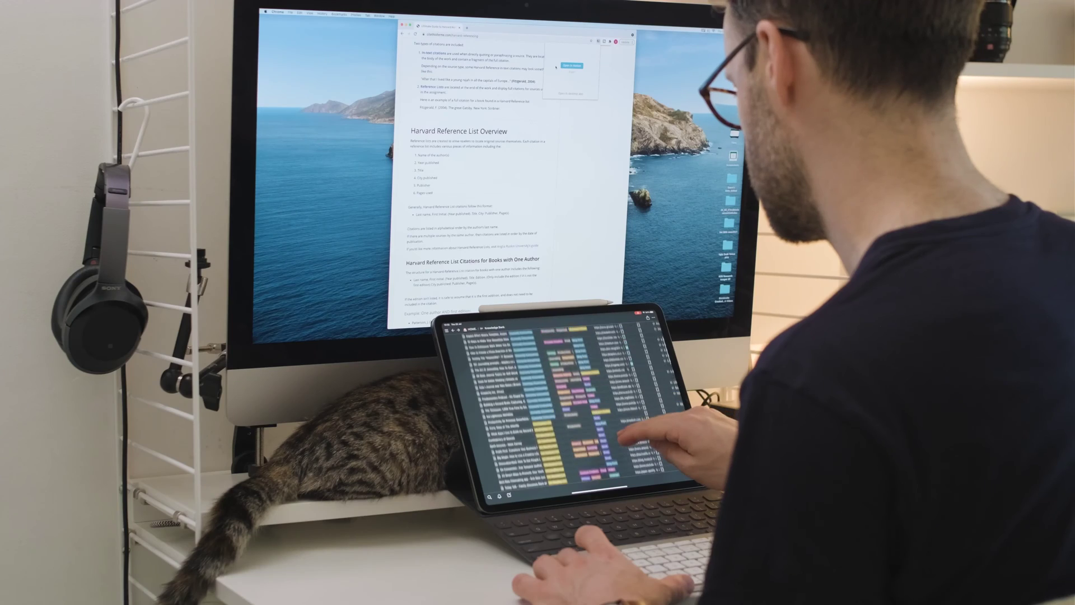
{"action": "scroll", "coordinate": [621, 437], "scroll_direction": "up", "scroll_amount": 1}
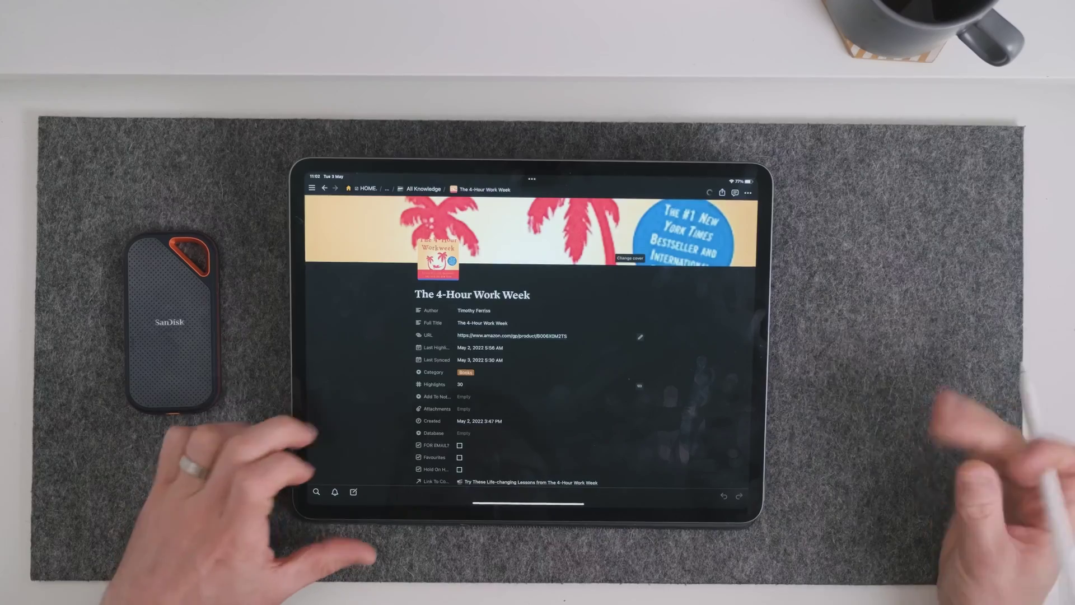
{"action": "scroll", "coordinate": [526, 347], "scroll_direction": "down", "scroll_amount": 5}
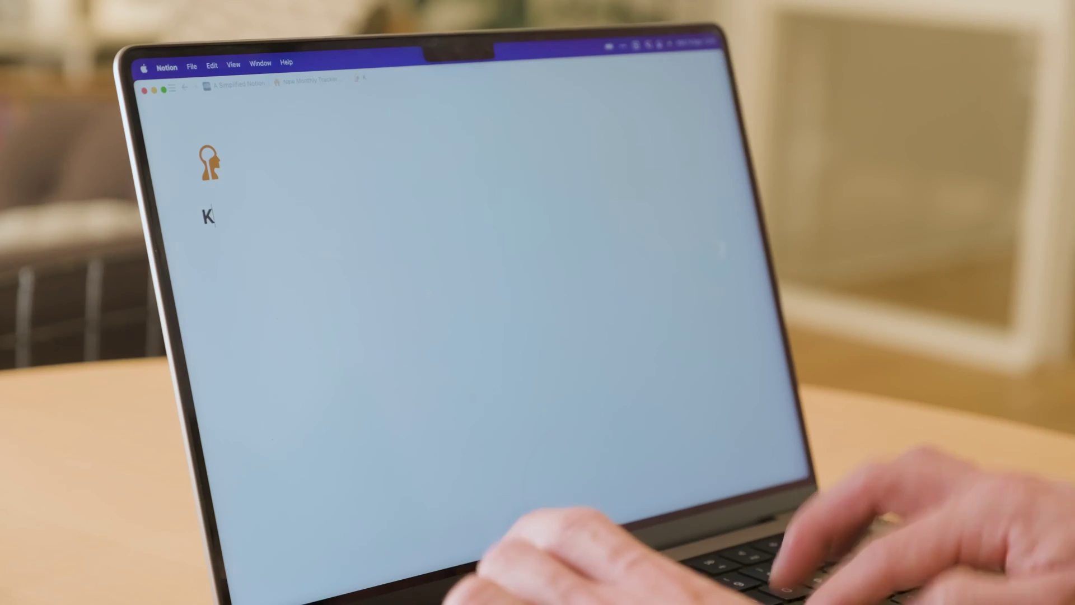
{"action": "type", "text": "nowledg"}
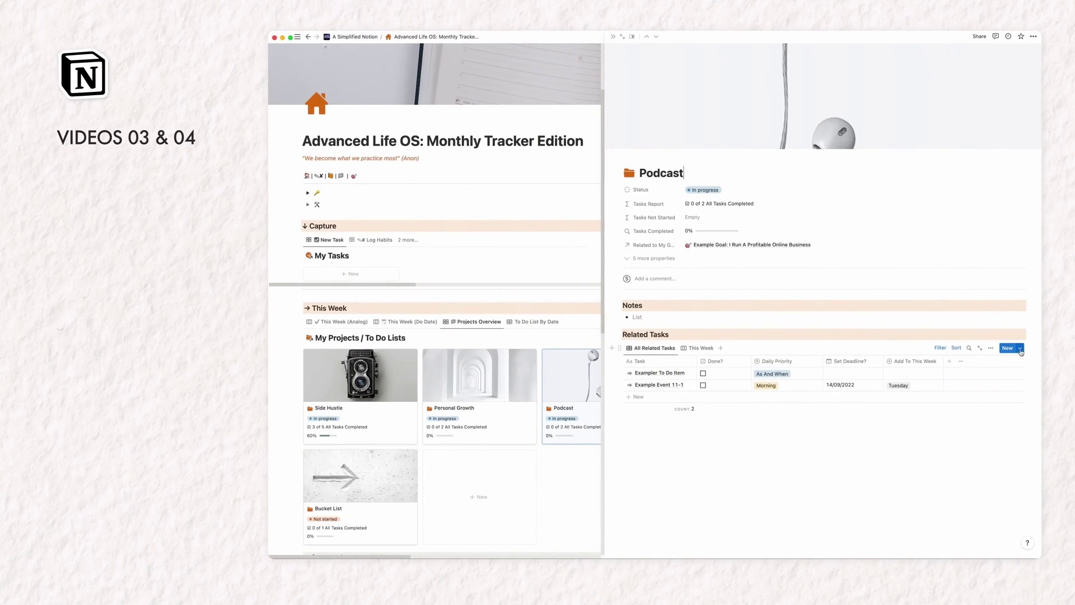
{"action": "left_click", "coordinate": [1020, 348]}
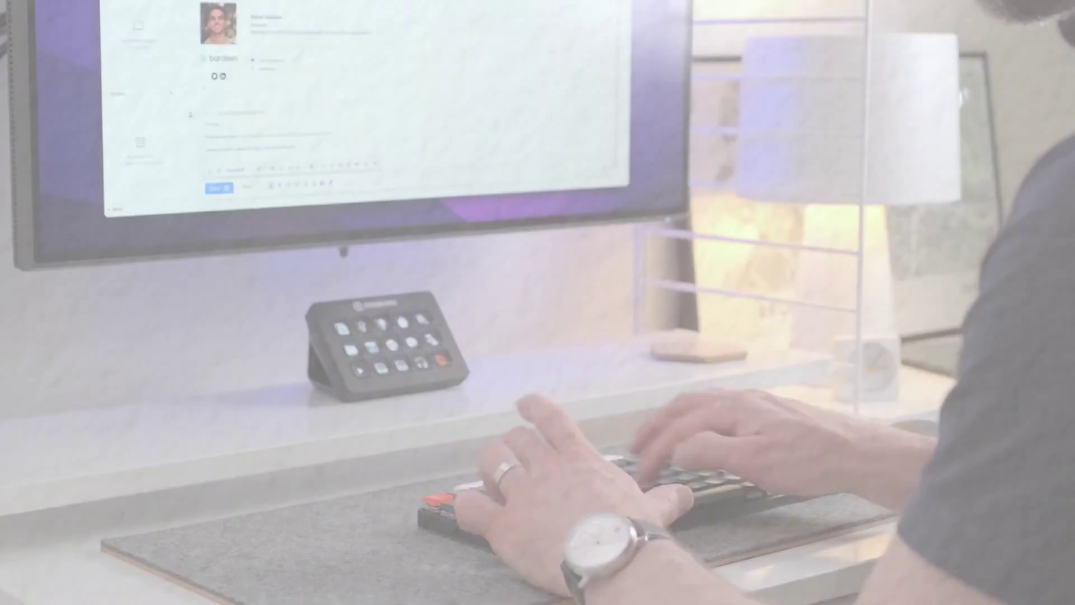
{"action": "left_click", "coordinate": [376, 259]}
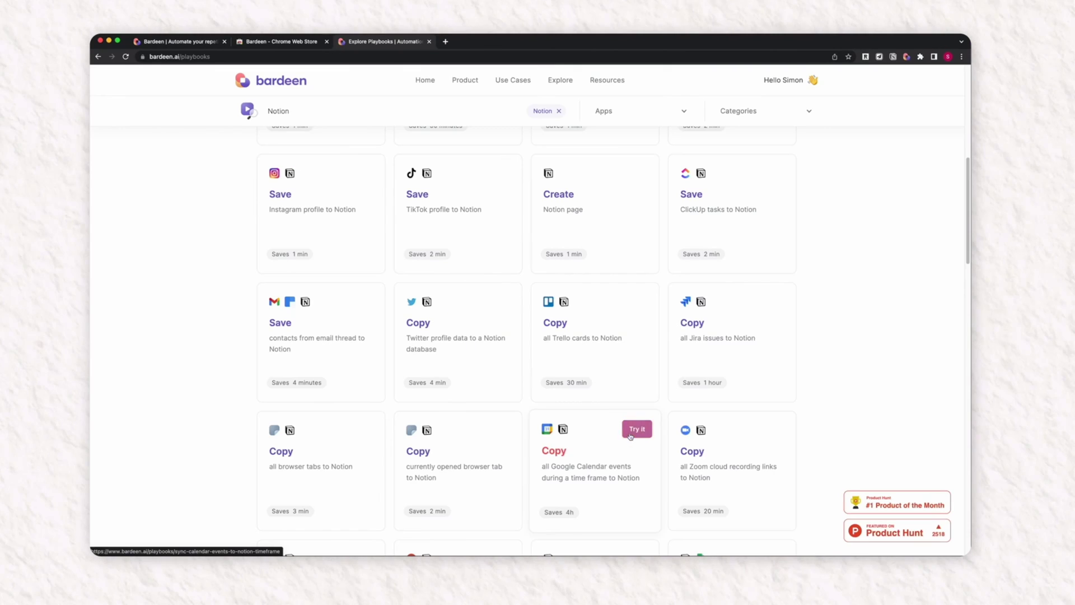
Step: Open the Bardeen playbook that copies all Google Calendar events during a time frame to Notion
{"action": "left_click", "coordinate": [618, 429]}
{"action": "left_click", "coordinate": [504, 263]}
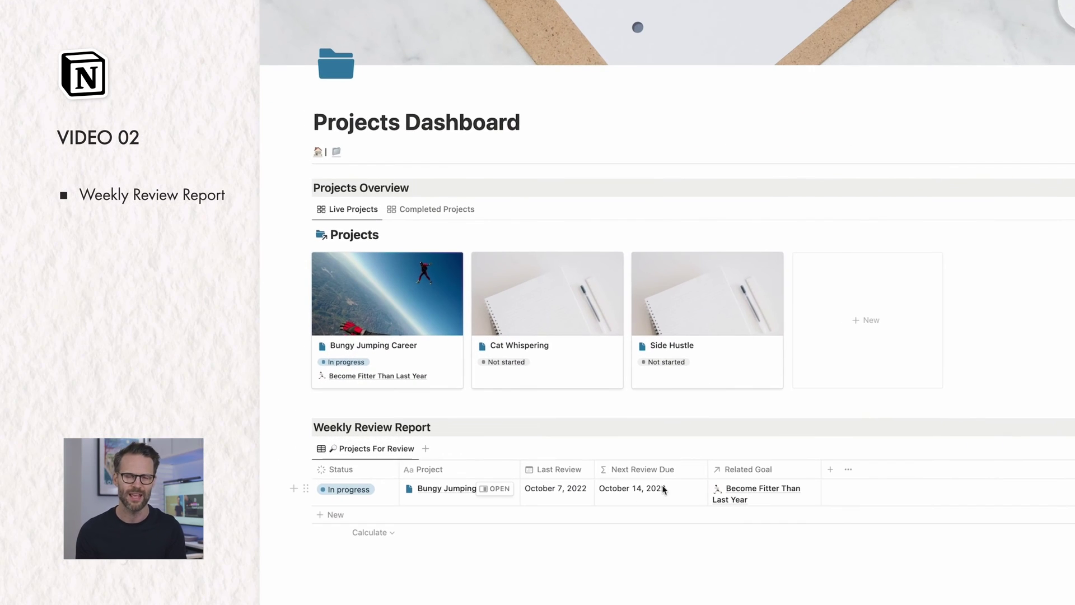
Step: Compare the This Week (Analog) and This Week by Date views of the tasks in the Action section
{"action": "left_click", "coordinate": [551, 495]}
{"action": "left_click", "coordinate": [487, 566]}
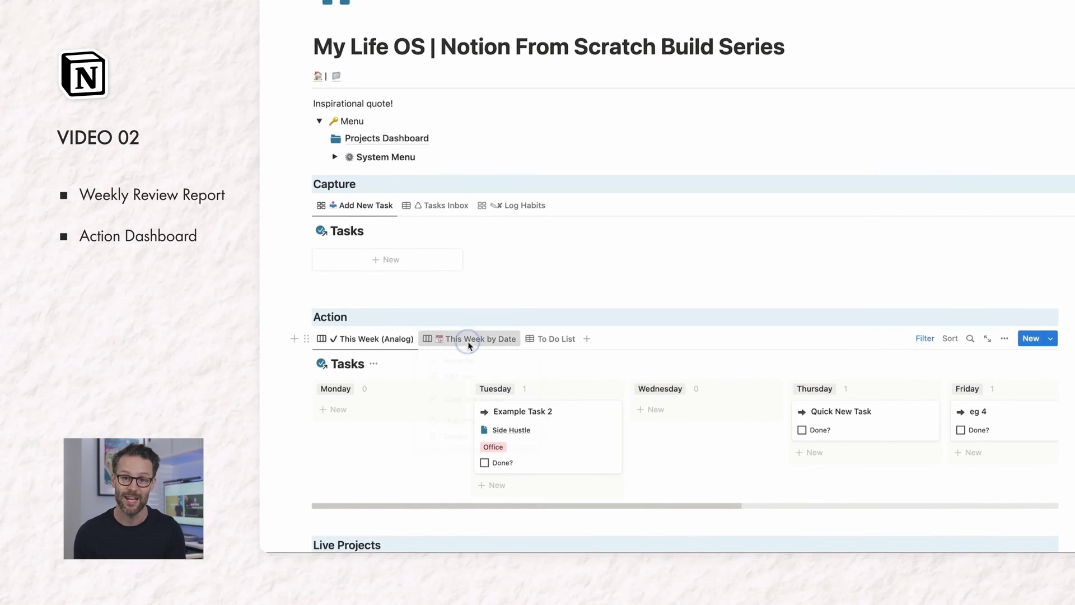
{"action": "right_click", "coordinate": [388, 428]}
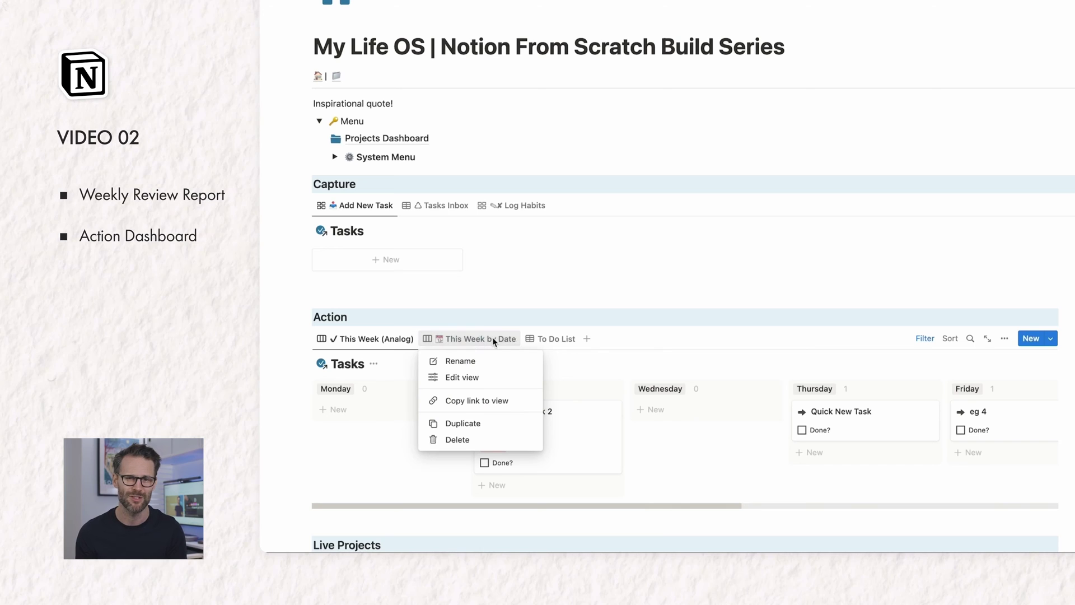
{"action": "left_click", "coordinate": [492, 339]}
{"action": "left_click", "coordinate": [394, 340]}
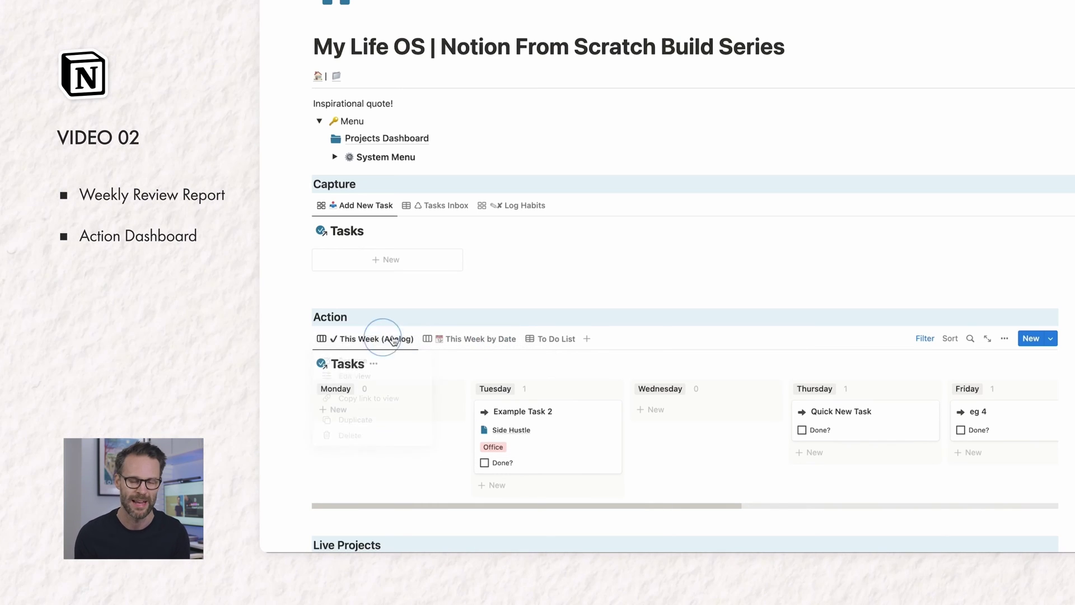
{"action": "left_click", "coordinate": [530, 254]}
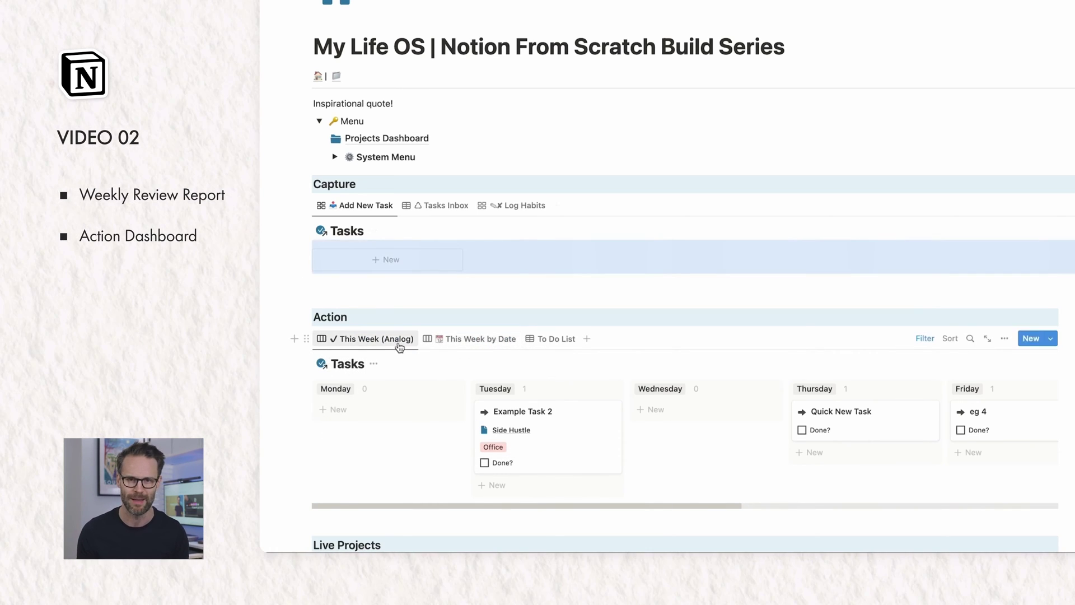
{"action": "left_click", "coordinate": [454, 338]}
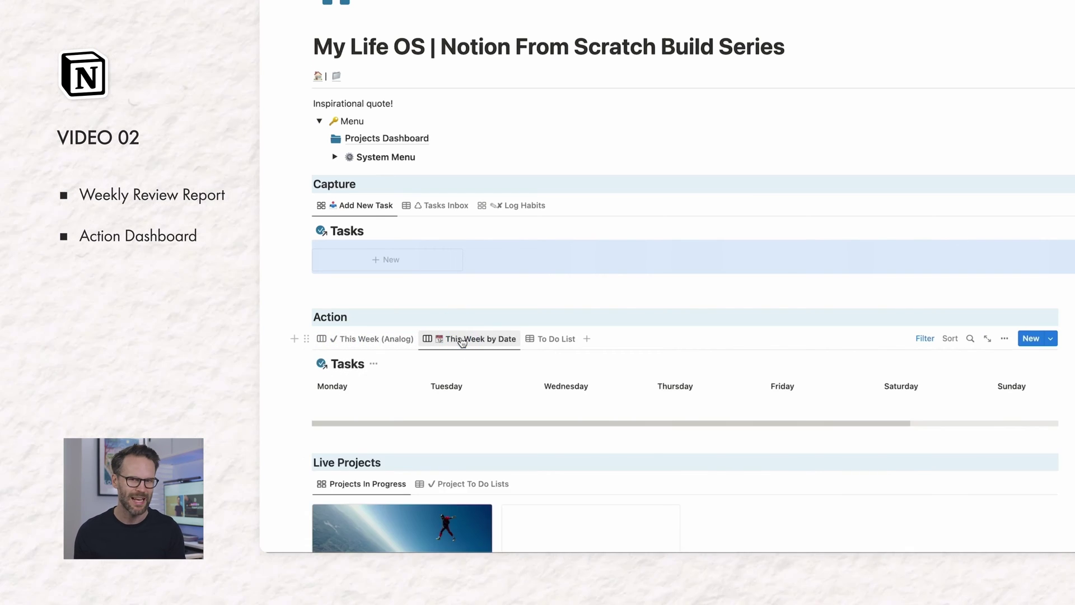
{"action": "scroll", "coordinate": [490, 339], "scroll_direction": "down", "scroll_amount": 3}
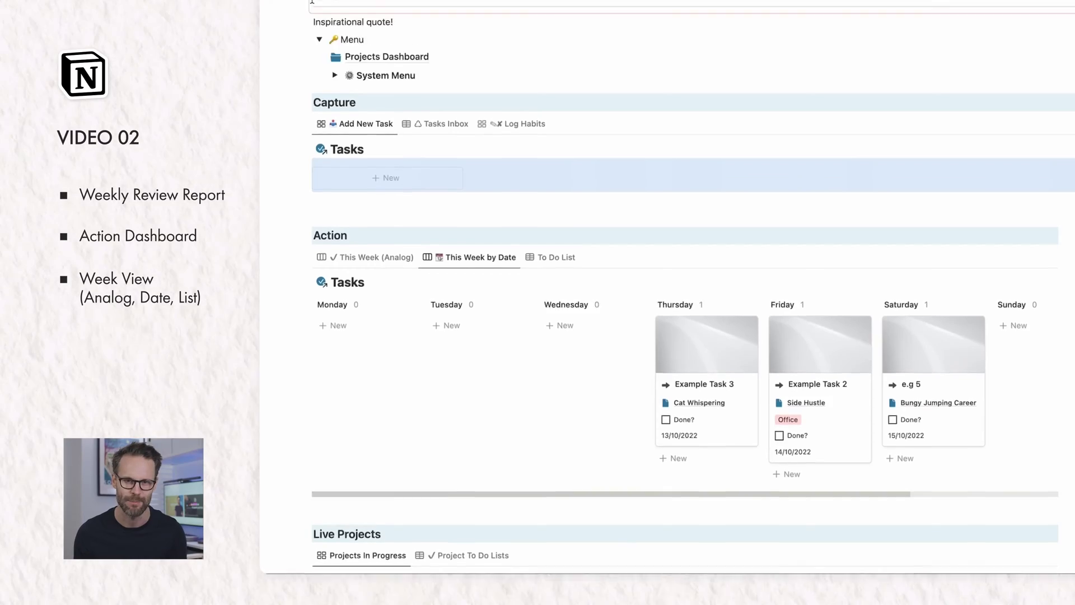
Step: Open the Completed Tasks Bin listed in the home page's System Menu
{"action": "scroll", "coordinate": [439, 374], "scroll_direction": "up", "scroll_amount": 6}
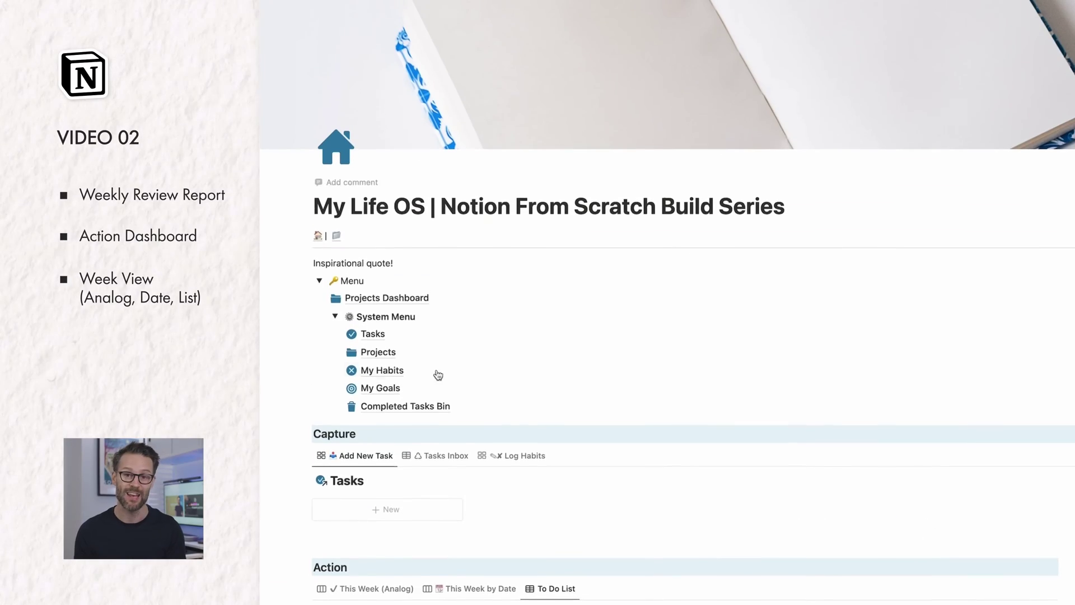
{"action": "left_click", "coordinate": [427, 411]}
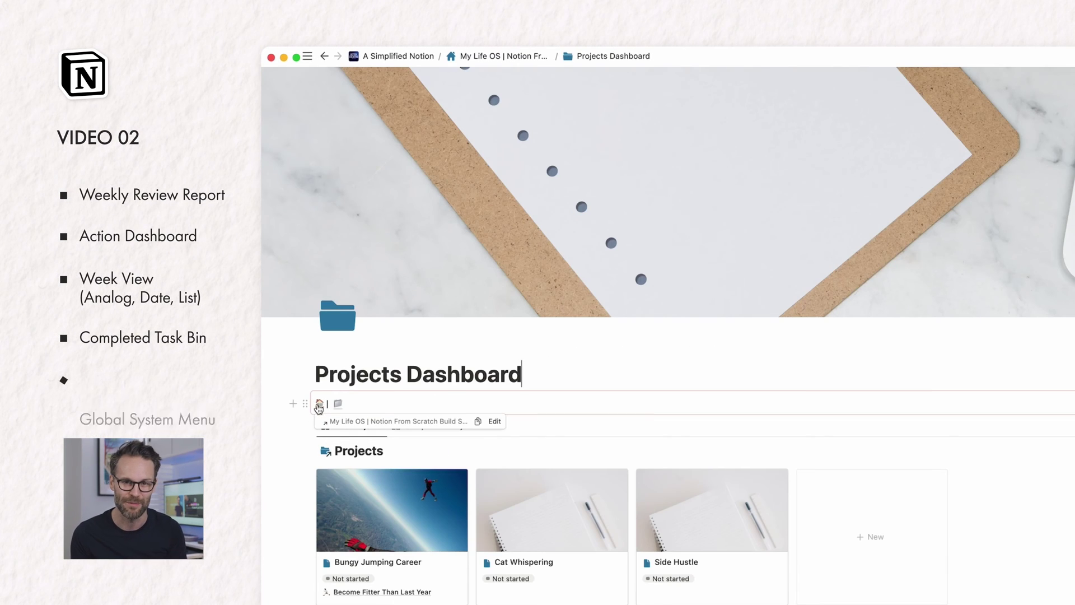
Step: Try the home and Projects Dashboard icon links in the menu line under the Projects Dashboard title
{"action": "left_click", "coordinate": [319, 404]}
{"action": "left_click", "coordinate": [338, 406]}
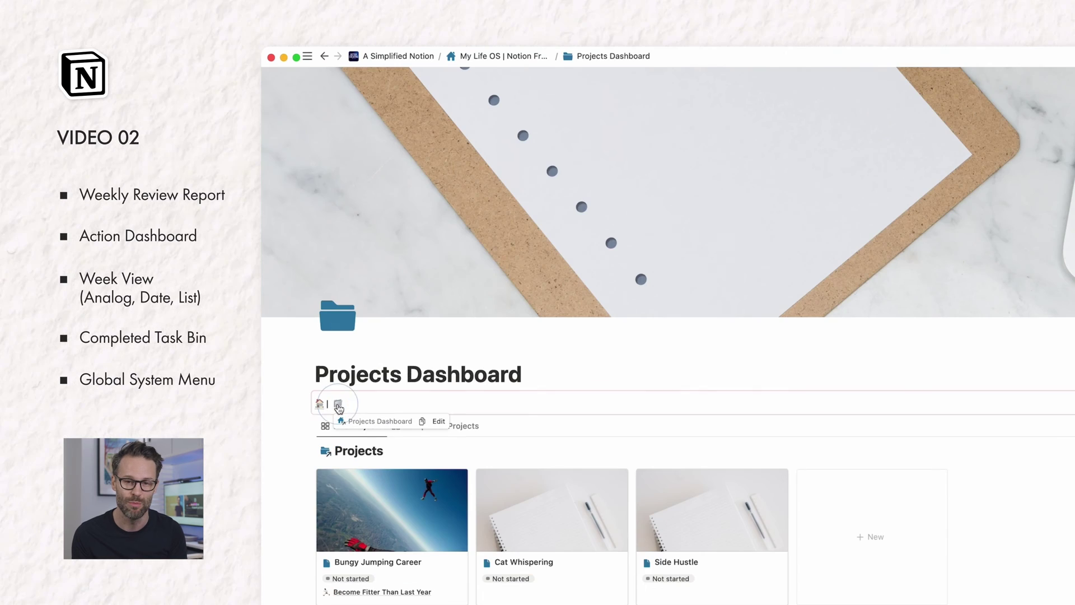
{"action": "left_click", "coordinate": [319, 404]}
{"action": "left_click", "coordinate": [337, 406]}
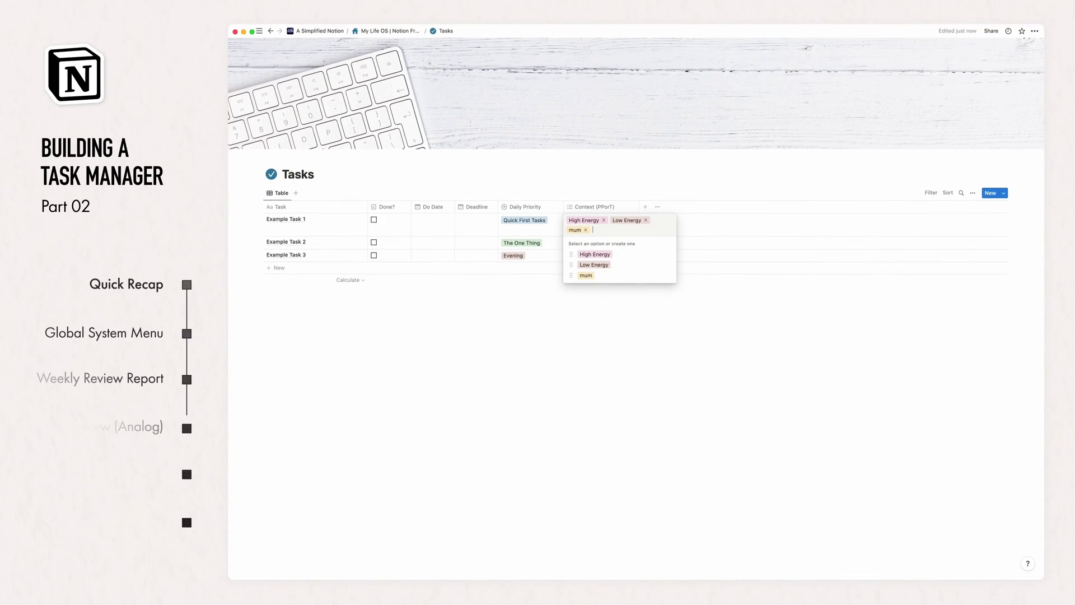
Step: Add the Office and Errands options to the Context (PPorT) property of Example Task 1
{"action": "type", "text": "Office"}
{"action": "key", "text": "Return"}
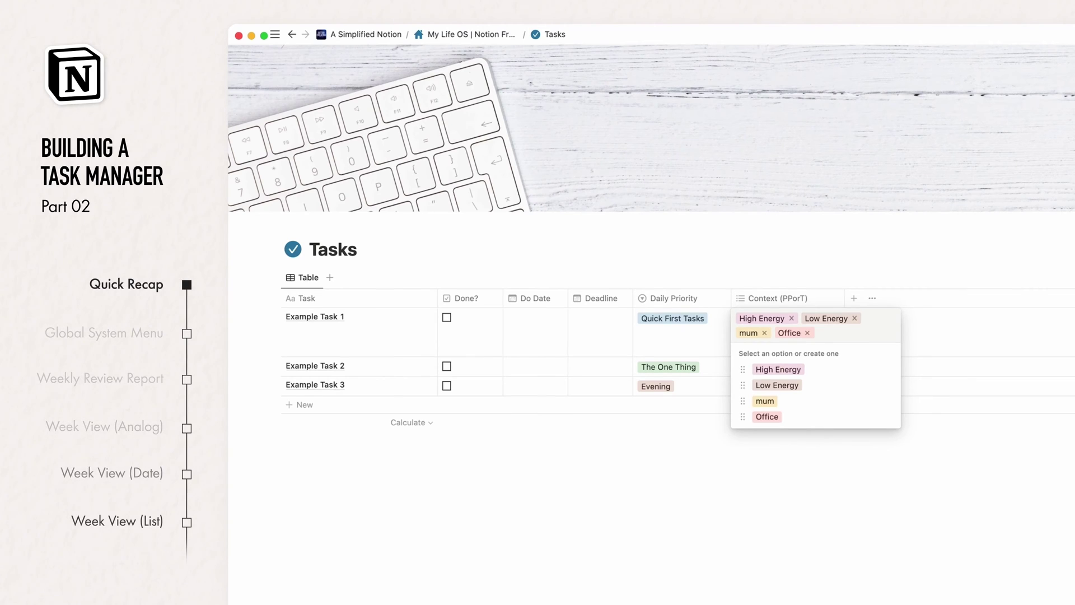
{"action": "type", "text": "Errands"}
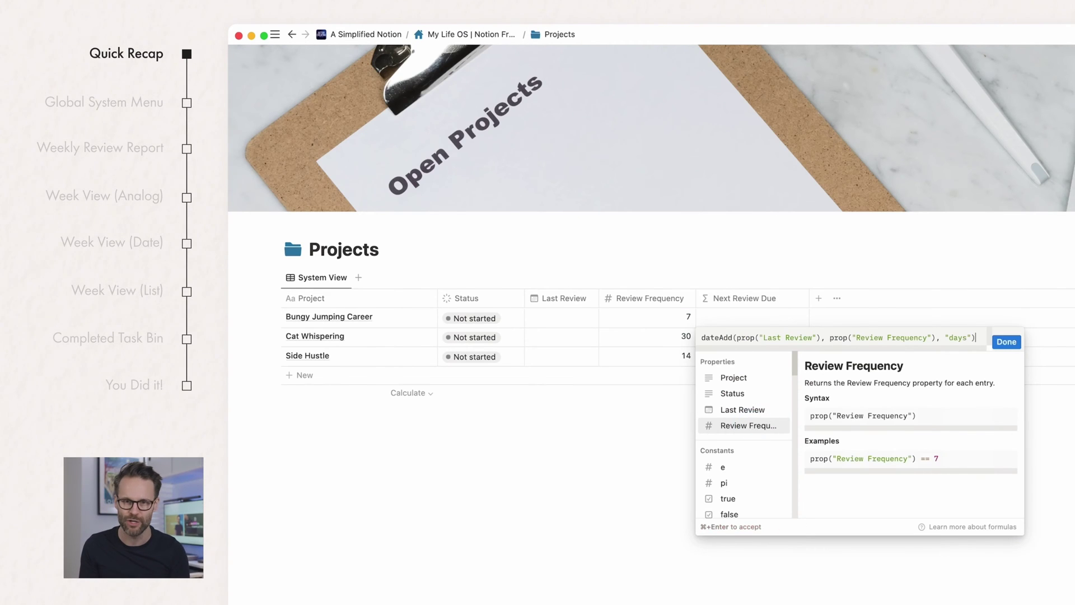
Step: Save the Next Review Due formula dateAdd(prop("Last Review"), prop("Review Frequency"), "days") in the Projects database
{"action": "left_click", "coordinate": [1012, 342]}
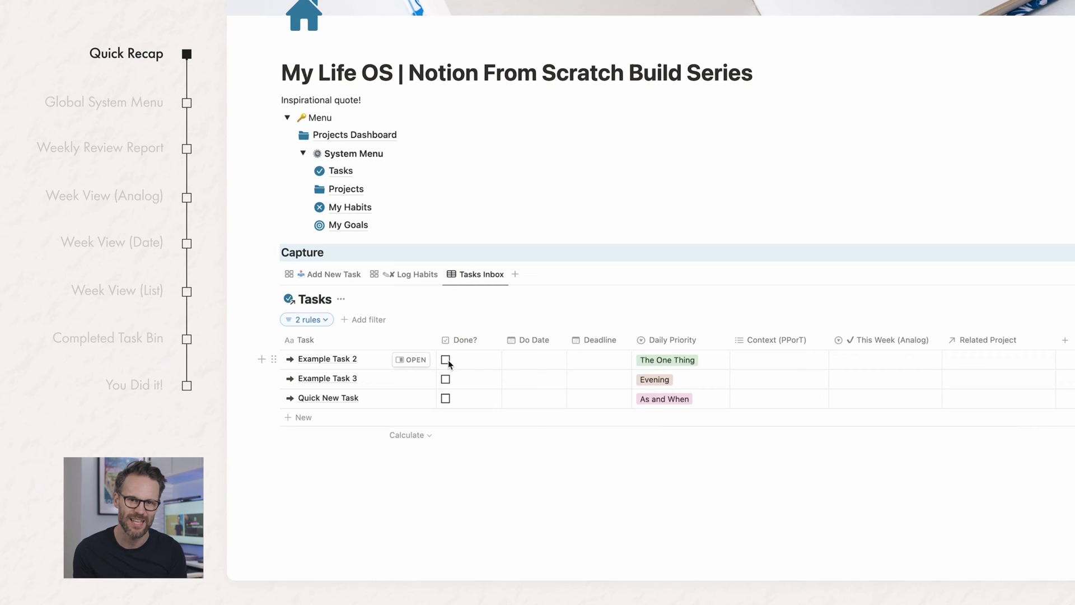
Step: Test the Done? checkboxes by toggling them in the Tasks Inbox and for Example Task 2 in the Tasks database
{"action": "left_click", "coordinate": [448, 361]}
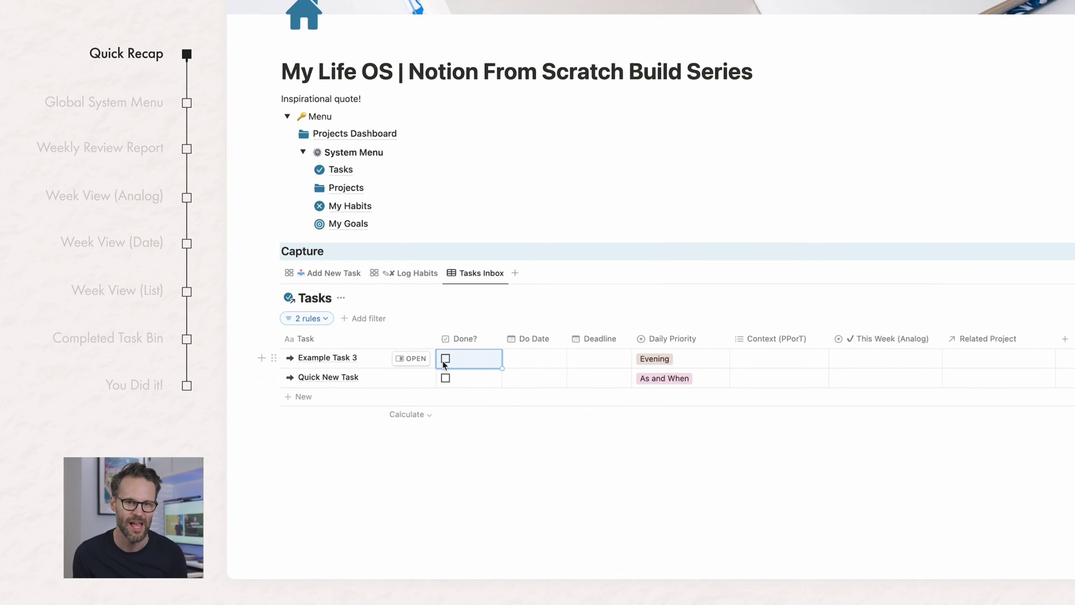
{"action": "left_click", "coordinate": [445, 359]}
{"action": "left_click", "coordinate": [445, 359]}
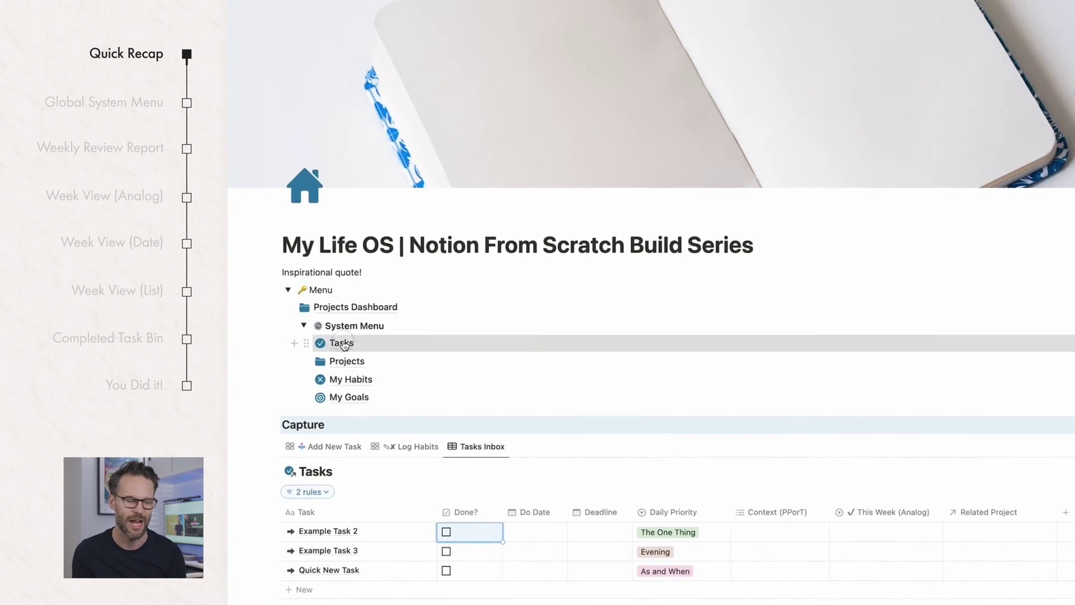
{"action": "left_click", "coordinate": [341, 170]}
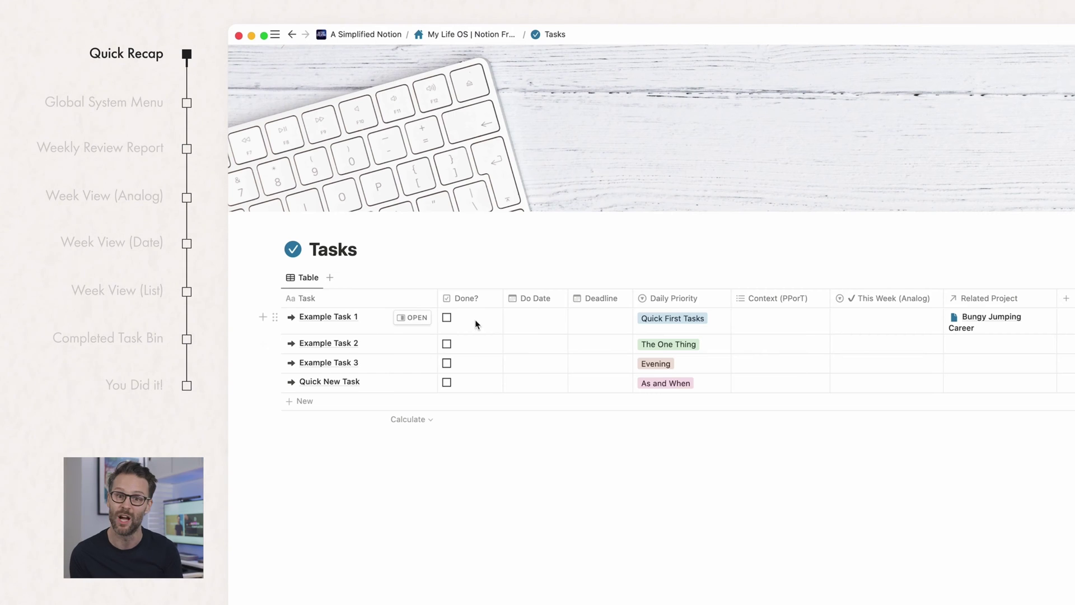
{"action": "left_click", "coordinate": [447, 345]}
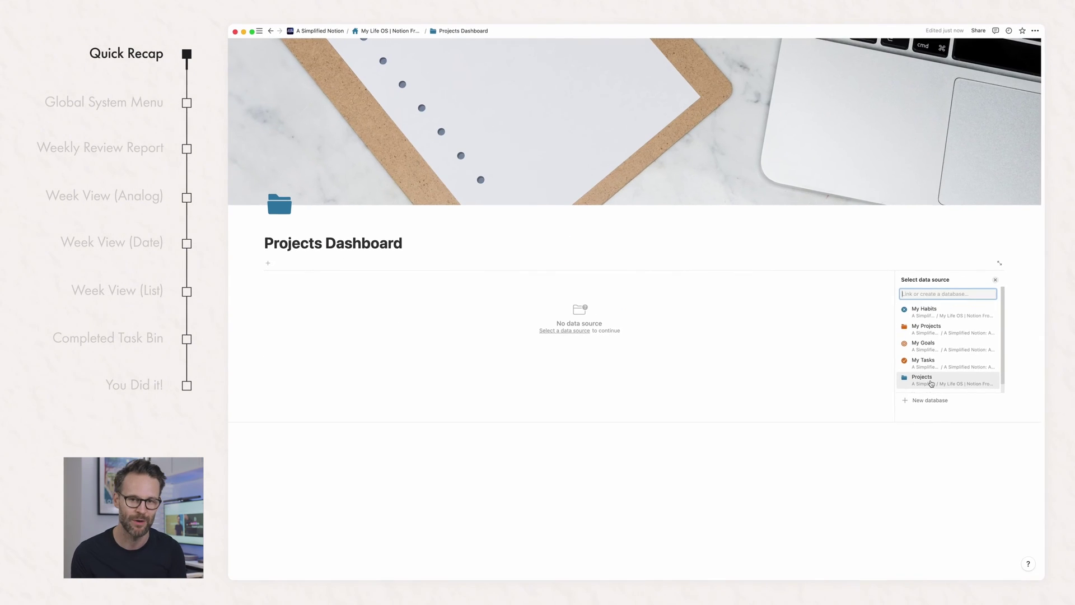
Step: Use the Projects database as the data source of the linked view on the Projects Dashboard
{"action": "left_click", "coordinate": [931, 383]}
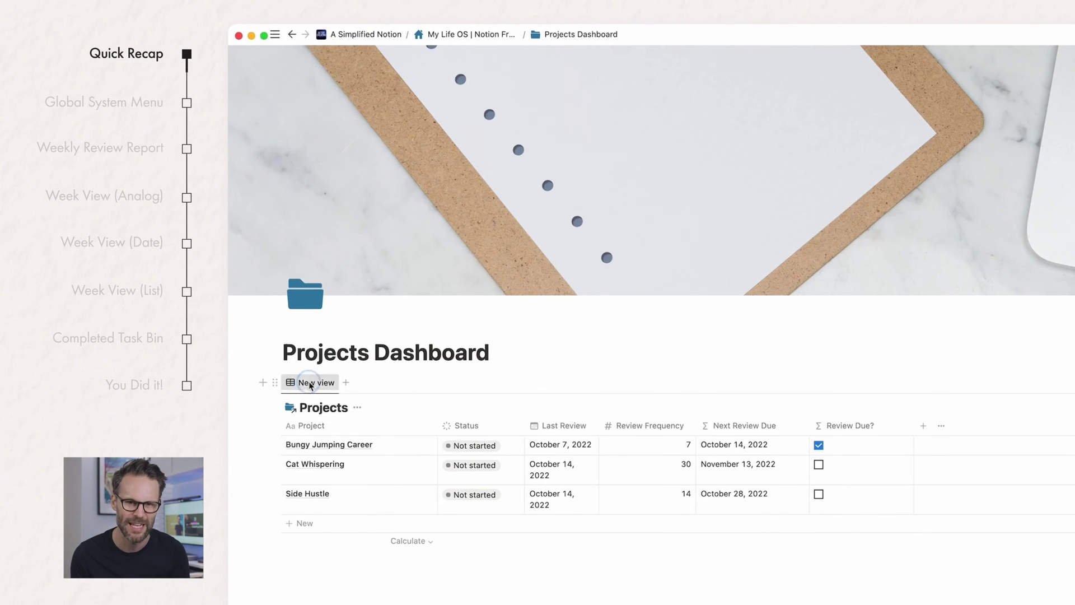
{"action": "left_click", "coordinate": [291, 263]}
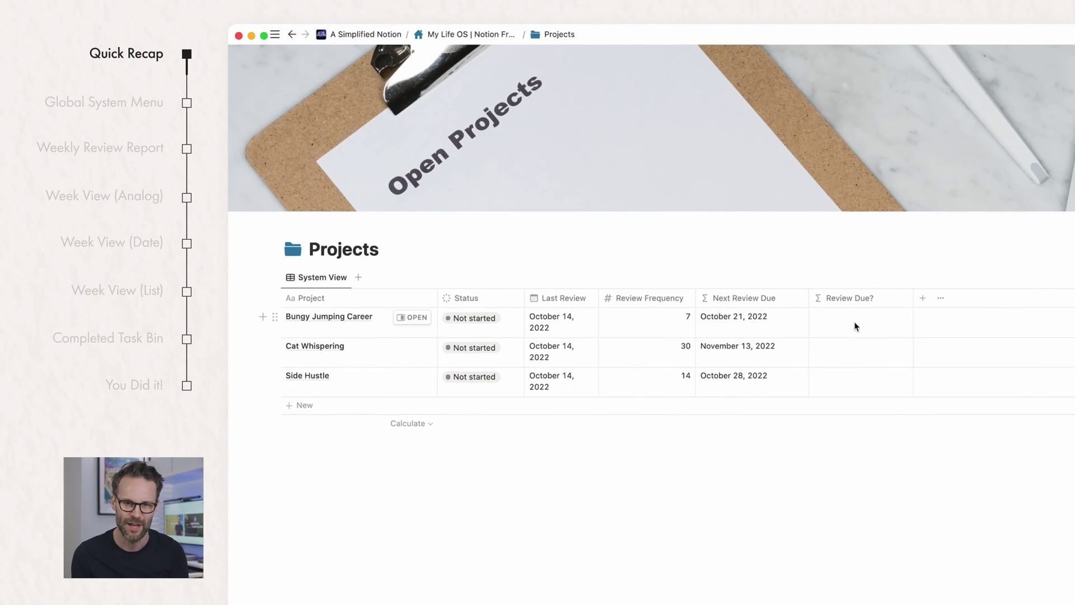
Step: Write a Review Due? formula in the Projects database that compares prop("Next Review Due") with now()
{"action": "left_click", "coordinate": [854, 326]}
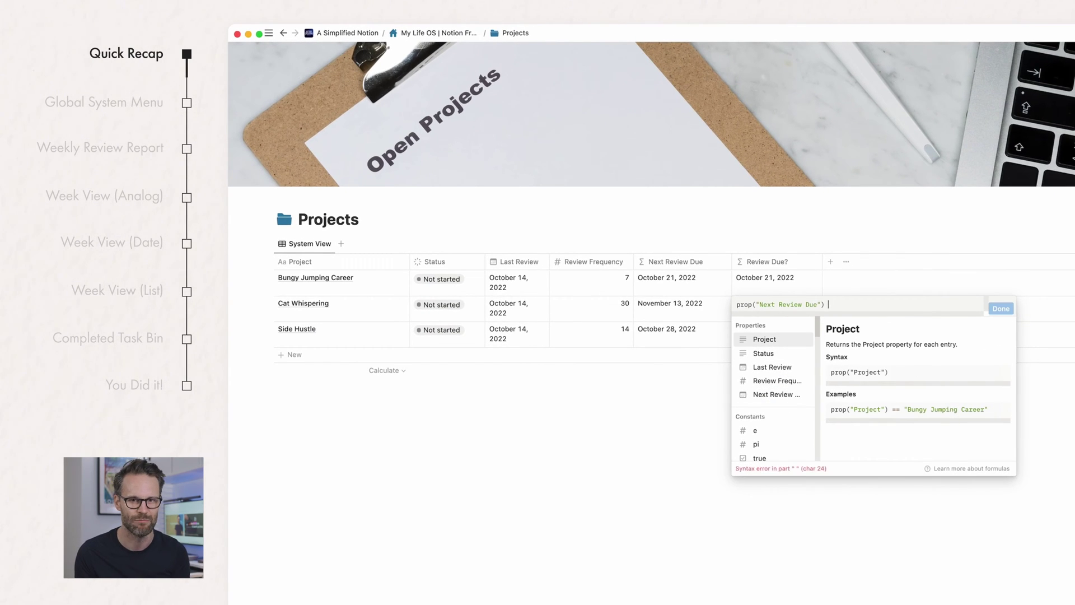
{"action": "type", "text": "= now()"}
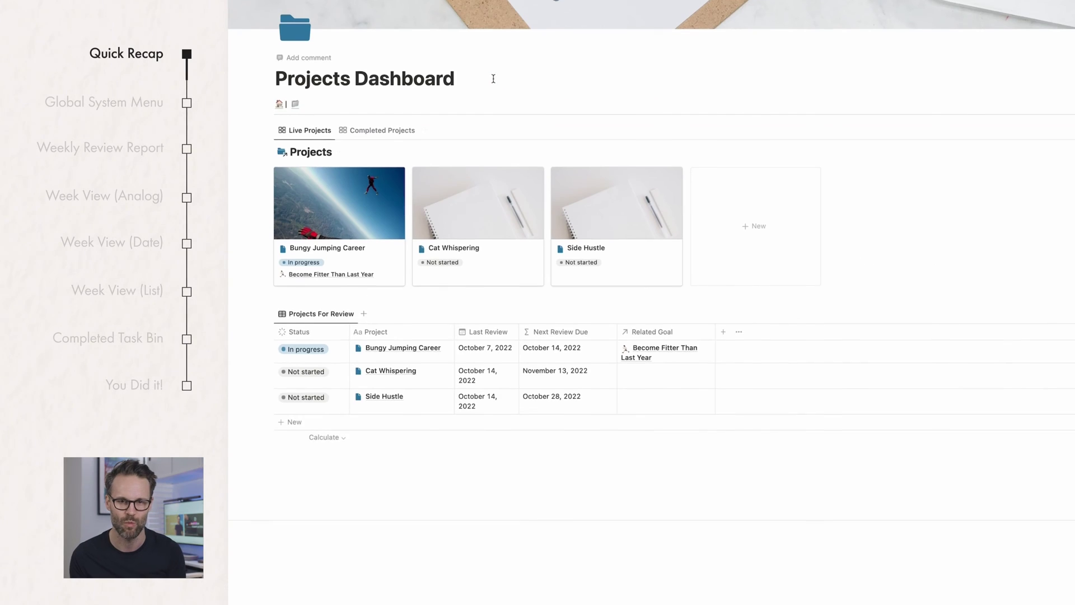
Step: Add the level-3 heading Weekly Review Report above the Projects For Review table and filter the table to Review Due? checked
{"action": "left_click_drag", "start_coordinate": [271, 101], "coordinate": [293, 313]}
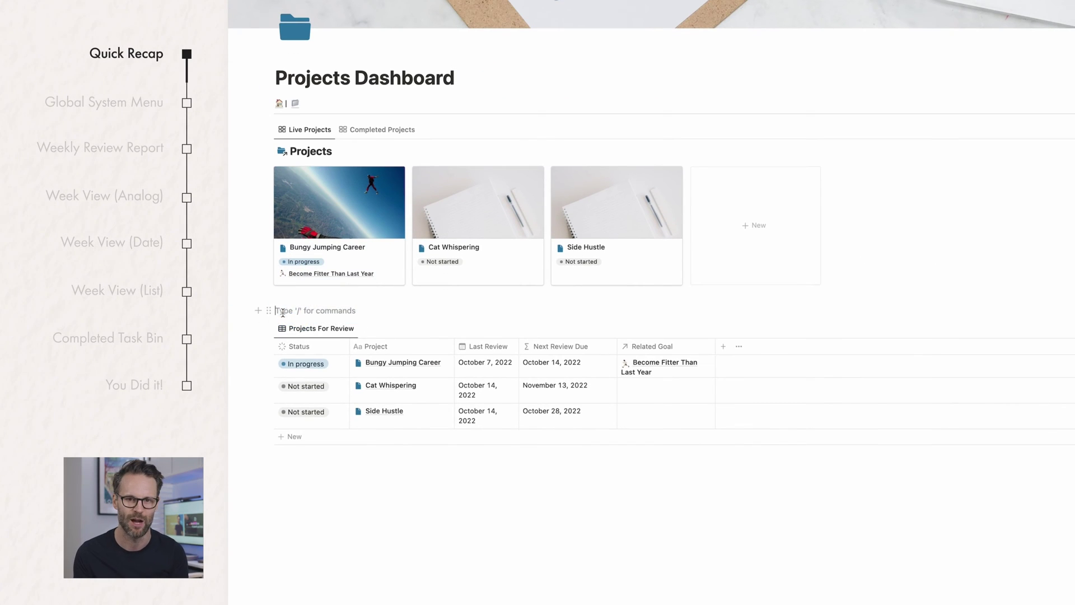
{"action": "type", "text": "/h3"}
{"action": "key", "text": "Return"}
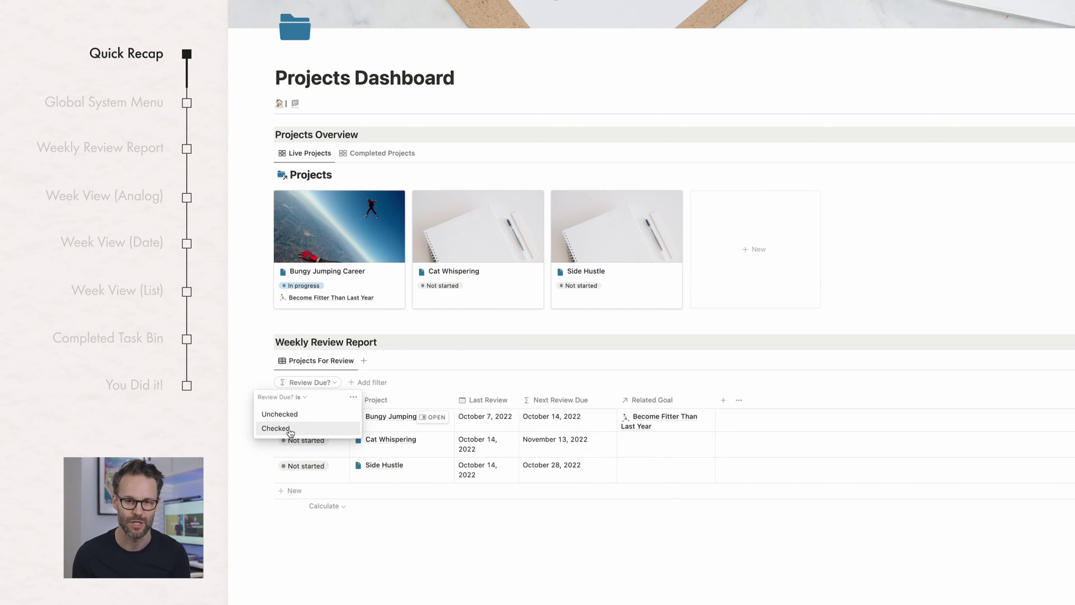
{"action": "left_click", "coordinate": [290, 429]}
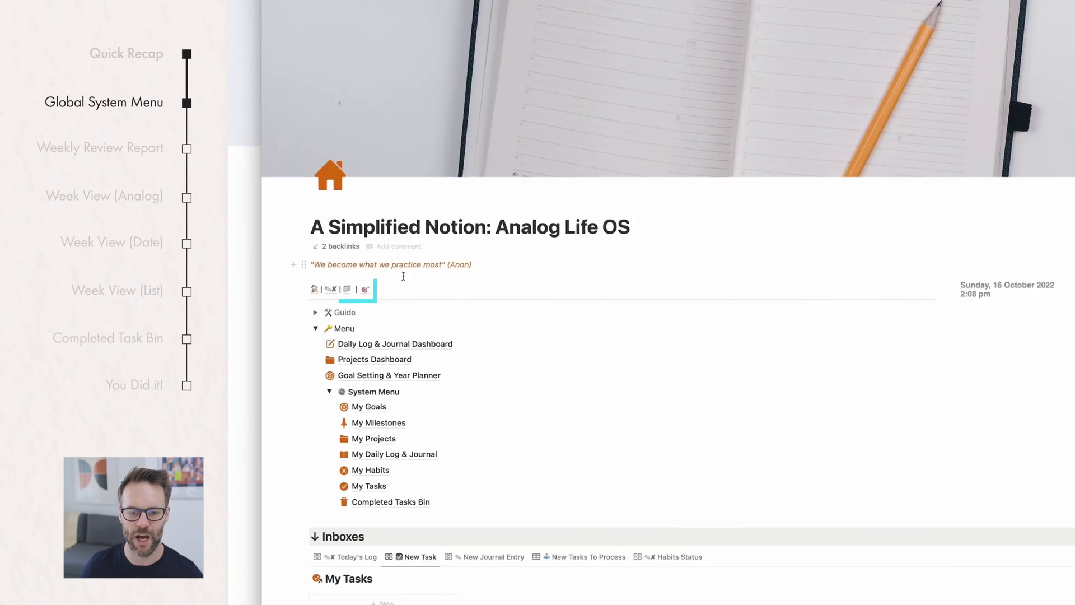
Step: Follow the example system's global menu links through Daily Log & Journal Dashboard, Projects Dashboard, Goal Setting & Year Planner and home
{"action": "left_click", "coordinate": [344, 275]}
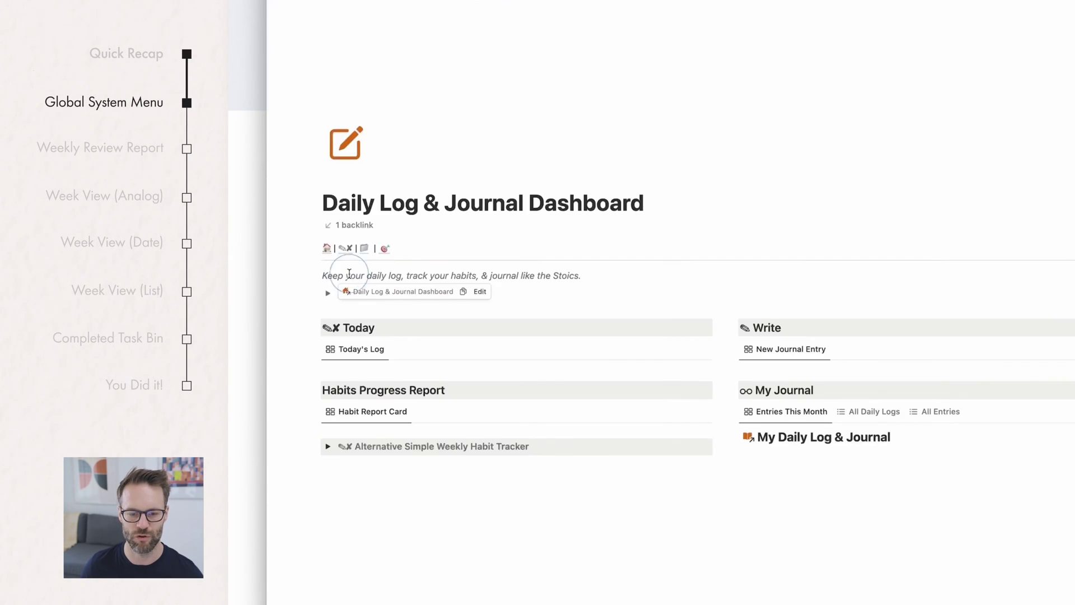
{"action": "left_click", "coordinate": [364, 250]}
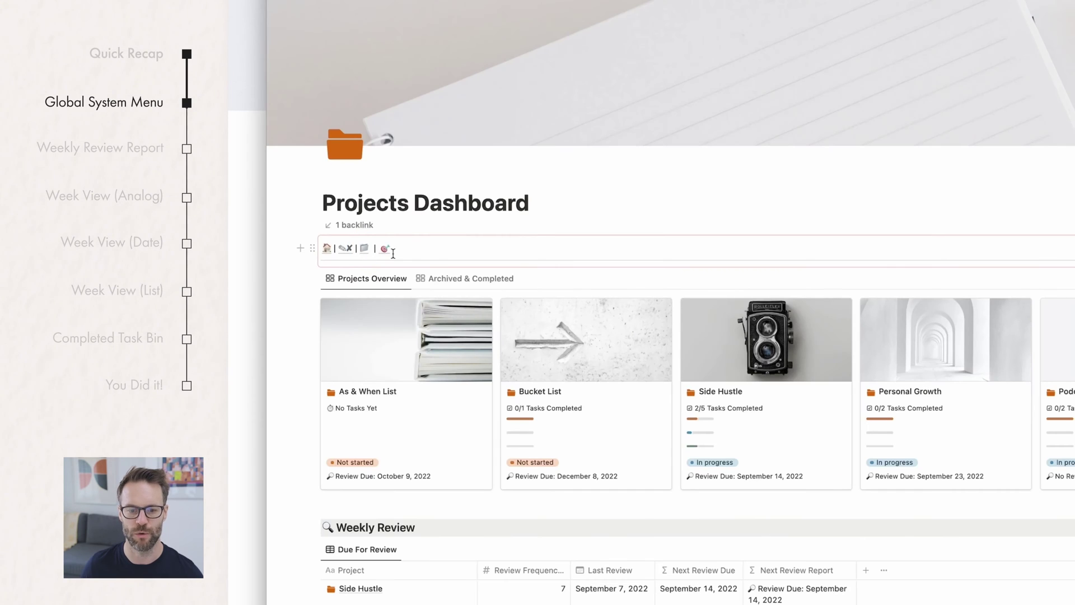
{"action": "left_click", "coordinate": [385, 249]}
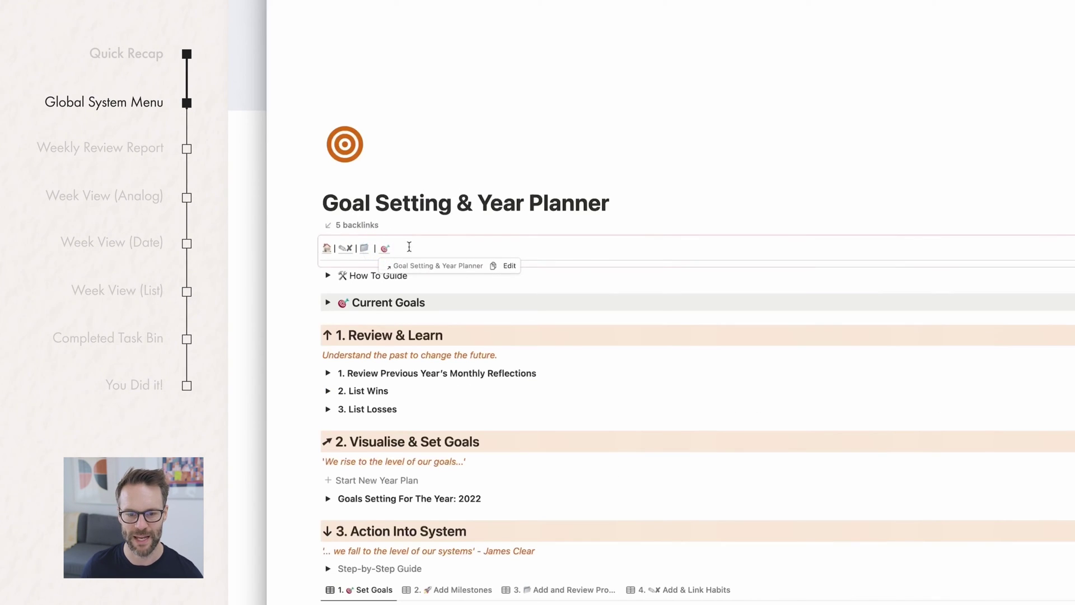
{"action": "left_click", "coordinate": [326, 248]}
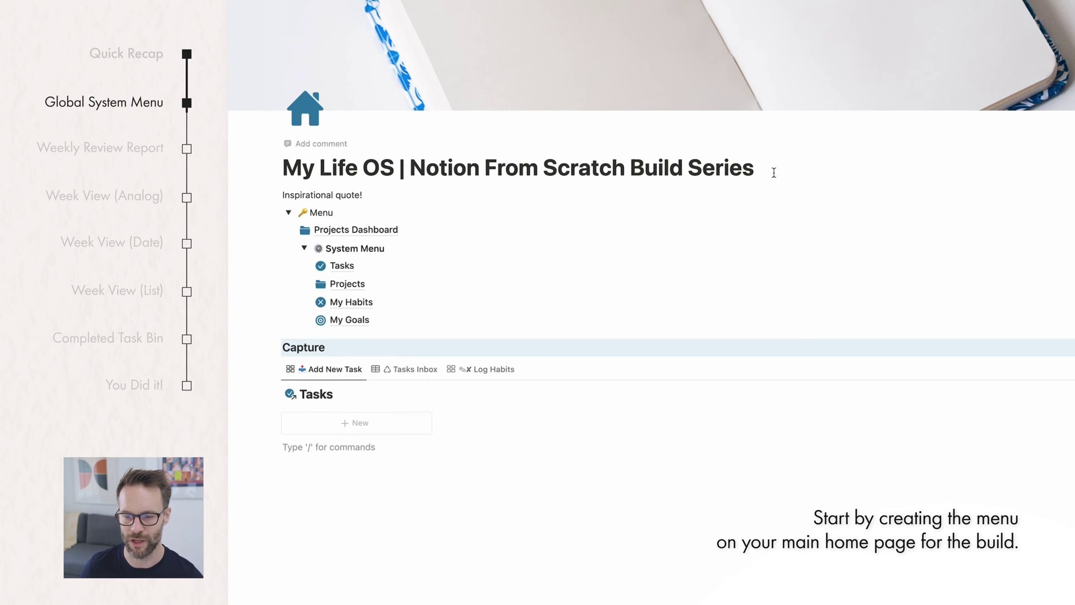
Step: Insert a synced block directly below the home page title, above the inspirational quote
{"action": "key", "text": "Return"}
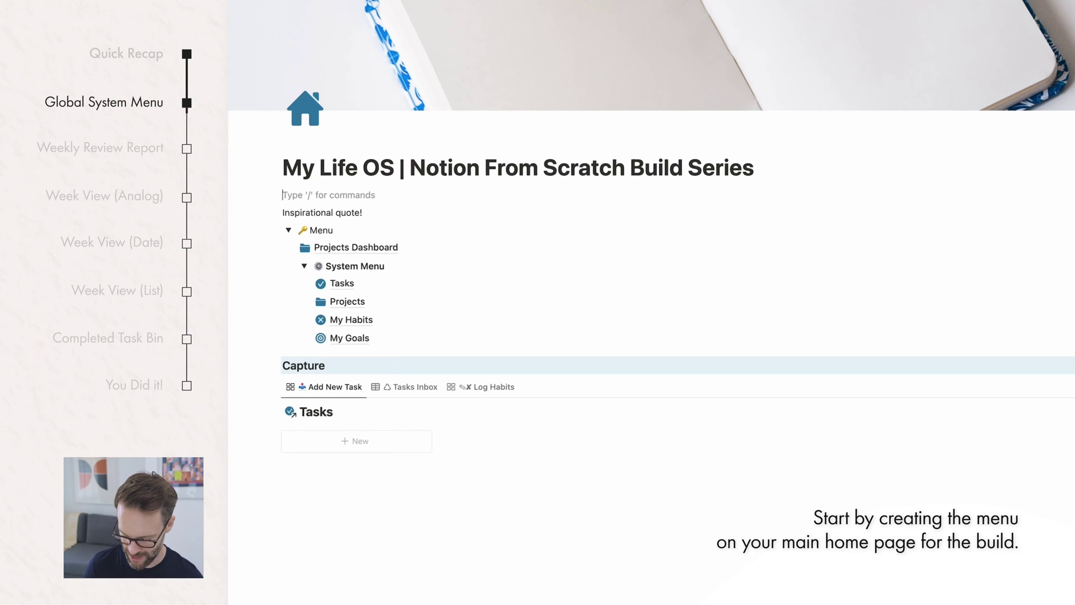
{"action": "type", "text": "/sys"}
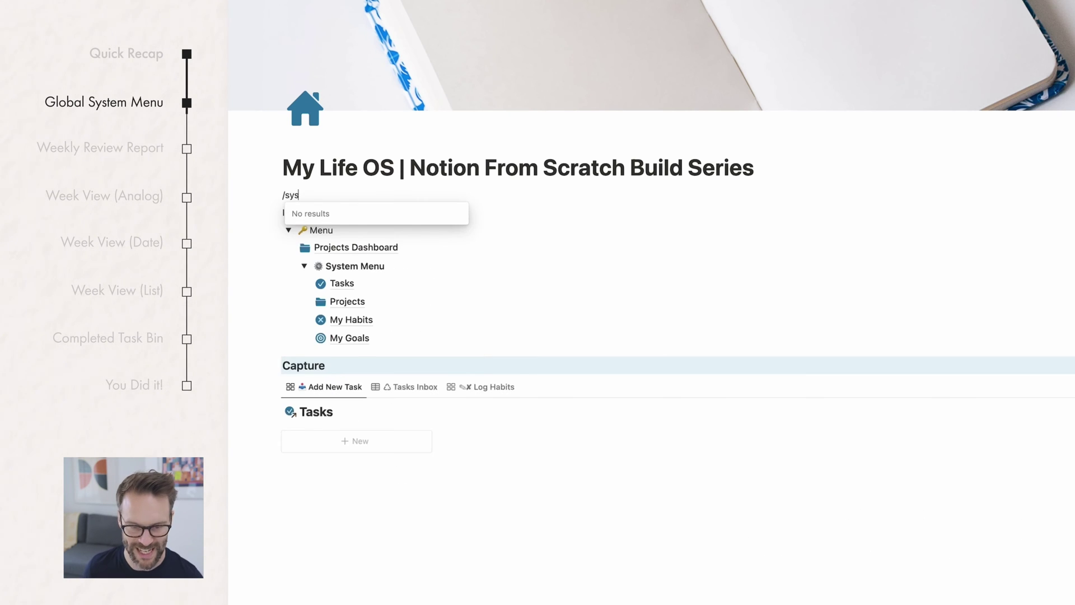
{"action": "key", "text": "BackSpace"}
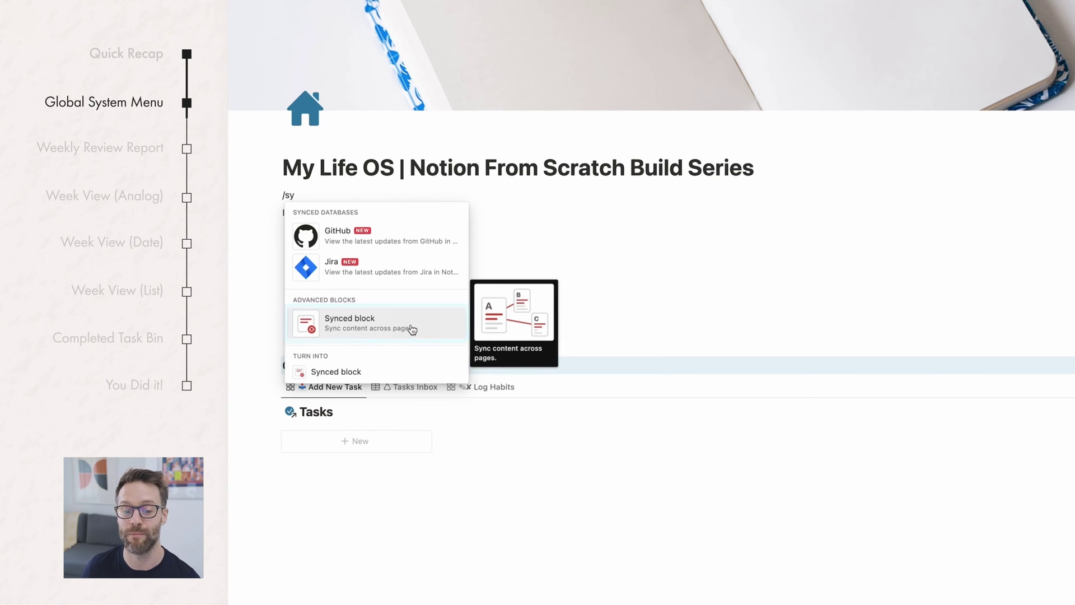
{"action": "left_click", "coordinate": [406, 329]}
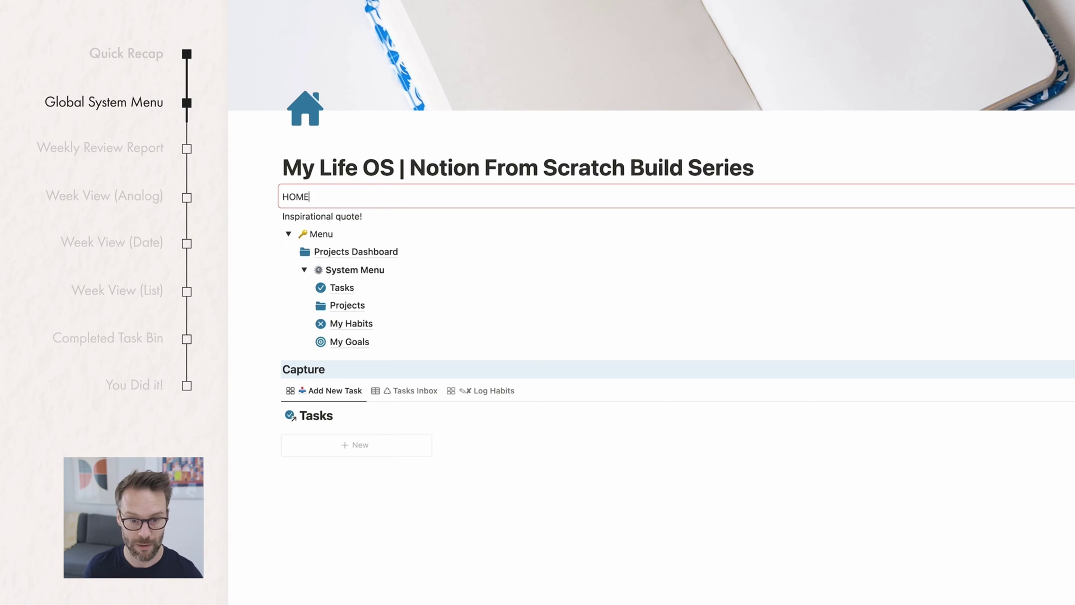
Step: Replace the word HOME in the synced block with a house emoji followed by a pipe symbol
{"action": "double_click", "coordinate": [295, 197]}
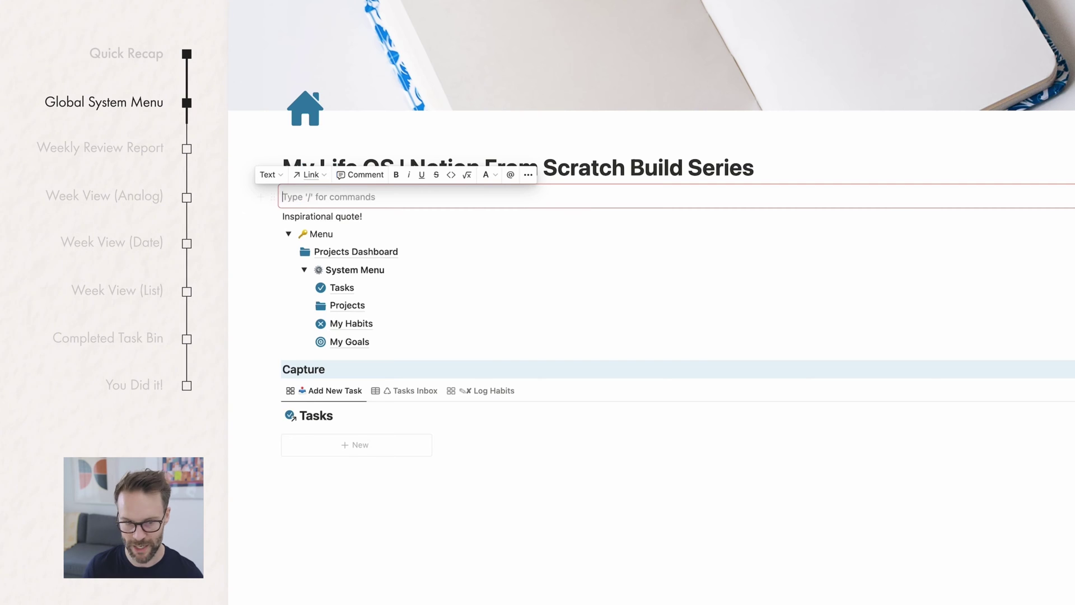
{"action": "type", "text": "/em"}
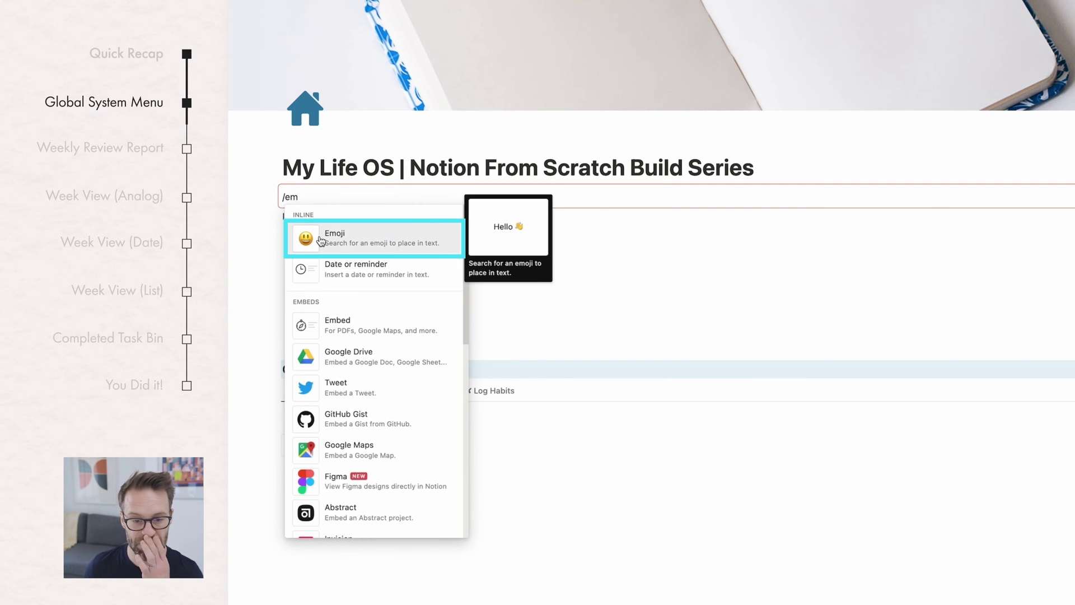
{"action": "left_click", "coordinate": [321, 241]}
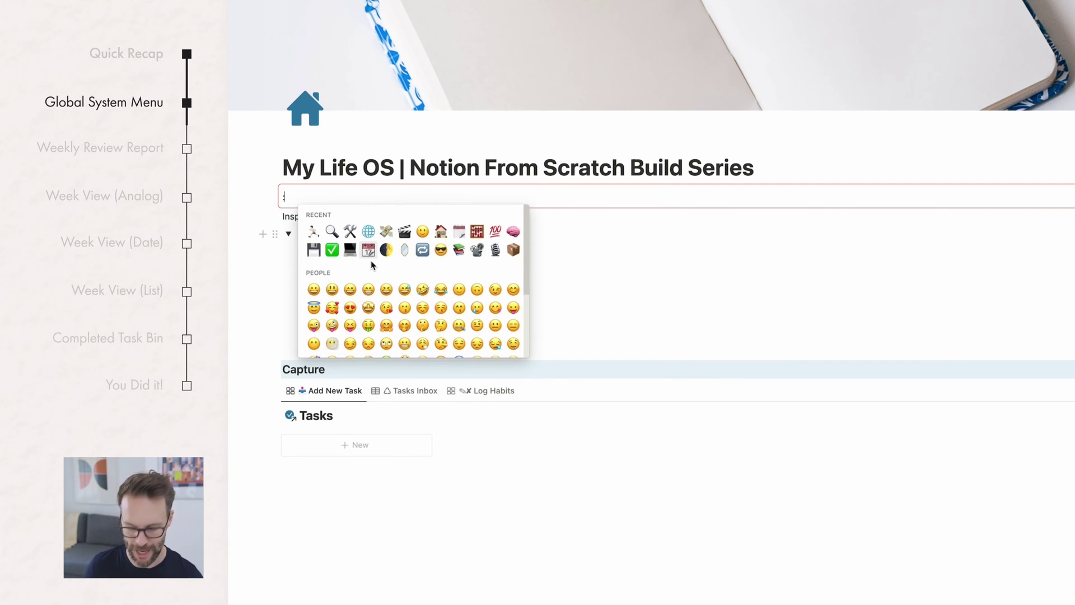
{"action": "type", "text": "hom"}
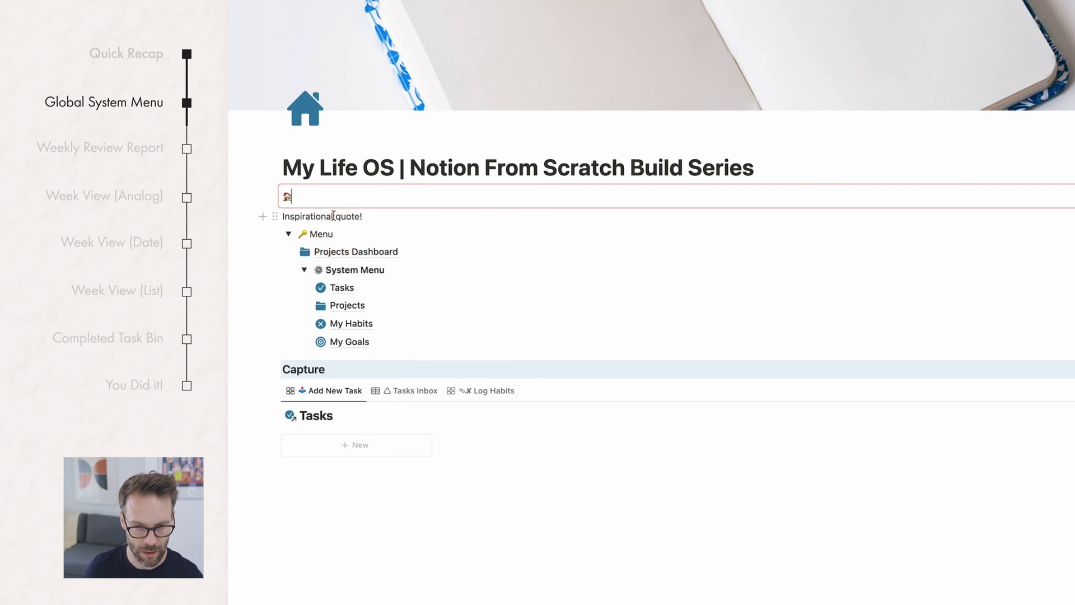
{"action": "type", "text": " |"}
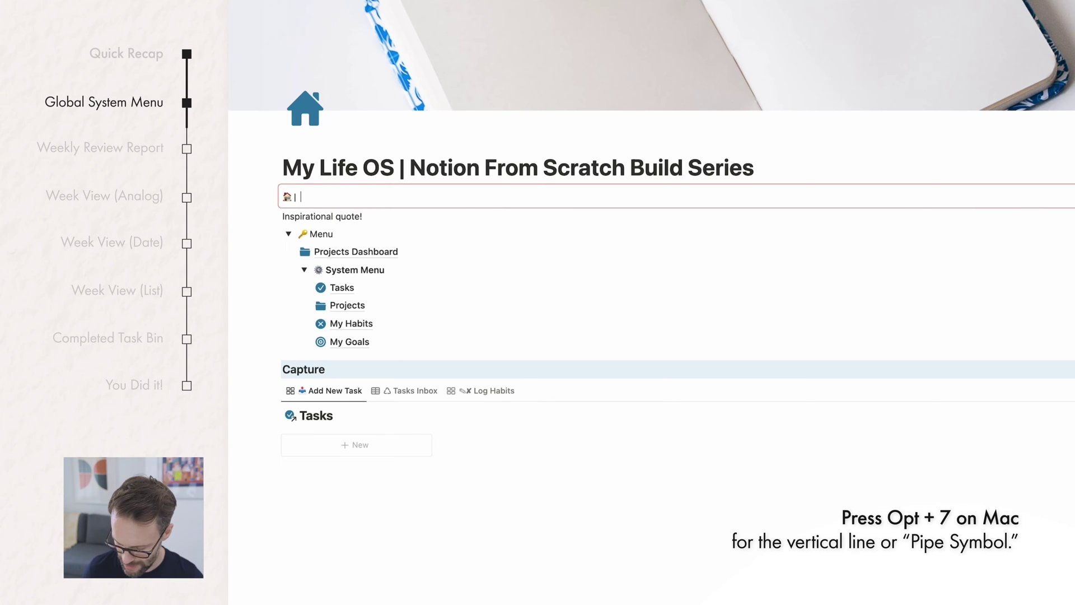
Step: Add a folder emoji after the pipe symbol in the synced block
{"action": "type", "text": " /em"}
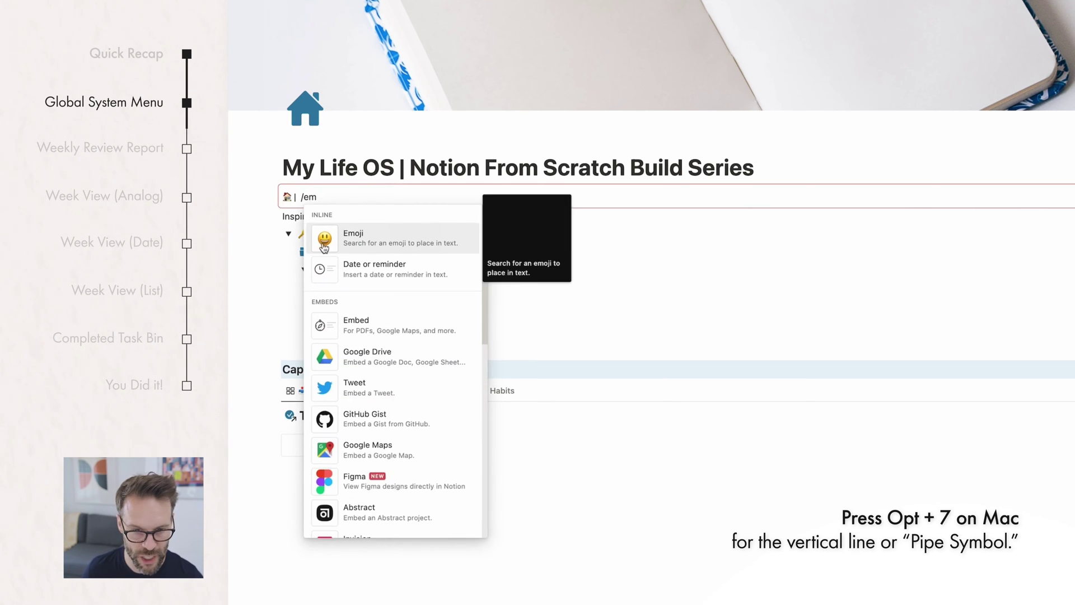
{"action": "left_click", "coordinate": [342, 238]}
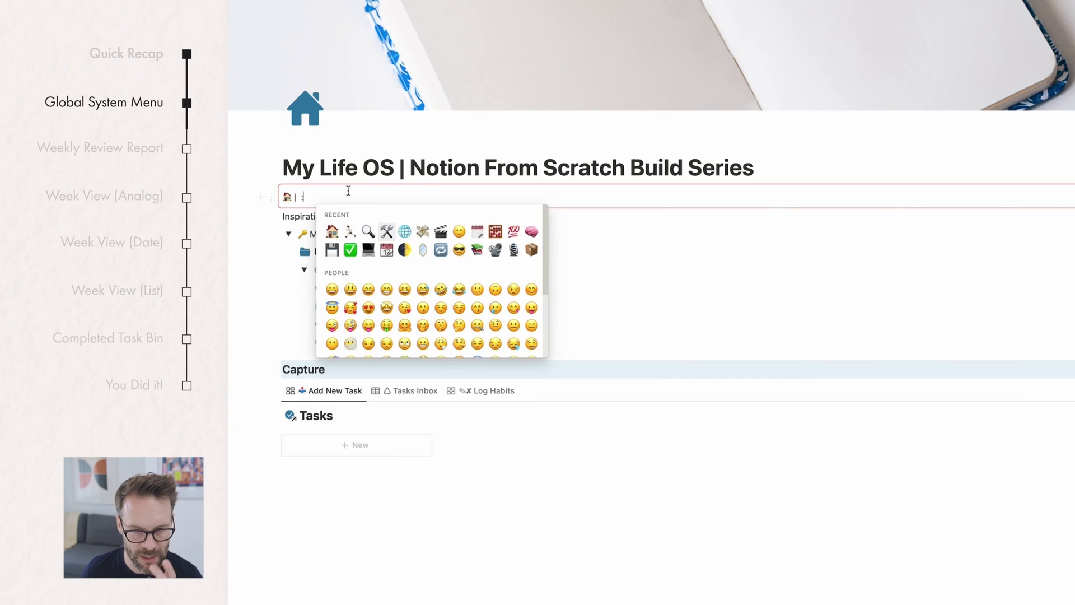
{"action": "type", "text": "fol"}
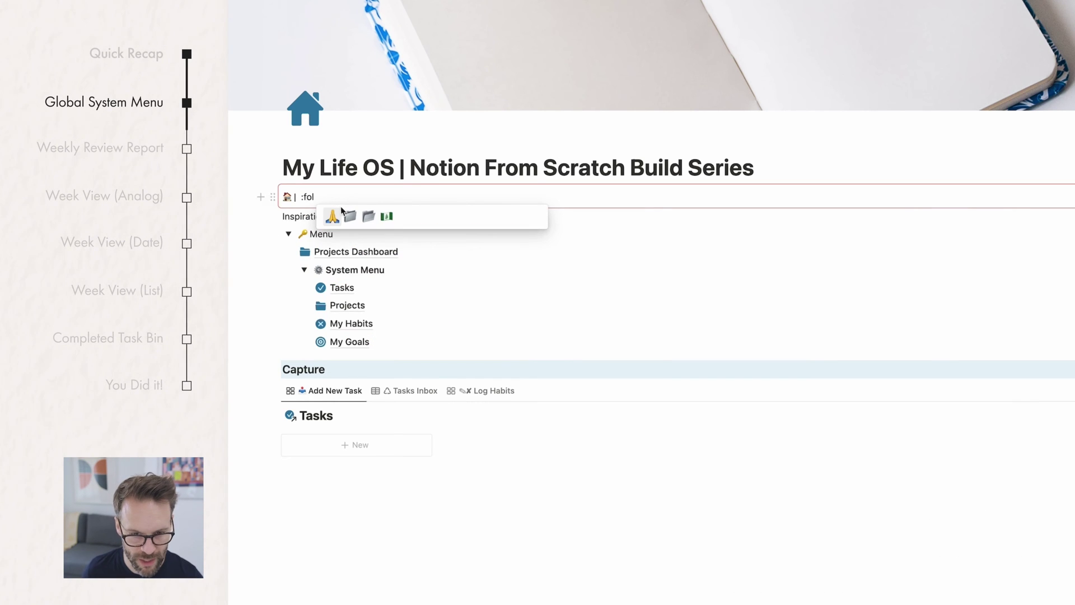
{"action": "left_click", "coordinate": [358, 219]}
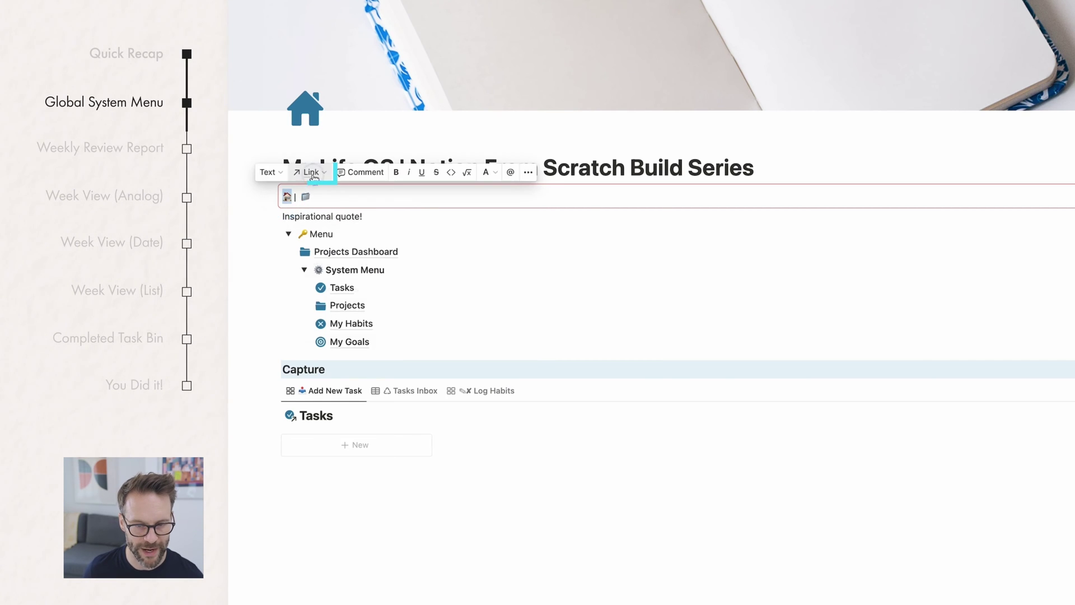
Step: Link the house emoji to the page My Life OS | Notion From Scratch Build Series
{"action": "left_click", "coordinate": [311, 173]}
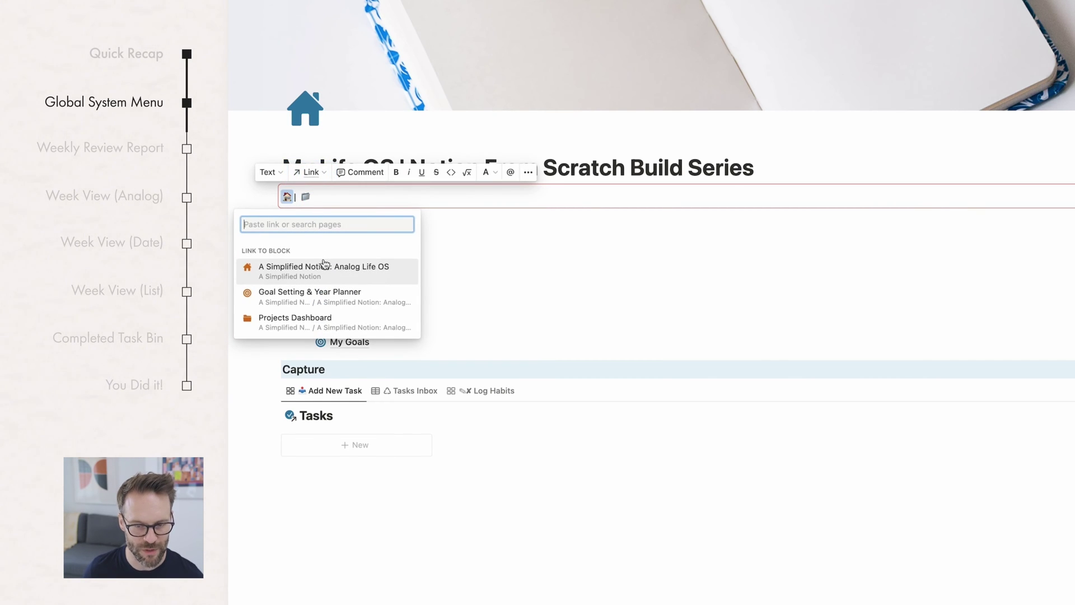
{"action": "type", "text": "my life"}
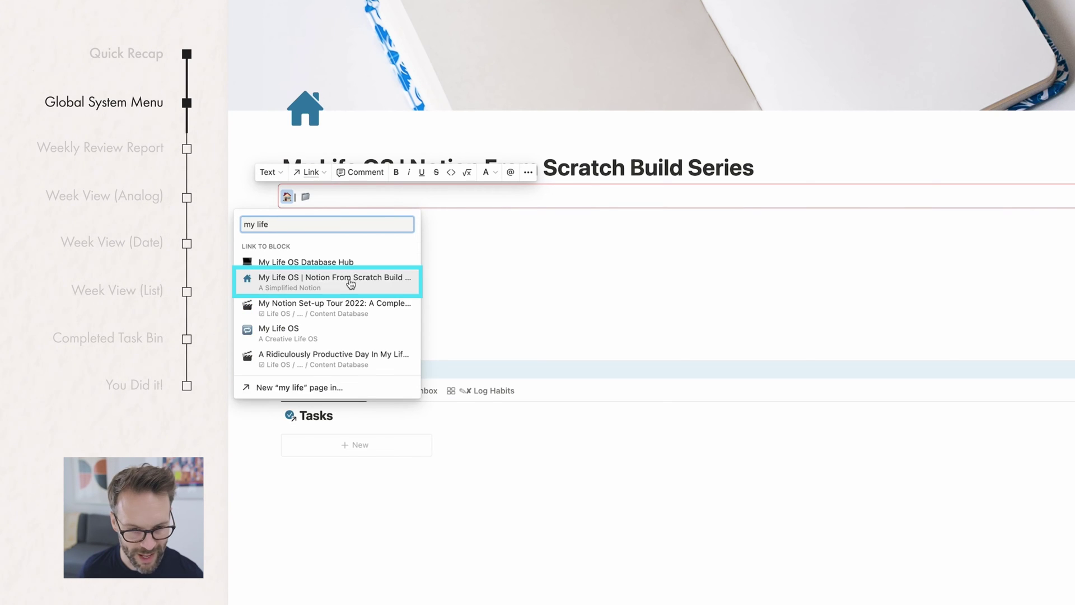
{"action": "left_click", "coordinate": [354, 283]}
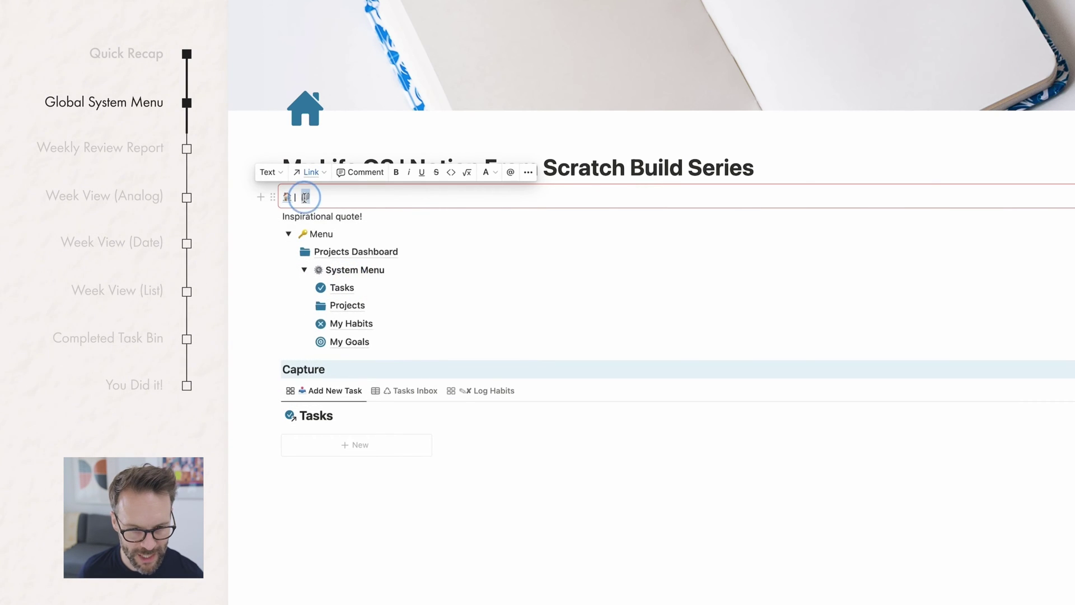
Step: Link the folder emoji in the synced block to the Projects Dashboard page
{"action": "left_click", "coordinate": [329, 172]}
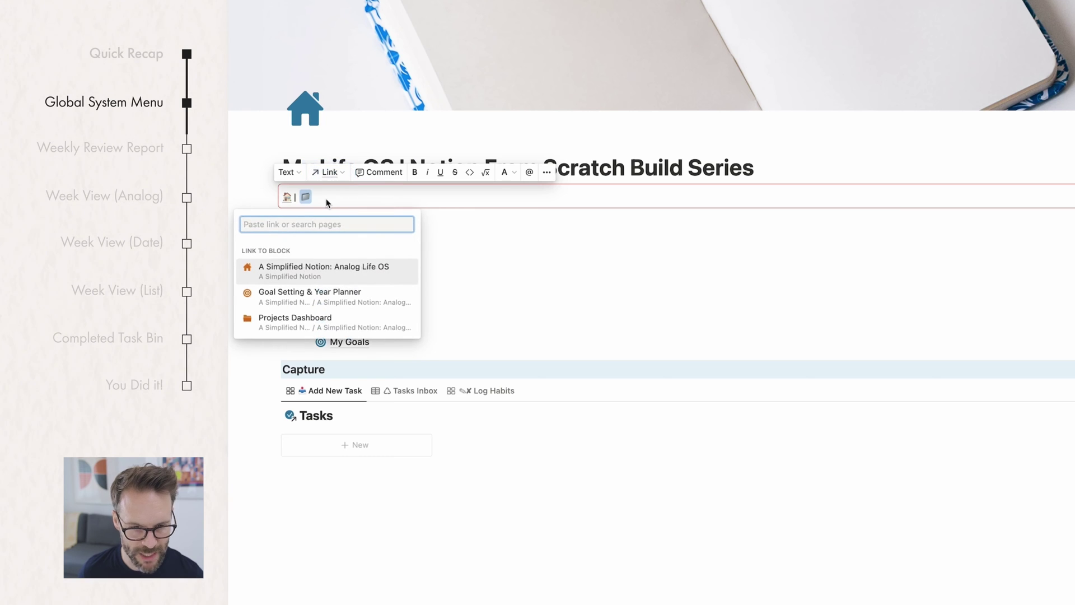
{"action": "type", "text": "projects"}
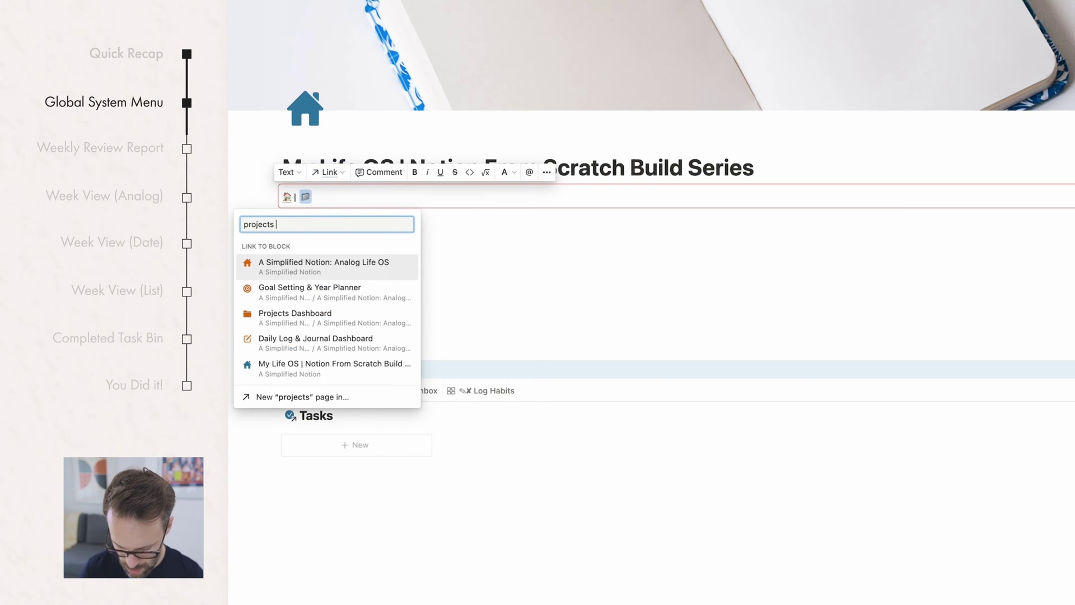
{"action": "type", "text": " dash"}
{"action": "left_click", "coordinate": [307, 267]}
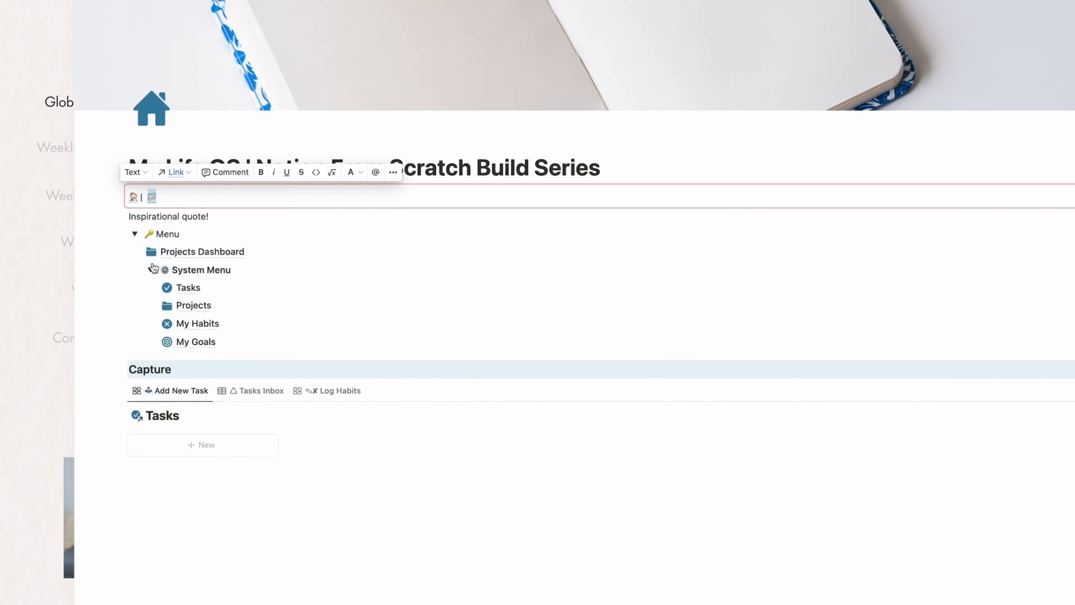
Step: Paste the synced menu block directly below the title of the Projects Dashboard page
{"action": "left_click", "coordinate": [945, 173]}
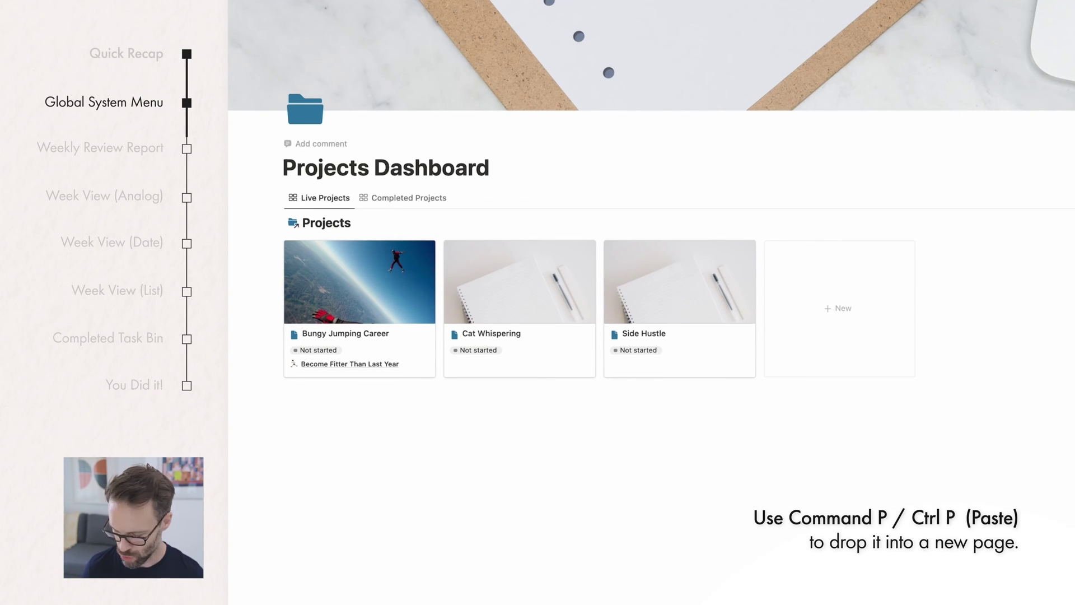
{"action": "key", "text": "Return"}
{"action": "key", "text": "ctrl+v"}
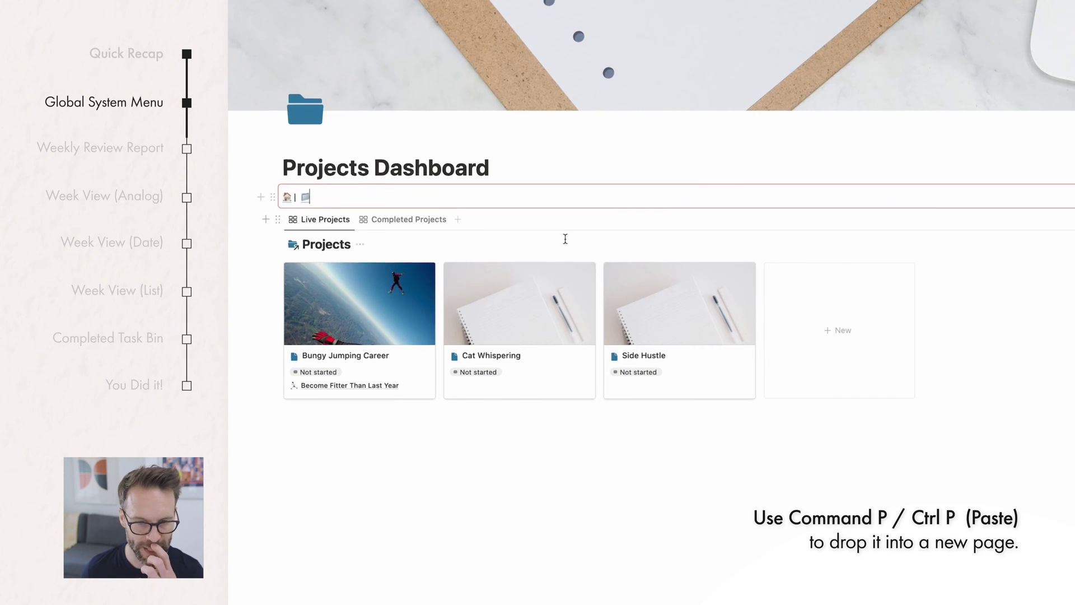
Step: Go to the home page and test the menu's house and folder links, ending on the Projects Dashboard
{"action": "left_click", "coordinate": [387, 31]}
{"action": "left_click", "coordinate": [266, 264]}
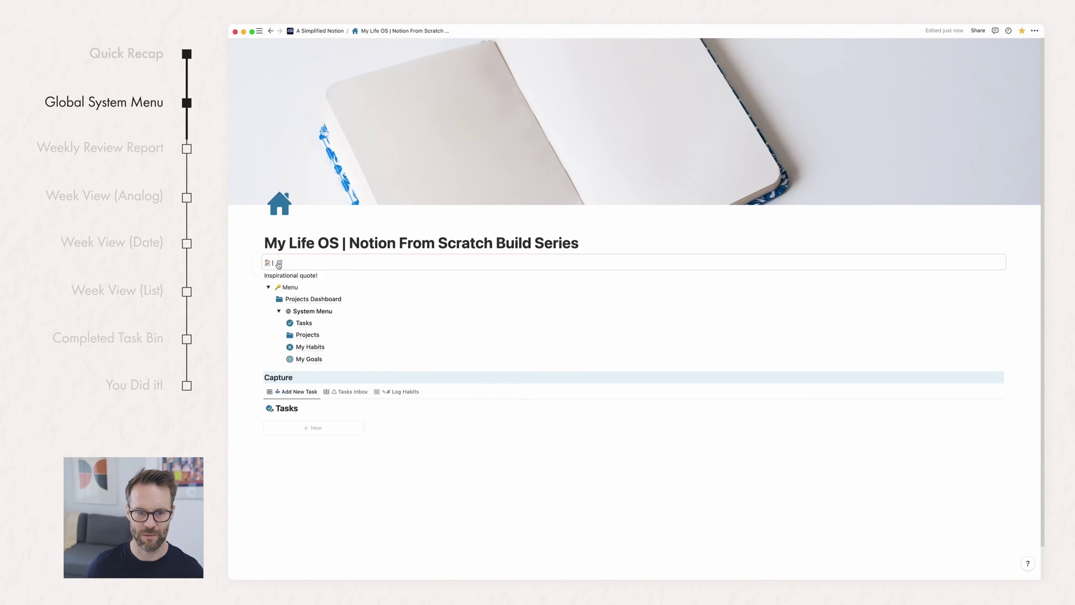
{"action": "left_click", "coordinate": [278, 263]}
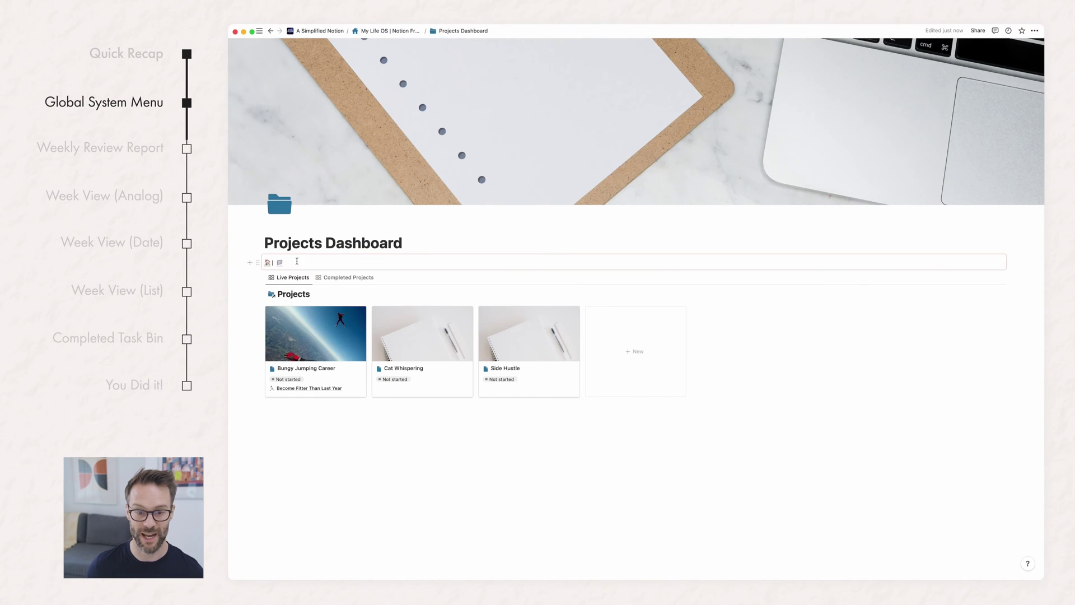
Step: Add a divider under the emoji links inside the synced block without a trailing empty line, and follow the house link home
{"action": "left_click", "coordinate": [296, 261]}
{"action": "key", "text": "Return"}
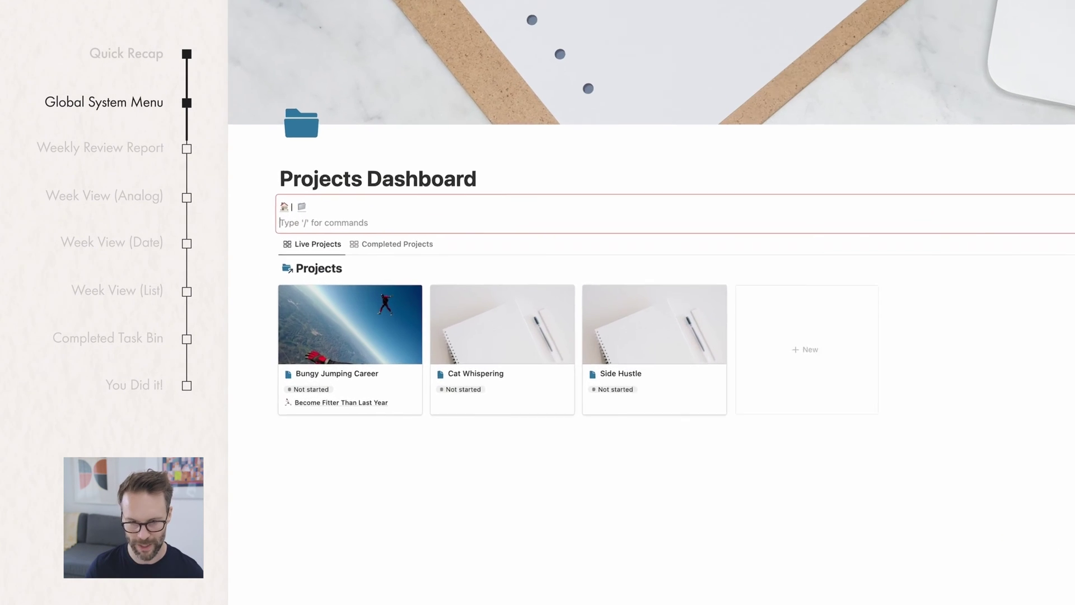
{"action": "type", "text": "---"}
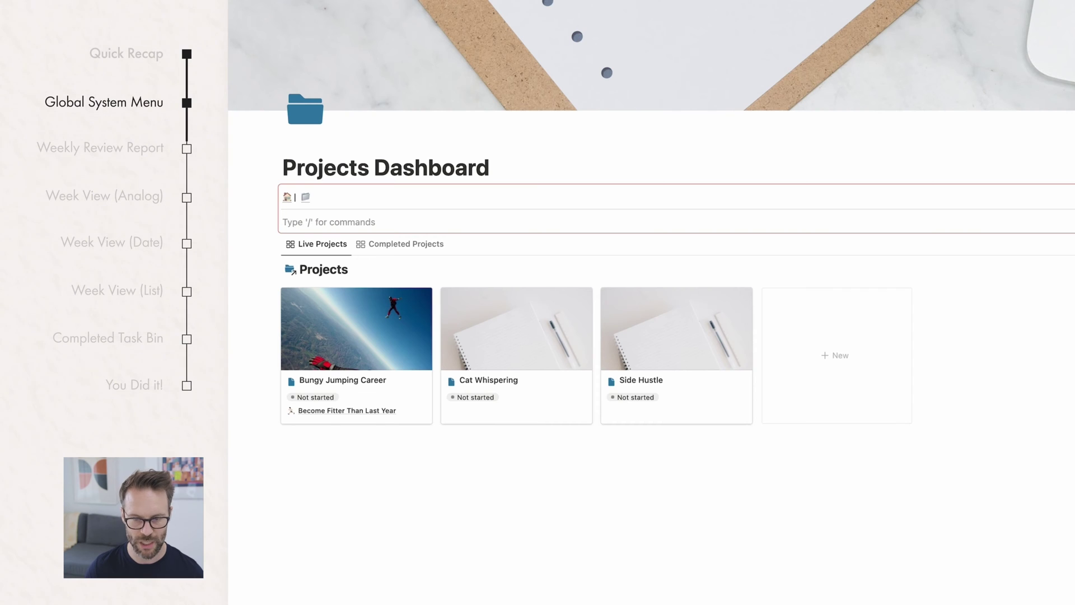
{"action": "key", "text": "BackSpace"}
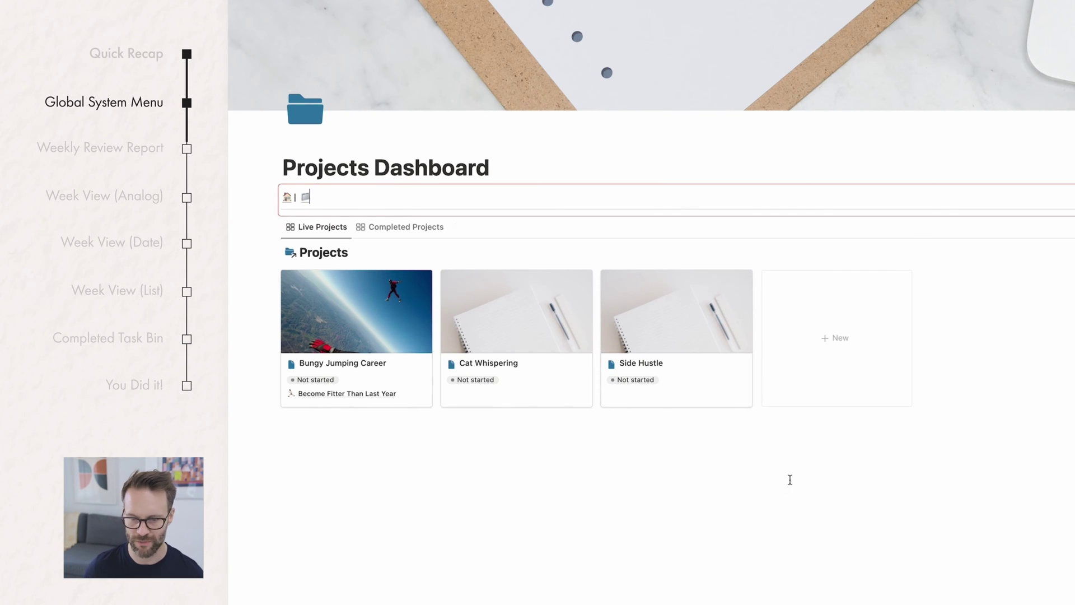
{"action": "left_click", "coordinate": [789, 477]}
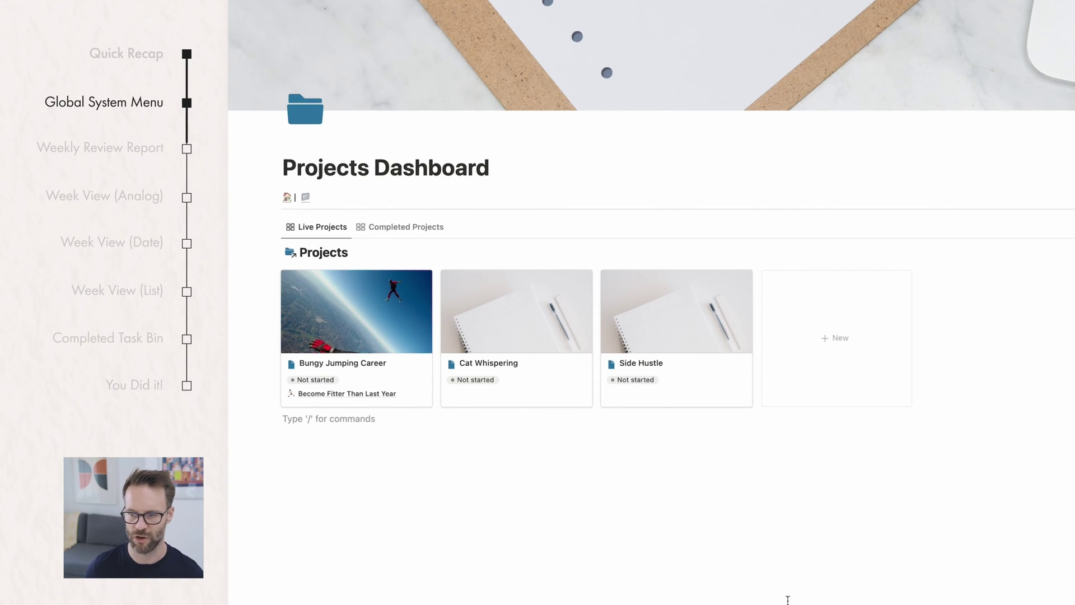
{"action": "left_click", "coordinate": [288, 197]}
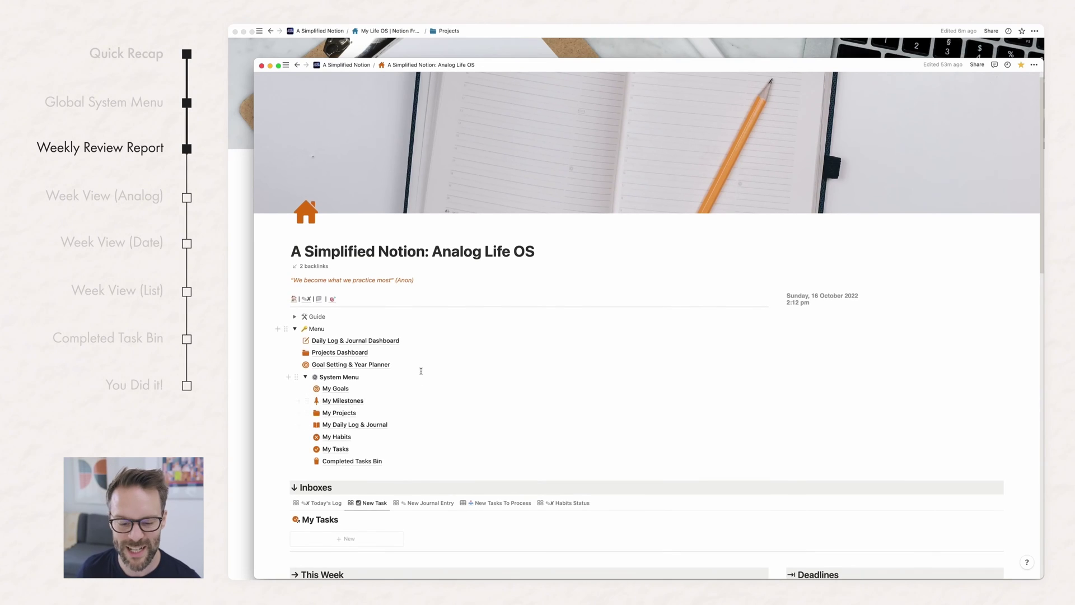
Step: Examine the Side Hustle project in the example Analog Life OS, including its review properties and Related Tasks table
{"action": "scroll", "coordinate": [429, 391], "scroll_direction": "down", "scroll_amount": 10}
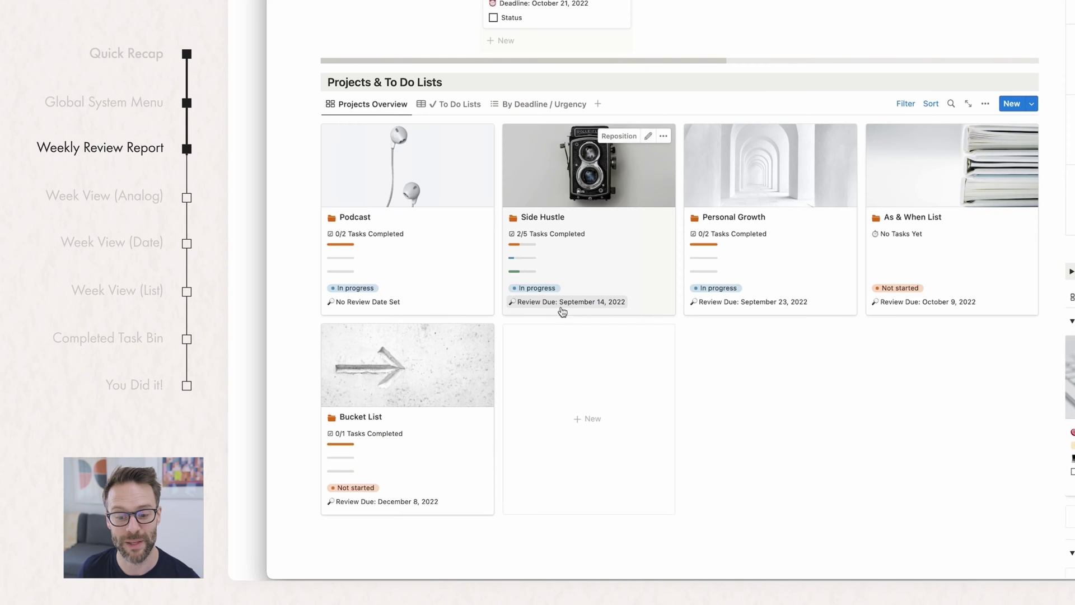
{"action": "left_click", "coordinate": [566, 309]}
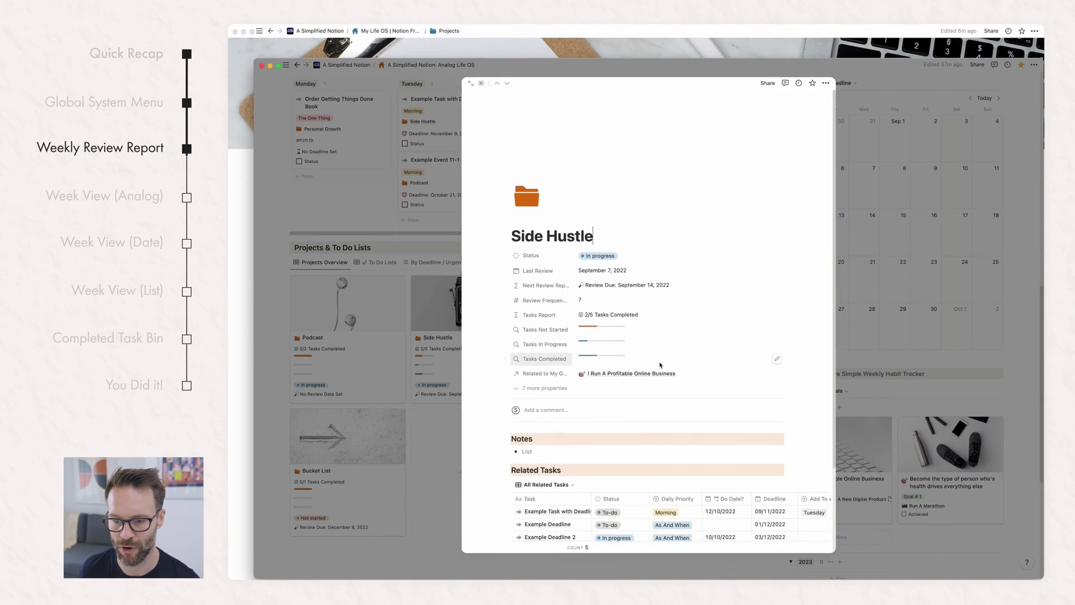
{"action": "scroll", "coordinate": [672, 325], "scroll_direction": "down", "scroll_amount": 5}
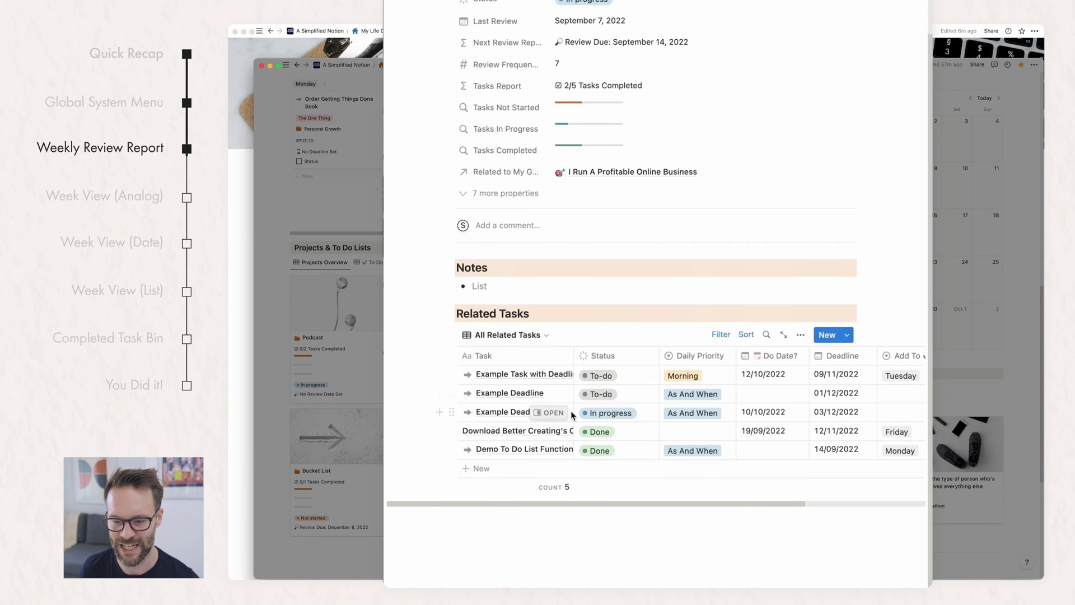
{"action": "scroll", "coordinate": [572, 414], "scroll_direction": "right", "scroll_amount": 5}
{"action": "scroll", "coordinate": [605, 84], "scroll_direction": "up", "scroll_amount": 5}
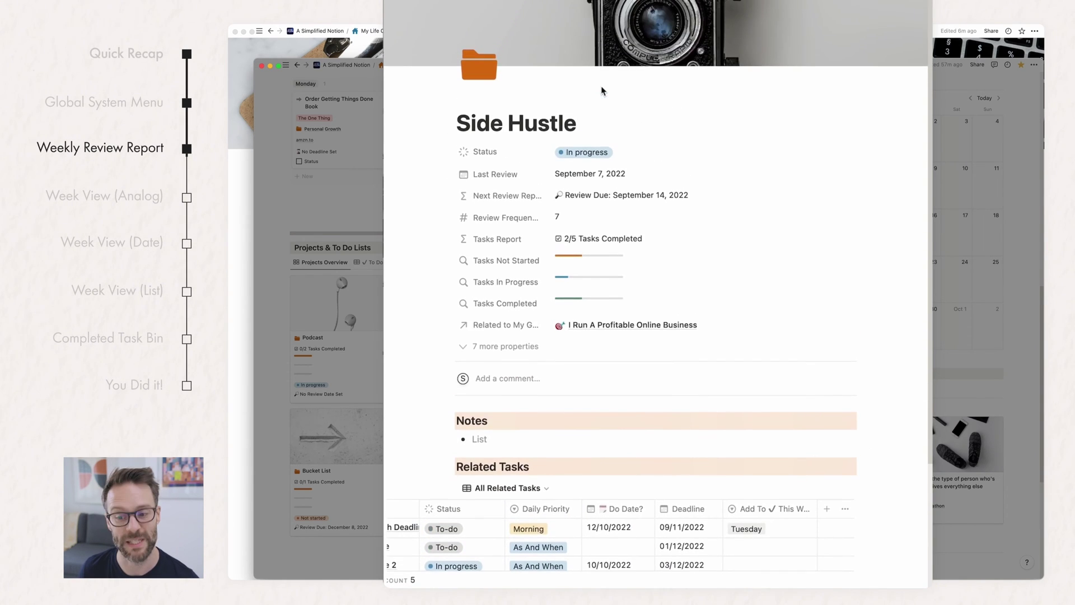
Step: Close the Side Hustle project and open the example system's Projects Dashboard with its Weekly Review table
{"action": "key", "text": "Escape"}
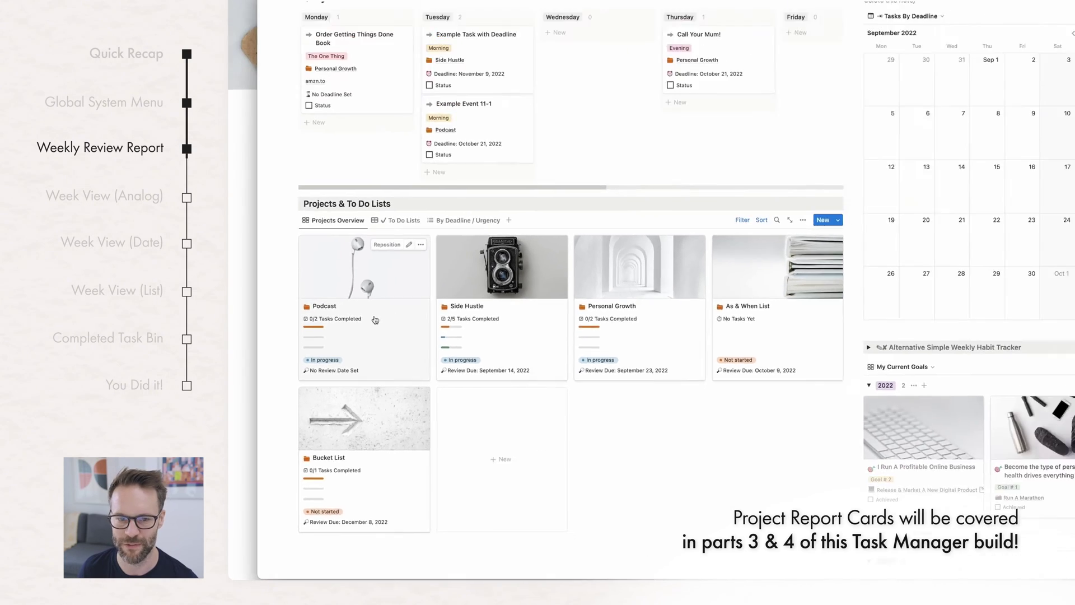
{"action": "scroll", "coordinate": [358, 351], "scroll_direction": "up", "scroll_amount": 5}
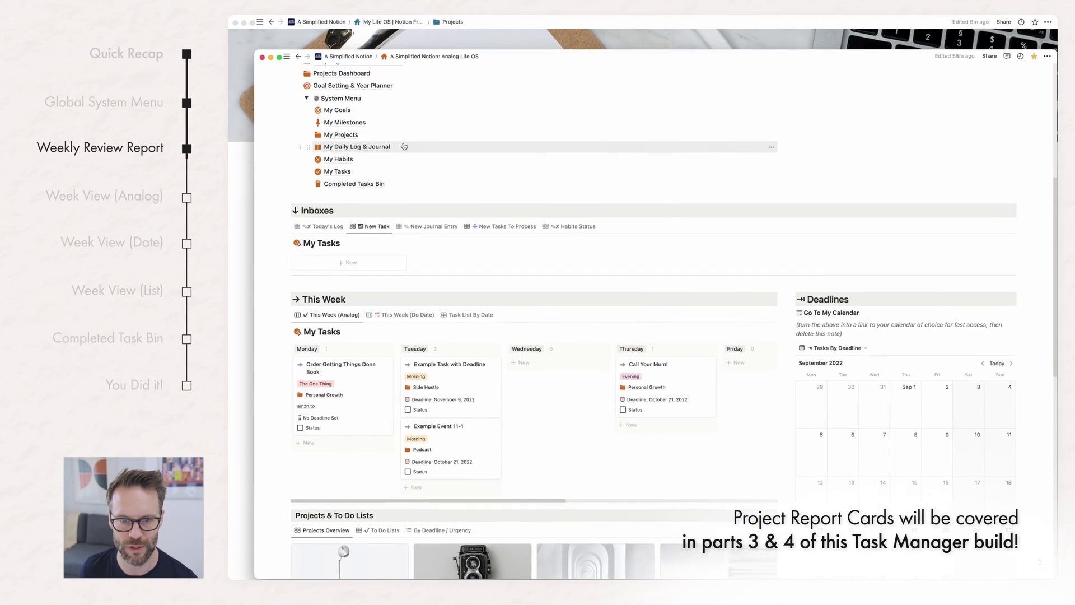
{"action": "left_click", "coordinate": [412, 277]}
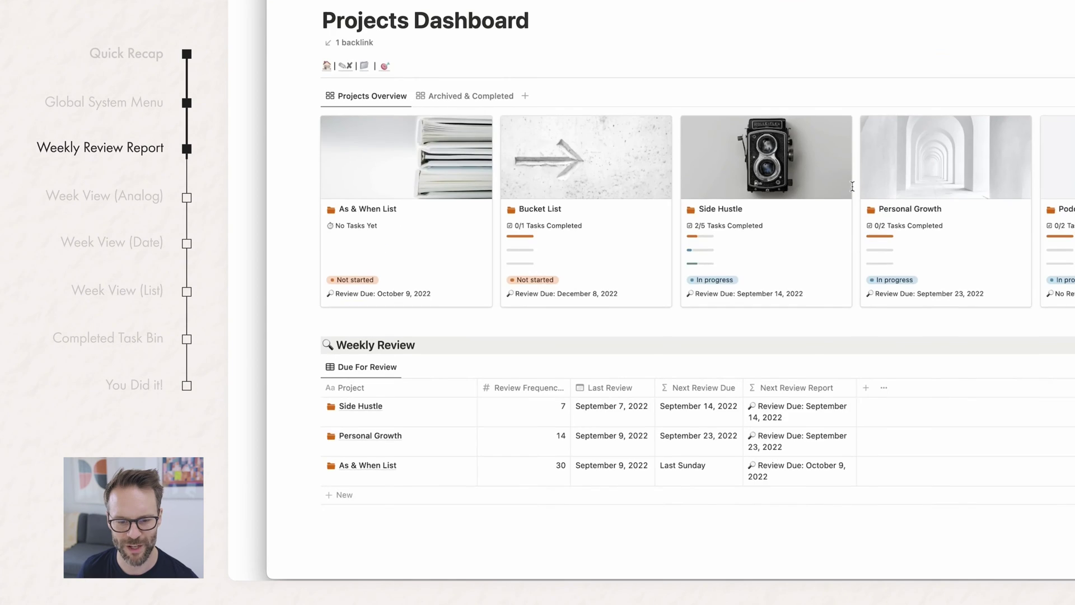
Step: Examine the filter and sort settings of the Due For Review view in the example Weekly Review table
{"action": "scroll", "coordinate": [851, 192], "scroll_direction": "down", "scroll_amount": 2}
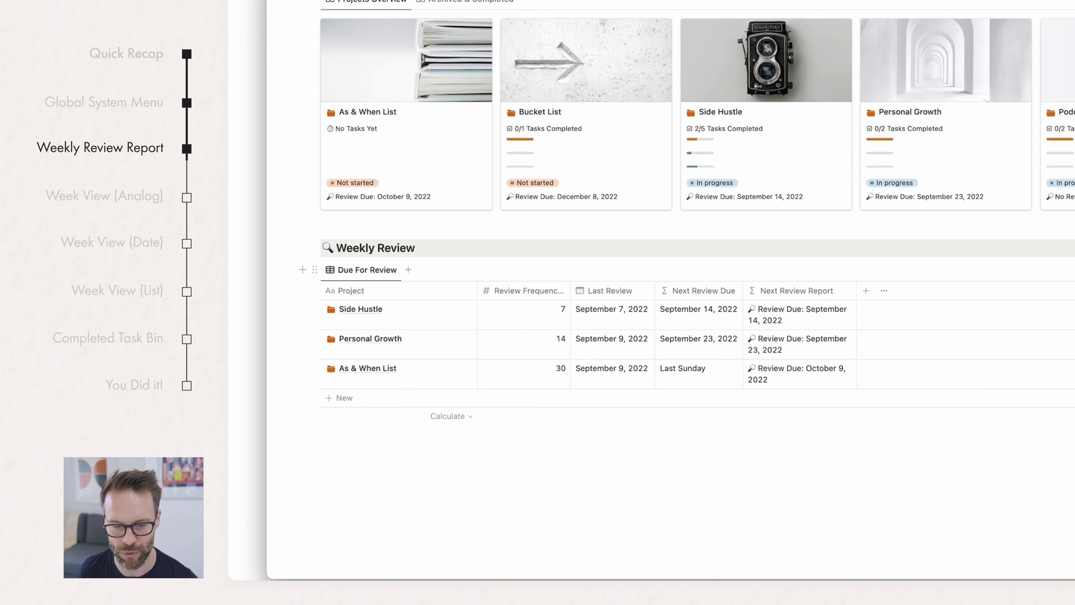
{"action": "left_click", "coordinate": [366, 269]}
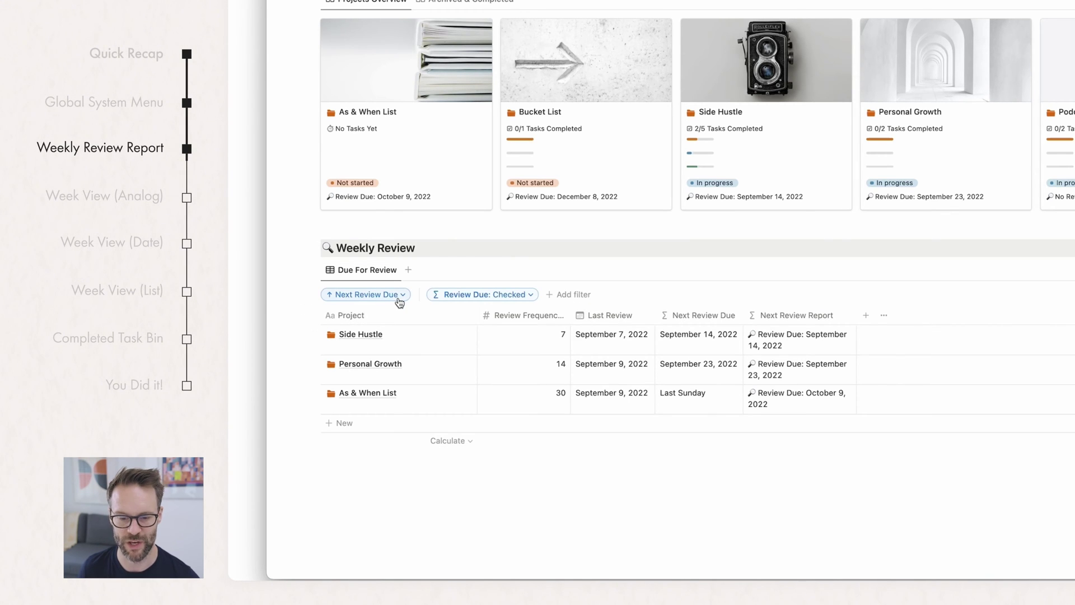
{"action": "left_click", "coordinate": [476, 297]}
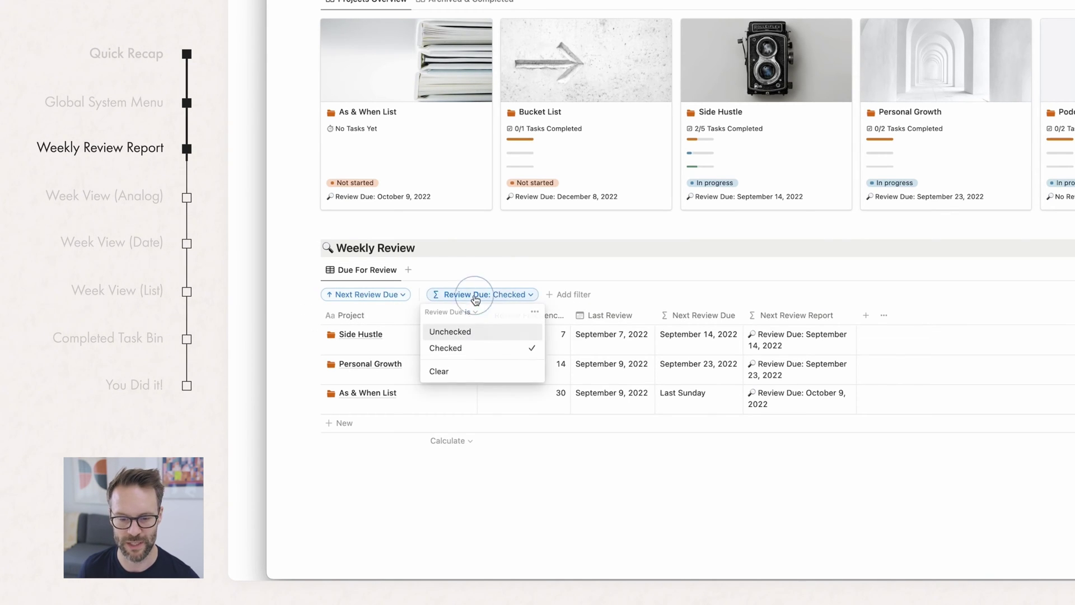
{"action": "left_click", "coordinate": [382, 297]}
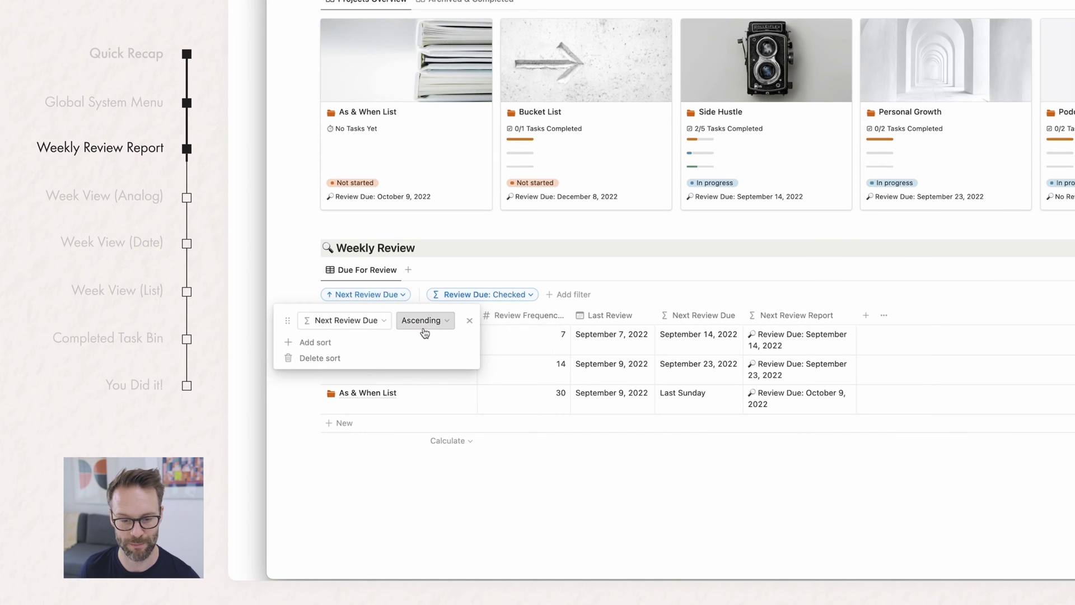
{"action": "left_click", "coordinate": [934, 498]}
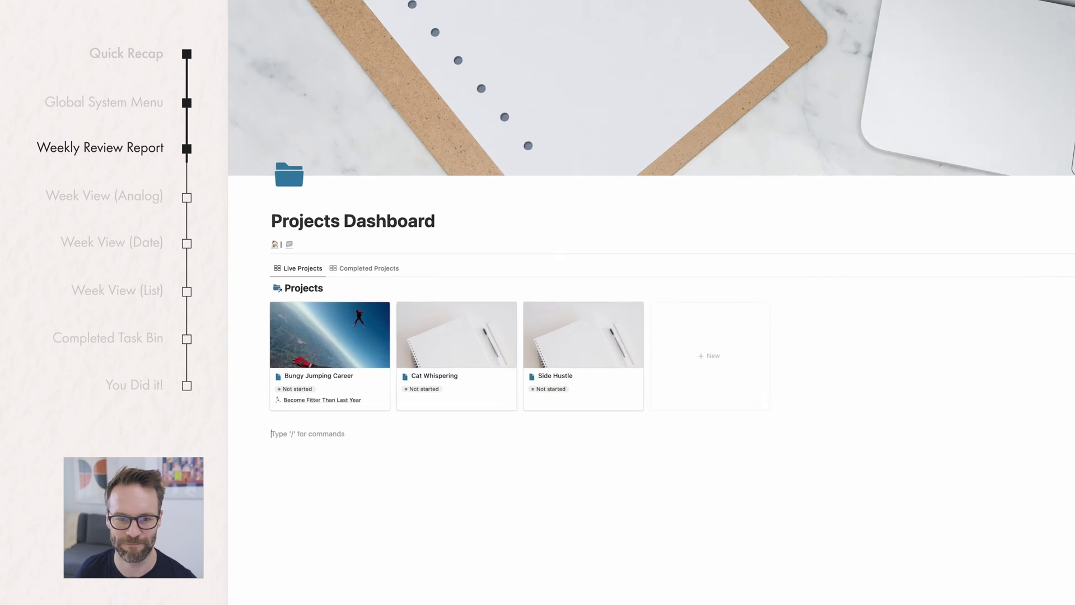
Step: Insert a linked database view below the gallery on the My Life OS Projects Dashboard, using Projects as the data source
{"action": "type", "text": "/"}
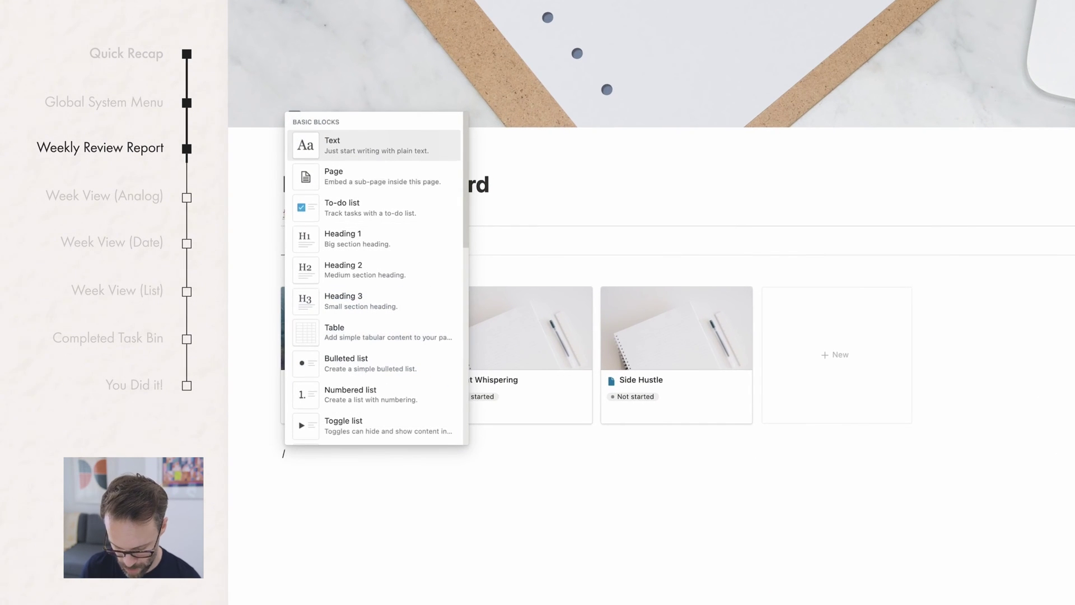
{"action": "type", "text": "link"}
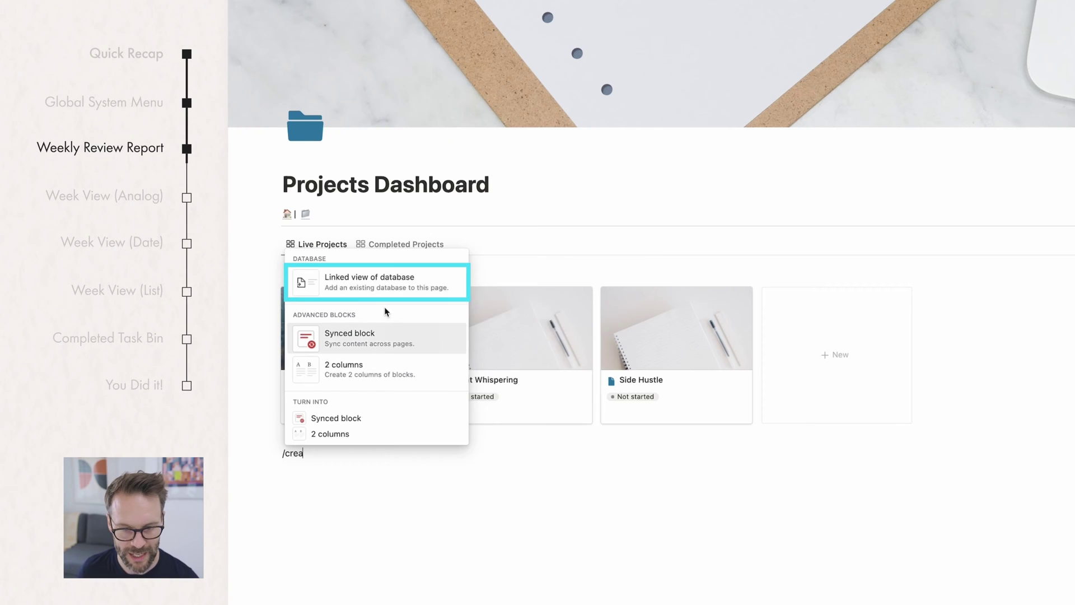
{"action": "left_click", "coordinate": [367, 279]}
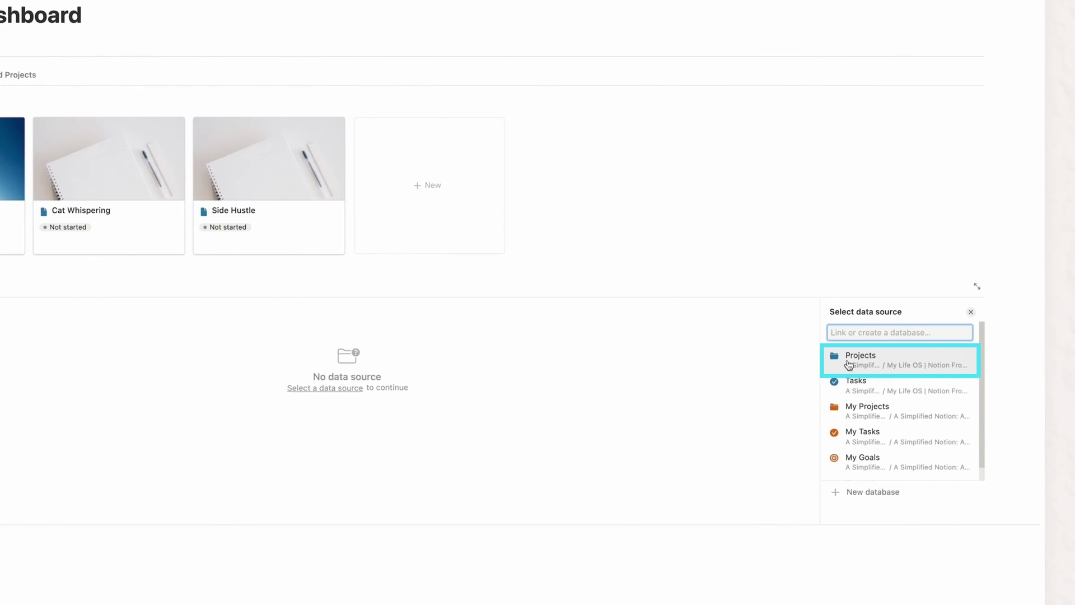
{"action": "left_click", "coordinate": [849, 364]}
{"action": "left_click", "coordinate": [455, 329]}
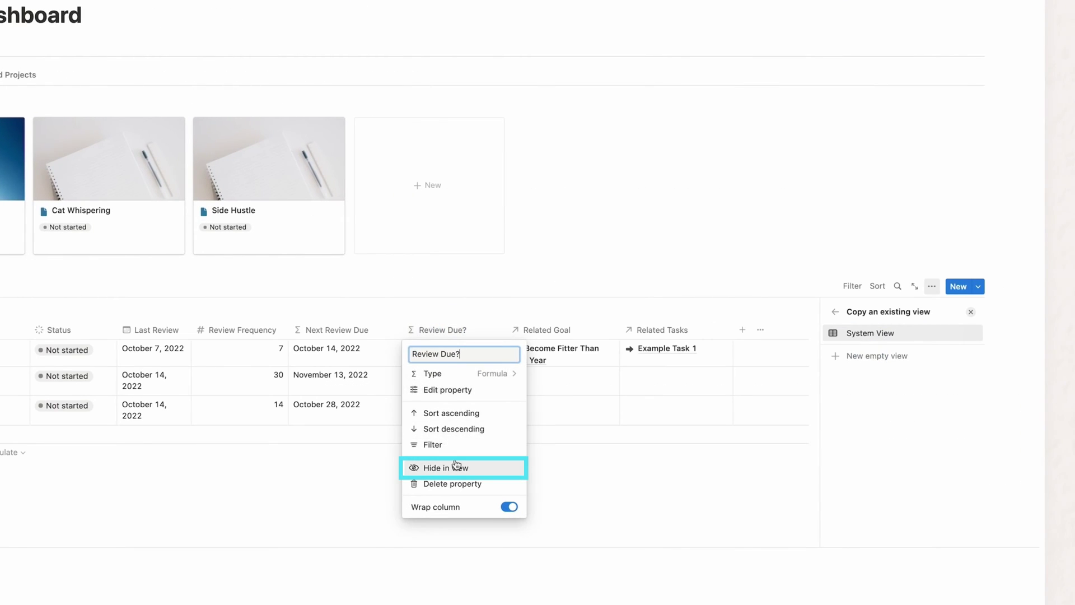
{"action": "key", "text": "Escape"}
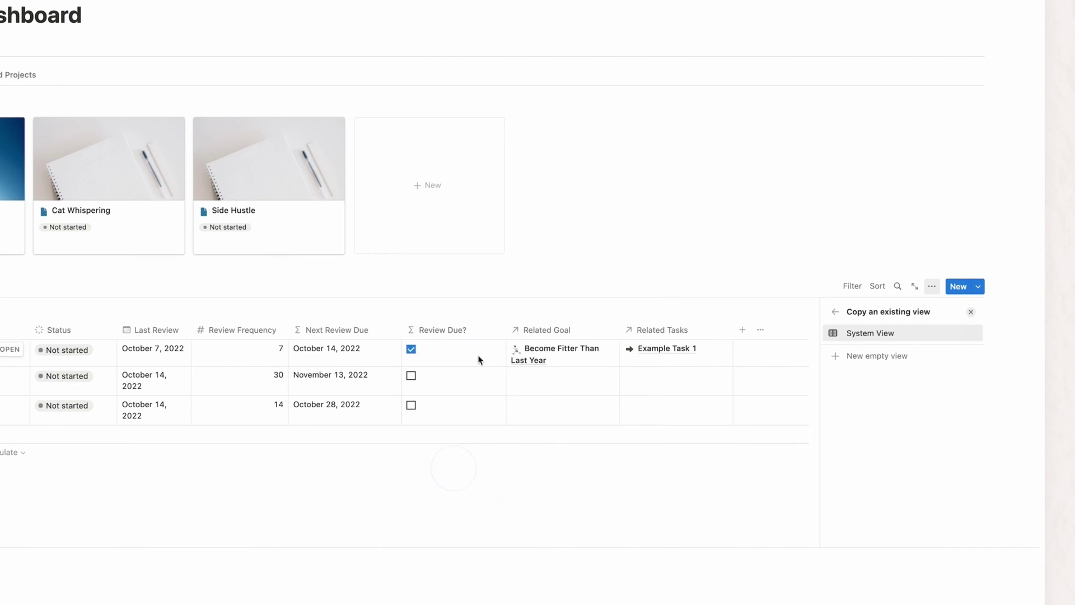
{"action": "left_click", "coordinate": [658, 339]}
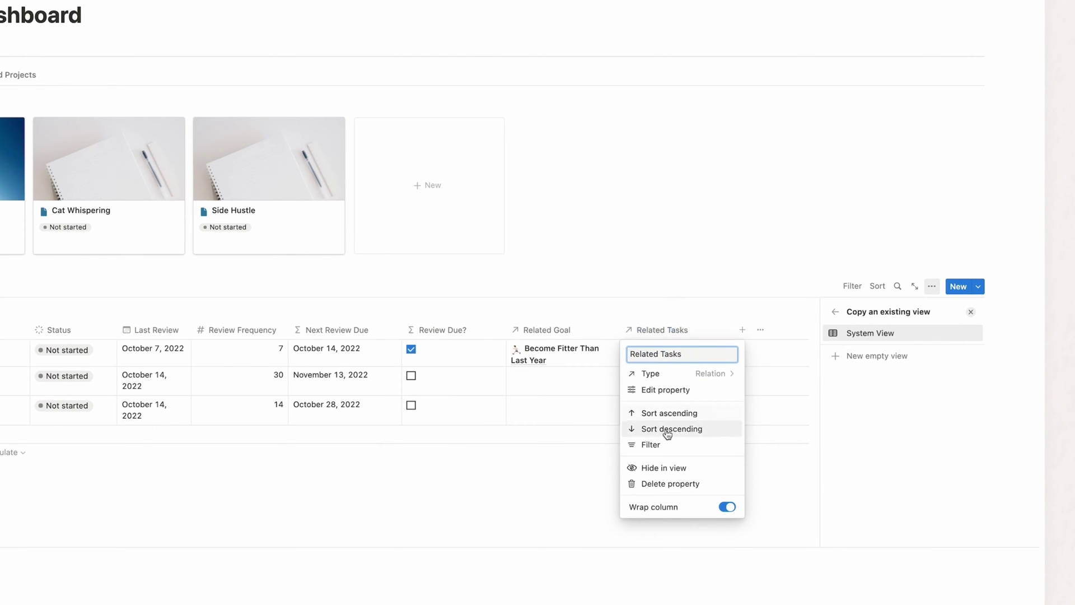
{"action": "key", "text": "Escape"}
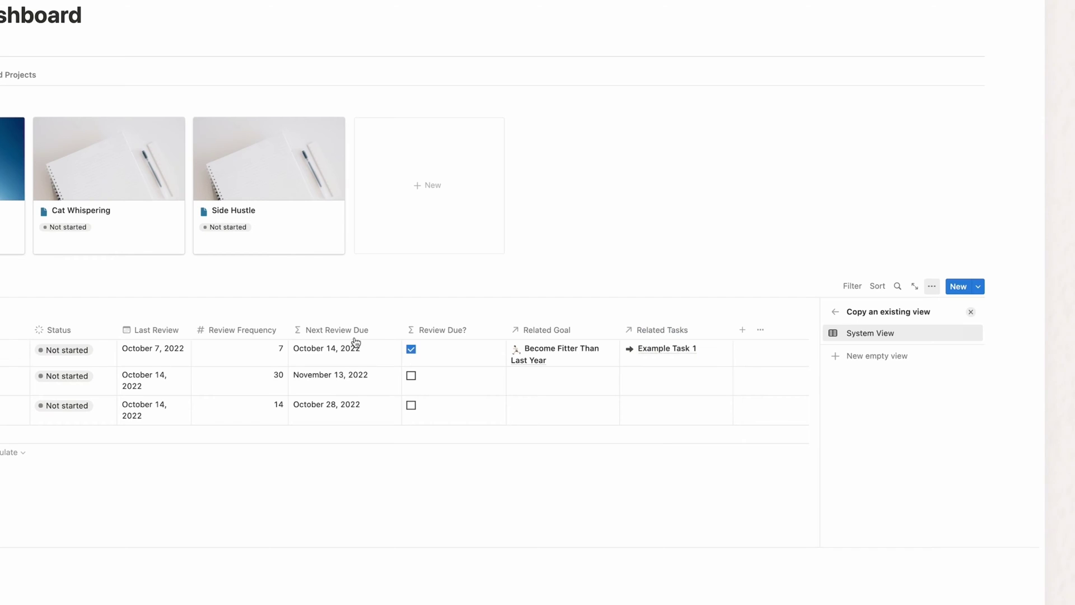
{"action": "key", "text": "Escape"}
Step: Hide the Review Frequency property in the new table view and set Bungy Jumping Career's status to In progress
{"action": "left_click", "coordinate": [254, 336]}
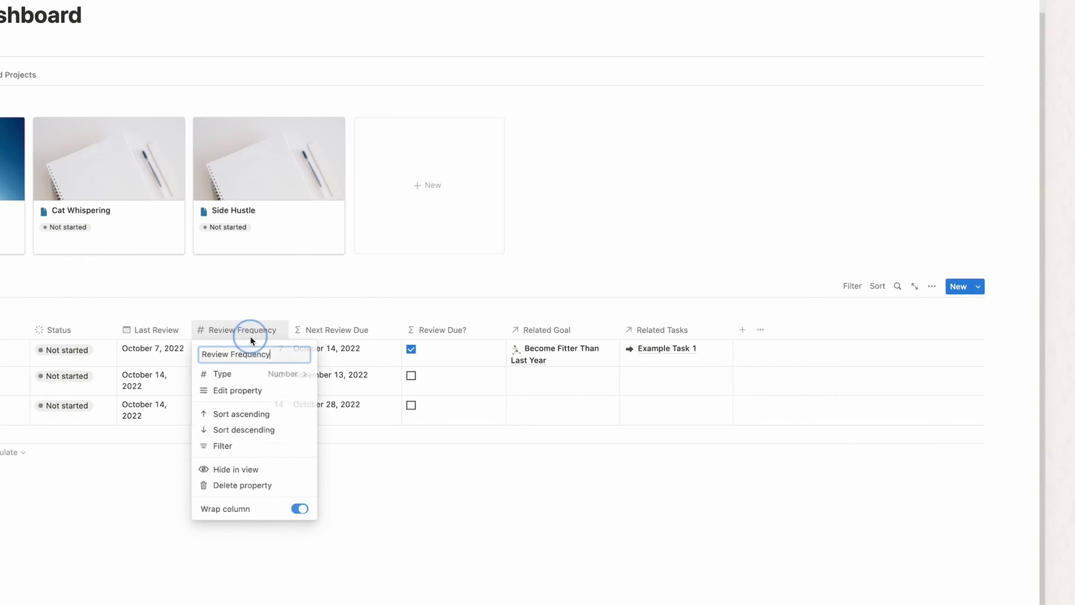
{"action": "left_click", "coordinate": [260, 468]}
{"action": "left_click", "coordinate": [64, 350]}
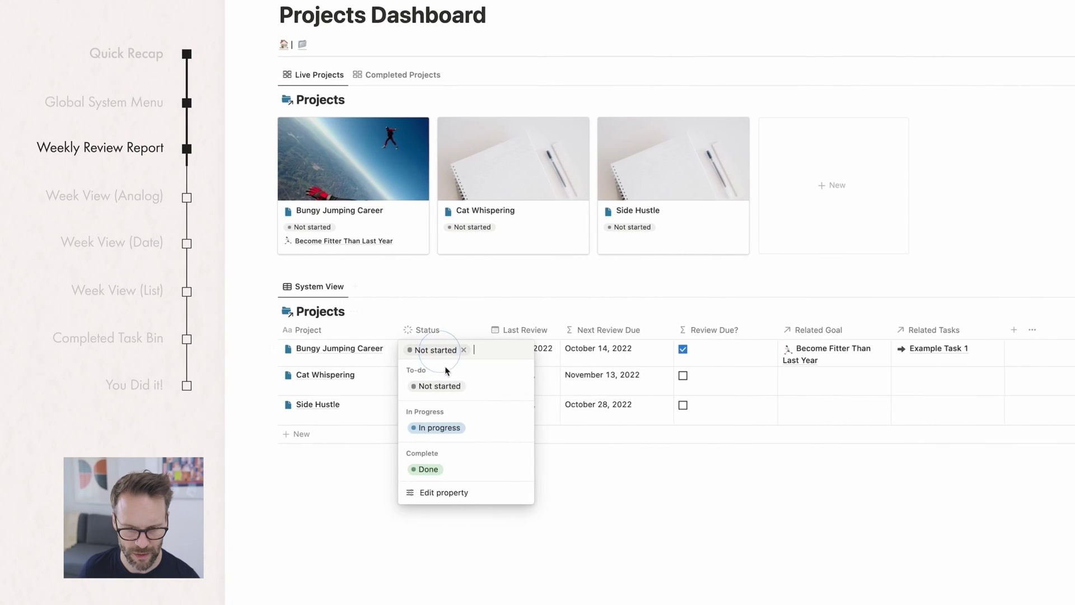
{"action": "left_click", "coordinate": [445, 429]}
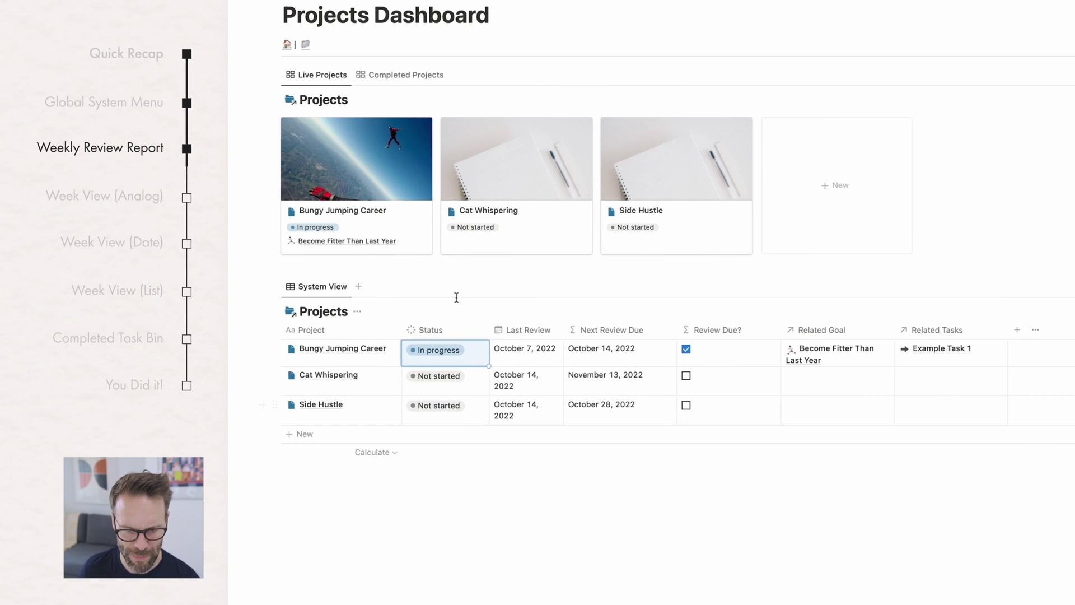
Step: Move the Status column in front of Project and hide the Review Due? and Related Tasks columns
{"action": "left_click_drag", "start_coordinate": [419, 333], "coordinate": [302, 339]}
{"action": "left_click", "coordinate": [726, 334]}
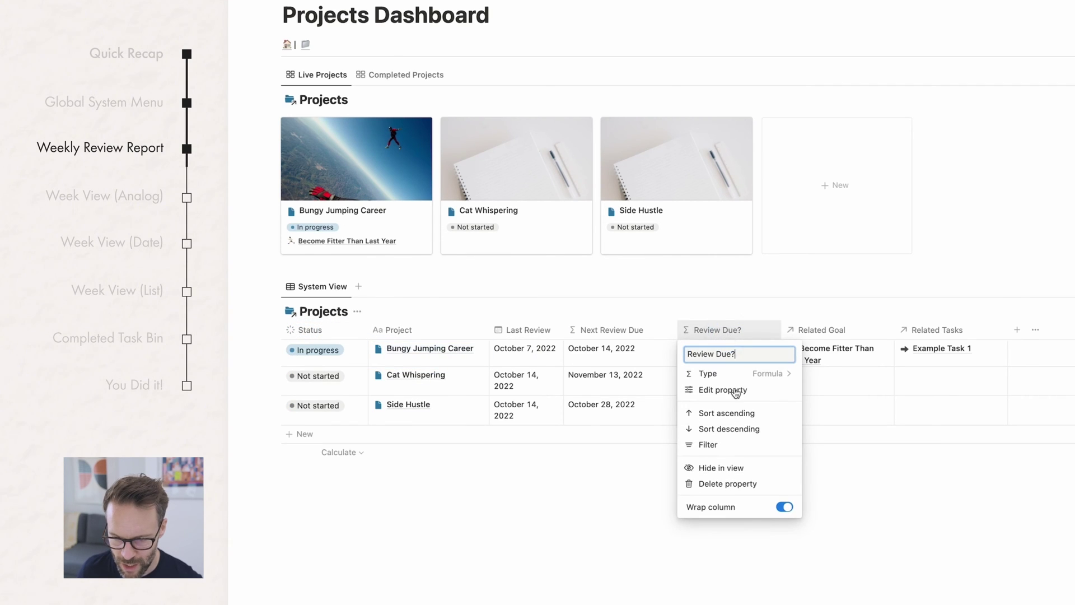
{"action": "left_click", "coordinate": [737, 469]}
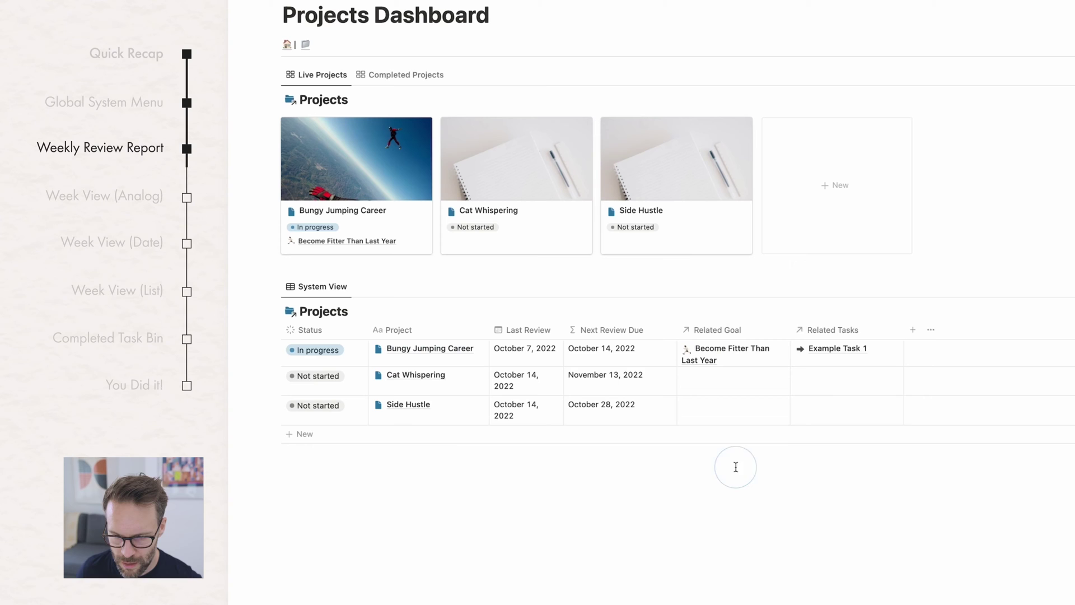
{"action": "left_click", "coordinate": [840, 331]}
{"action": "left_click", "coordinate": [838, 469]}
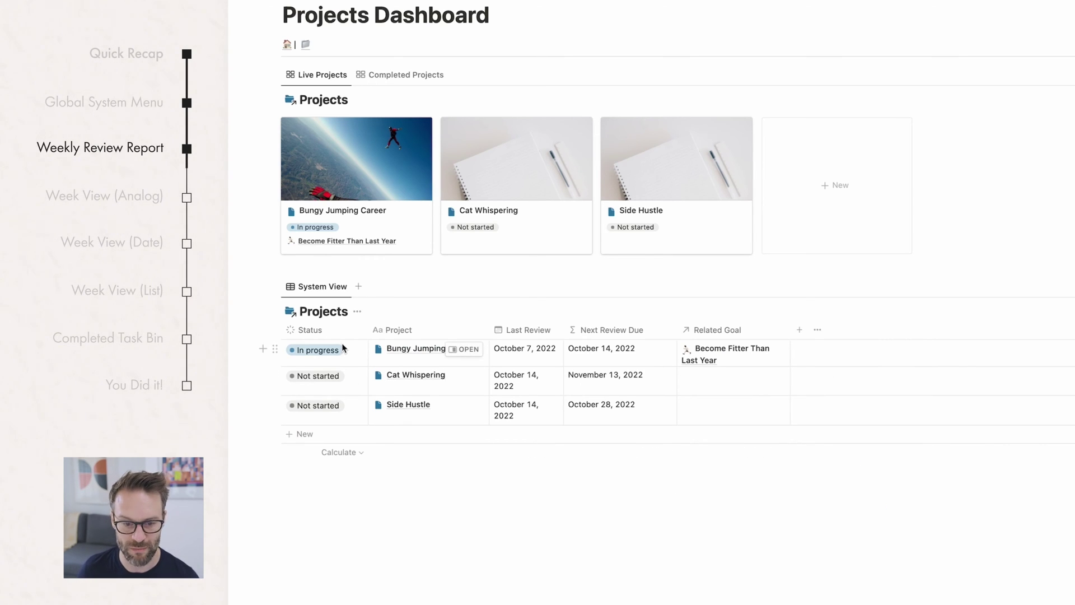
Step: Hide the linked table's database title and rename its System View as "Projects For Review"
{"action": "left_click", "coordinate": [357, 312]}
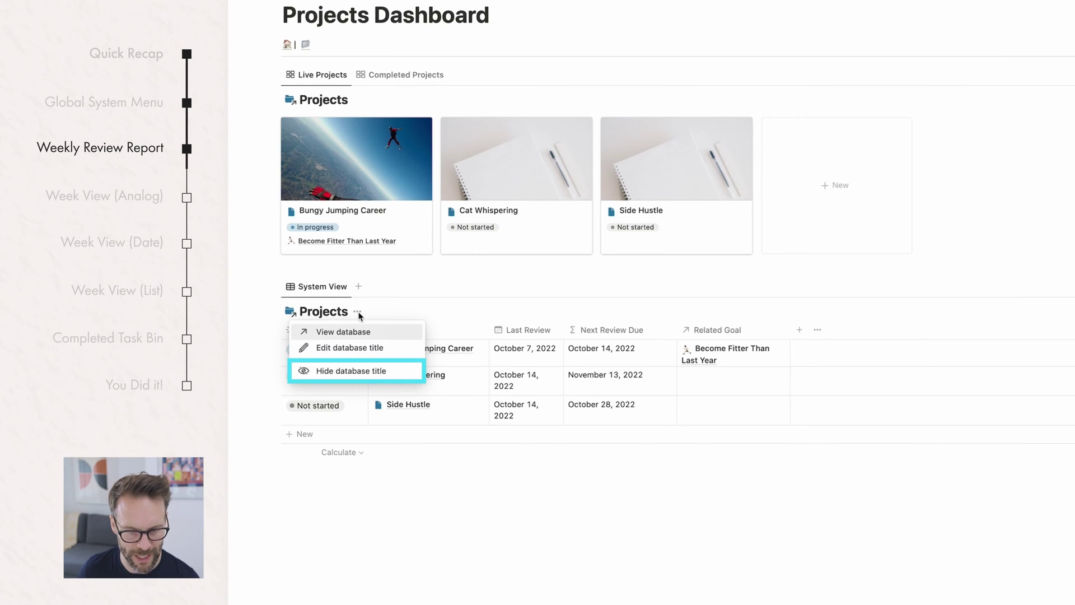
{"action": "left_click", "coordinate": [374, 373]}
{"action": "left_click", "coordinate": [329, 291]}
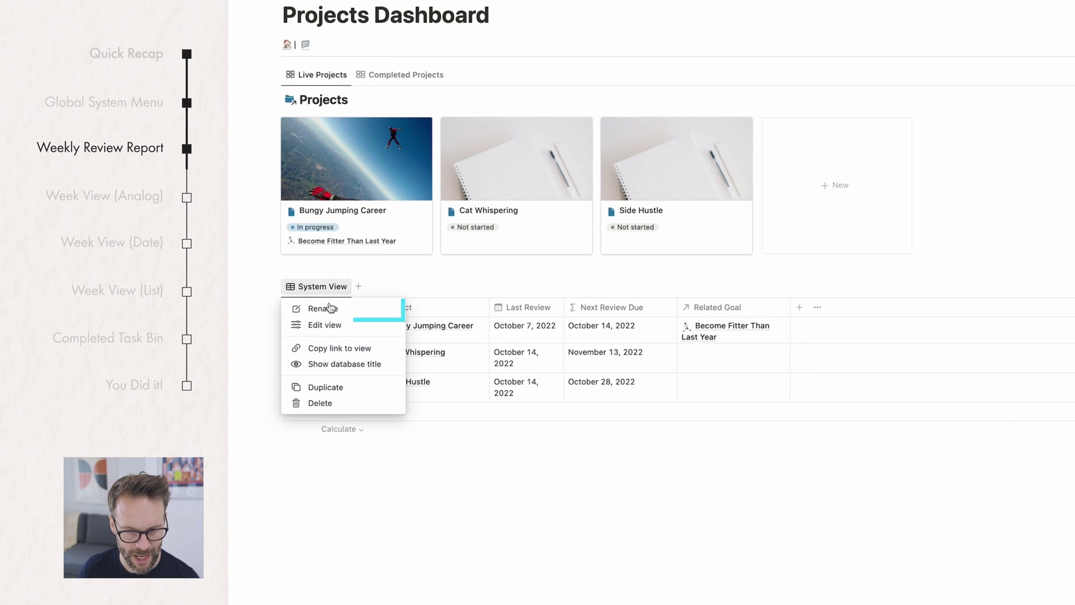
{"action": "left_click", "coordinate": [313, 308]}
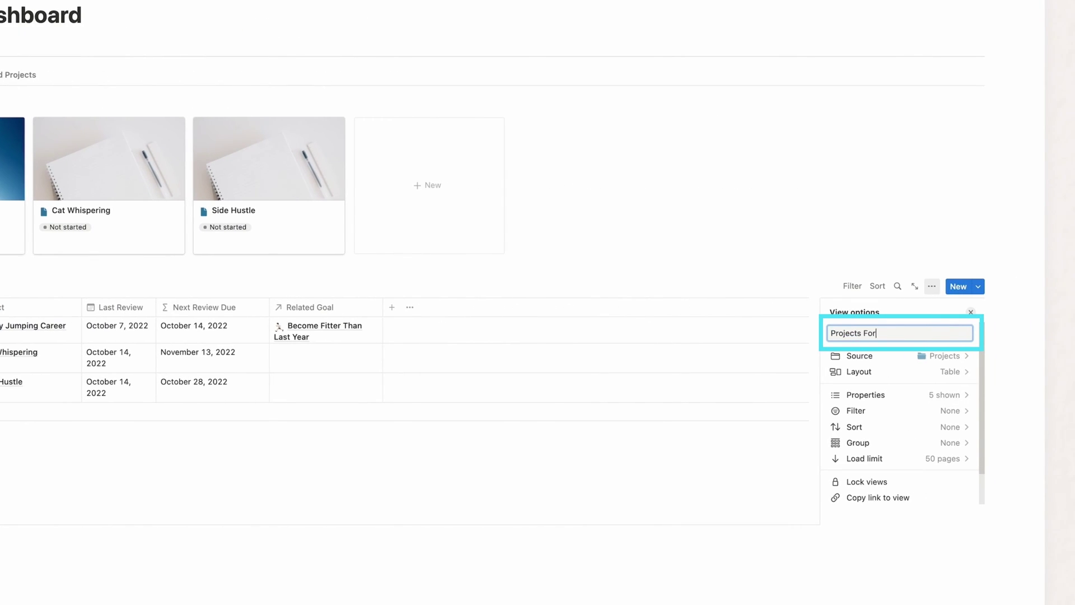
{"action": "type", "text": "Projects For Review"}
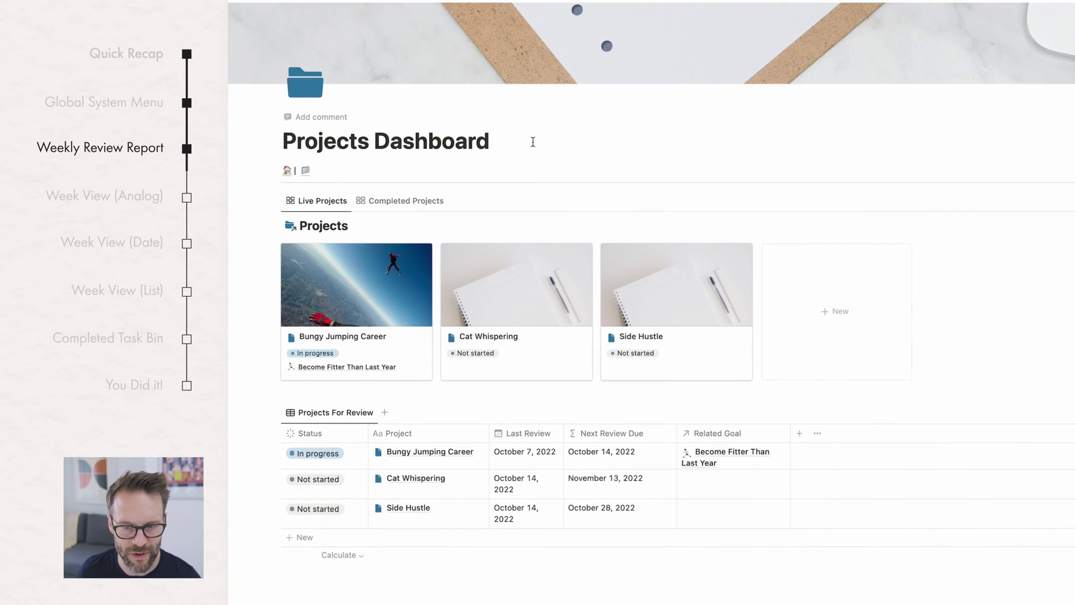
Step: Add a Heading 3 reading "Weekly Review Report" directly above the Projects For Review table
{"action": "key", "text": "Return"}
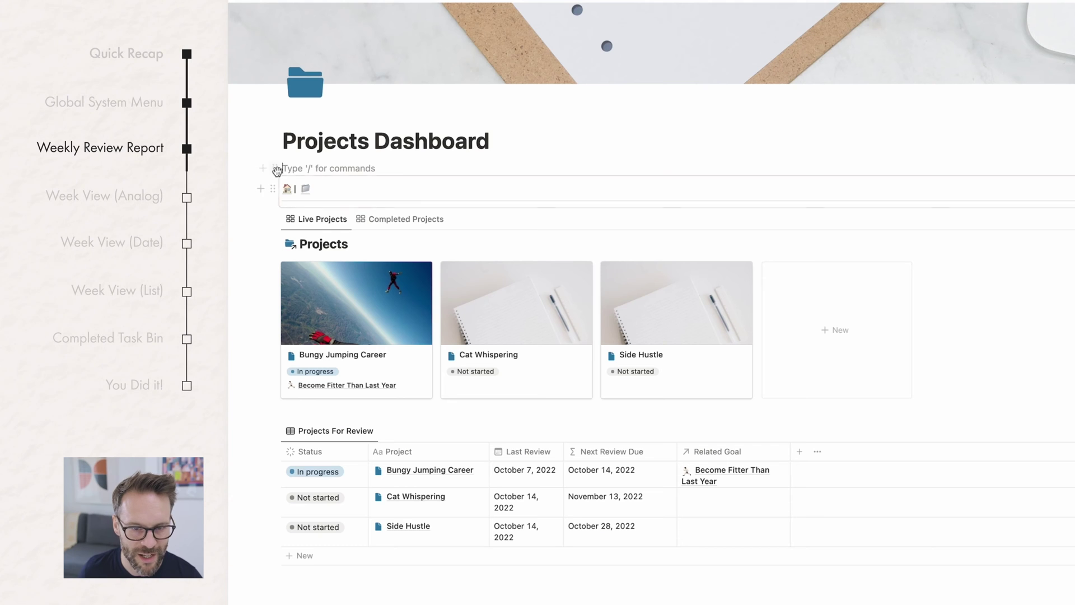
{"action": "left_click_drag", "start_coordinate": [274, 169], "coordinate": [305, 420]}
{"action": "left_click", "coordinate": [290, 410]}
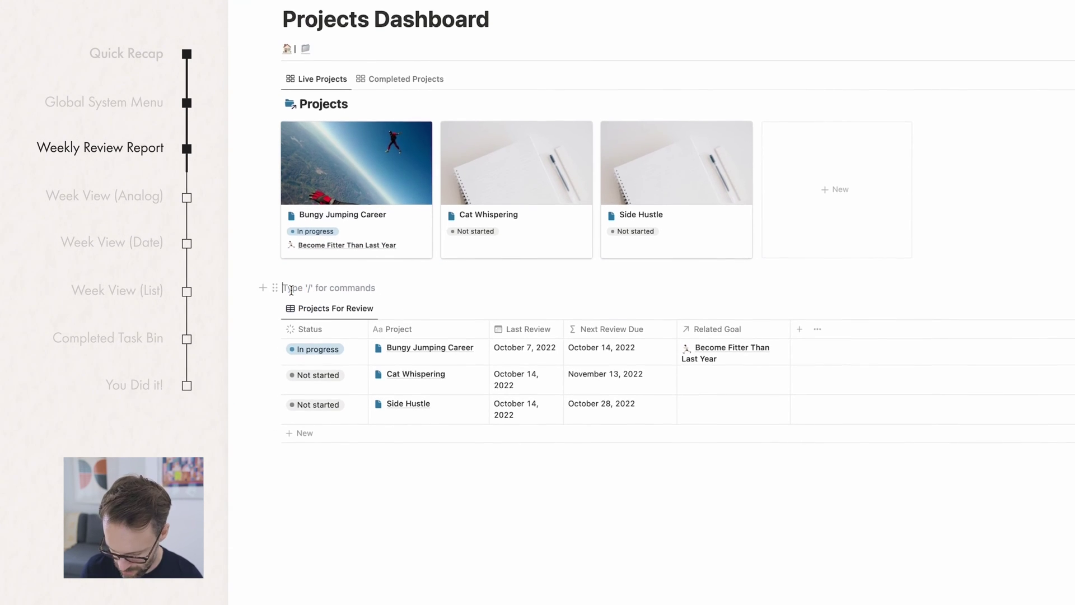
{"action": "type", "text": "/h3"}
{"action": "key", "text": "Return"}
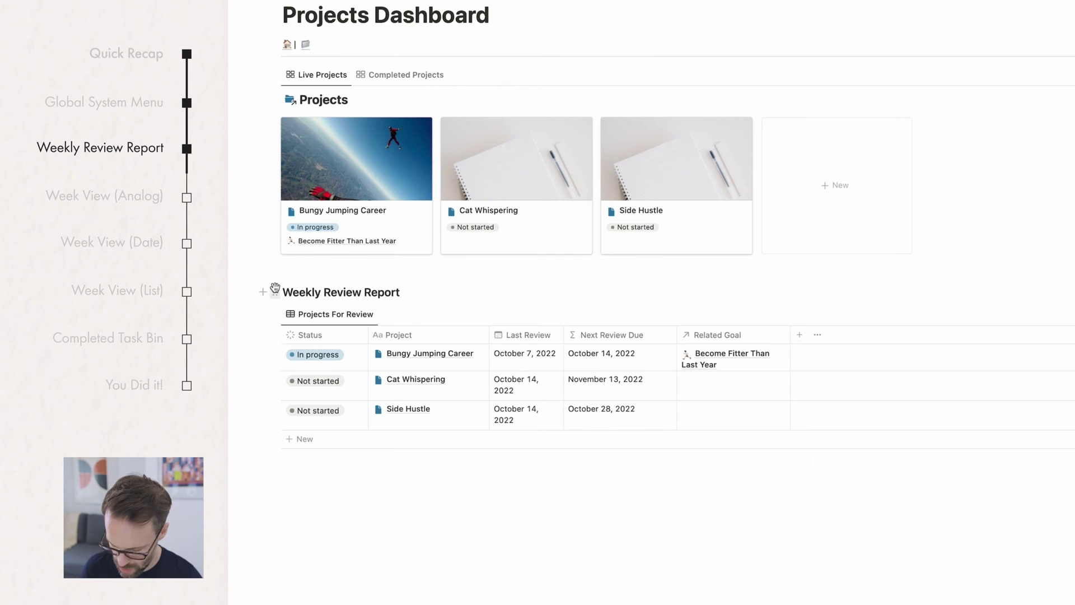
Step: Give the Weekly Review Report heading a gray background
{"action": "type", "text": "/col"}
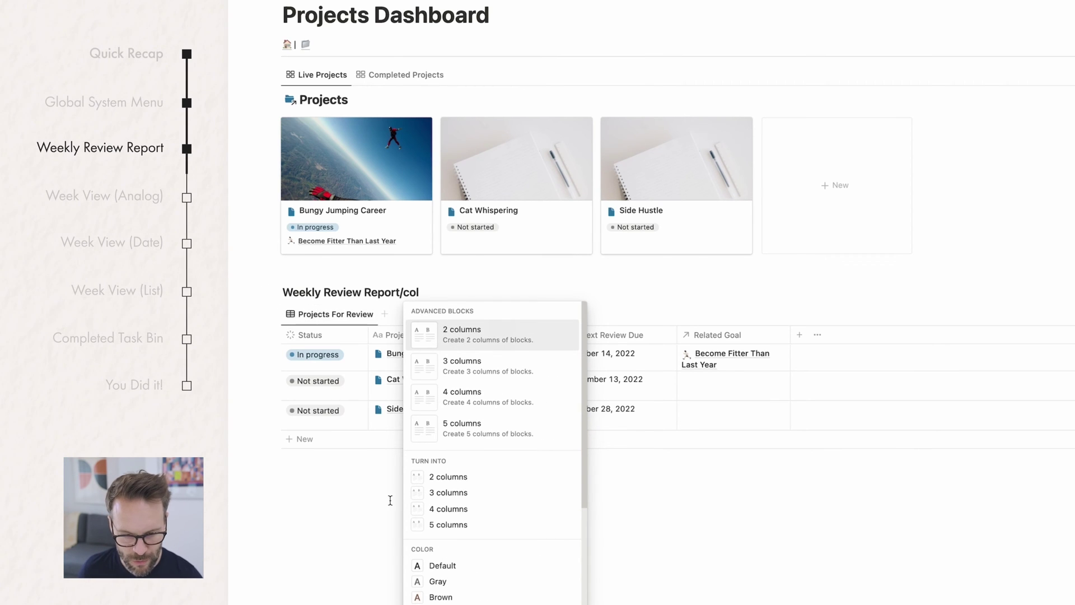
{"action": "scroll", "coordinate": [476, 572], "scroll_direction": "down", "scroll_amount": 4}
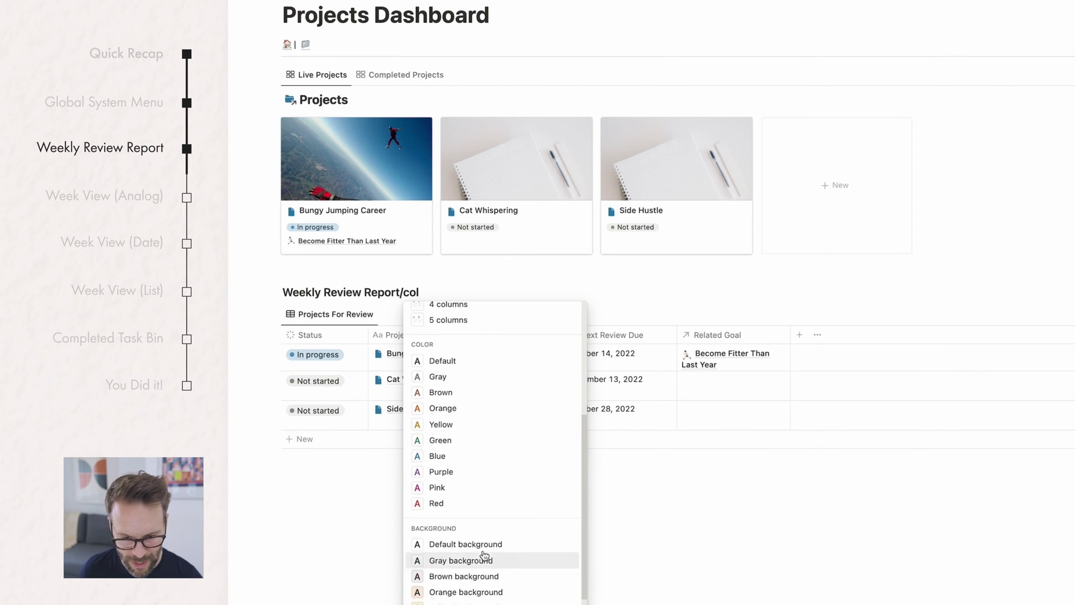
{"action": "left_click", "coordinate": [483, 561]}
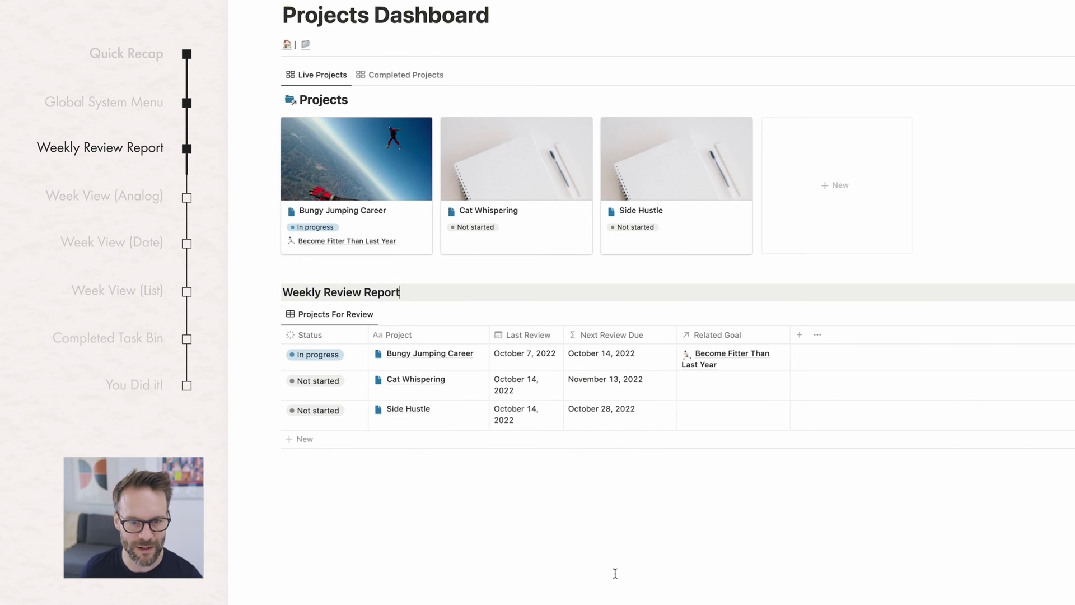
Step: Add a text line reading "Current Projects" between the synced emoji menu and the Live Projects gallery
{"action": "scroll", "coordinate": [392, 168], "scroll_direction": "up", "scroll_amount": 3}
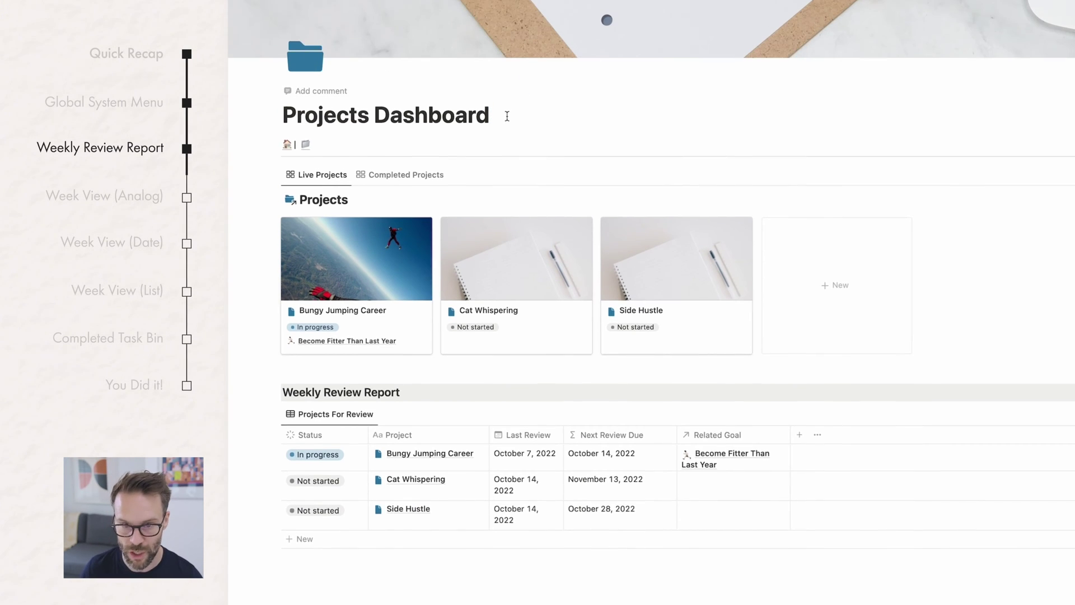
{"action": "left_click", "coordinate": [280, 189]}
{"action": "left_click_drag", "start_coordinate": [280, 188], "coordinate": [332, 197]}
{"action": "left_click", "coordinate": [332, 197]}
{"action": "type", "text": "cts"}
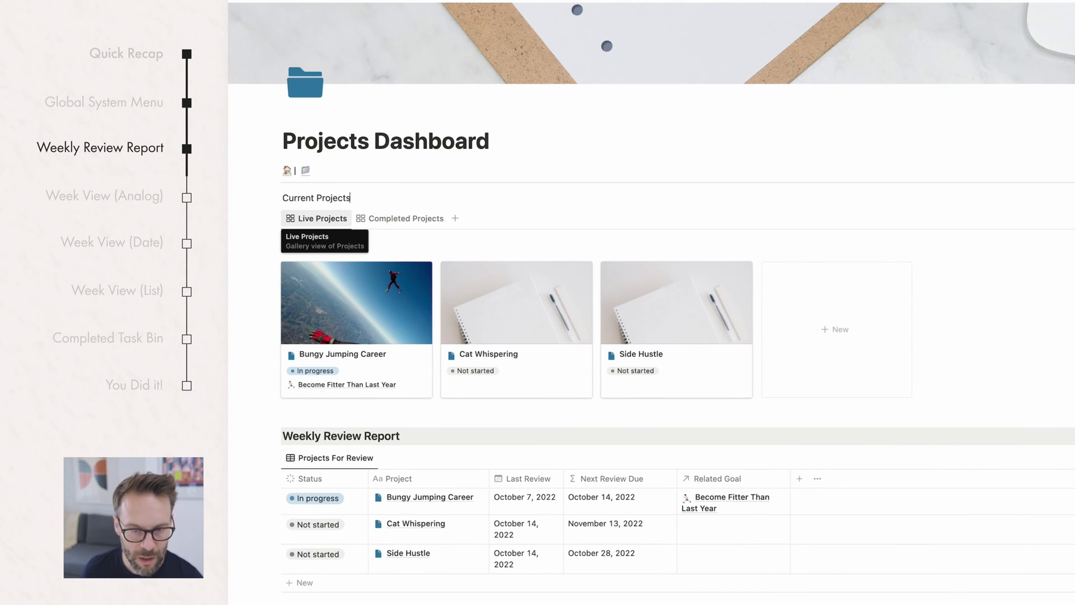
Step: Turn the Current Projects text line into a Heading 3
{"action": "type", "text": "/h"}
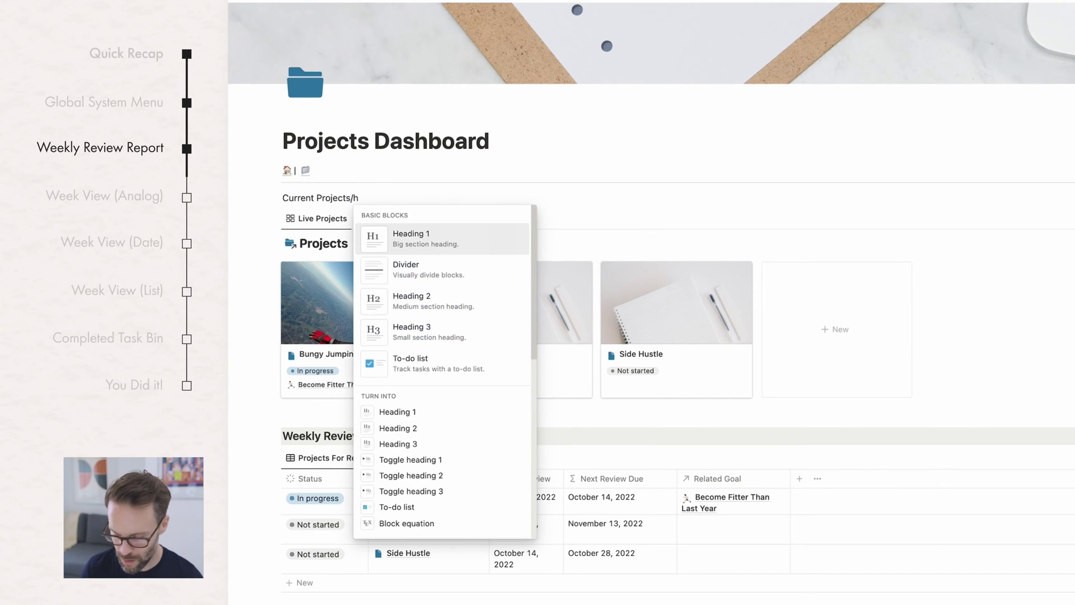
{"action": "key", "text": "BackSpace"}
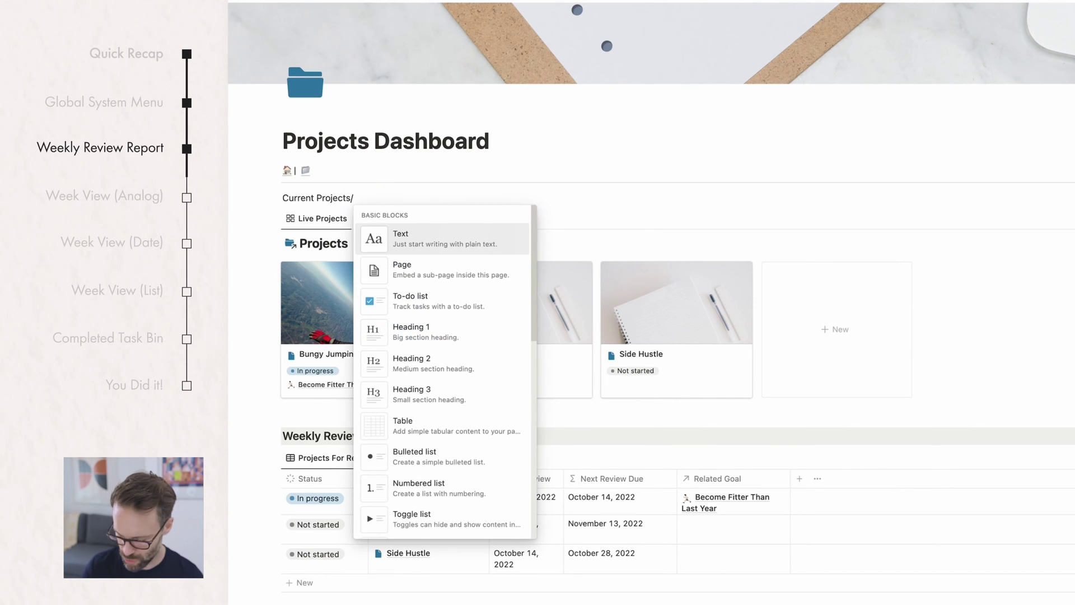
{"action": "key", "text": "BackSpace"}
{"action": "type", "text": "/"}
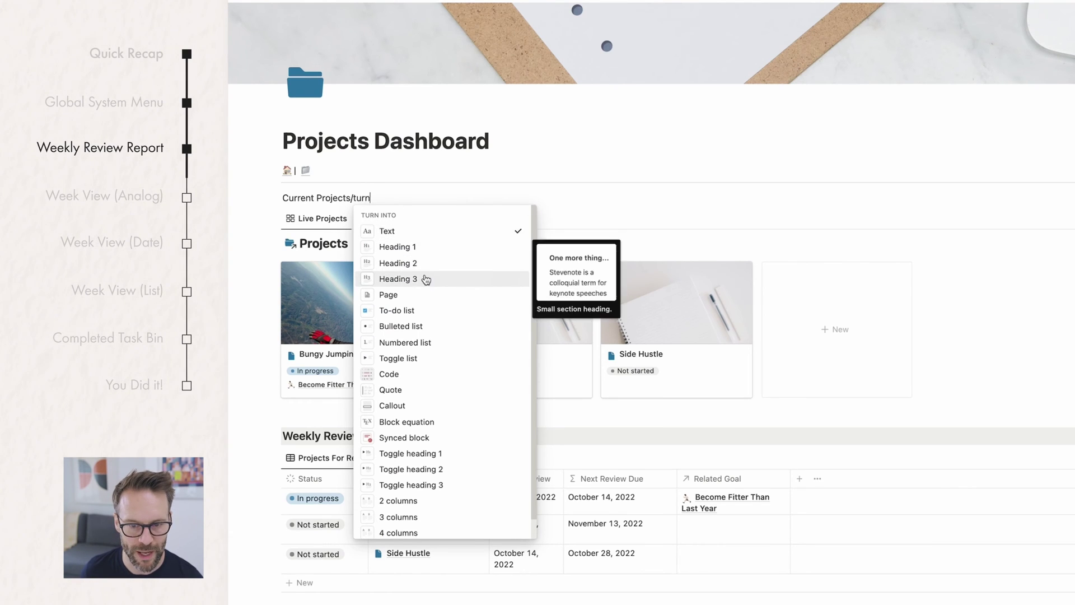
{"action": "left_click", "coordinate": [417, 278]}
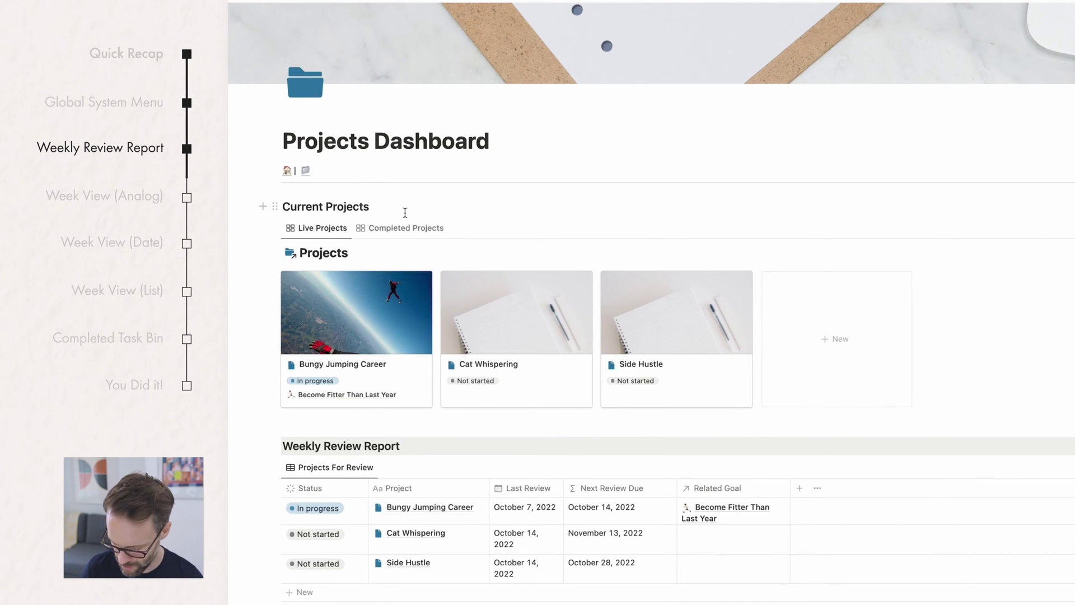
Step: Give the Current Projects heading a gray background and change its text to "Projects Overview"
{"action": "type", "text": "/col"}
{"action": "scroll", "coordinate": [478, 465], "scroll_direction": "down", "scroll_amount": 4}
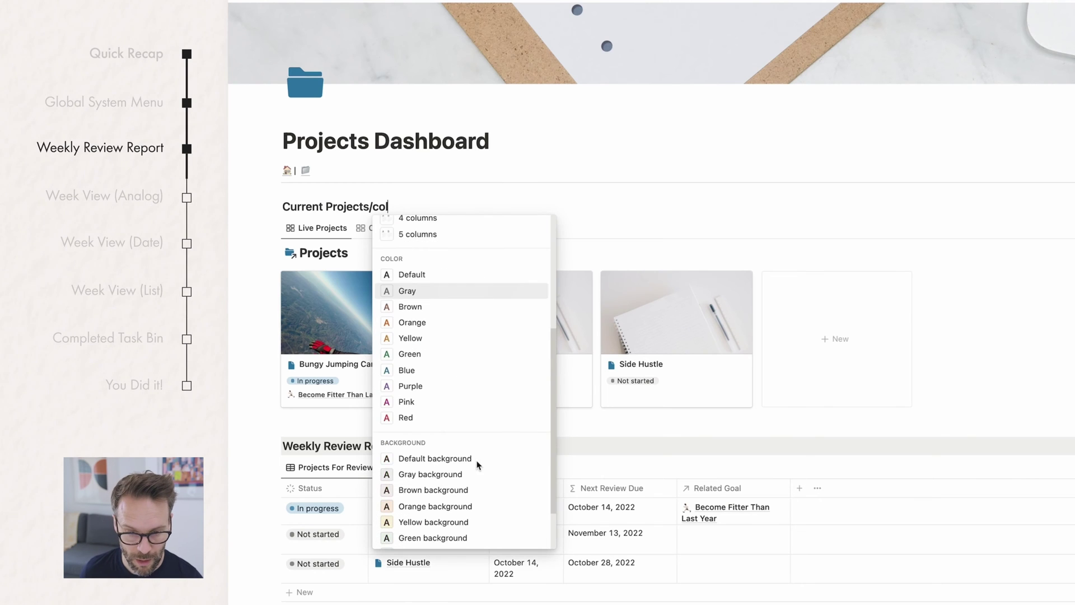
{"action": "left_click", "coordinate": [449, 475]}
{"action": "key", "text": "super+a"}
{"action": "type", "text": "Projects Ov"}
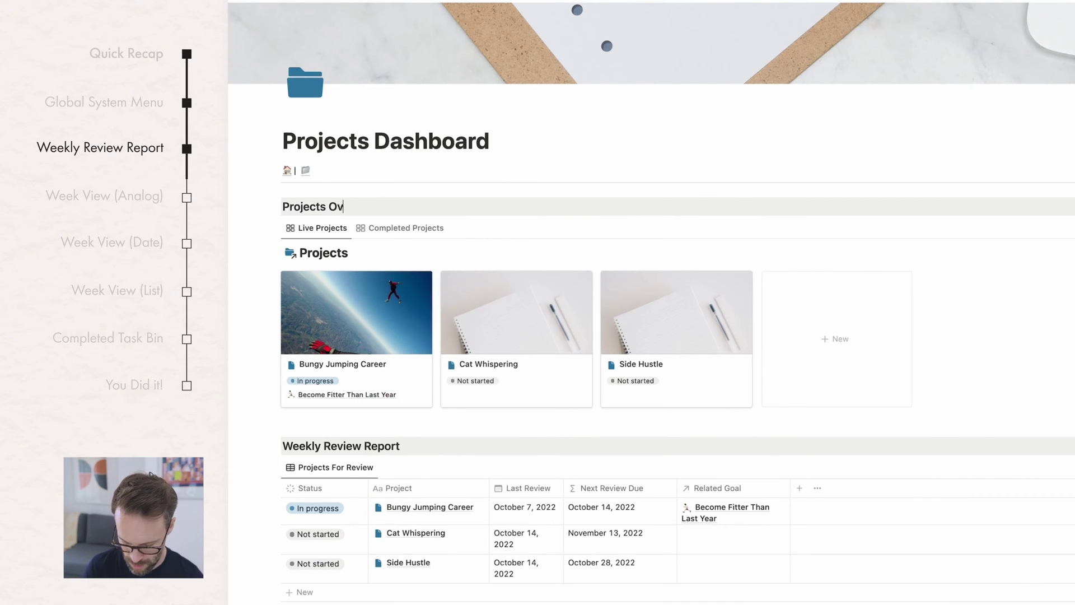
{"action": "type", "text": "erview"}
Step: Filter the Projects For Review table to show only projects whose Review Due? is Checked
{"action": "scroll", "coordinate": [579, 538], "scroll_direction": "down", "scroll_amount": 5}
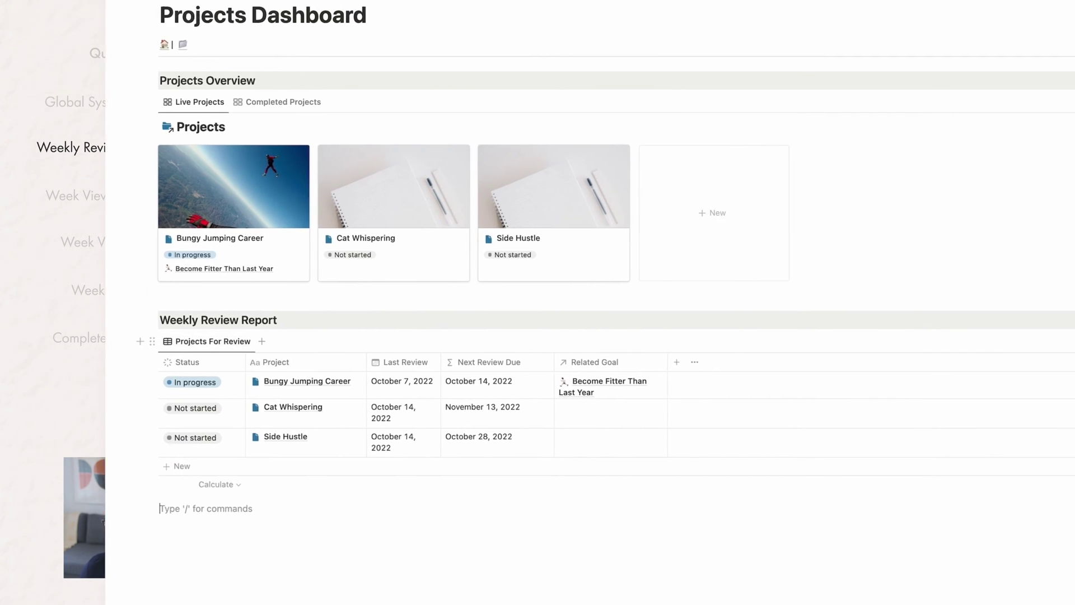
{"action": "left_click", "coordinate": [867, 346]}
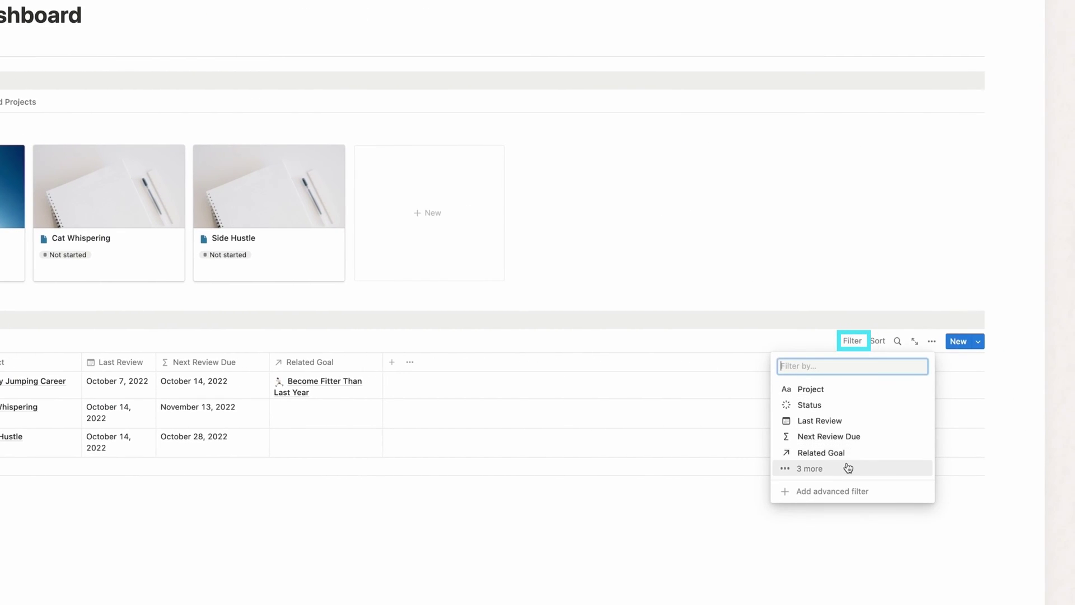
{"action": "left_click", "coordinate": [818, 474]}
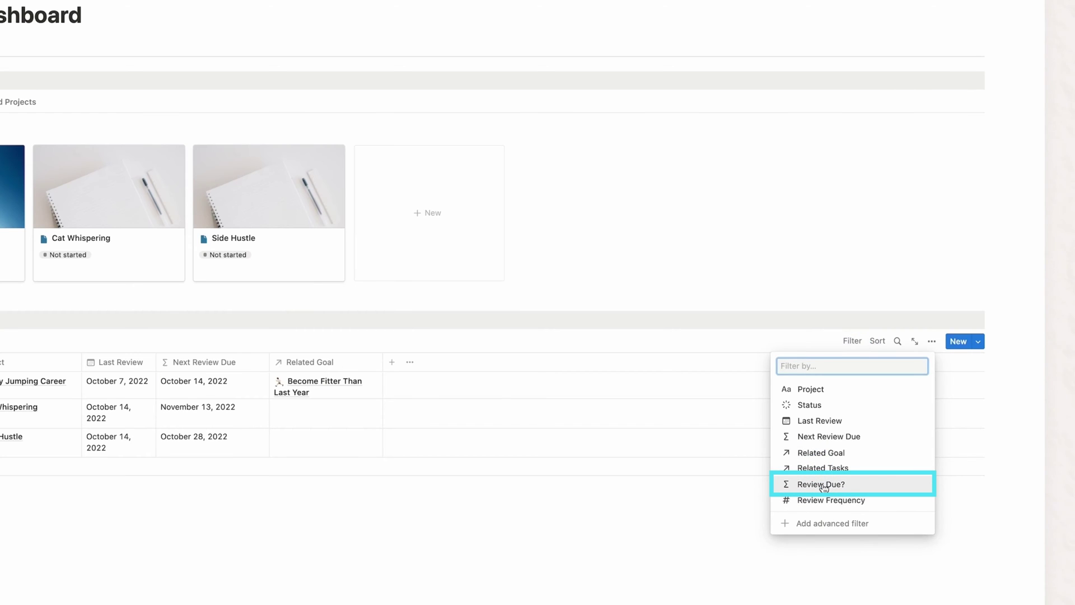
{"action": "left_click", "coordinate": [822, 485]}
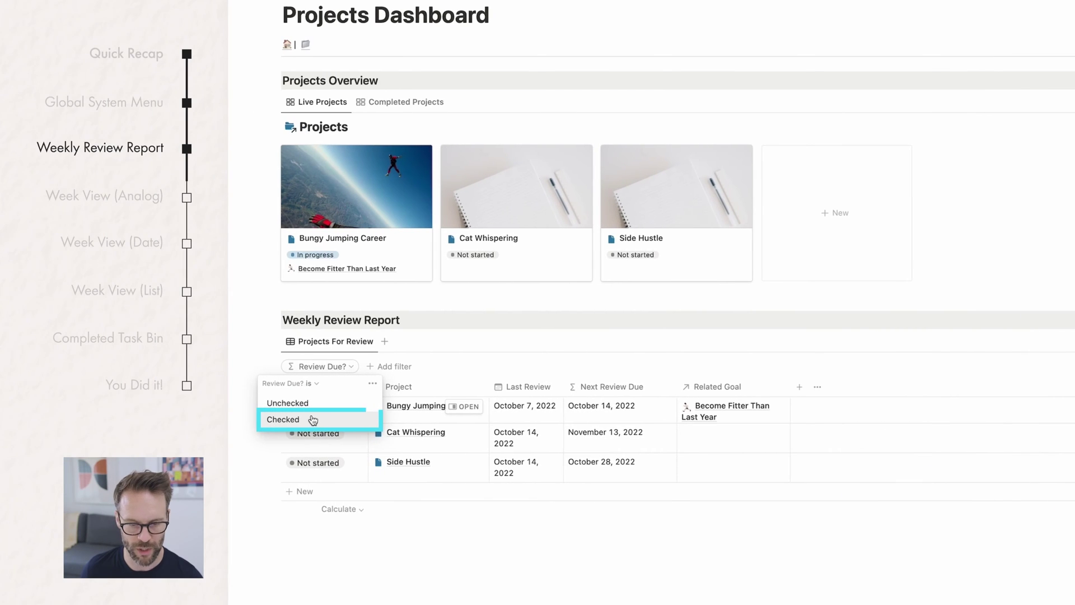
{"action": "left_click", "coordinate": [305, 424]}
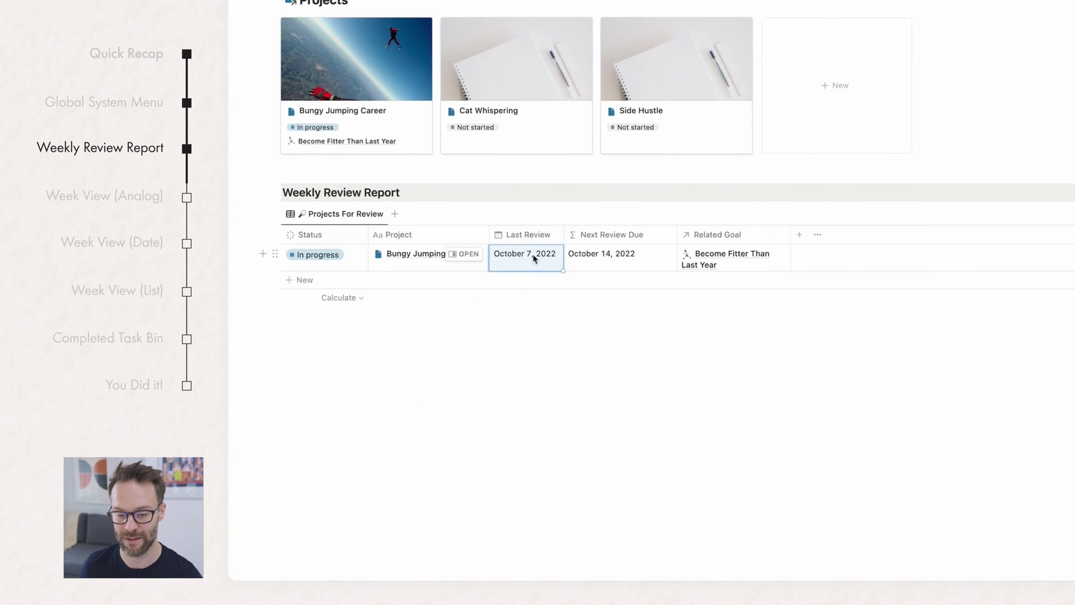
Step: Open the Last Review date calendar of the Bungy Jumping Career project in the Weekly Review Report table
{"action": "left_click", "coordinate": [533, 256]}
{"action": "left_click", "coordinate": [533, 257]}
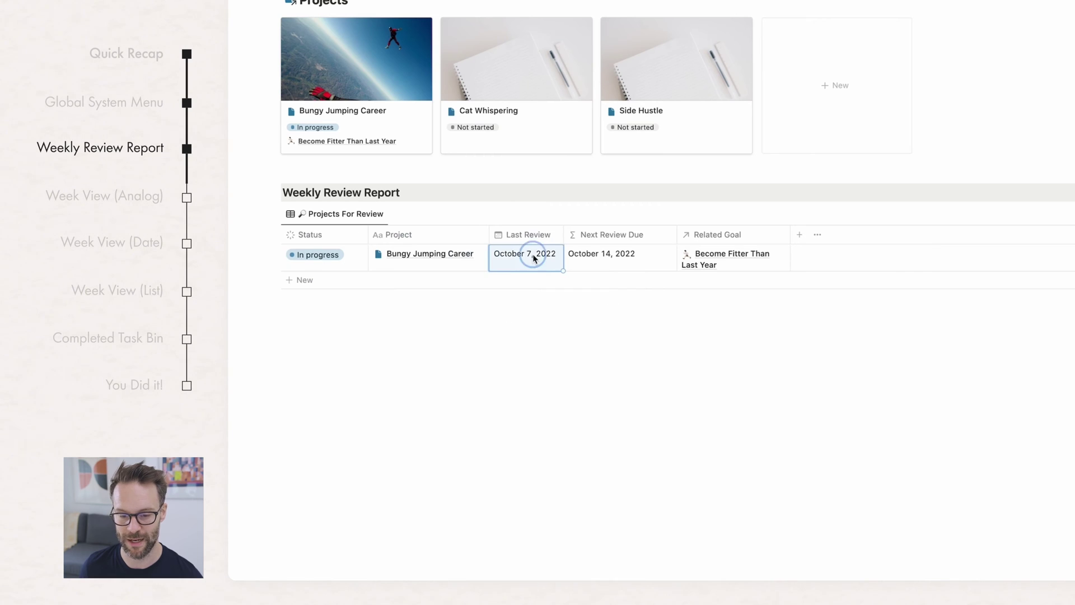
{"action": "left_click", "coordinate": [533, 258]}
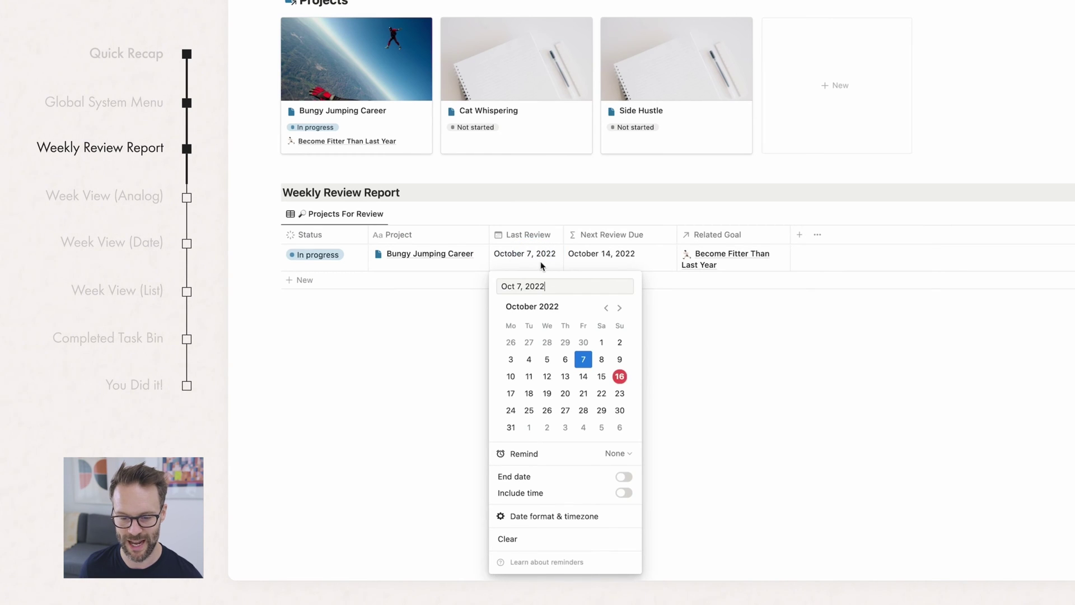
{"action": "left_click", "coordinate": [583, 378]}
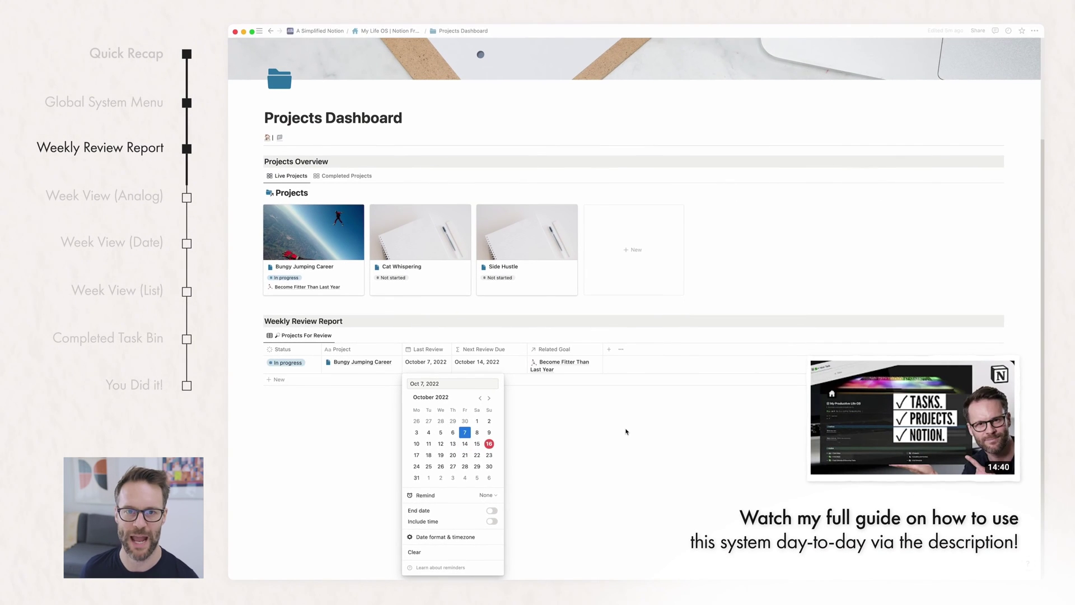
{"action": "left_click", "coordinate": [625, 429]}
{"action": "left_click", "coordinate": [490, 469]}
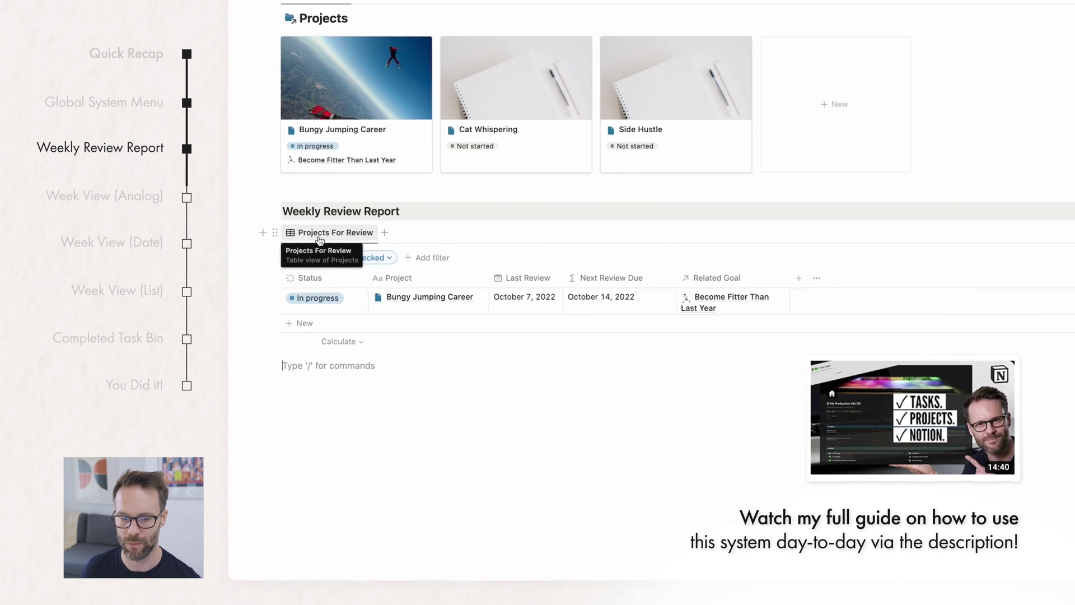
Step: Add a magnifying glass emoji in front of the Projects For Review view name
{"action": "left_click", "coordinate": [319, 240]}
{"action": "left_click", "coordinate": [309, 250]}
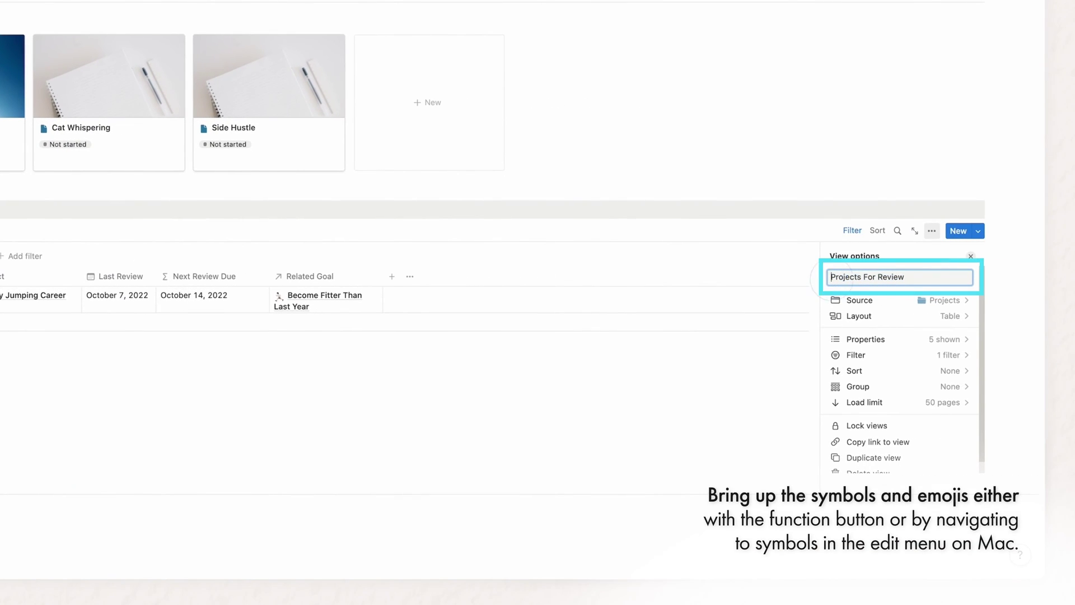
{"action": "key", "text": "ctrl+super+space"}
{"action": "type", "text": "spy"}
{"action": "key", "text": "BackSpace"}
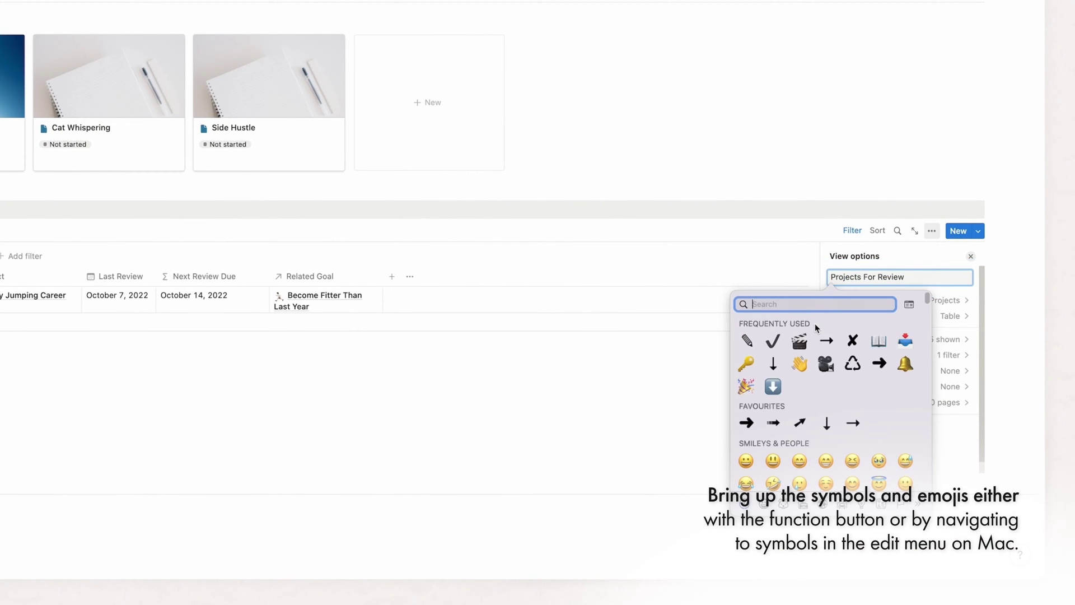
{"action": "type", "text": "mag"}
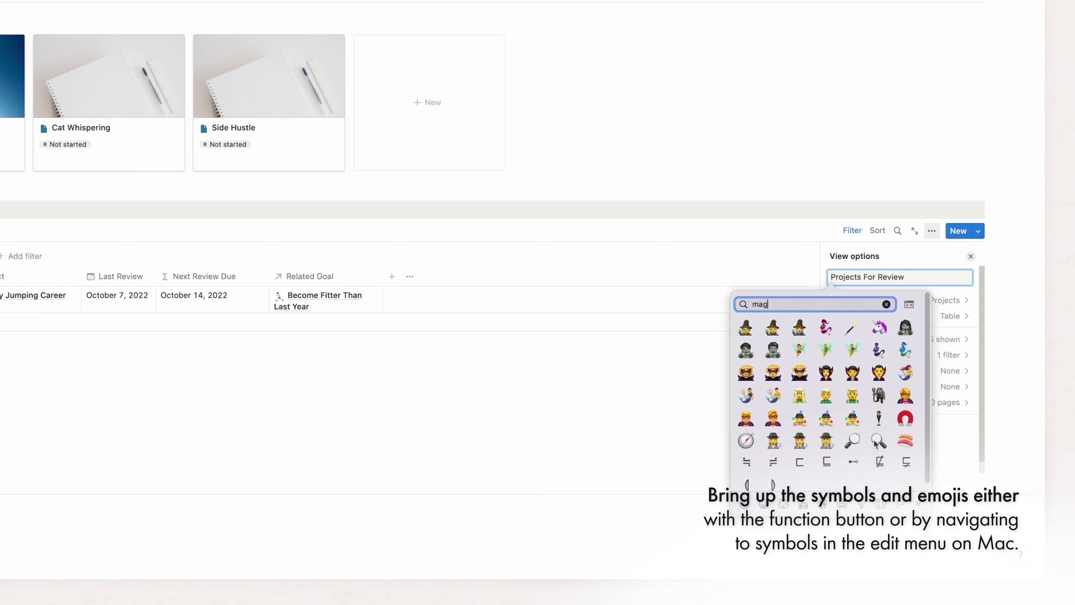
{"action": "left_click", "coordinate": [852, 441]}
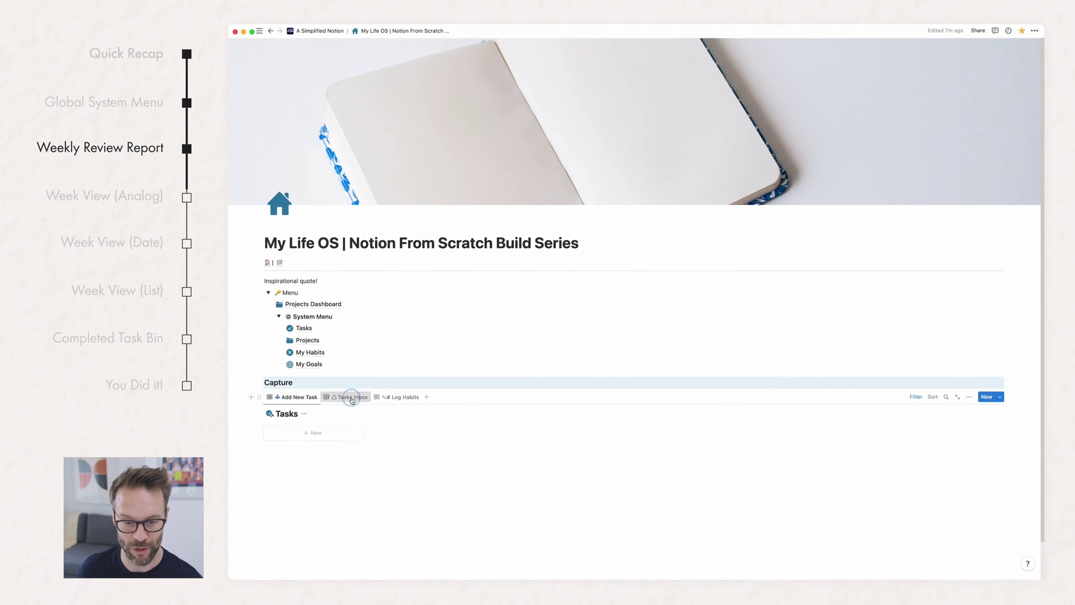
Step: Check the Capture views on the home page and test the emoji menu links between My Life OS and the Projects Dashboard
{"action": "left_click", "coordinate": [352, 398]}
{"action": "left_click", "coordinate": [299, 397]}
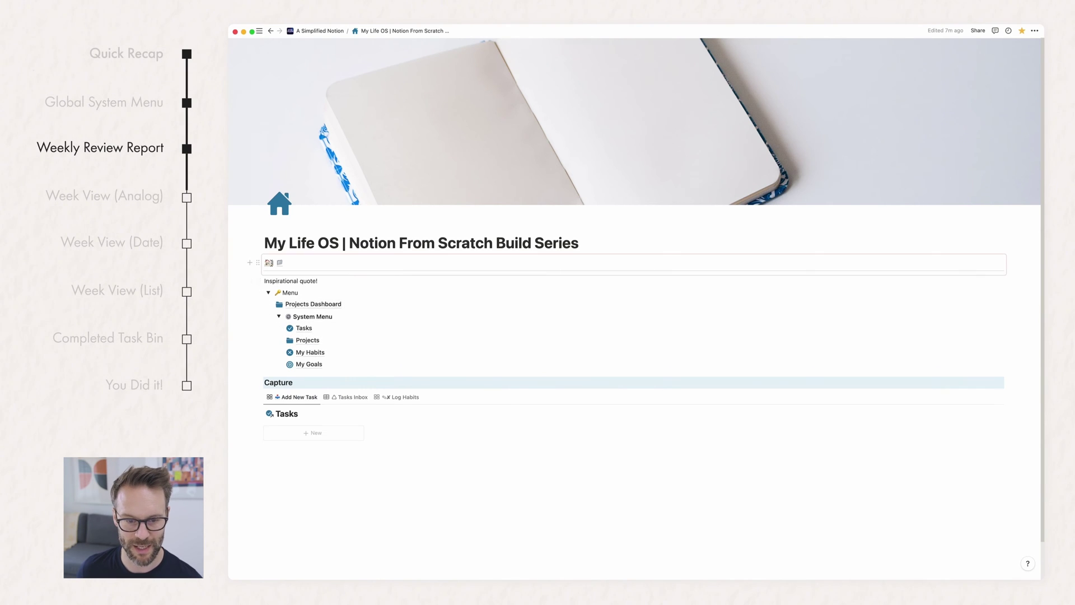
{"action": "left_click", "coordinate": [269, 263]}
{"action": "left_click", "coordinate": [267, 263]}
{"action": "left_click", "coordinate": [271, 264]}
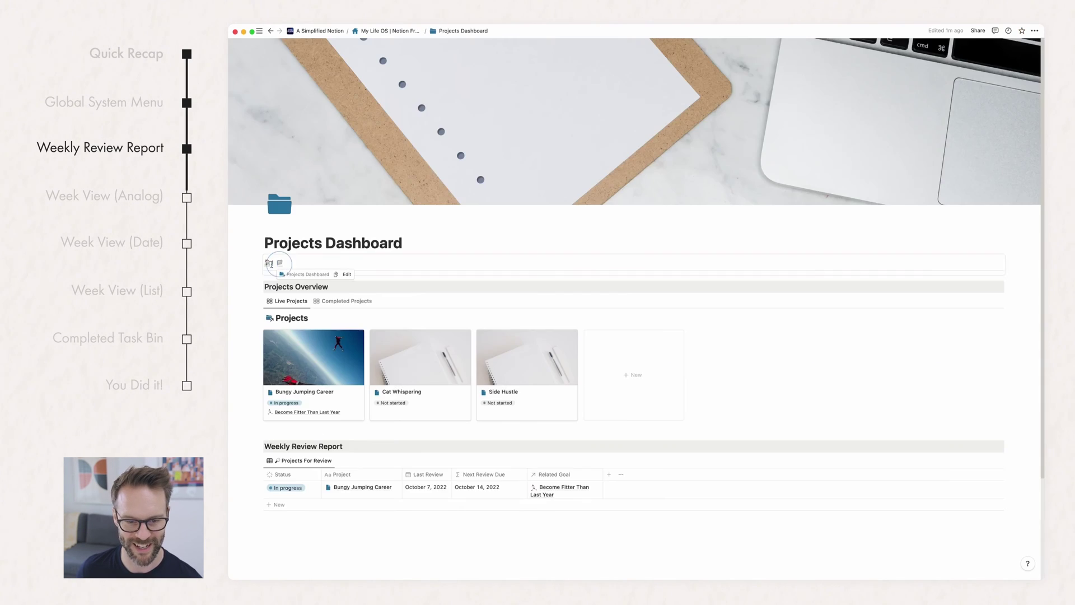
{"action": "left_click", "coordinate": [280, 264]}
{"action": "left_click", "coordinate": [280, 265]}
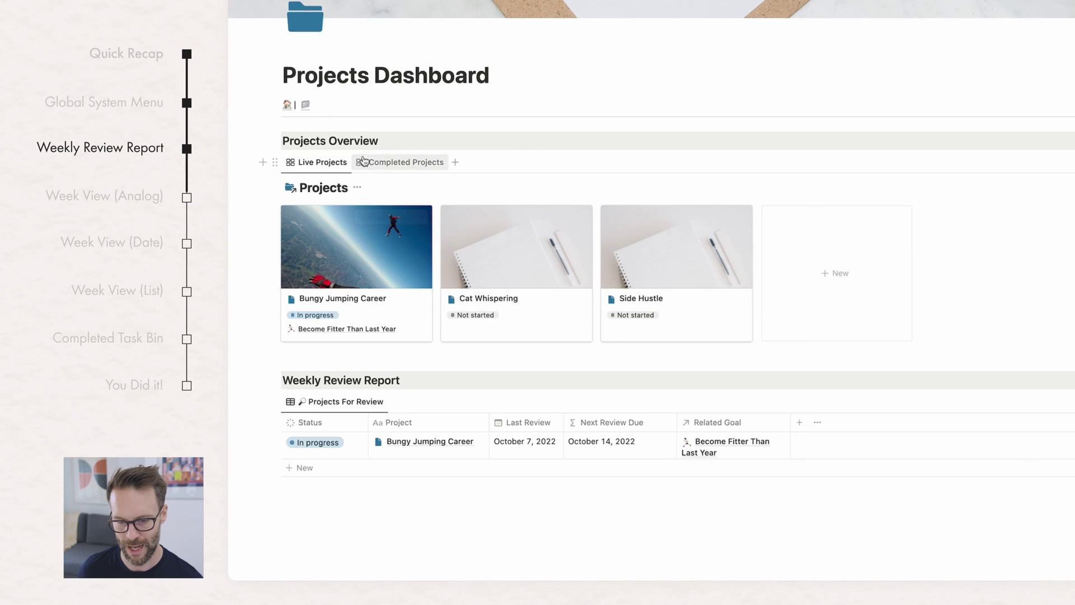
Step: Set the Bungy Jumping Career project's Status to Done and show the Completed Projects view
{"action": "left_click", "coordinate": [383, 163]}
{"action": "left_click", "coordinate": [329, 163]}
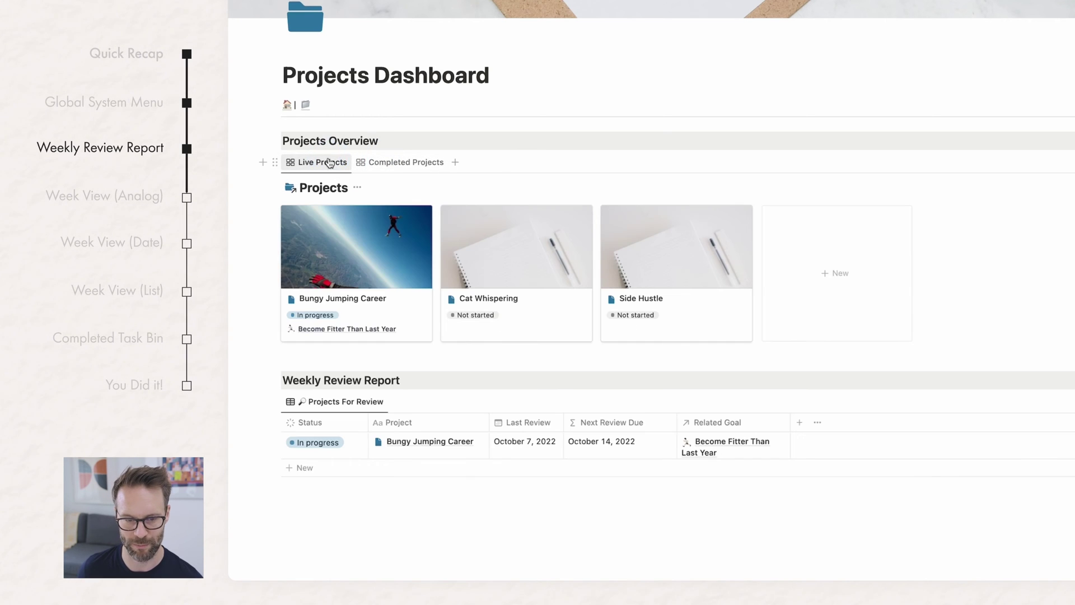
{"action": "left_click", "coordinate": [378, 312]}
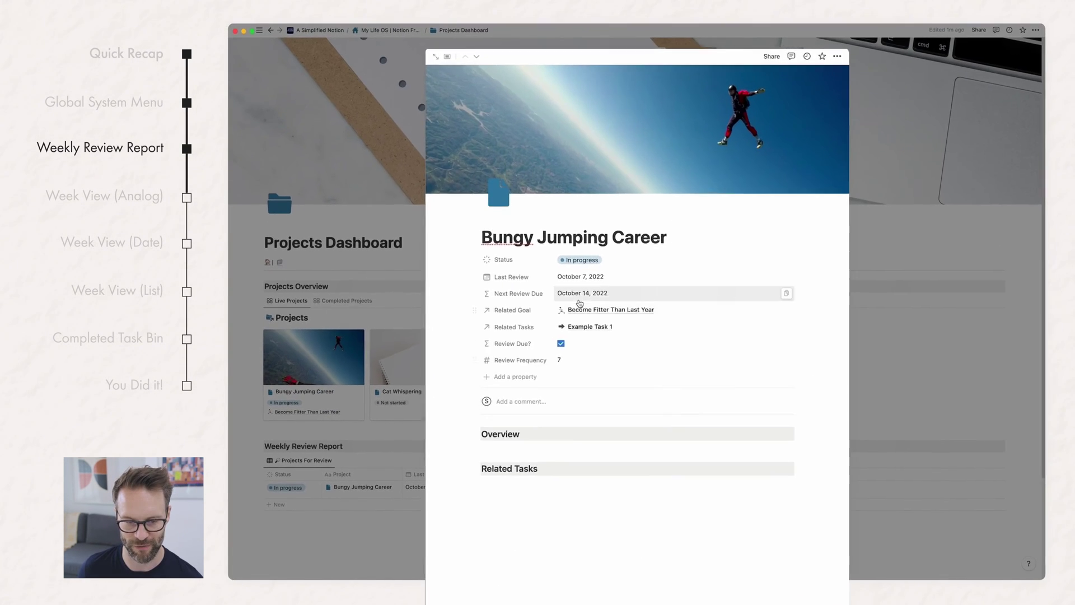
{"action": "left_click", "coordinate": [588, 321]}
{"action": "left_click", "coordinate": [553, 440]}
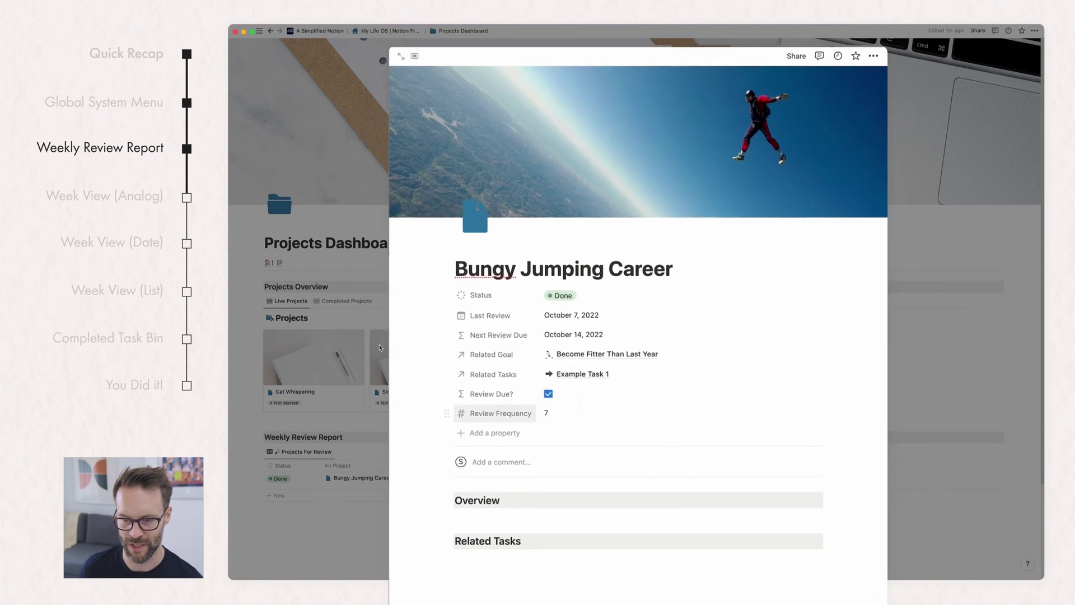
{"action": "left_click", "coordinate": [373, 306]}
{"action": "left_click", "coordinate": [351, 301]}
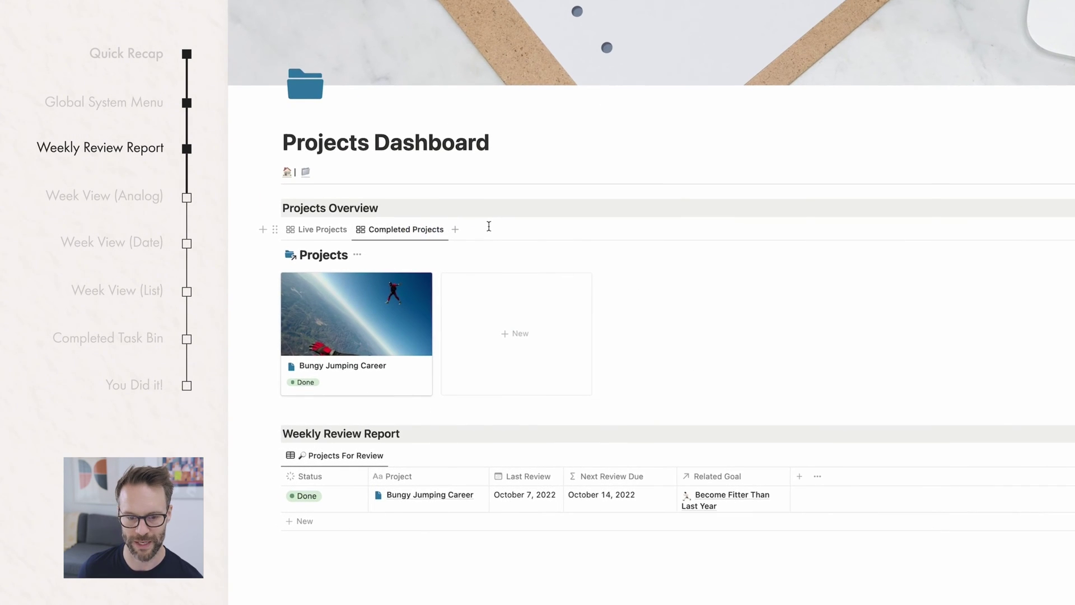
Step: Reopen the Bungy Jumping Career project from Completed Projects and open its Status property
{"action": "left_click", "coordinate": [358, 319]}
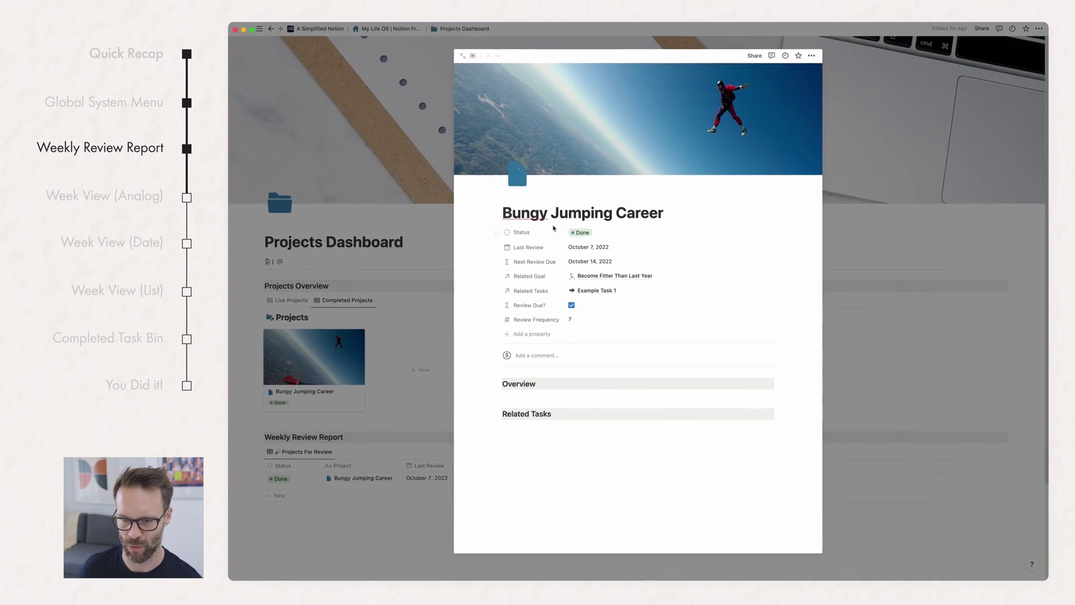
{"action": "left_click", "coordinate": [575, 237]}
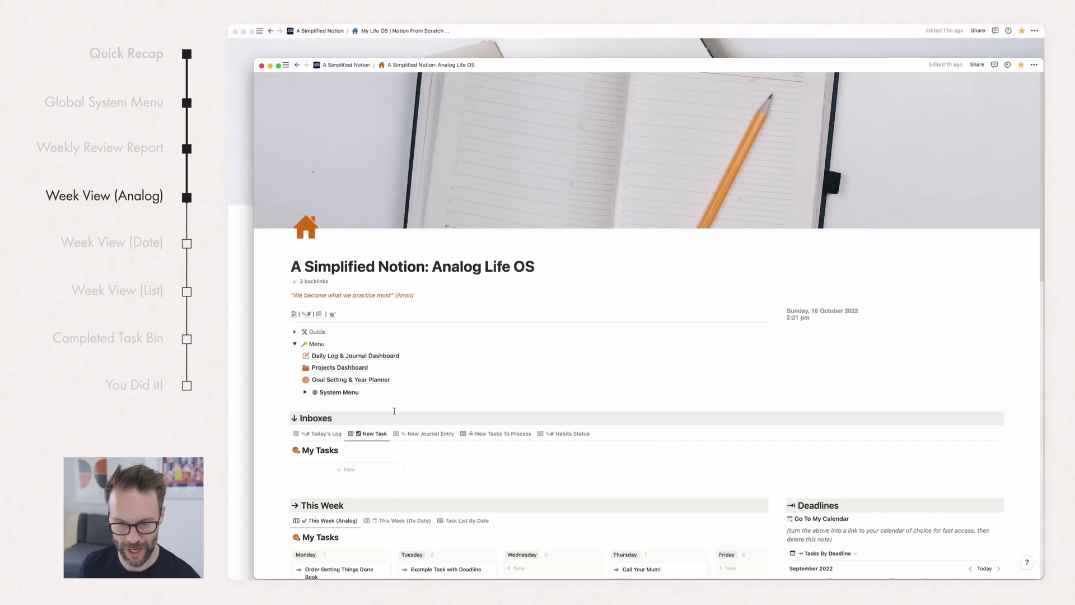
Step: Examine the This Week (Analog), This Week (Do Date) and Task List By Date views in the Analog Life OS page
{"action": "scroll", "coordinate": [394, 411], "scroll_direction": "down", "scroll_amount": 5}
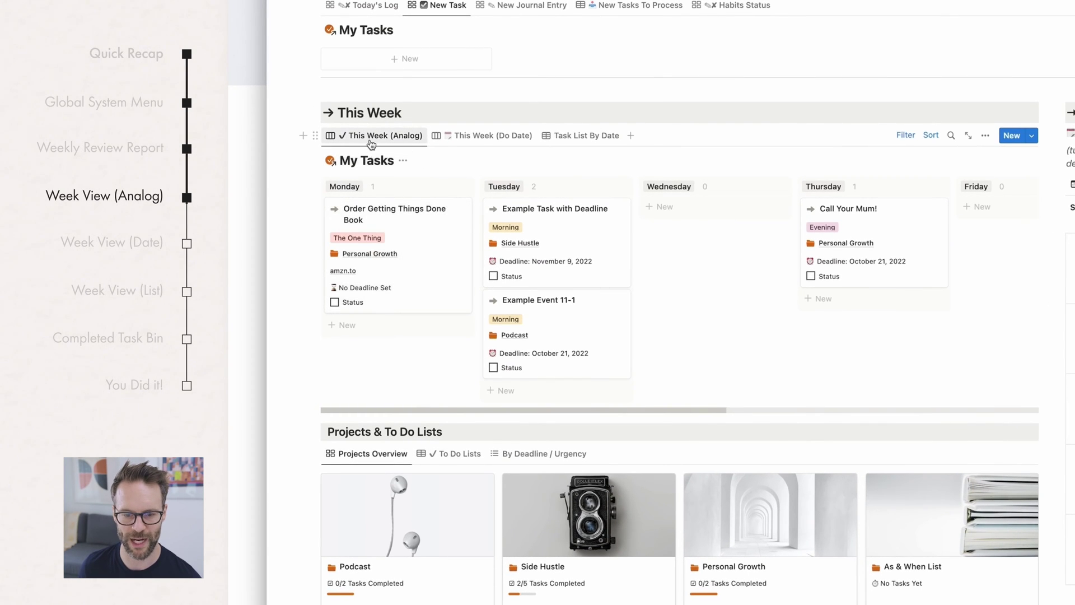
{"action": "left_click", "coordinate": [371, 139]}
{"action": "left_click", "coordinate": [543, 169]}
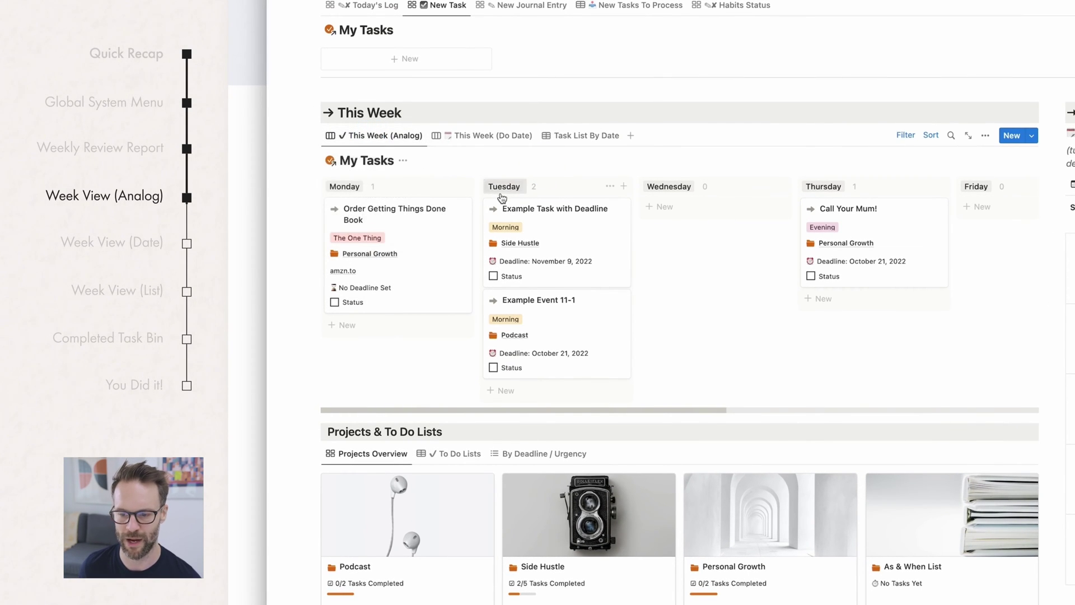
{"action": "scroll", "coordinate": [703, 187], "scroll_direction": "right", "scroll_amount": 5}
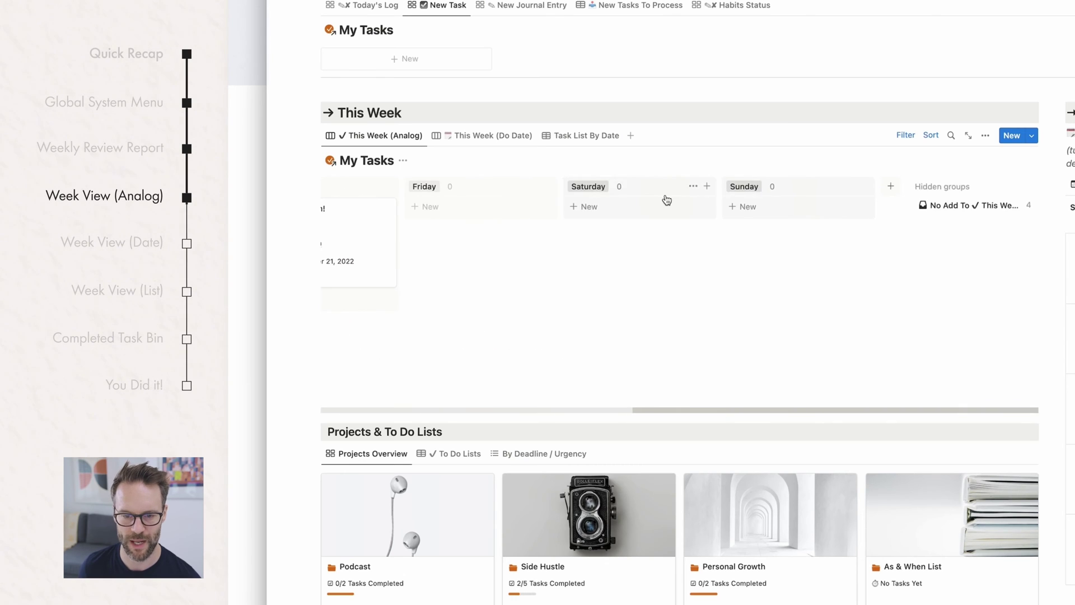
{"action": "scroll", "coordinate": [664, 199], "scroll_direction": "left", "scroll_amount": 5}
{"action": "left_click", "coordinate": [487, 136]}
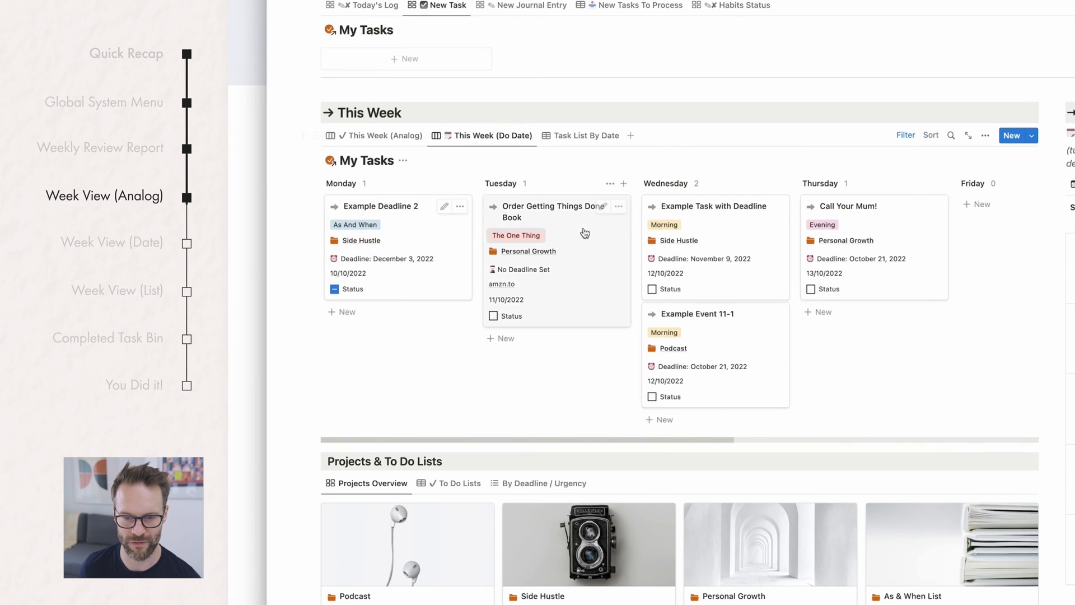
{"action": "scroll", "coordinate": [585, 233], "scroll_direction": "right", "scroll_amount": 4}
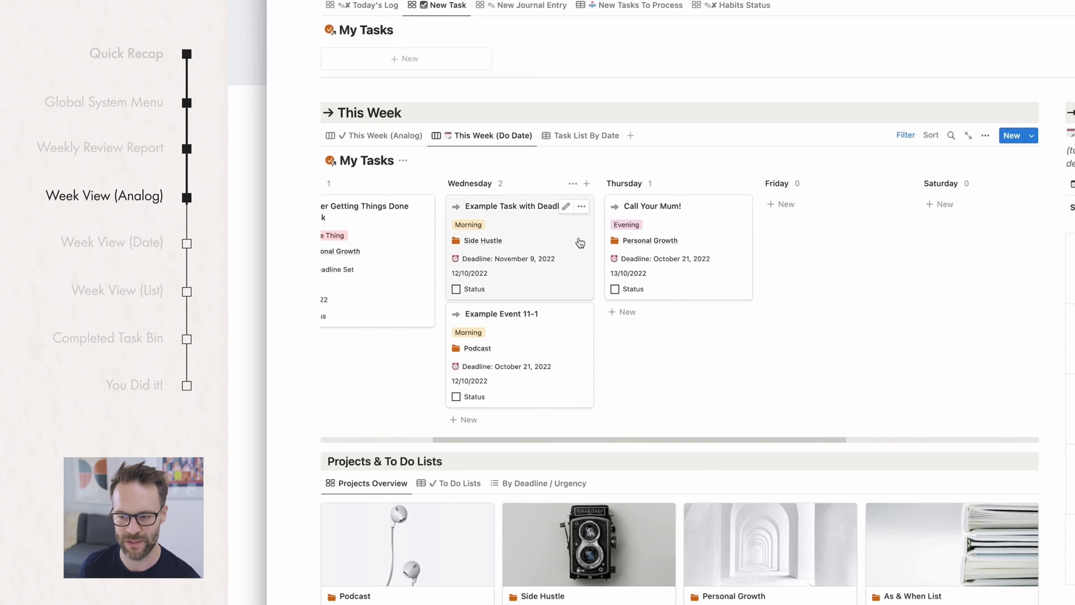
{"action": "scroll", "coordinate": [566, 242], "scroll_direction": "left", "scroll_amount": 4}
{"action": "left_click", "coordinate": [580, 136]}
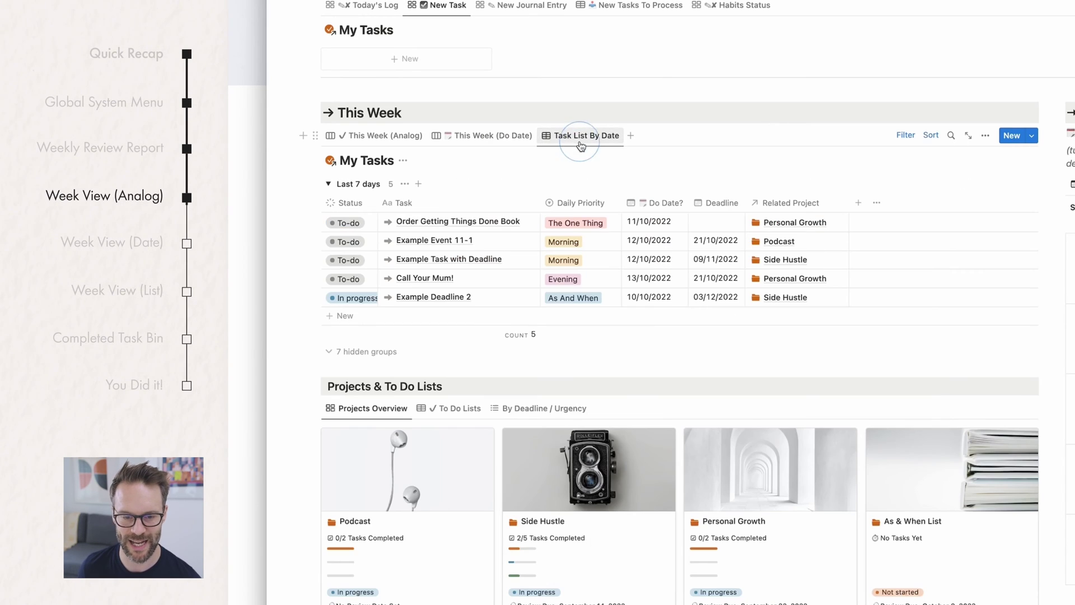
{"action": "left_click", "coordinate": [330, 184]}
{"action": "left_click", "coordinate": [329, 184]}
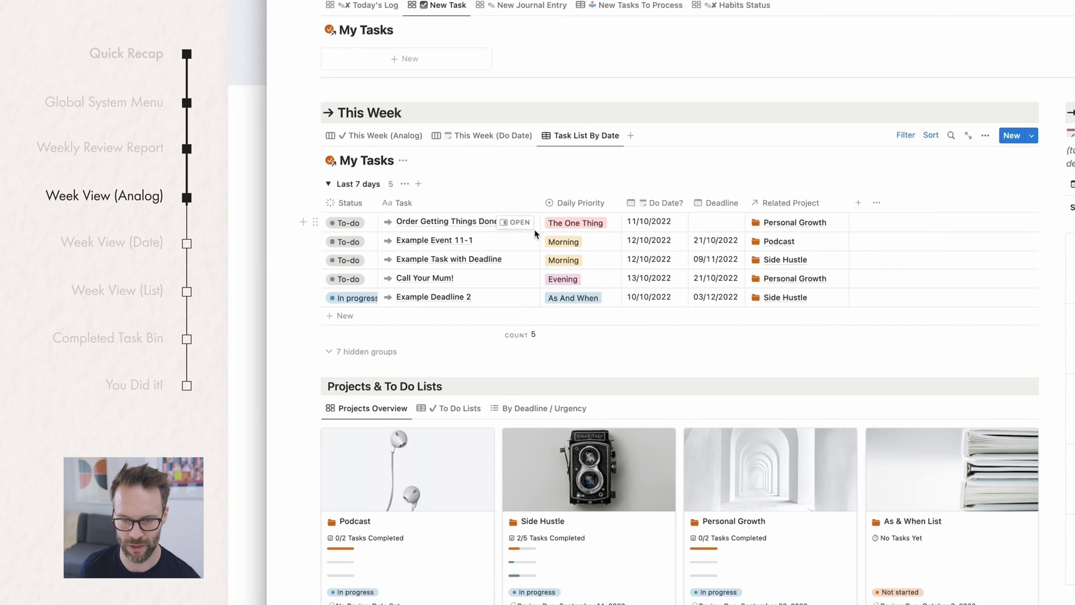
Step: Set the Do Date of "Order Getting Things Done Book" to 16/10/2022 and of "Call Your Mum!" to 18/10/2022
{"action": "left_click", "coordinate": [648, 224]}
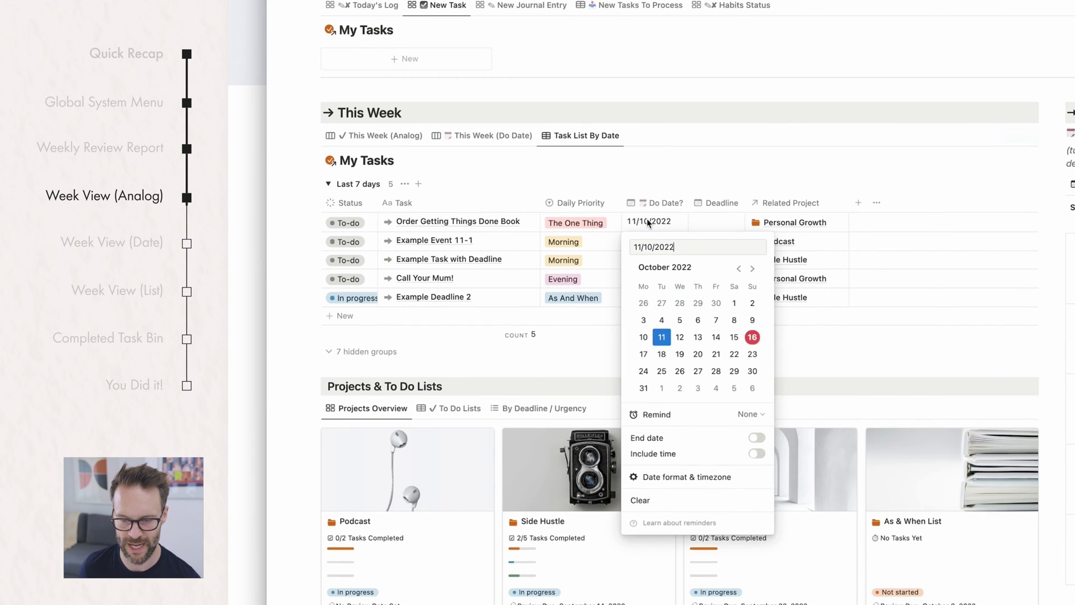
{"action": "left_click", "coordinate": [752, 337]}
{"action": "left_click", "coordinate": [443, 279]}
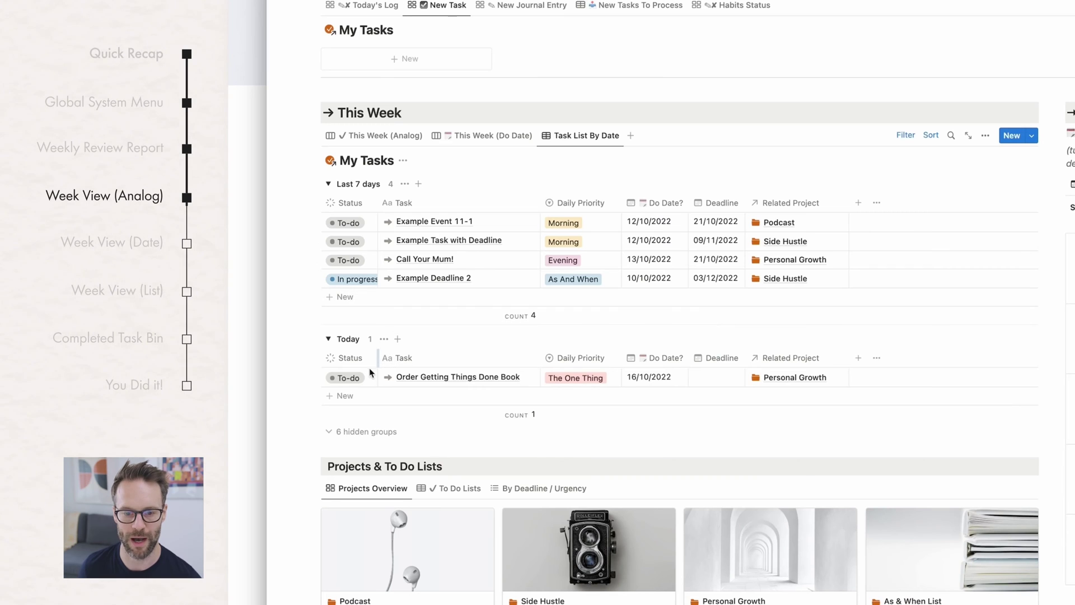
{"action": "left_click", "coordinate": [663, 261]}
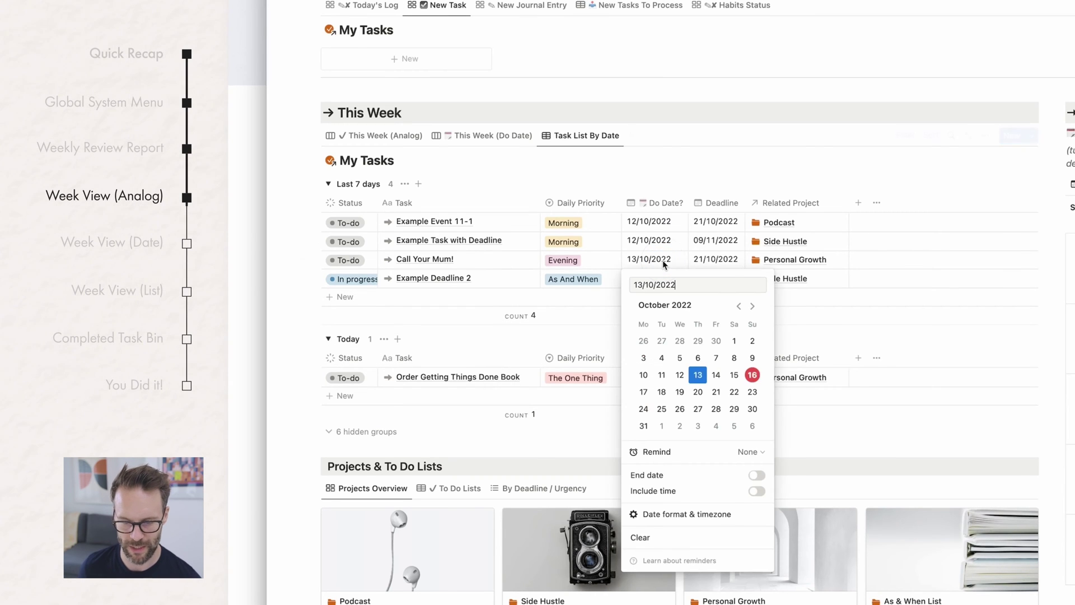
{"action": "left_click", "coordinate": [663, 392]}
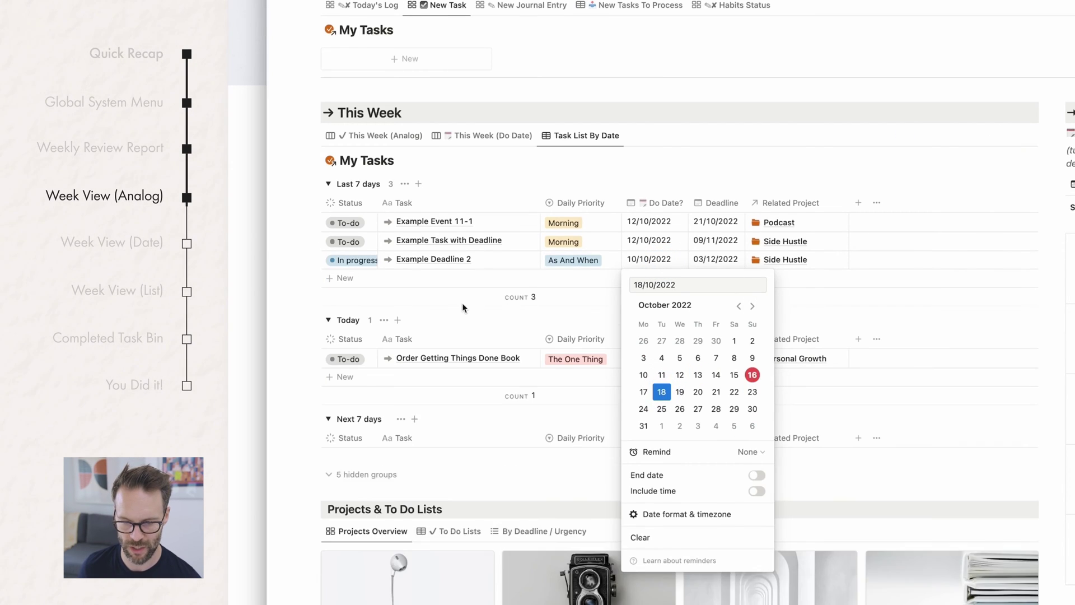
Step: Set the Do Date of "Call Your Mum!" to 17/10/2022 and expand the Tomorrow group in Task List By Date
{"action": "left_click", "coordinate": [643, 393]}
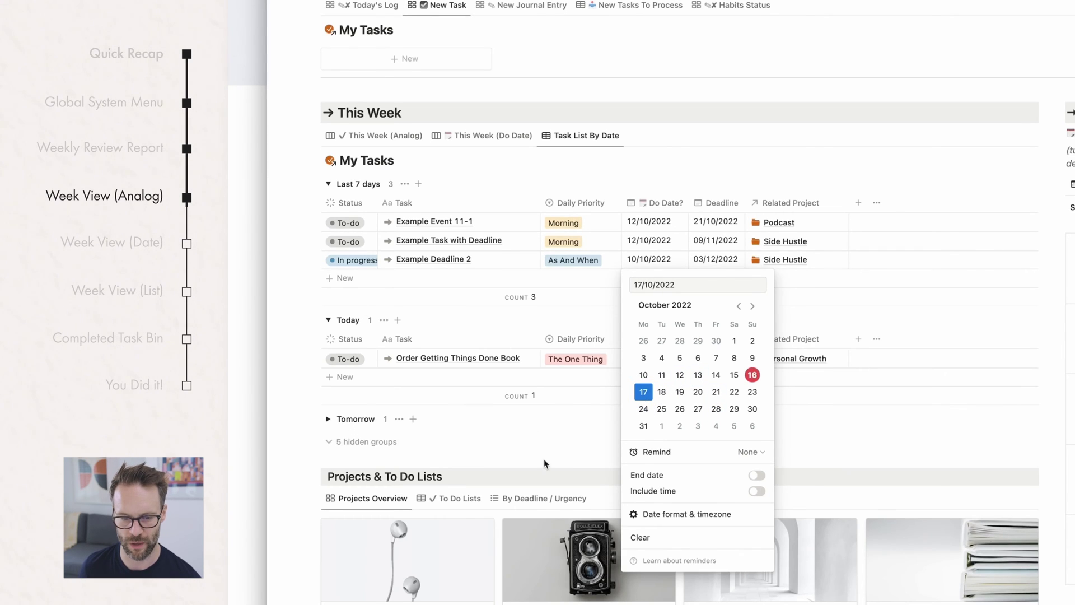
{"action": "left_click", "coordinate": [880, 421]}
{"action": "left_click", "coordinate": [329, 419]}
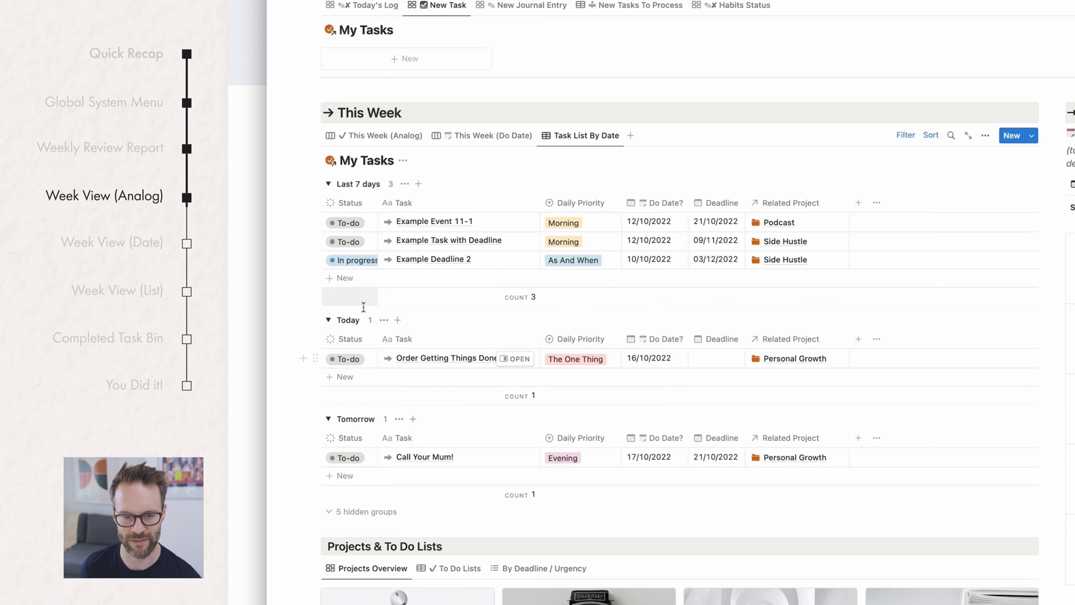
{"action": "left_click", "coordinate": [329, 185]}
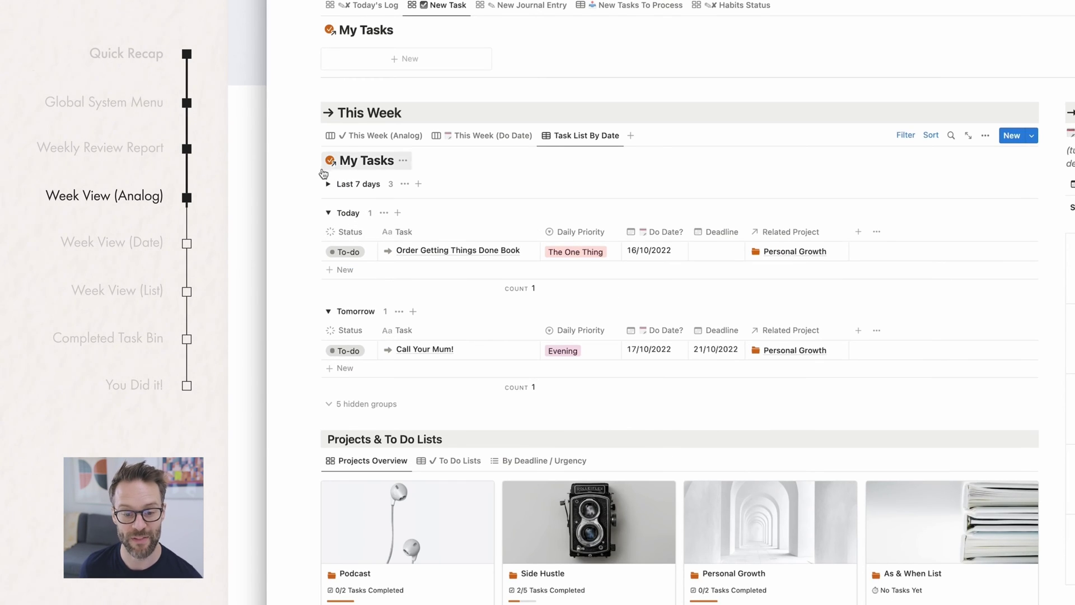
{"action": "left_click", "coordinate": [328, 184]}
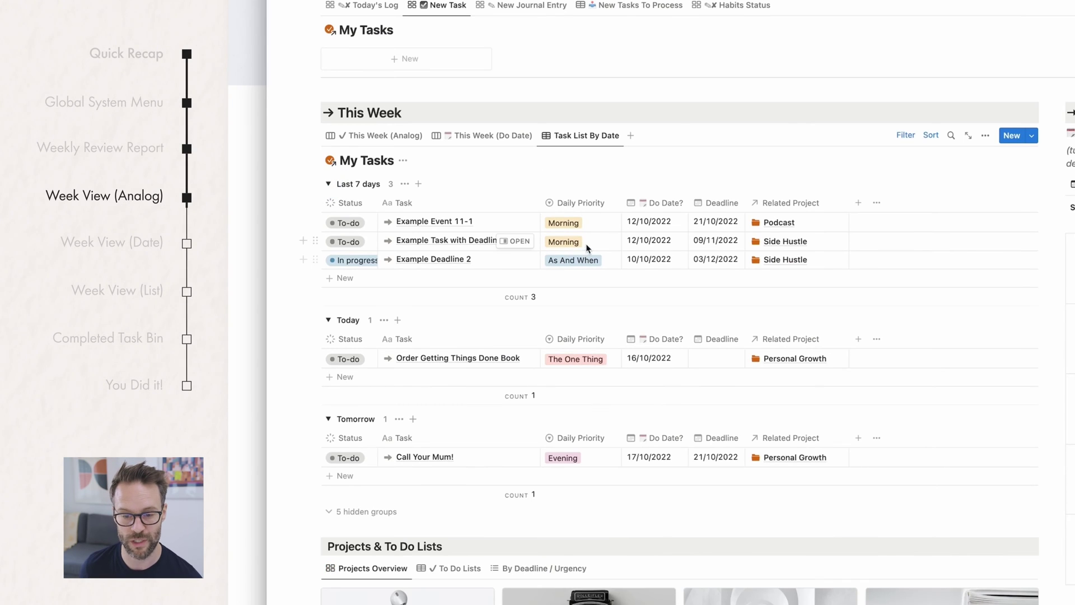
Step: Set the Daily Priority of "Example Event 11-1" to The One Thing and of "Example Task with Deadline" to Quick First Tasks
{"action": "left_click", "coordinate": [574, 224]}
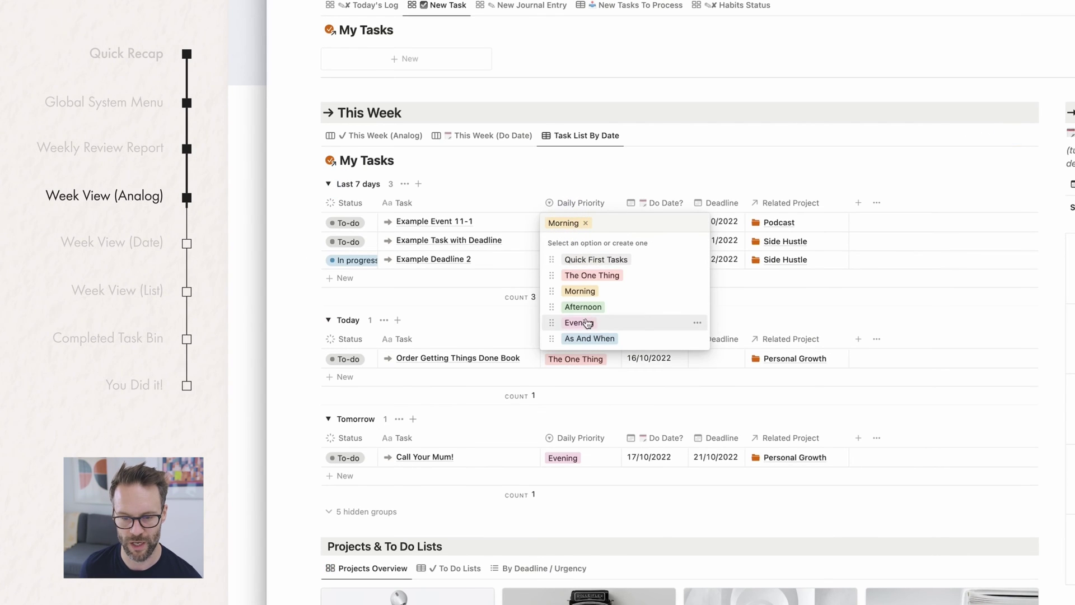
{"action": "left_click", "coordinate": [617, 282]}
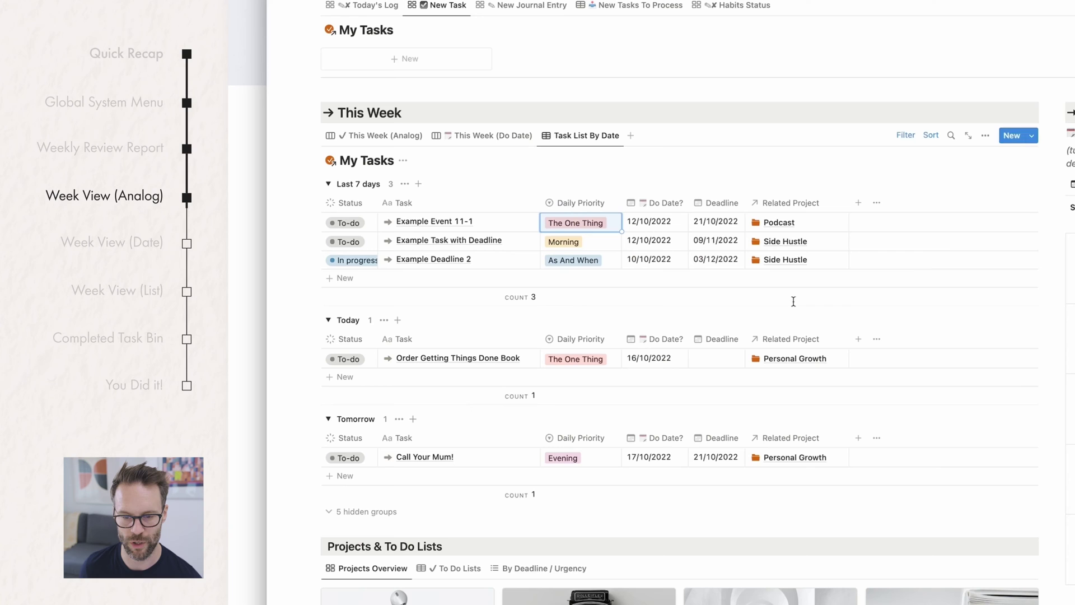
{"action": "left_click", "coordinate": [577, 242]}
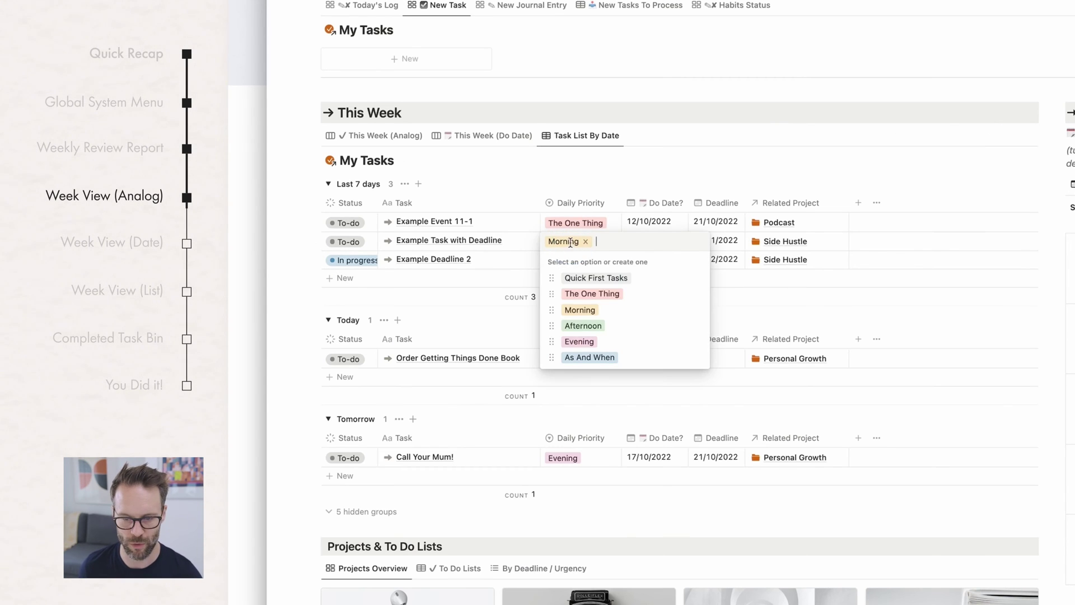
{"action": "left_click", "coordinate": [611, 280]}
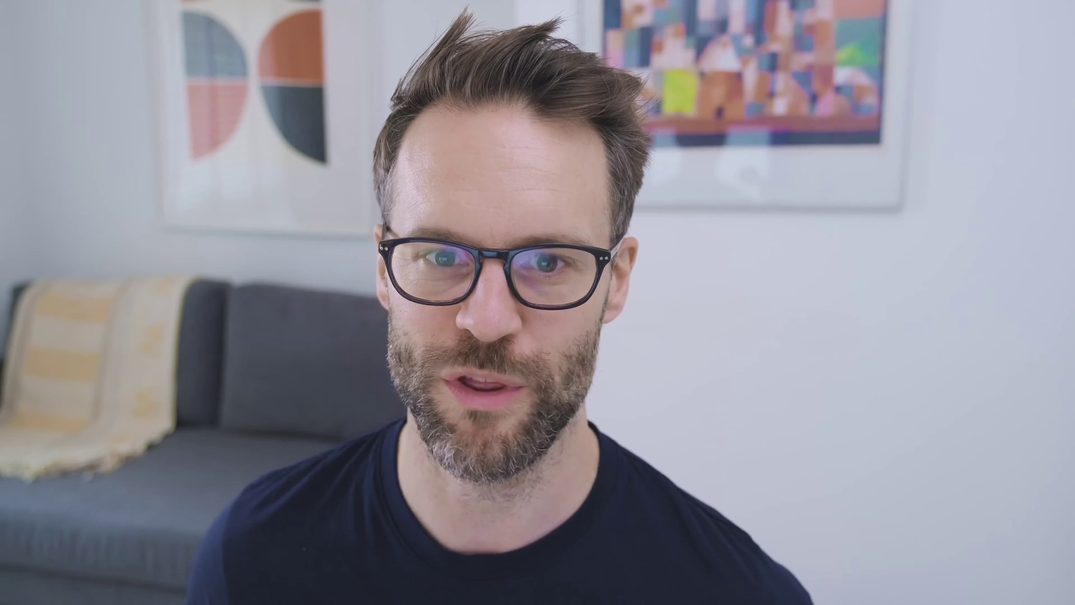
Step: Return to the My Life OS build page and show the Add New Task view in the Capture section
{"action": "left_click", "coordinate": [269, 293]}
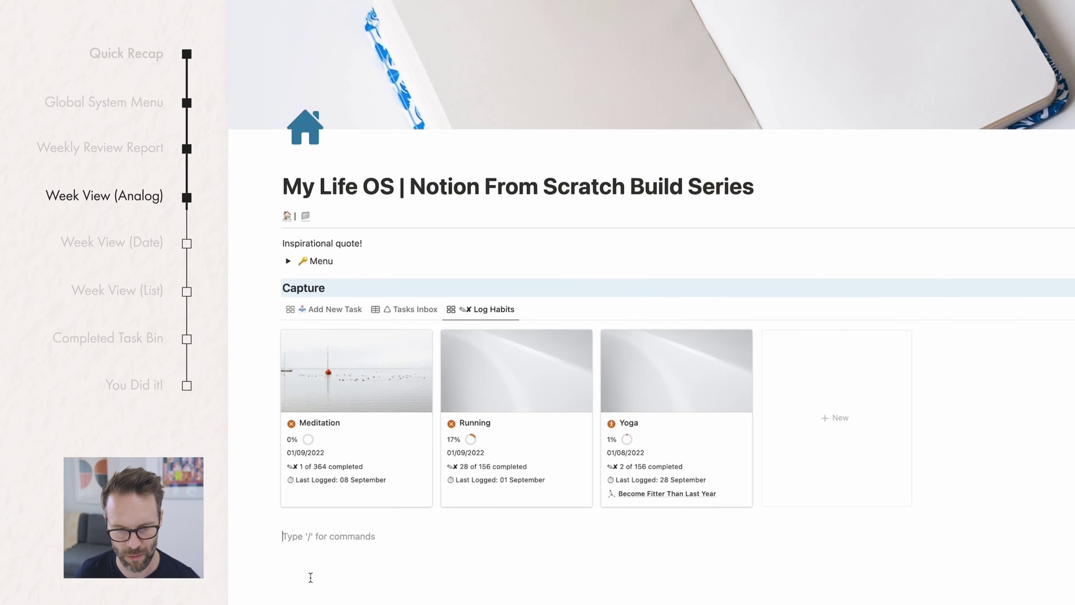
{"action": "scroll", "coordinate": [309, 575], "scroll_direction": "down", "scroll_amount": 2}
{"action": "left_click", "coordinate": [353, 247]}
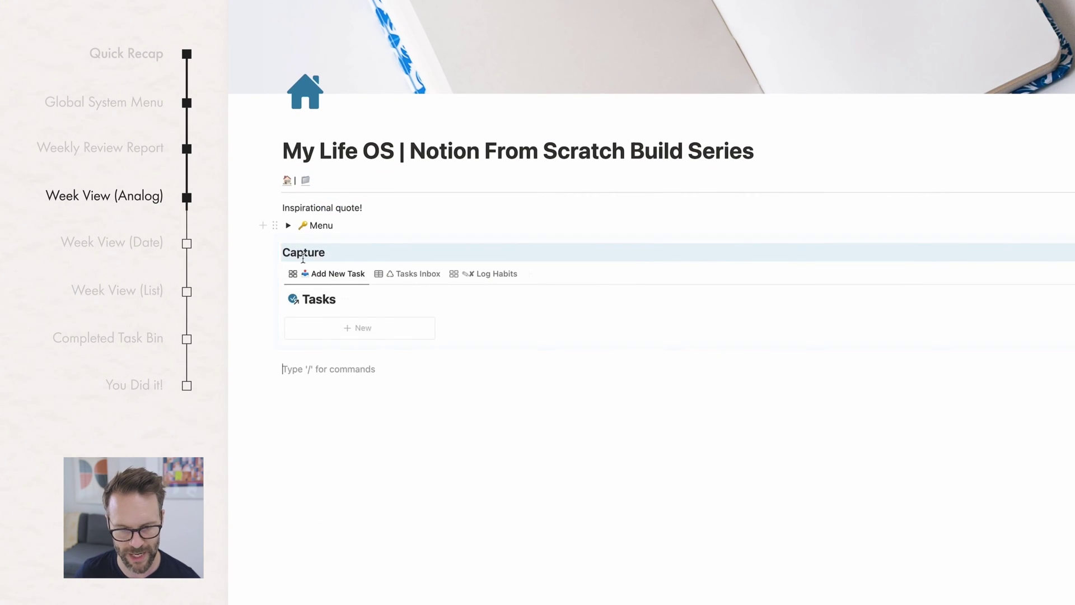
Step: Add an "Action" Heading 3 with a blue background below the Capture section
{"action": "type", "text": "/"}
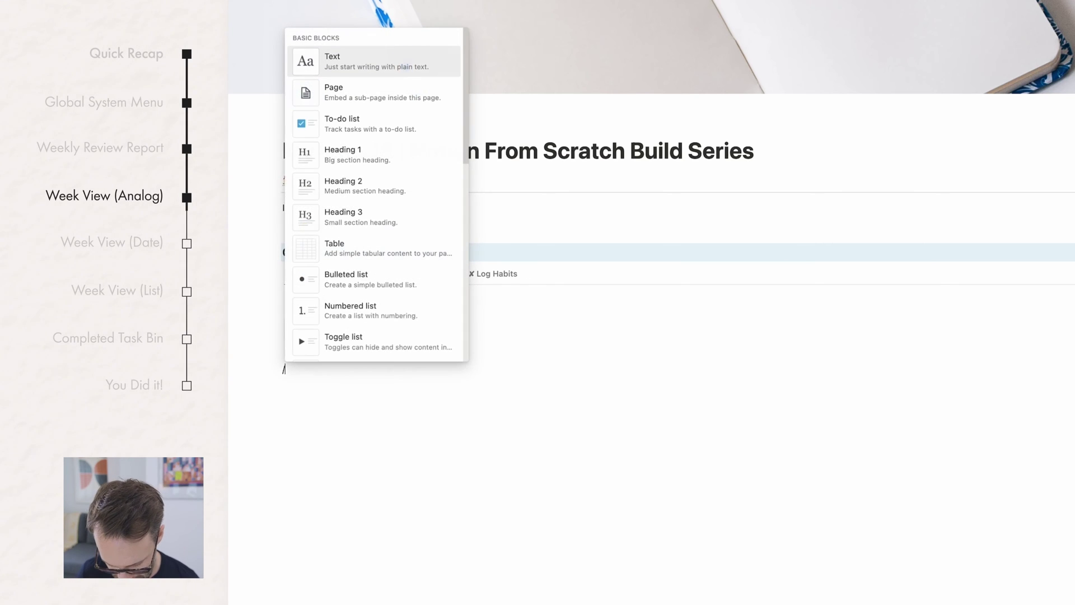
{"action": "type", "text": "h3"}
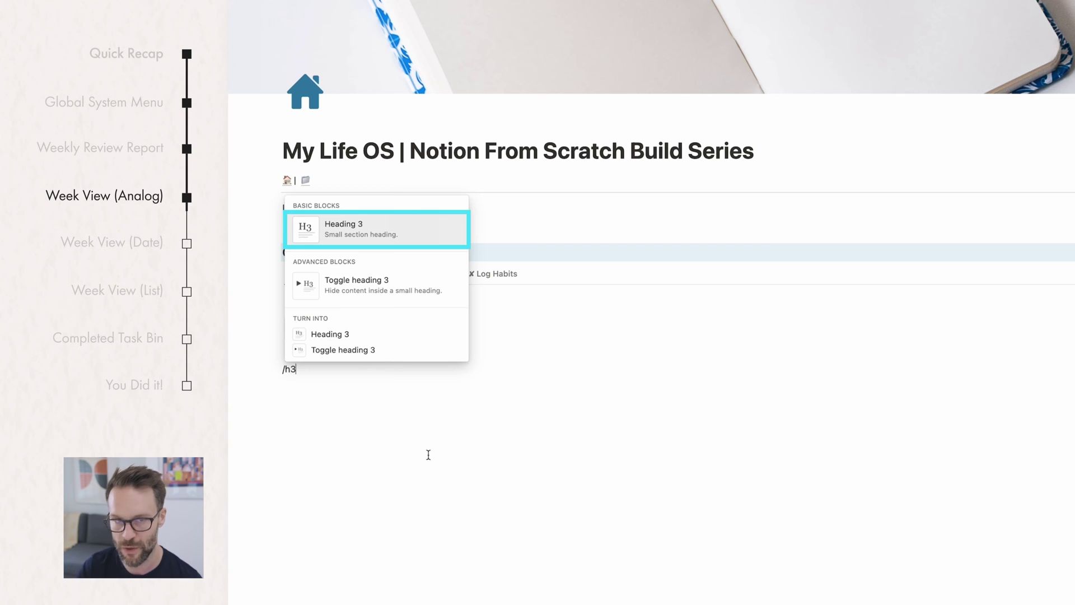
{"action": "left_click", "coordinate": [348, 237]}
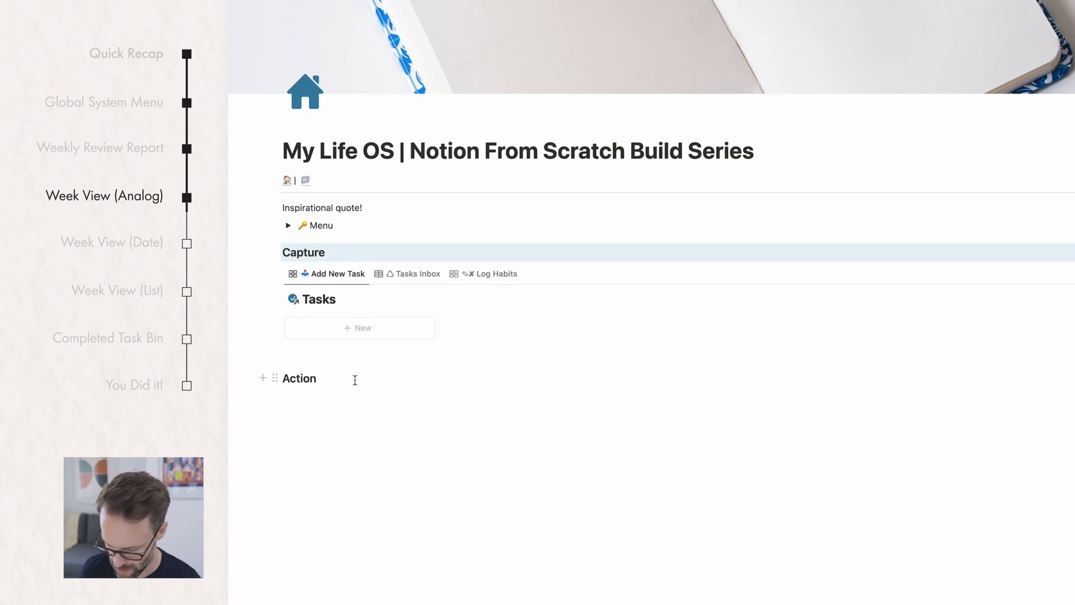
{"action": "scroll", "coordinate": [395, 314], "scroll_direction": "down", "scroll_amount": 15}
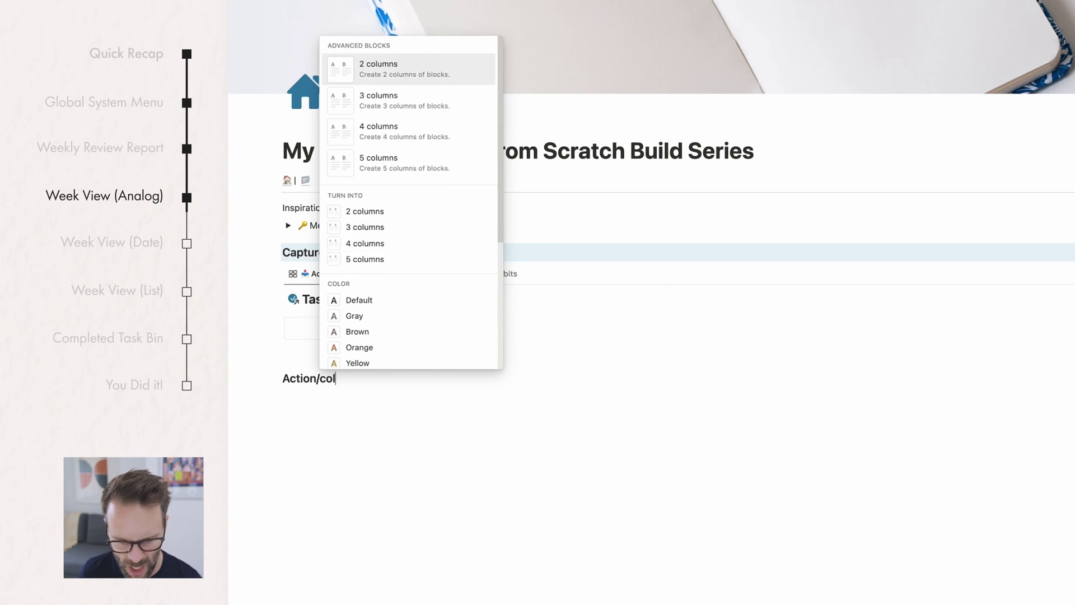
{"action": "left_click", "coordinate": [394, 310]}
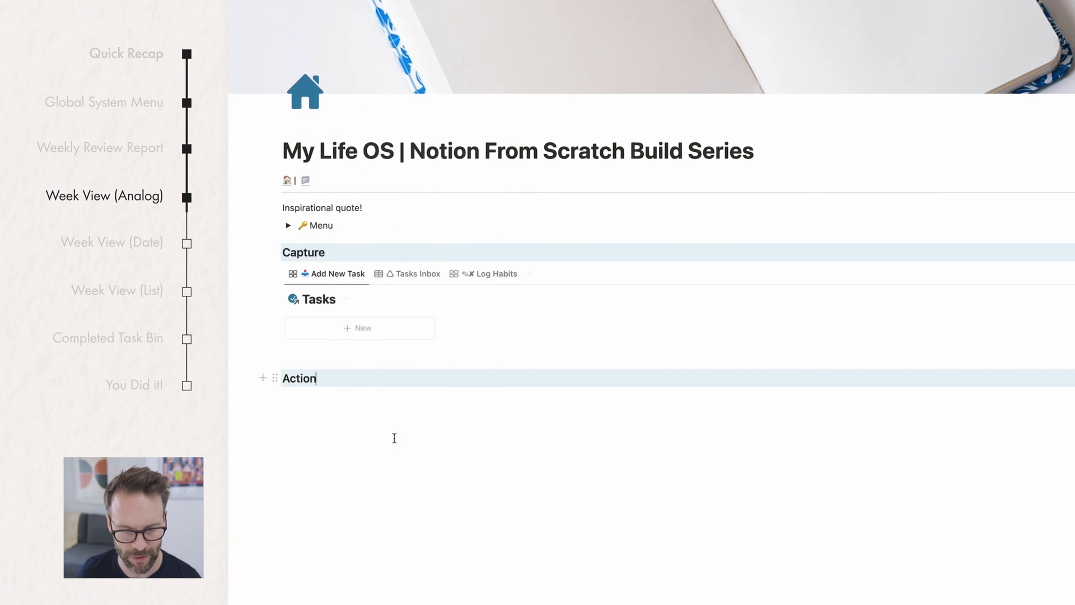
Step: Insert a linked view of the Tasks database under the Action heading, starting from a new empty view
{"action": "type", "text": "/creat"}
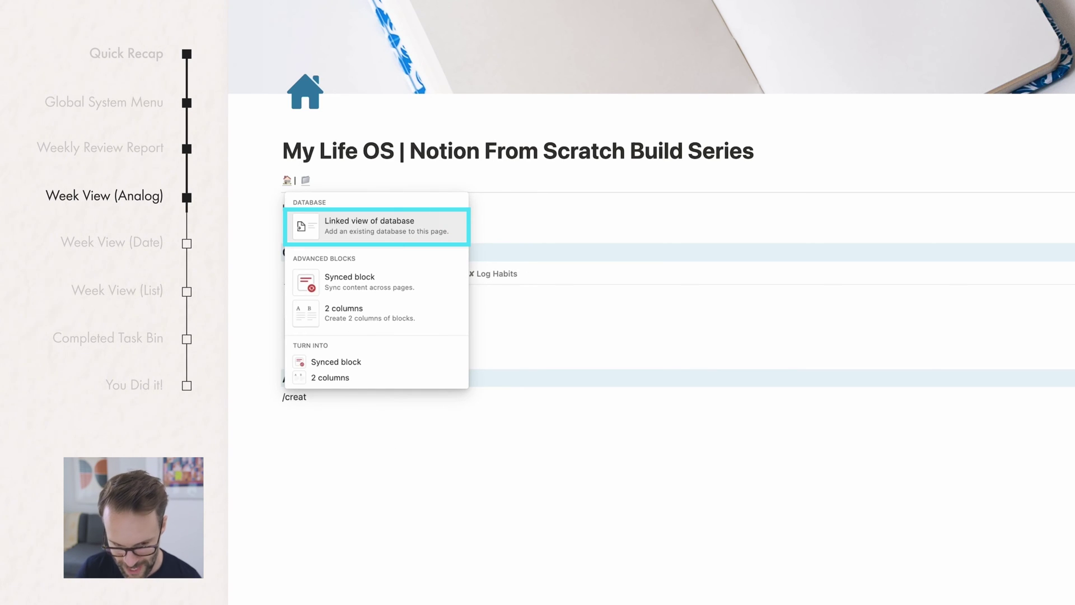
{"action": "left_click", "coordinate": [396, 227]}
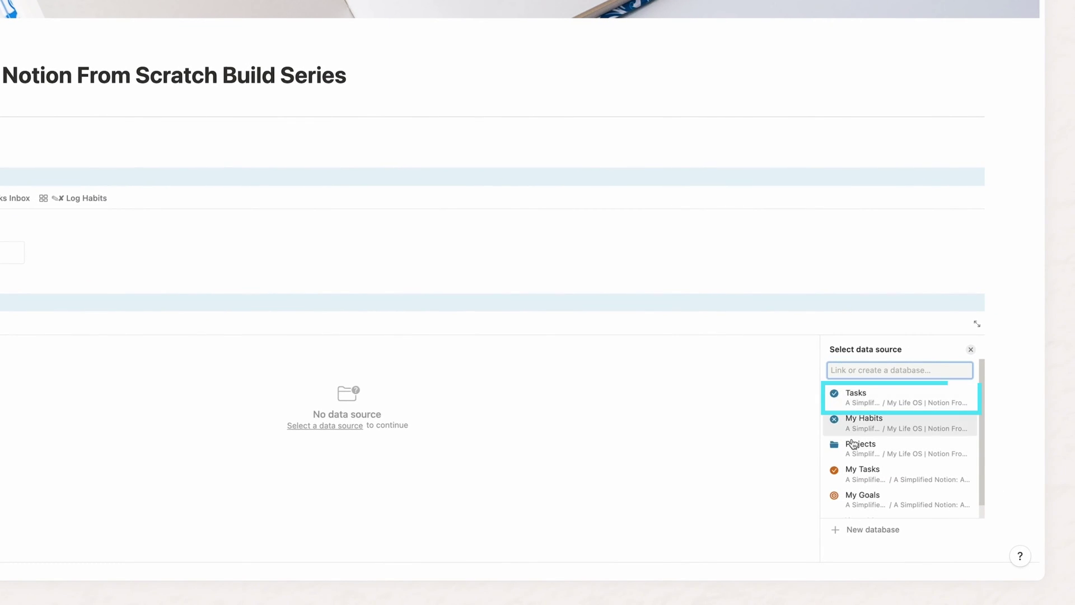
{"action": "left_click", "coordinate": [869, 402]}
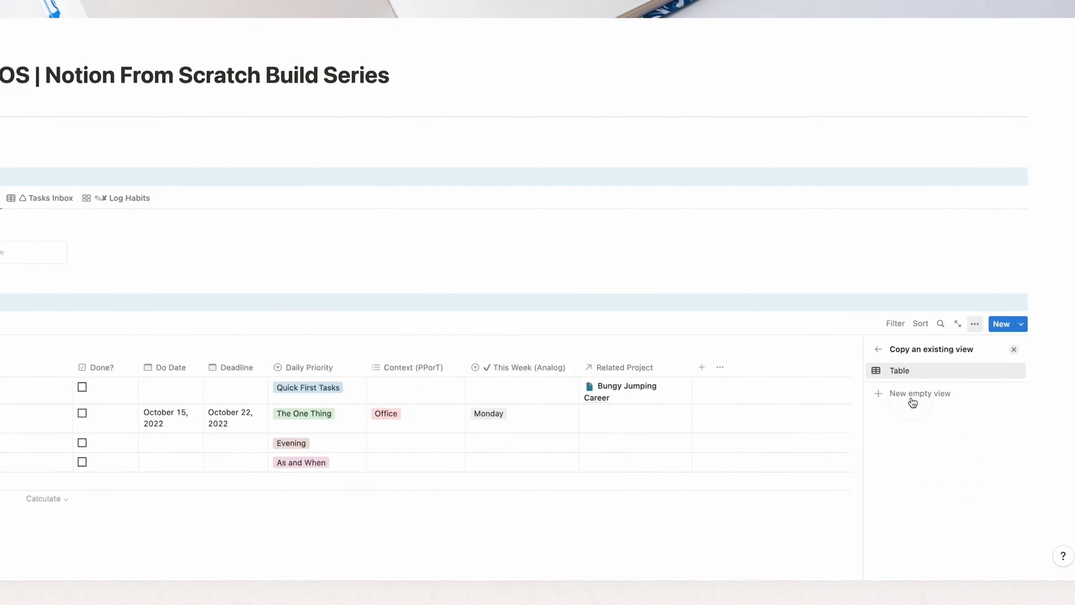
{"action": "left_click", "coordinate": [904, 399]}
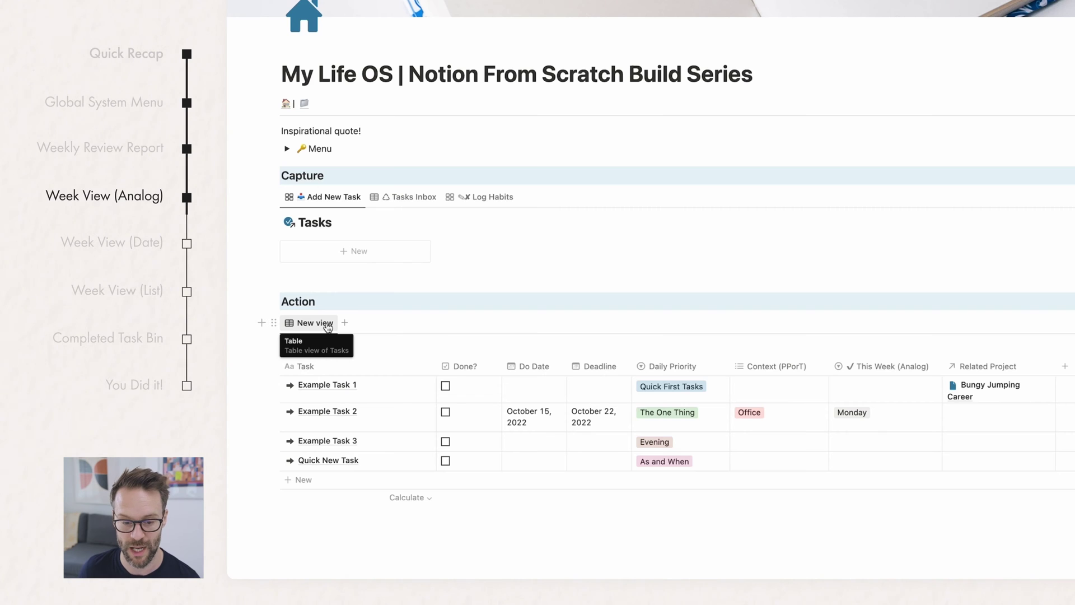
Step: Rename the new Tasks view "✓ This Week (Analog)", with the check mark symbol in front of the text
{"action": "left_click", "coordinate": [327, 324]}
{"action": "left_click", "coordinate": [322, 344]}
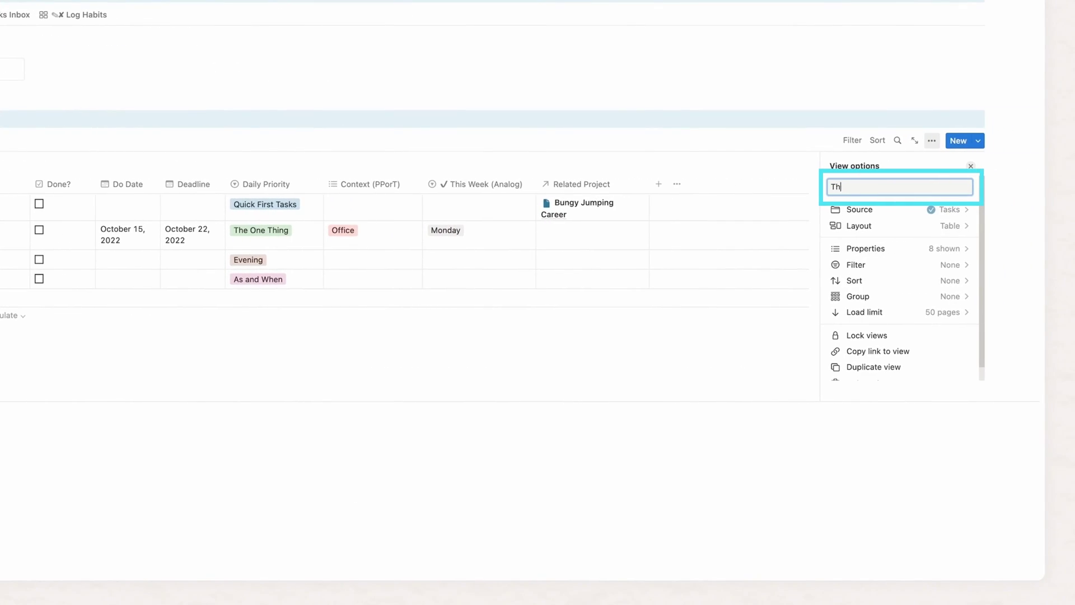
{"action": "left_click", "coordinate": [833, 187]}
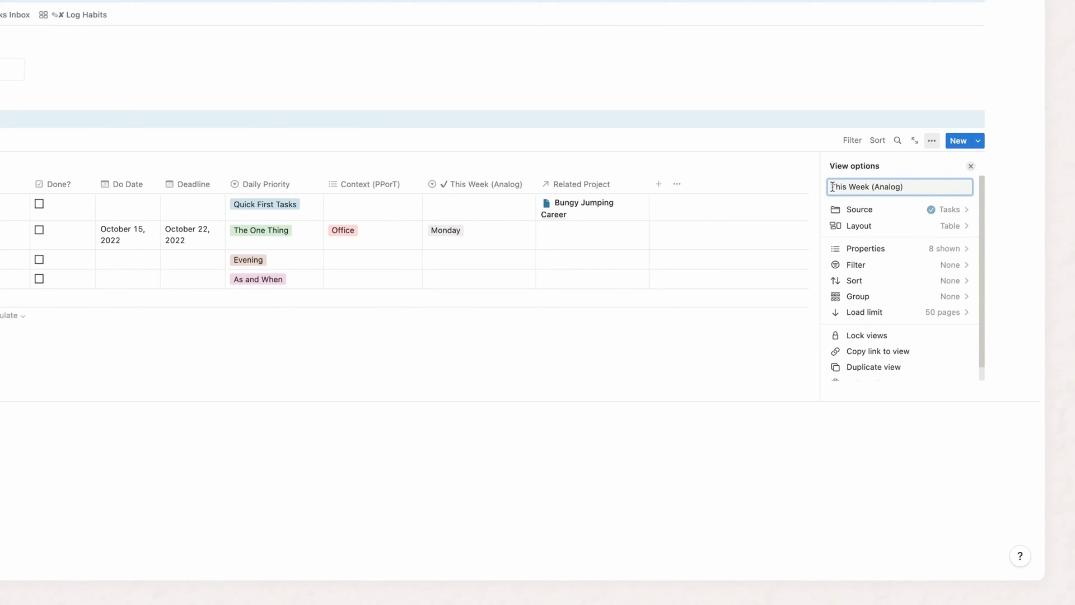
{"action": "key", "text": "ctrl+super+space"}
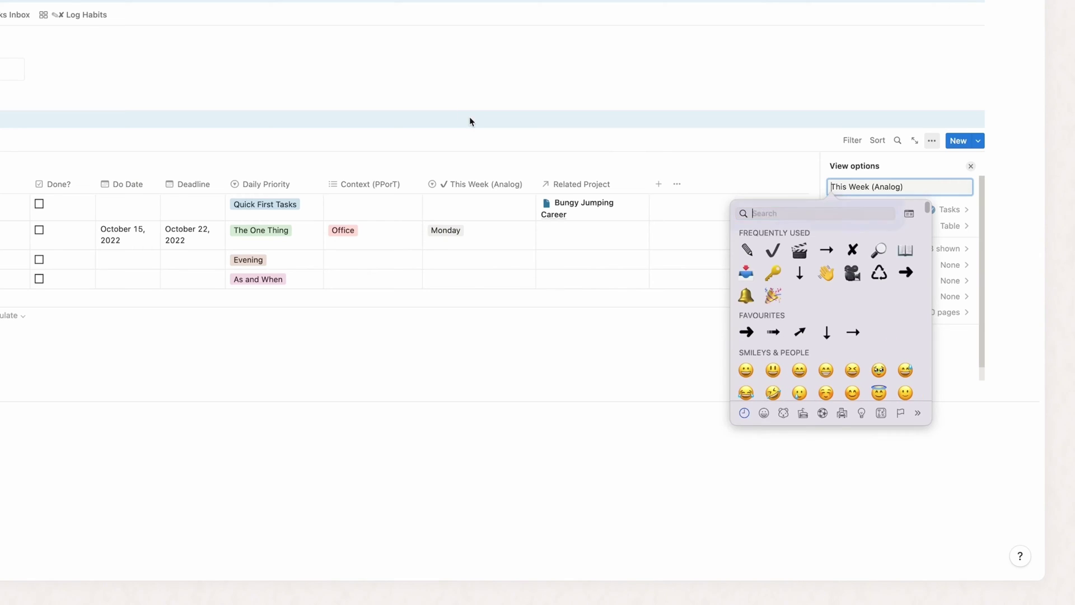
{"action": "left_click", "coordinate": [773, 251]}
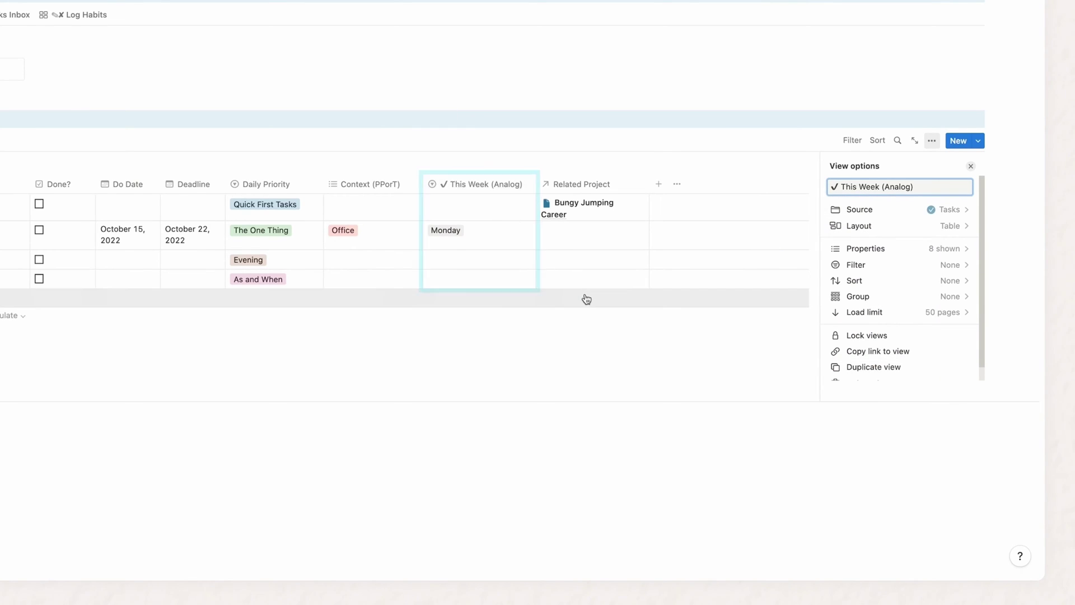
{"action": "key", "text": "Escape"}
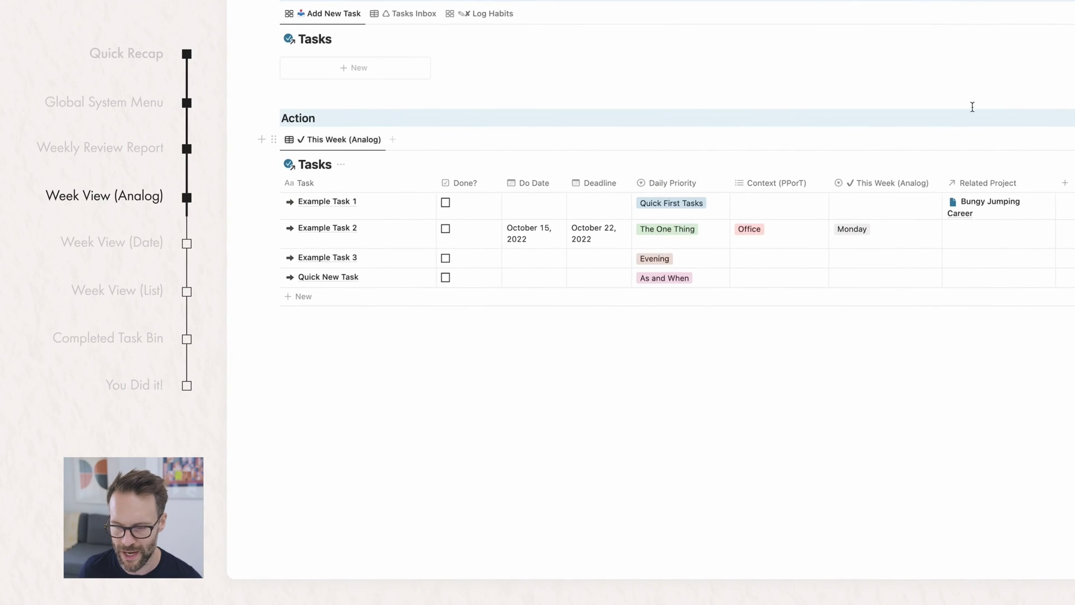
Step: Rename the "✓ This Week (Analog)" property to "✓ Add to This Week (Analog)"
{"action": "left_click", "coordinate": [868, 185]}
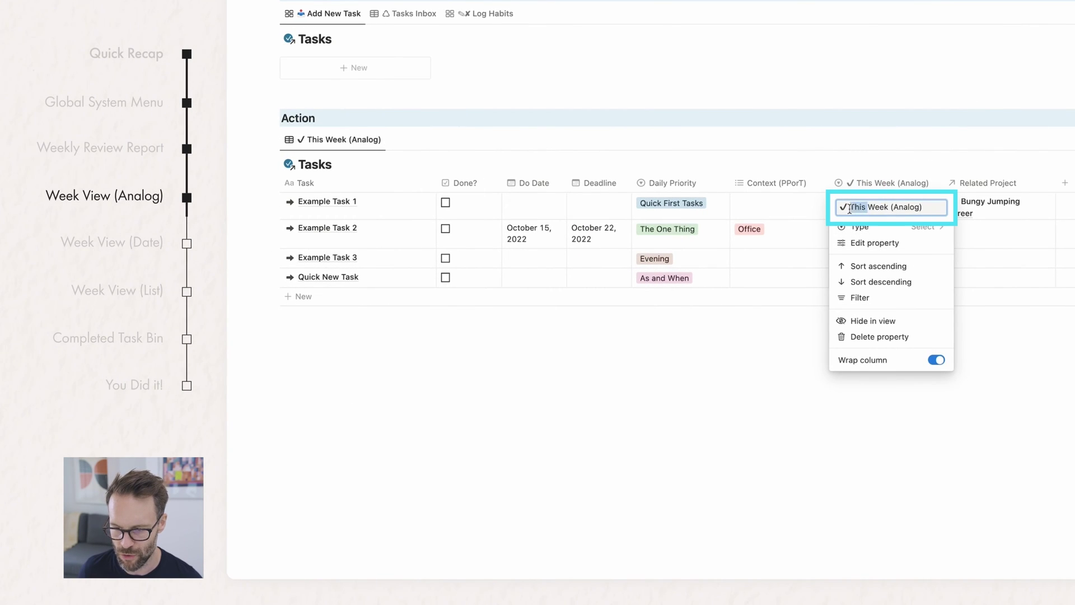
{"action": "type", "text": "Add to"}
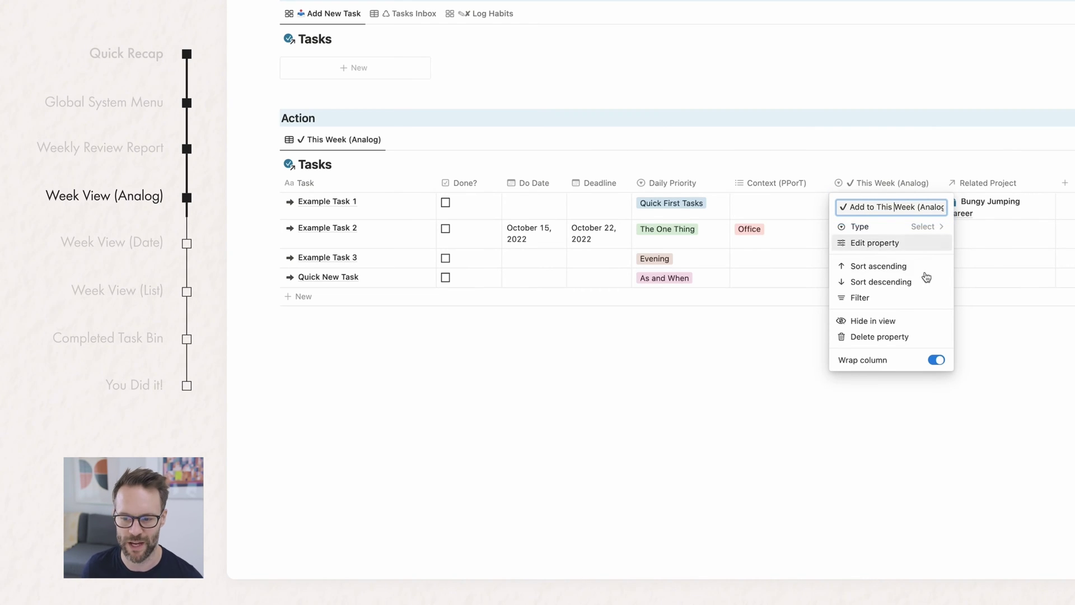
{"action": "left_click", "coordinate": [974, 356]}
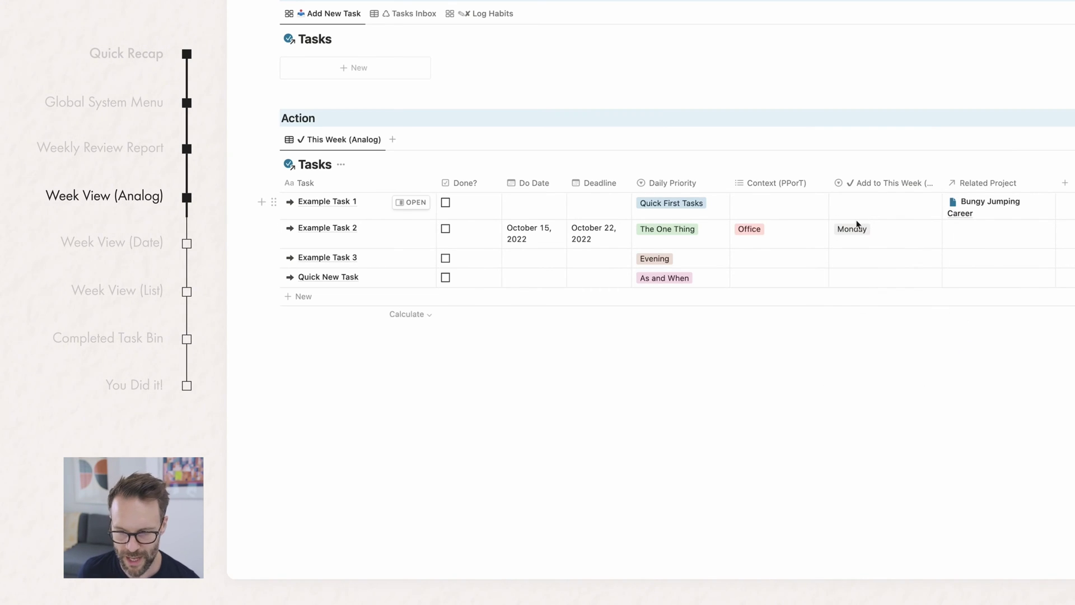
Step: Assign Example Task 1 to Monday, Example Task 2 to Tuesday, Example Task 3 to Wednesday and Quick New Task to Thursday
{"action": "left_click", "coordinate": [872, 209]}
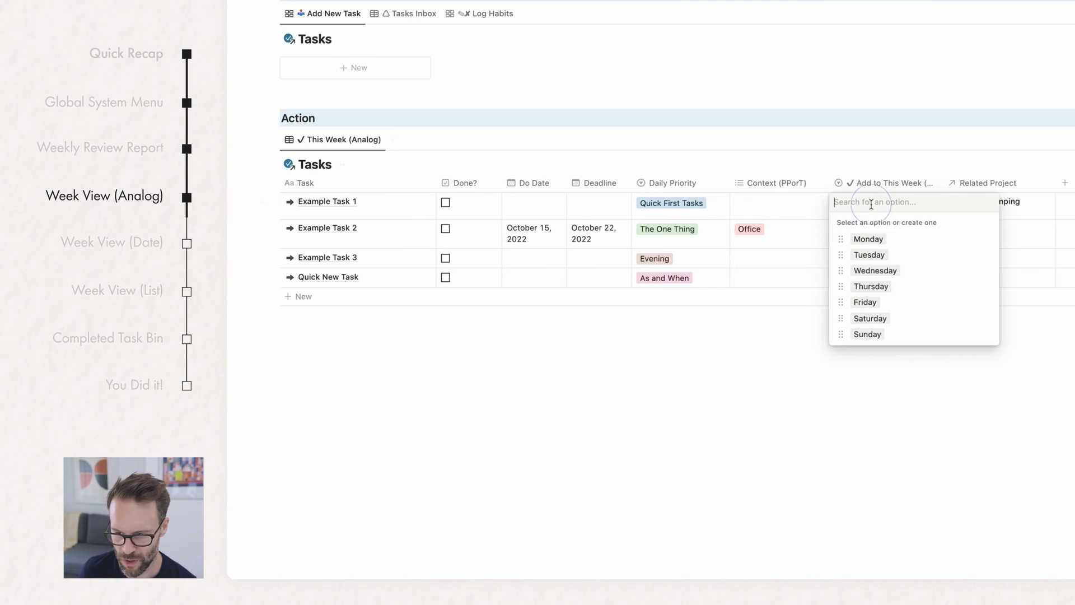
{"action": "left_click", "coordinate": [869, 239]}
{"action": "left_click", "coordinate": [864, 230]}
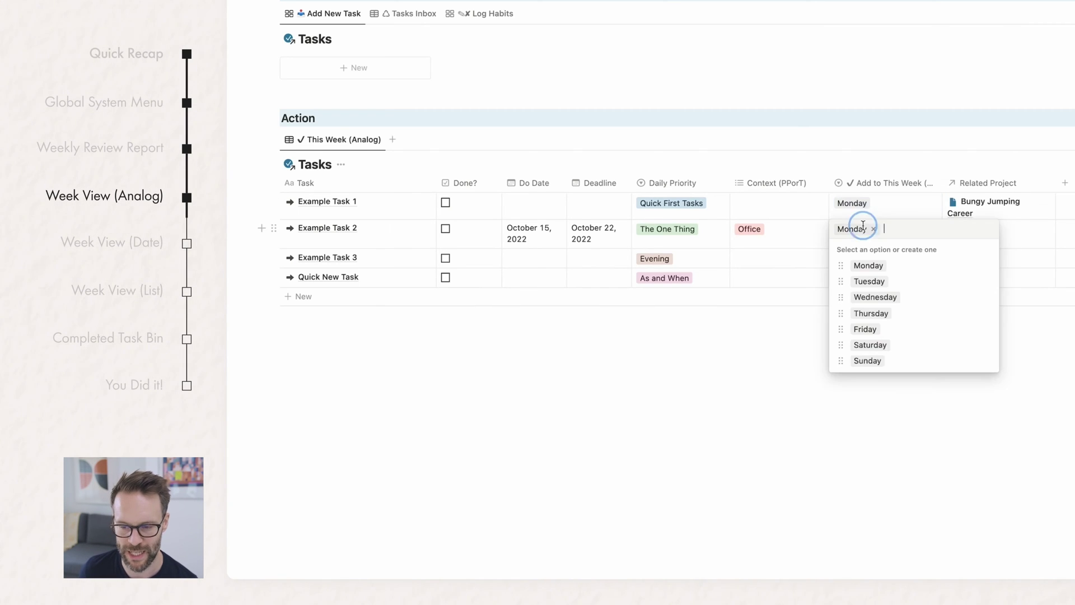
{"action": "left_click", "coordinate": [873, 280]}
{"action": "left_click", "coordinate": [852, 258]}
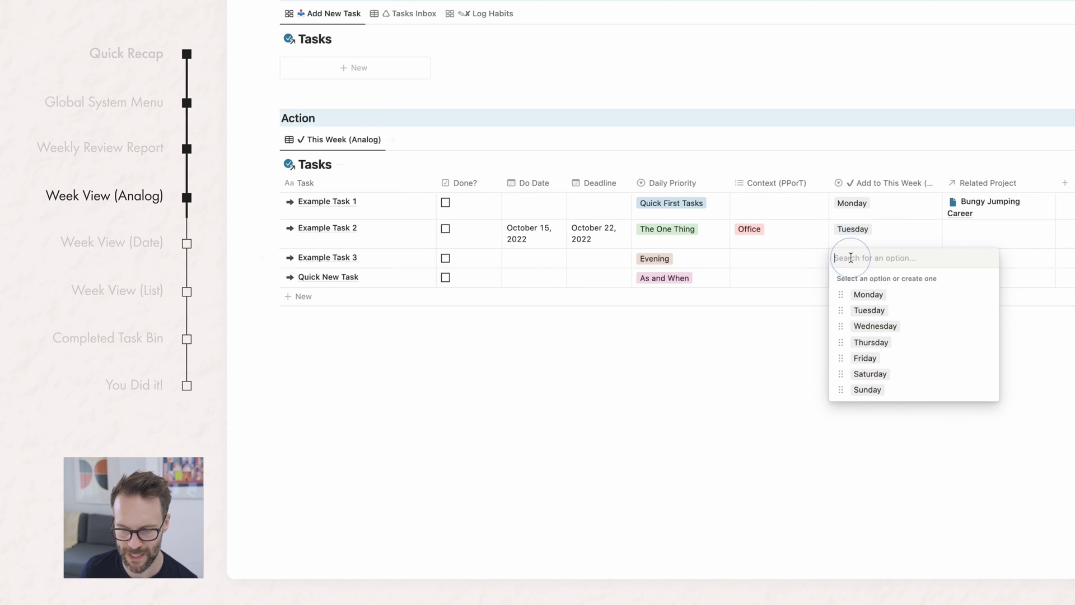
{"action": "left_click", "coordinate": [879, 324]}
{"action": "left_click", "coordinate": [851, 277]}
{"action": "left_click", "coordinate": [871, 360]}
Step: Add the tasks "eg 4", "eg 5" and "eg 6", assigned to Friday, Saturday and Sunday respectively
{"action": "left_click", "coordinate": [299, 297]}
{"action": "type", "text": "eg 4"}
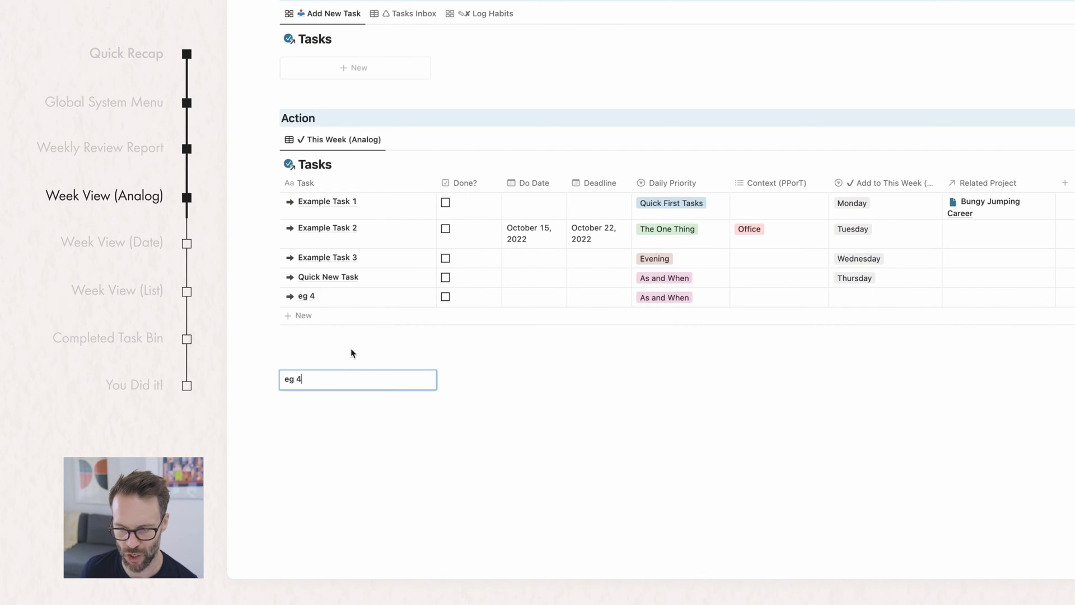
{"action": "left_click", "coordinate": [885, 297]}
{"action": "left_click", "coordinate": [856, 397]}
{"action": "left_click", "coordinate": [303, 316]}
{"action": "type", "text": "eg 5"}
{"action": "left_click", "coordinate": [857, 317]}
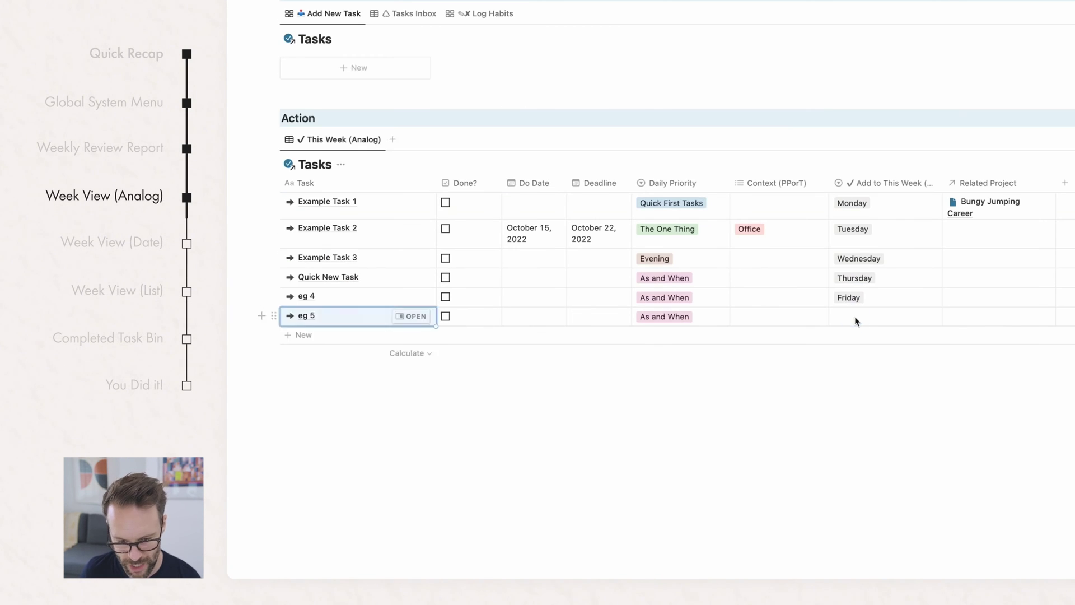
{"action": "left_click", "coordinate": [870, 432]}
{"action": "left_click", "coordinate": [306, 335]}
{"action": "type", "text": "eg 6"}
{"action": "left_click", "coordinate": [855, 336]}
{"action": "left_click", "coordinate": [849, 468]}
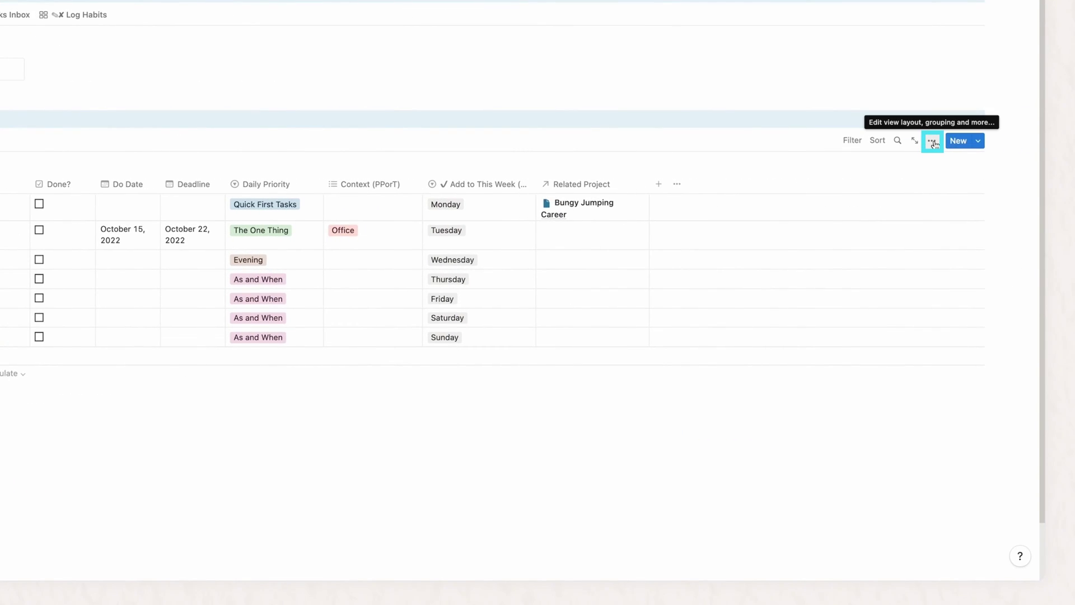
Step: Switch the "✓ This Week (Analog)" view from a table to the Board layout
{"action": "left_click", "coordinate": [933, 142]}
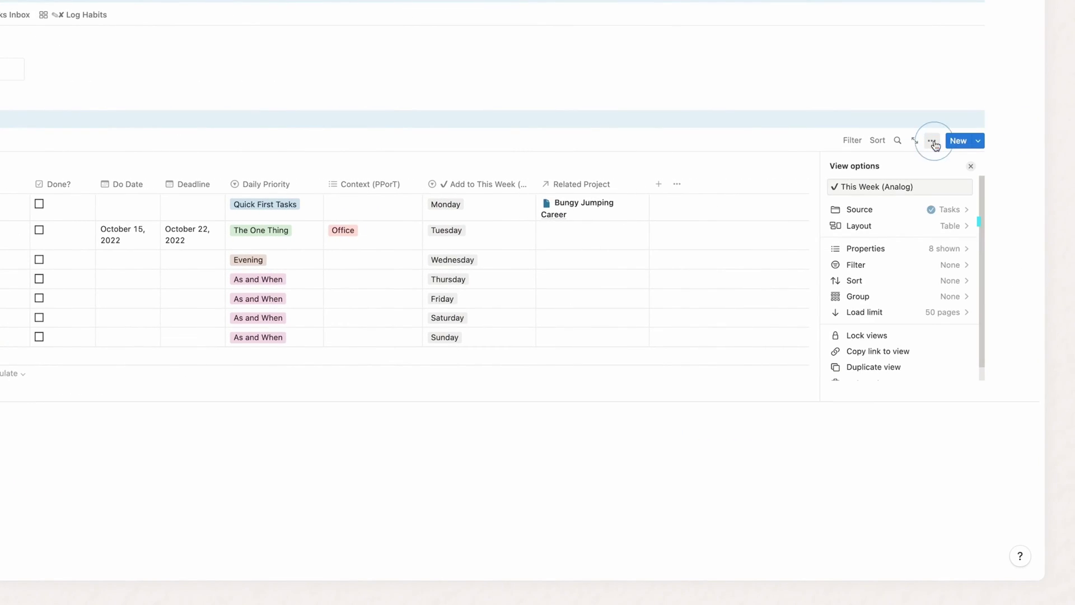
{"action": "left_click", "coordinate": [913, 227]}
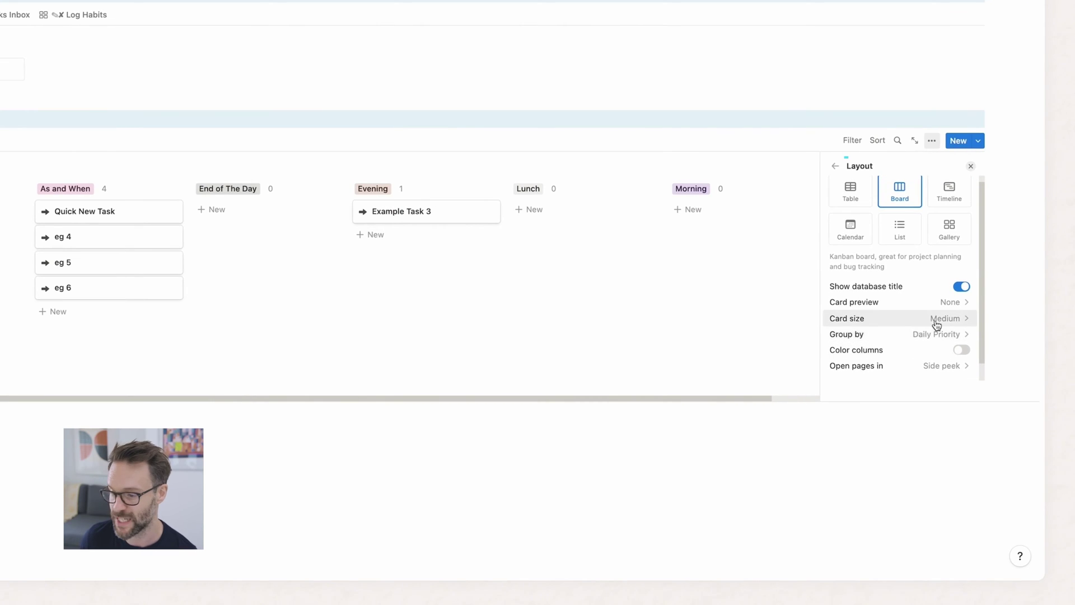
{"action": "scroll", "coordinate": [921, 252], "scroll_direction": "down", "scroll_amount": 1}
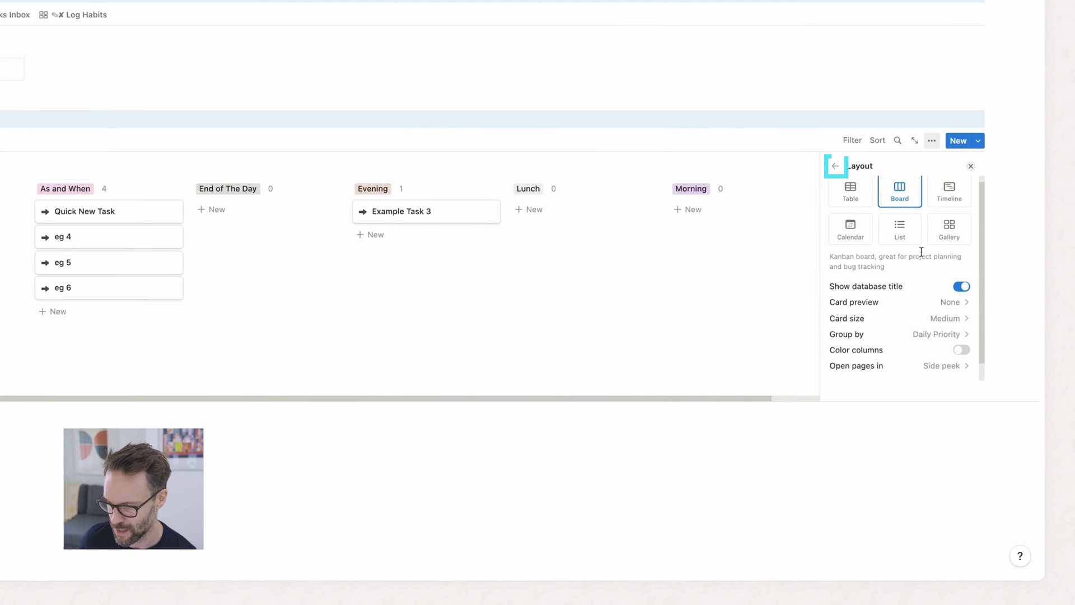
{"action": "left_click", "coordinate": [837, 167]}
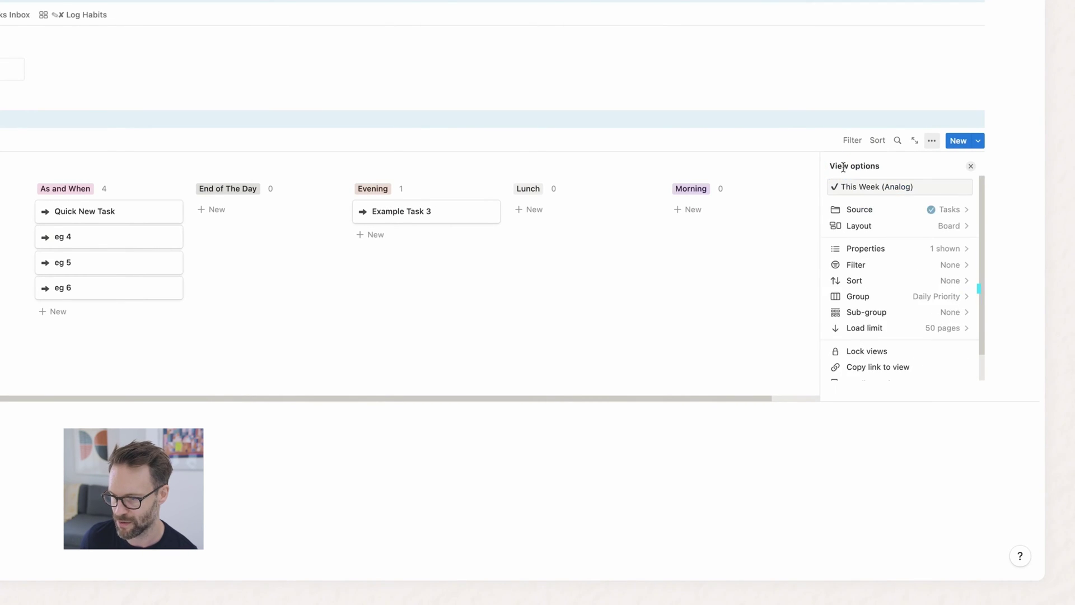
Step: Group the board by "✓ Add to This Week (Analog)" and turn on colored columns
{"action": "left_click", "coordinate": [951, 295]}
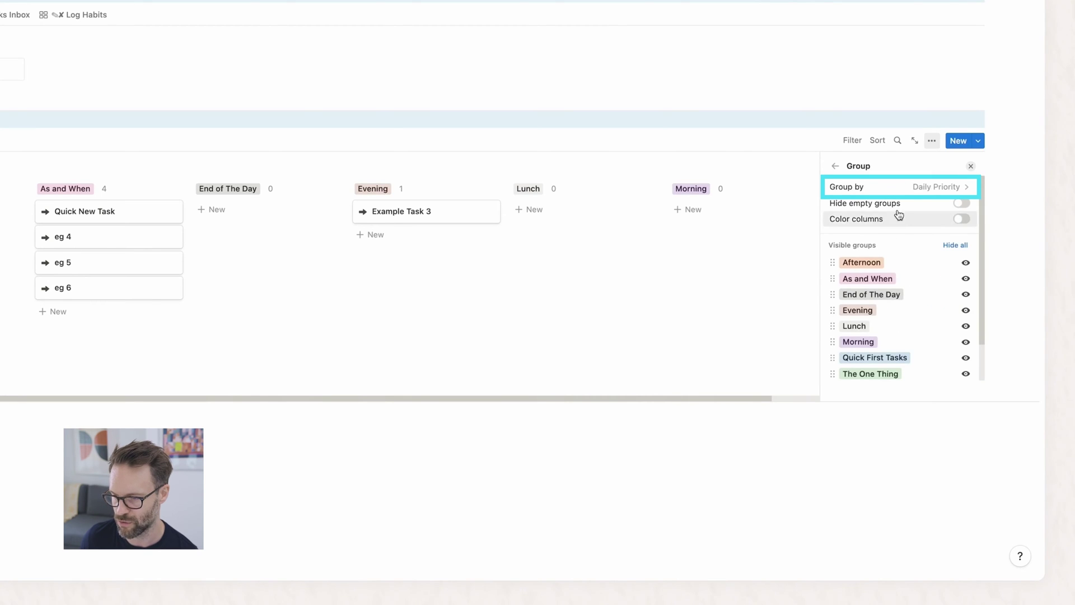
{"action": "left_click", "coordinate": [913, 188]}
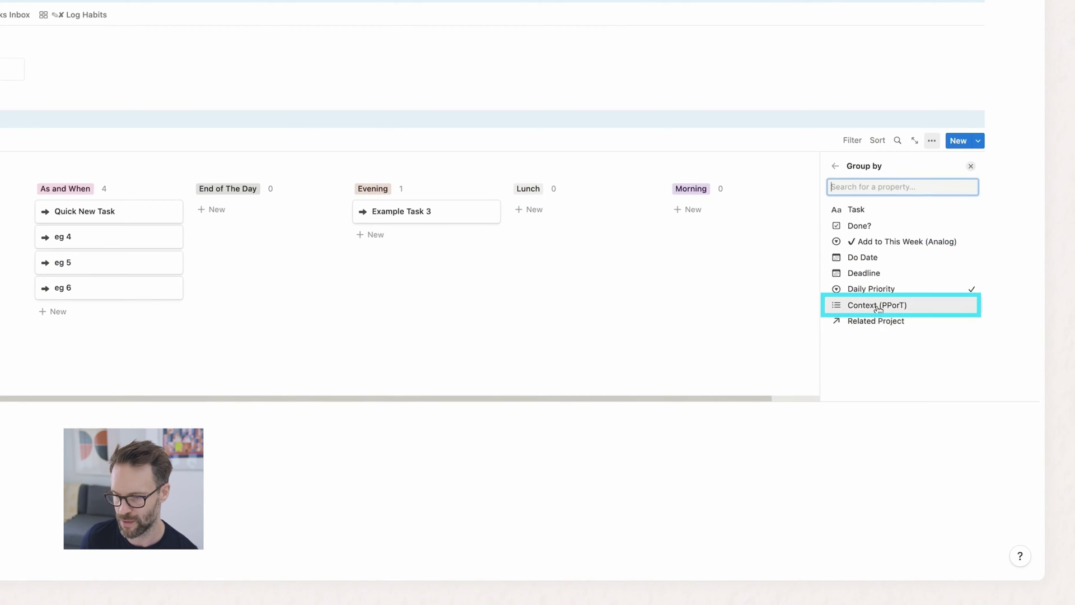
{"action": "left_click", "coordinate": [878, 306]}
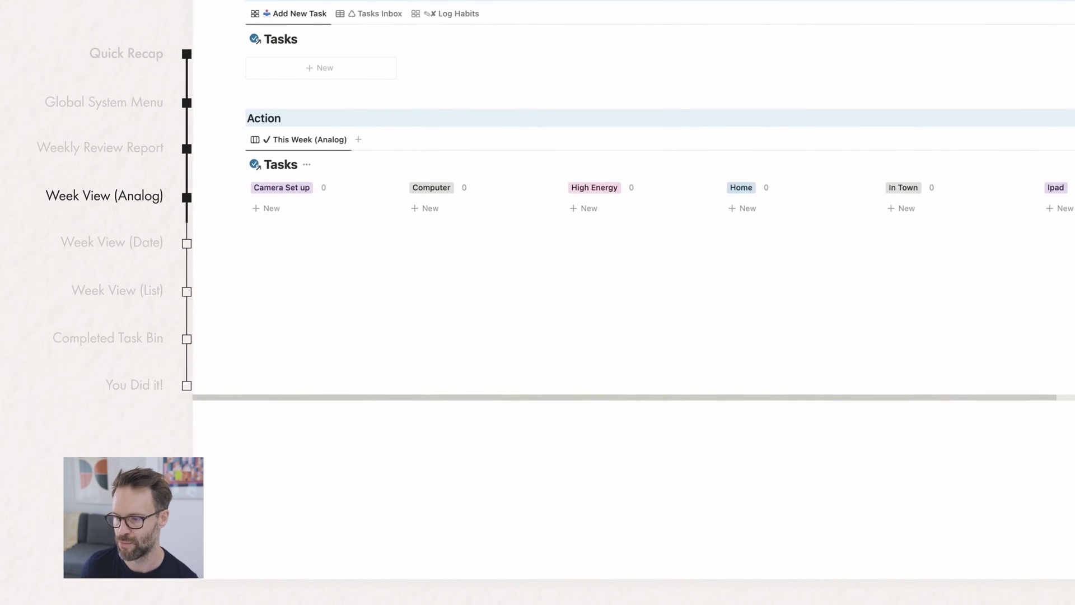
{"action": "left_click", "coordinate": [945, 188]}
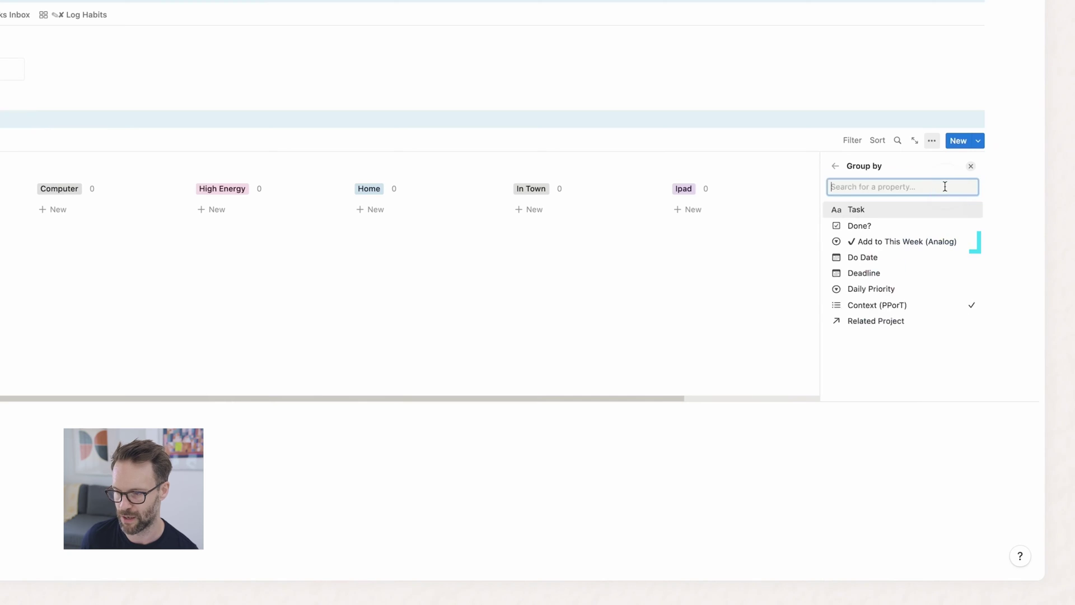
{"action": "left_click", "coordinate": [894, 243]}
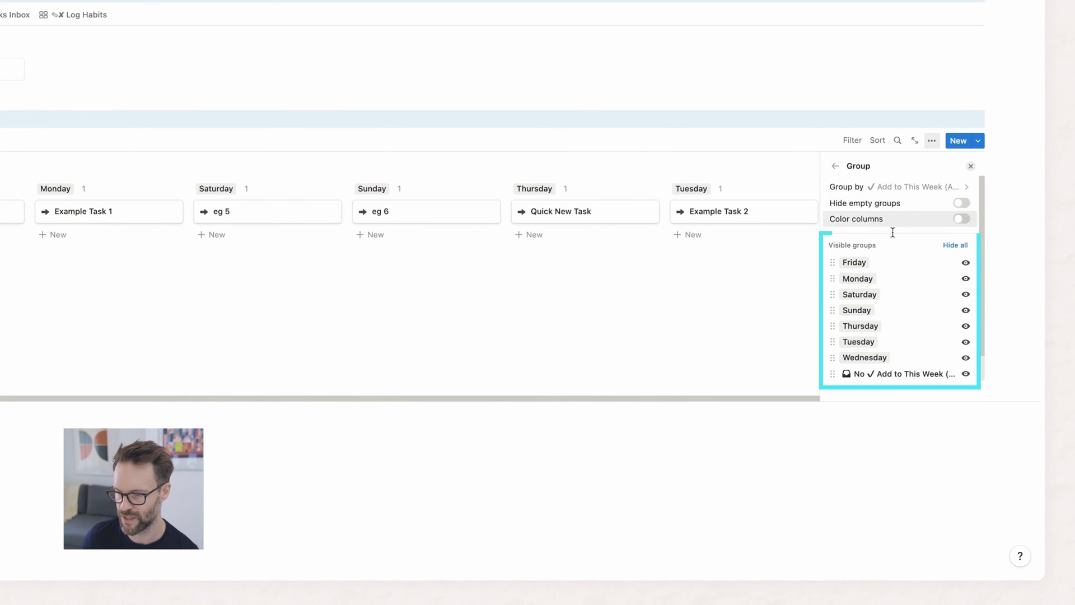
{"action": "left_click", "coordinate": [964, 216]}
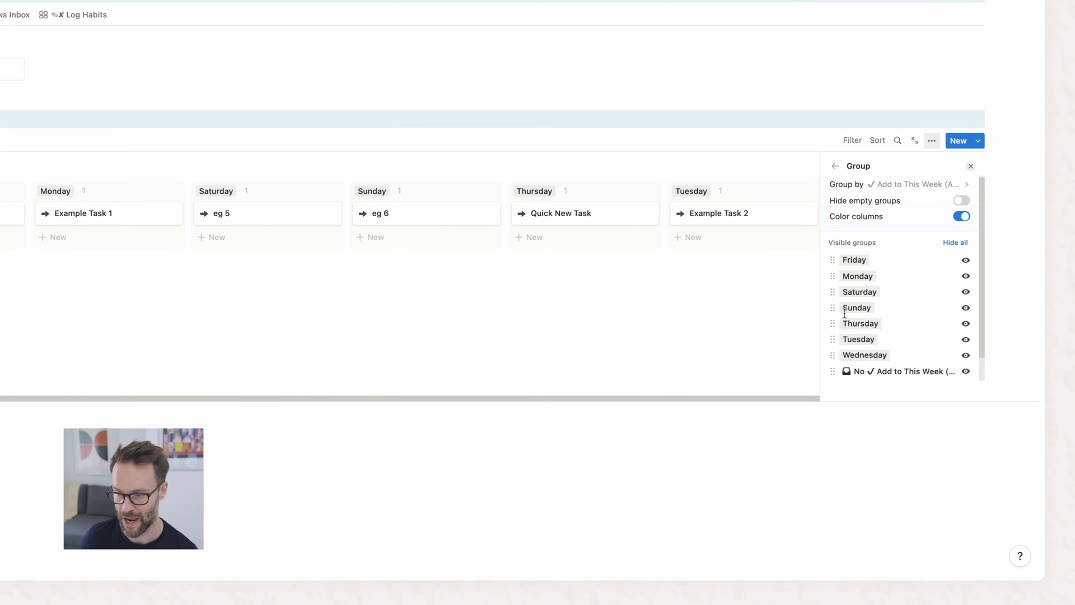
Step: Put the board's day groups in order from Monday through Sunday and open the view's property visibility settings
{"action": "left_click_drag", "start_coordinate": [831, 278], "coordinate": [833, 259]}
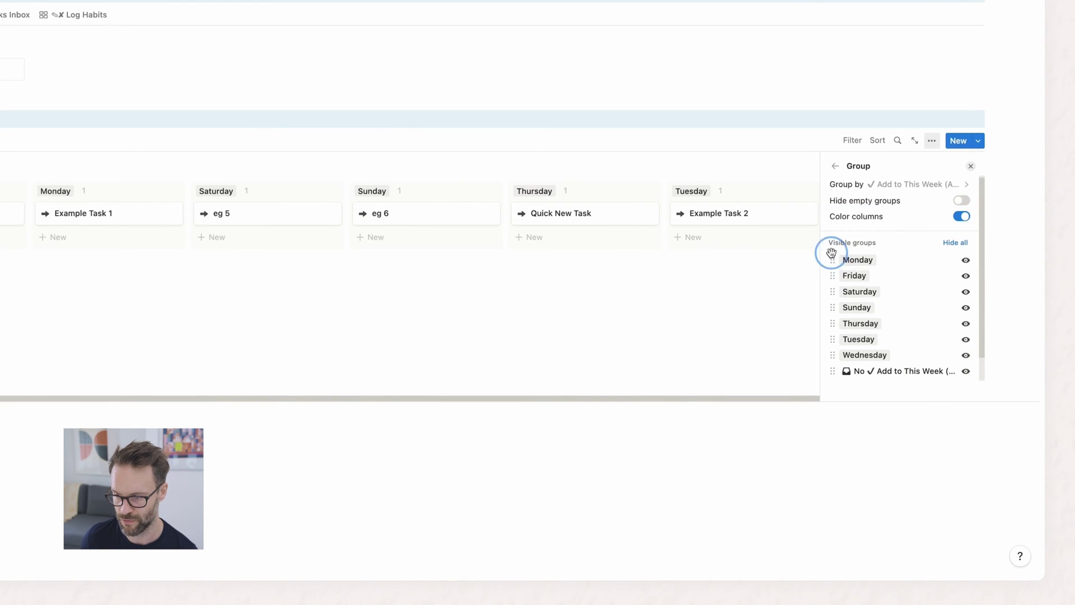
{"action": "left_click_drag", "start_coordinate": [832, 340], "coordinate": [841, 275]}
{"action": "left_click_drag", "start_coordinate": [832, 355], "coordinate": [835, 292]}
{"action": "left_click_drag", "start_coordinate": [833, 355], "coordinate": [835, 307]}
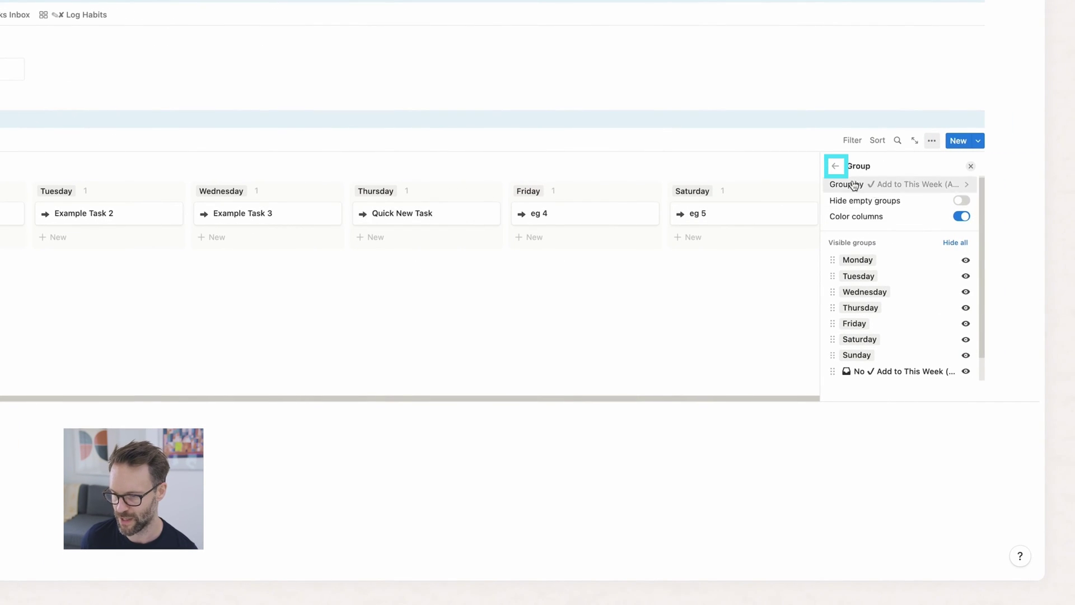
{"action": "left_click", "coordinate": [837, 166]}
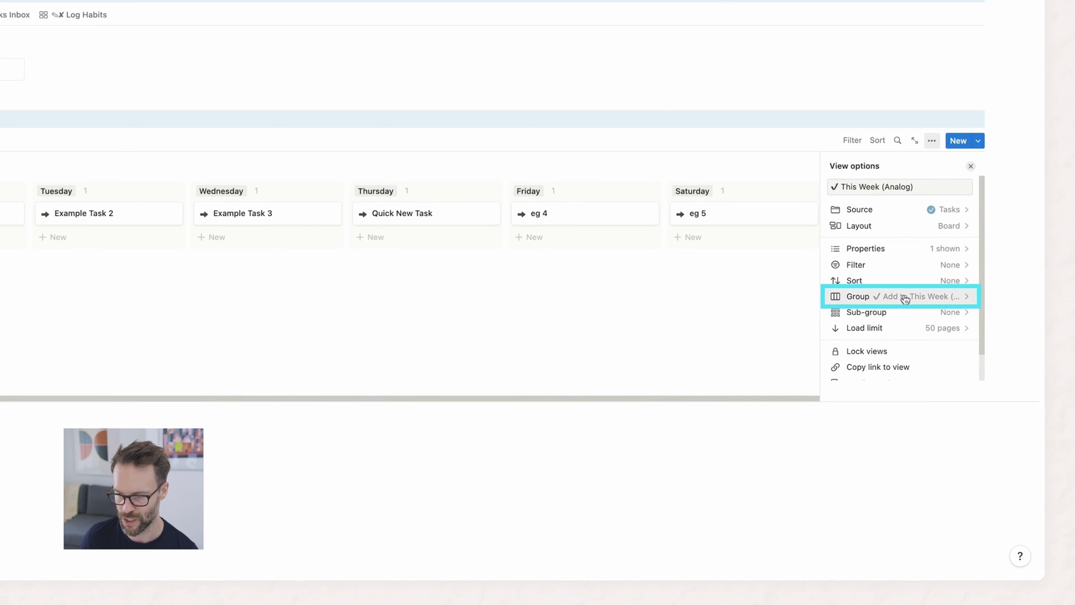
{"action": "left_click", "coordinate": [929, 249]}
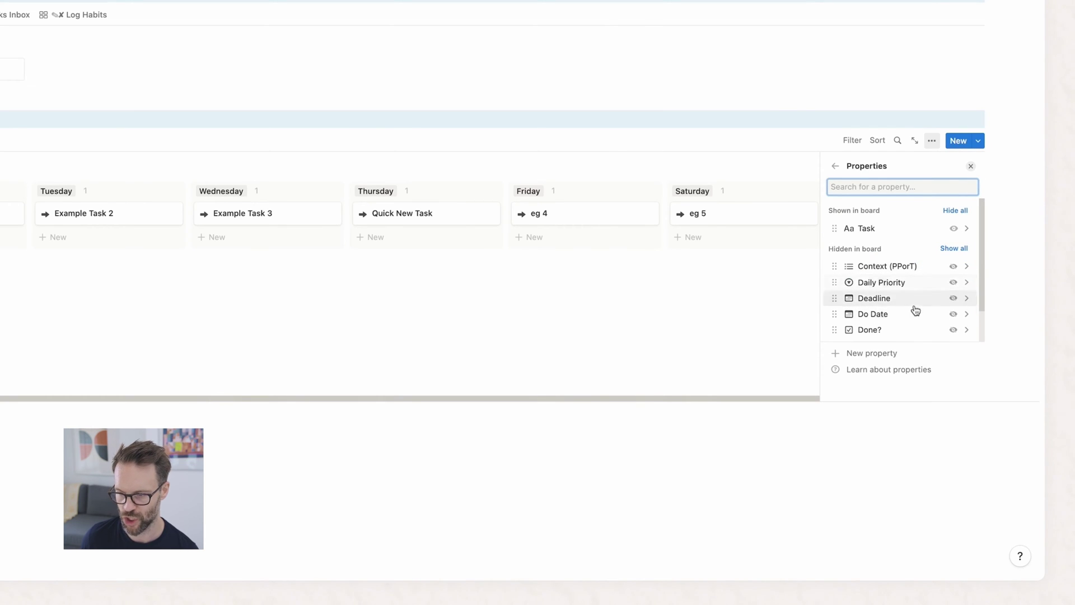
Step: Try showing the Do Date and Deadline properties on the board cards, and hide both again
{"action": "left_click", "coordinate": [953, 314]}
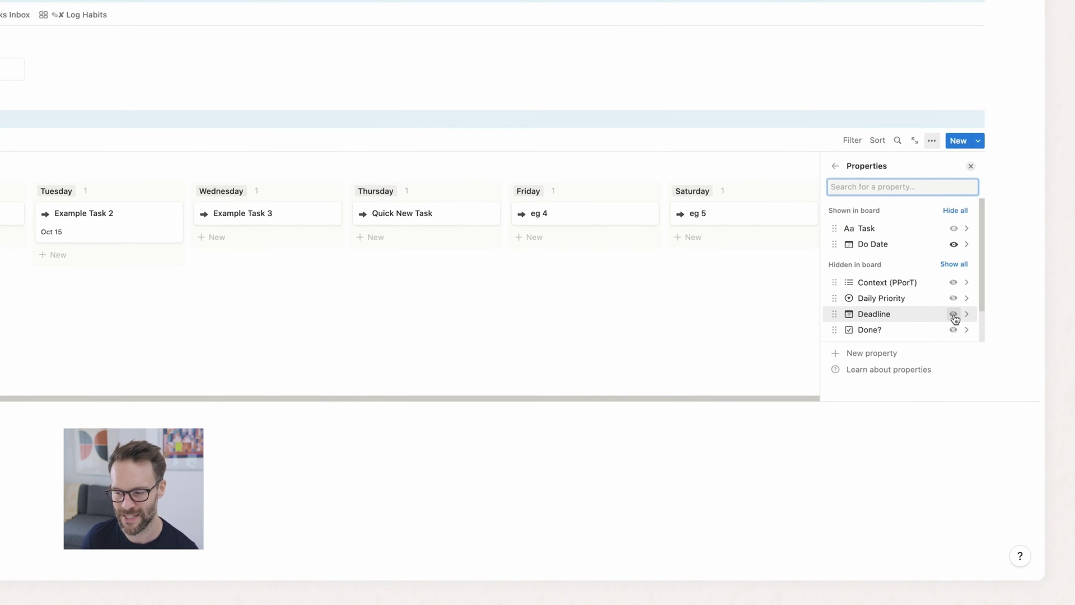
{"action": "left_click", "coordinate": [953, 315]}
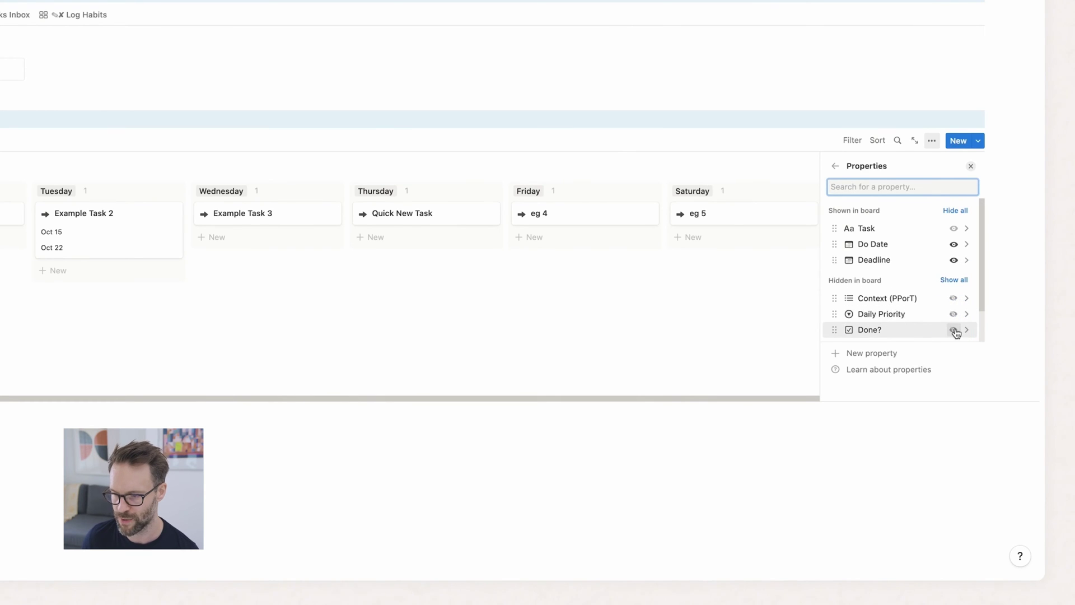
{"action": "left_click", "coordinate": [953, 244]}
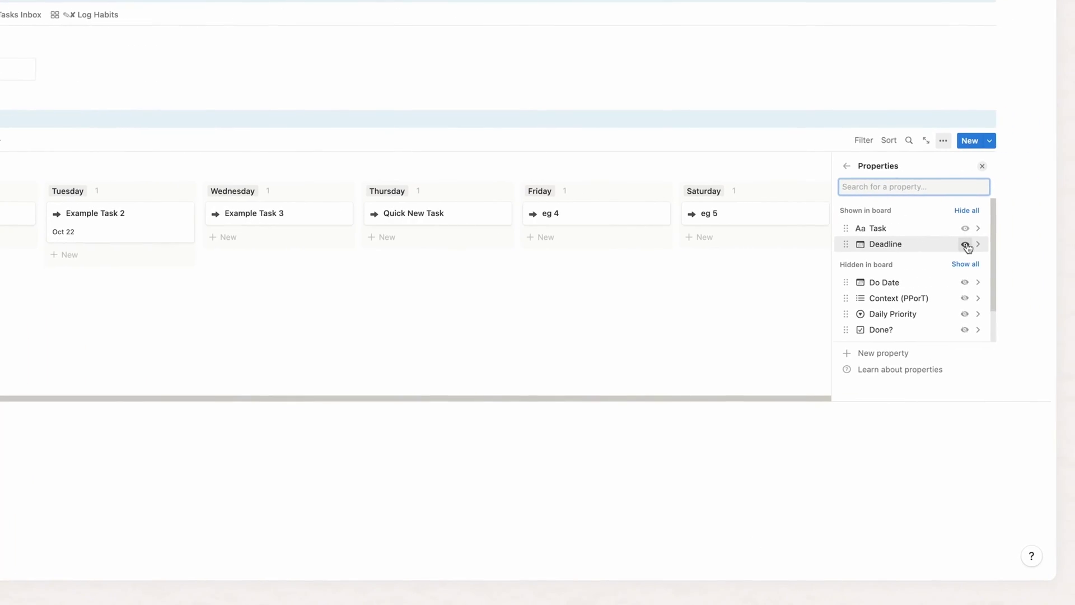
{"action": "left_click", "coordinate": [955, 244]}
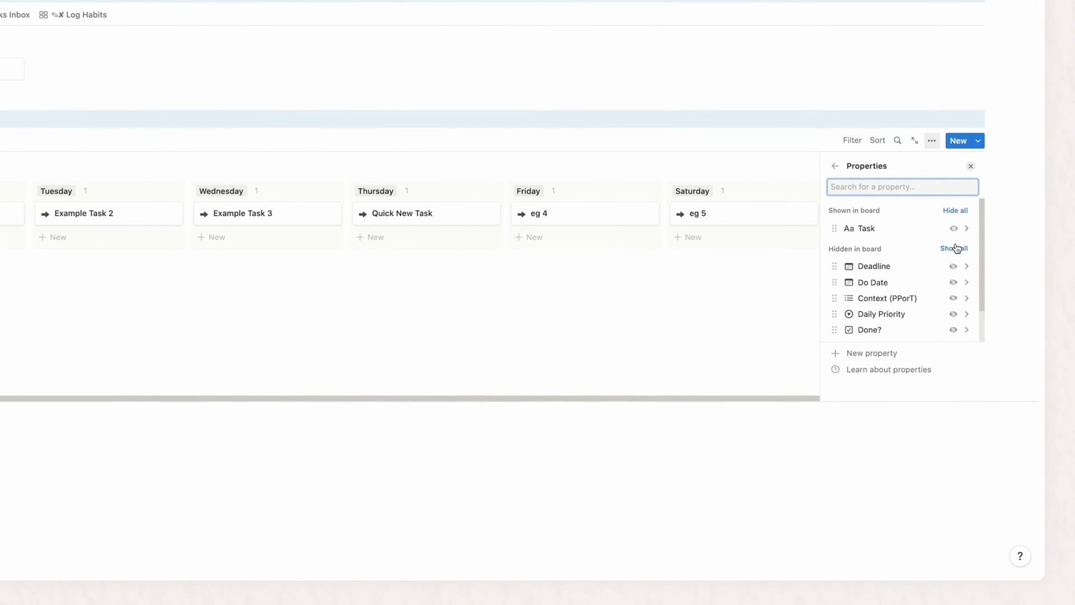
Step: Show Context (PPorT), Done? and Related Project on the board cards, with Related Project placed directly below Task
{"action": "left_click", "coordinate": [953, 298]}
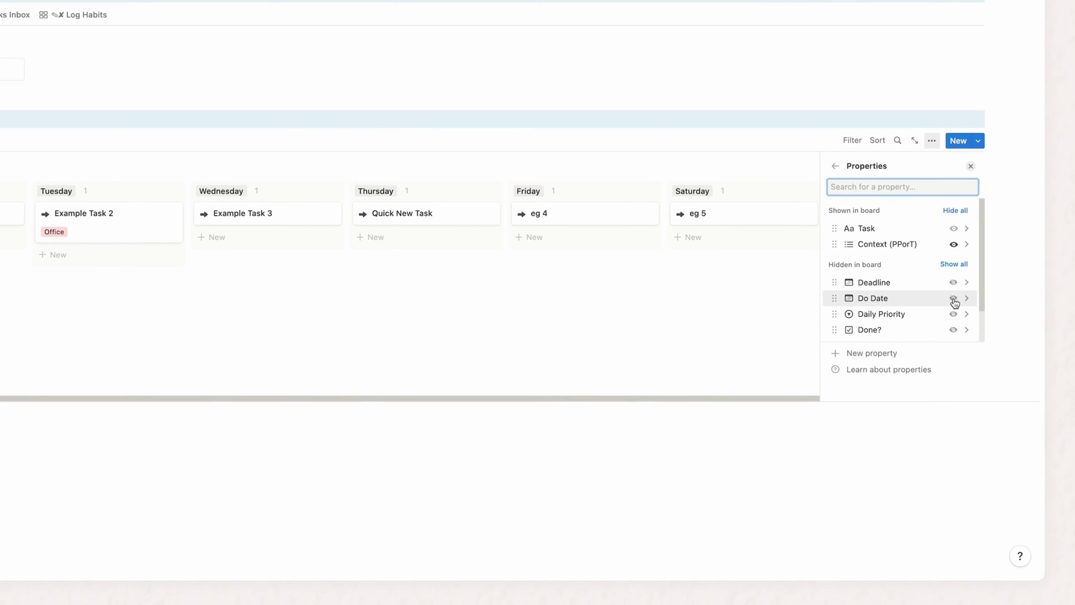
{"action": "scroll", "coordinate": [954, 303], "scroll_direction": "down", "scroll_amount": 2}
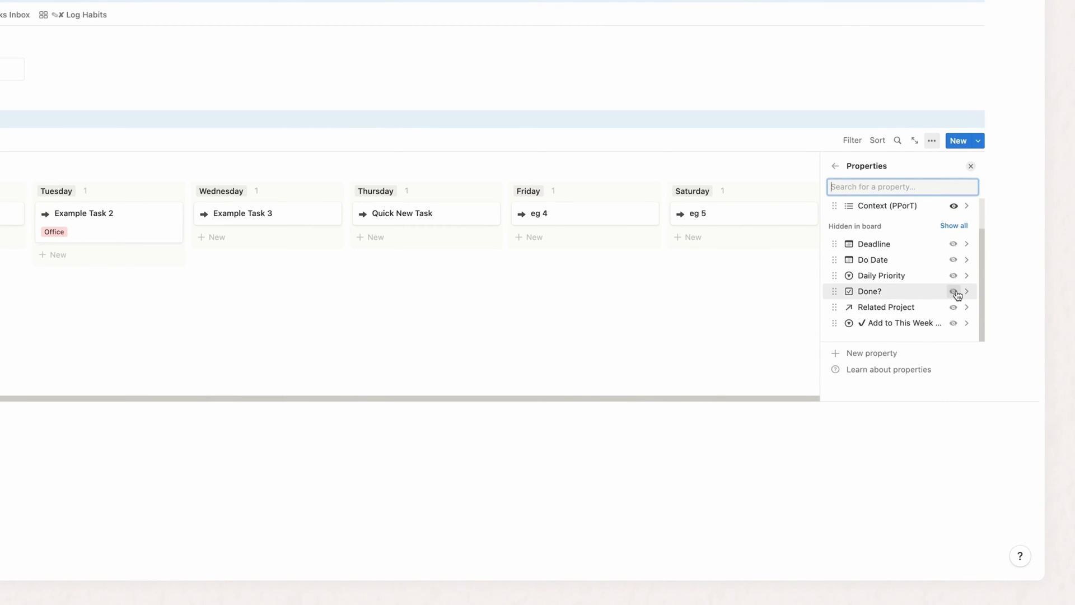
{"action": "left_click", "coordinate": [953, 292]}
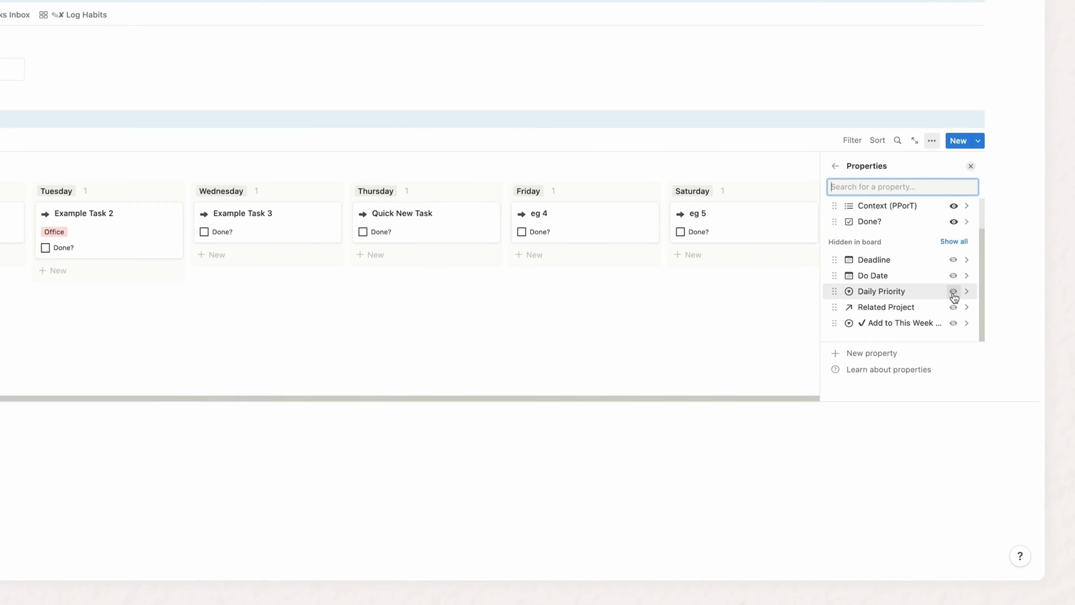
{"action": "left_click", "coordinate": [957, 308]}
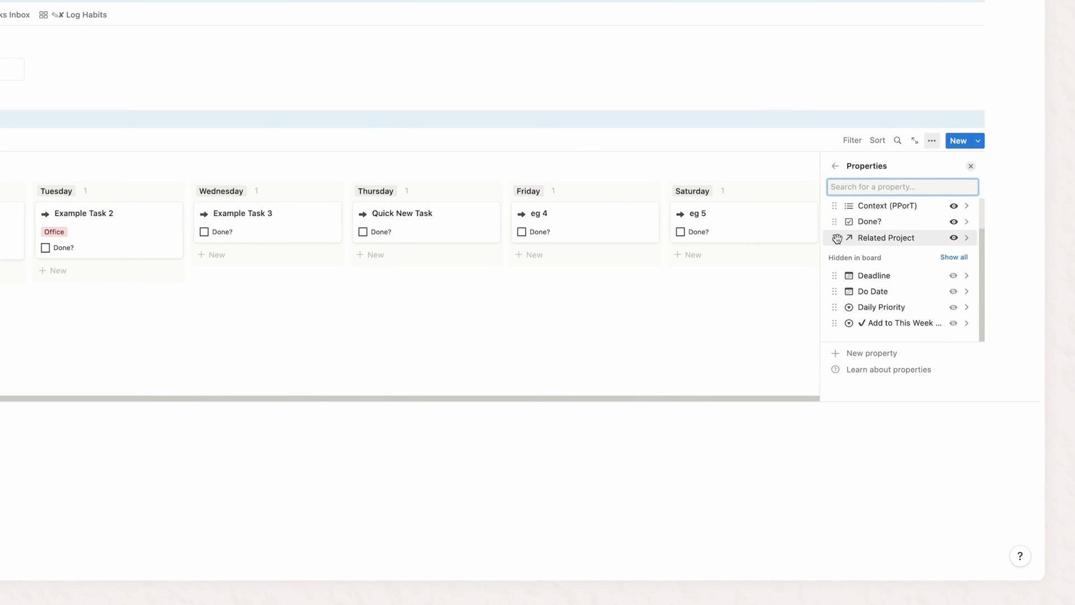
{"action": "mouse_move", "coordinate": [837, 239]}
{"action": "left_mouse_down"}
{"action": "mouse_move", "coordinate": [838, 212]}
{"action": "mouse_move", "coordinate": [838, 242]}
{"action": "left_mouse_up"}
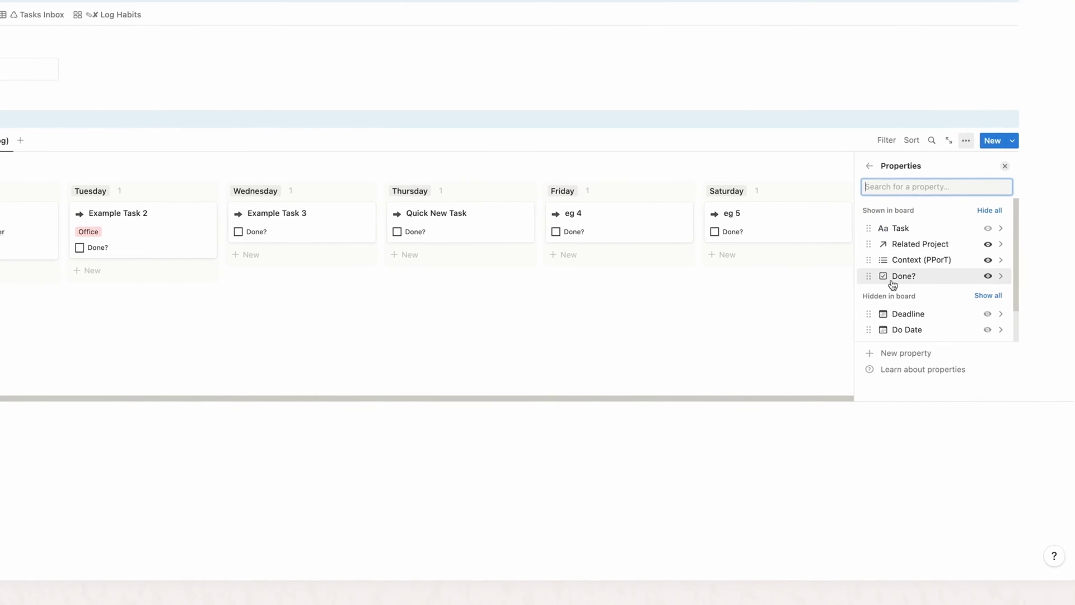
{"action": "key", "text": "Escape"}
Step: Test the Done? checkbox on the Example Task 2 card by ticking and unticking it
{"action": "left_click", "coordinate": [452, 265]}
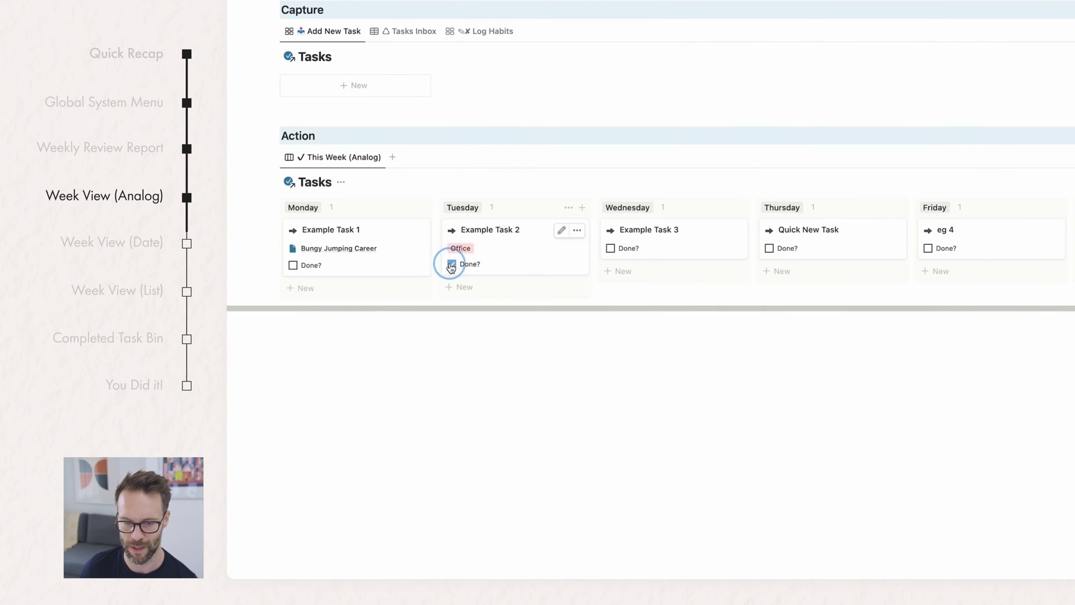
{"action": "left_click", "coordinate": [452, 264]}
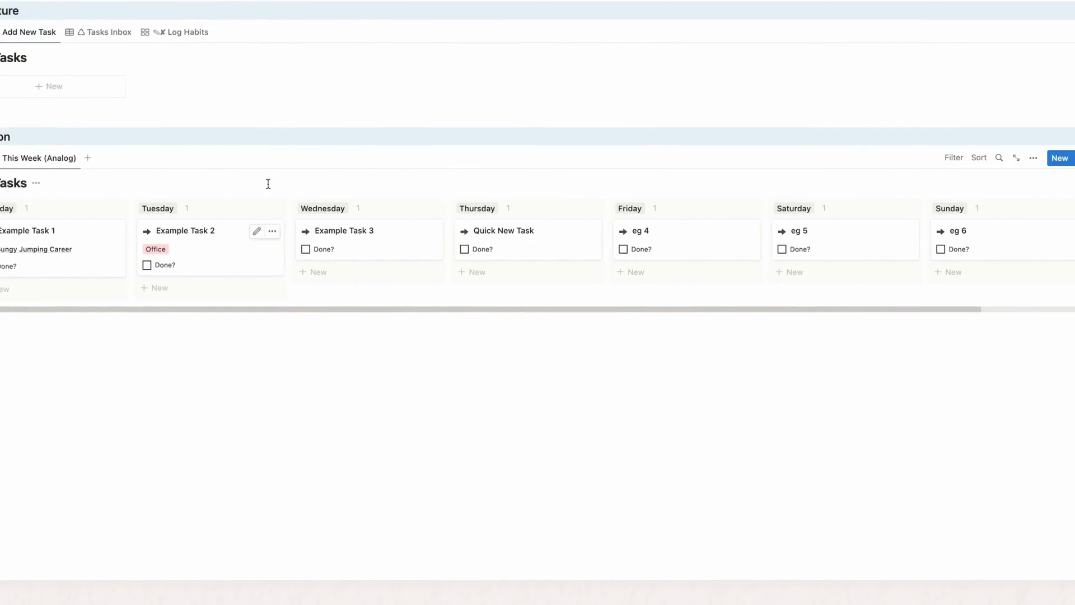
Step: Add an advanced filter to the board where "✓ Add to This Week (Analog)" is not empty
{"action": "left_click", "coordinate": [854, 158]}
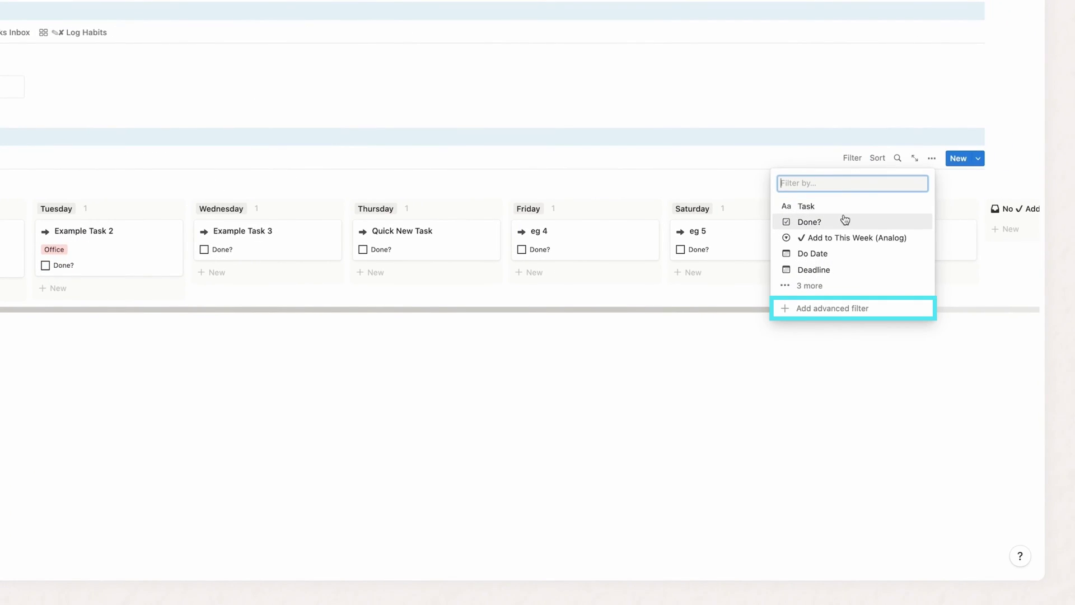
{"action": "left_click", "coordinate": [840, 308]}
{"action": "left_click", "coordinate": [316, 229]}
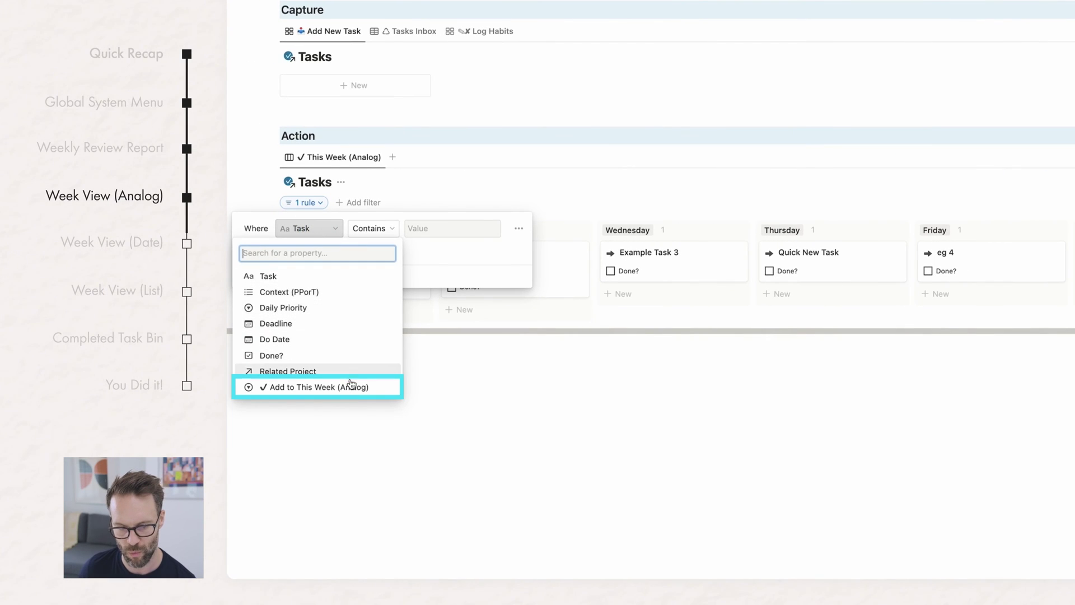
{"action": "left_click", "coordinate": [308, 387]}
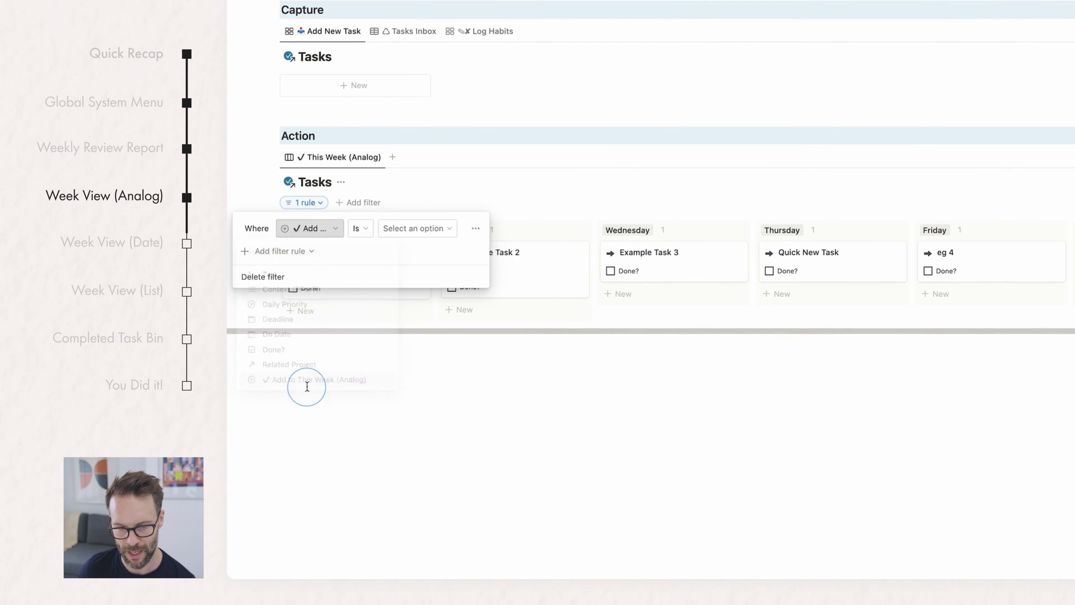
{"action": "left_click", "coordinate": [363, 229]}
{"action": "left_click", "coordinate": [343, 297]}
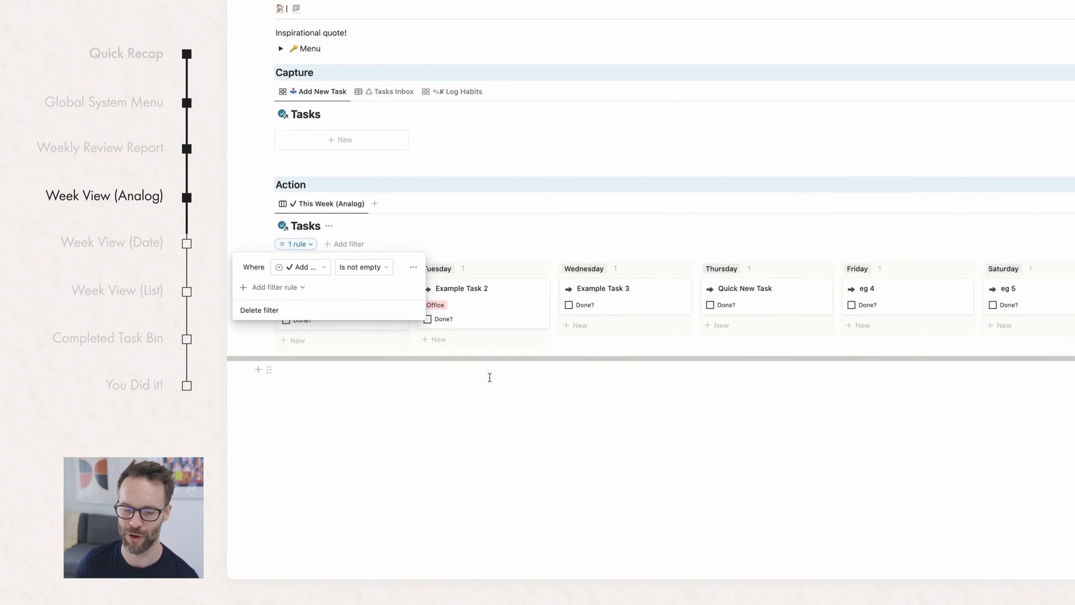
{"action": "left_click", "coordinate": [627, 348]}
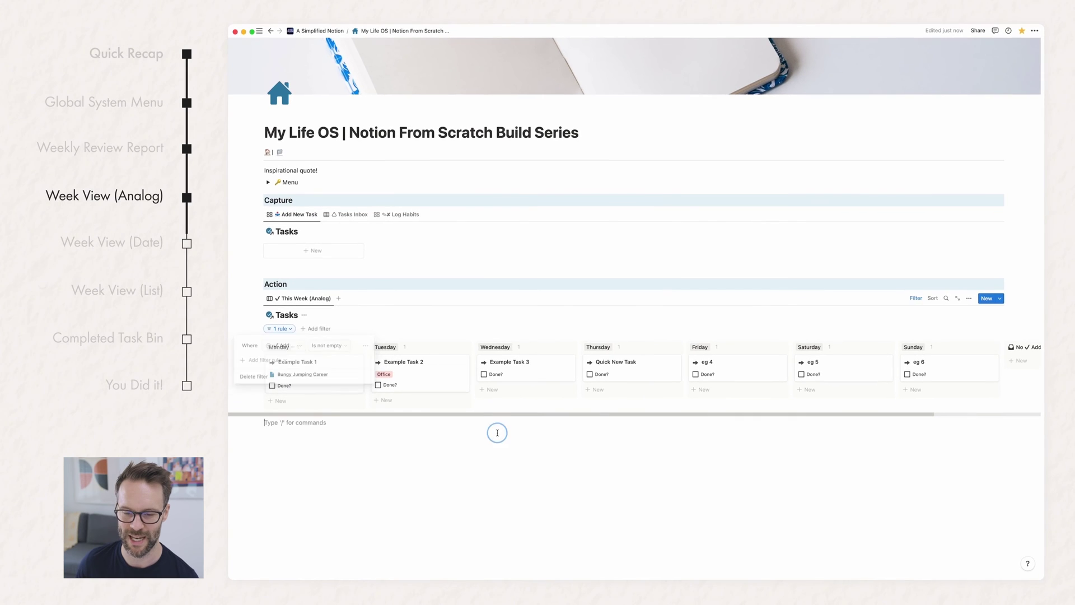
Step: Open Example Task 3, remove its Wednesday assignment from "✓ Add to This Week (Analog)" and close the task
{"action": "left_click", "coordinate": [517, 374]}
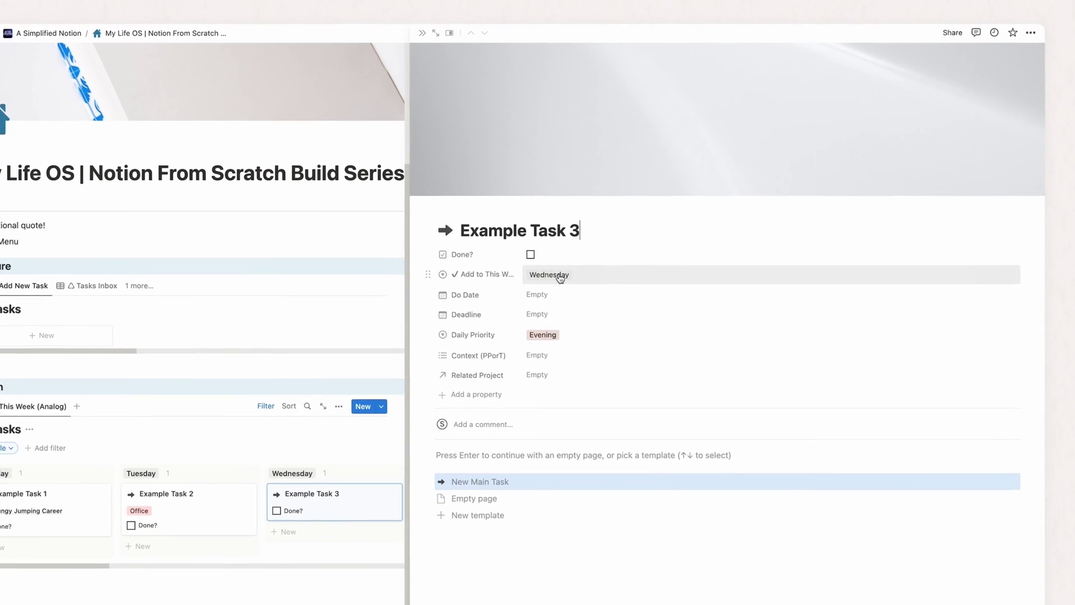
{"action": "left_click", "coordinate": [684, 207]}
{"action": "left_click", "coordinate": [568, 280]}
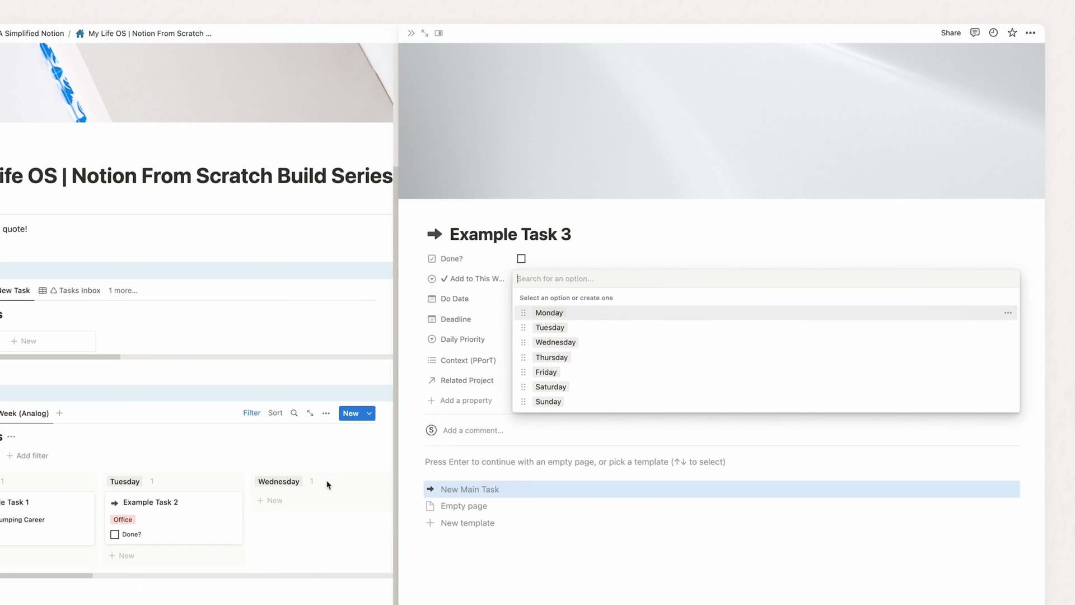
{"action": "left_click", "coordinate": [242, 473]}
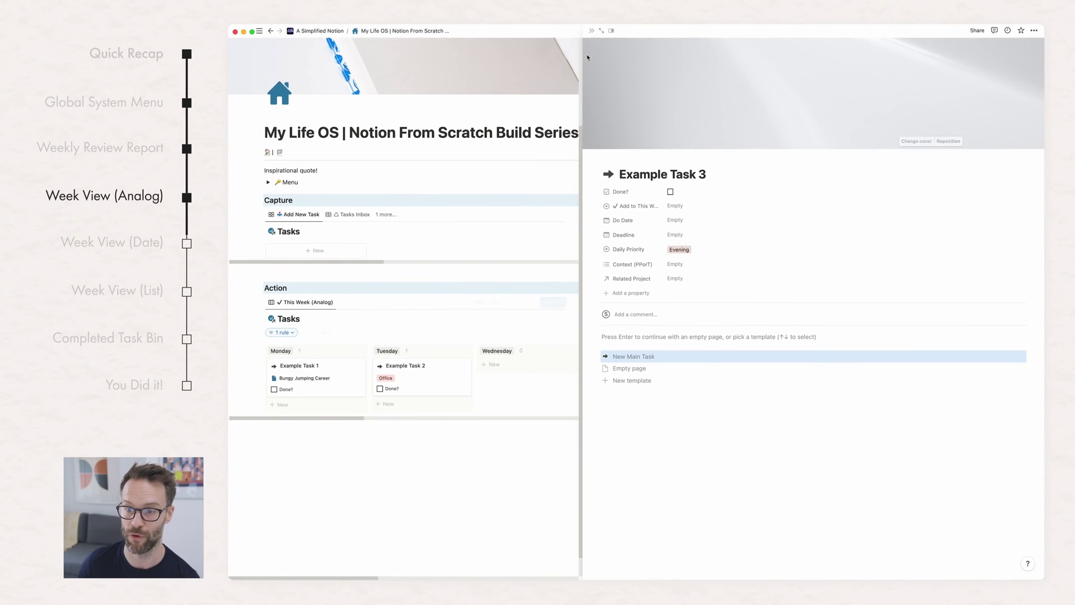
{"action": "left_click", "coordinate": [592, 32]}
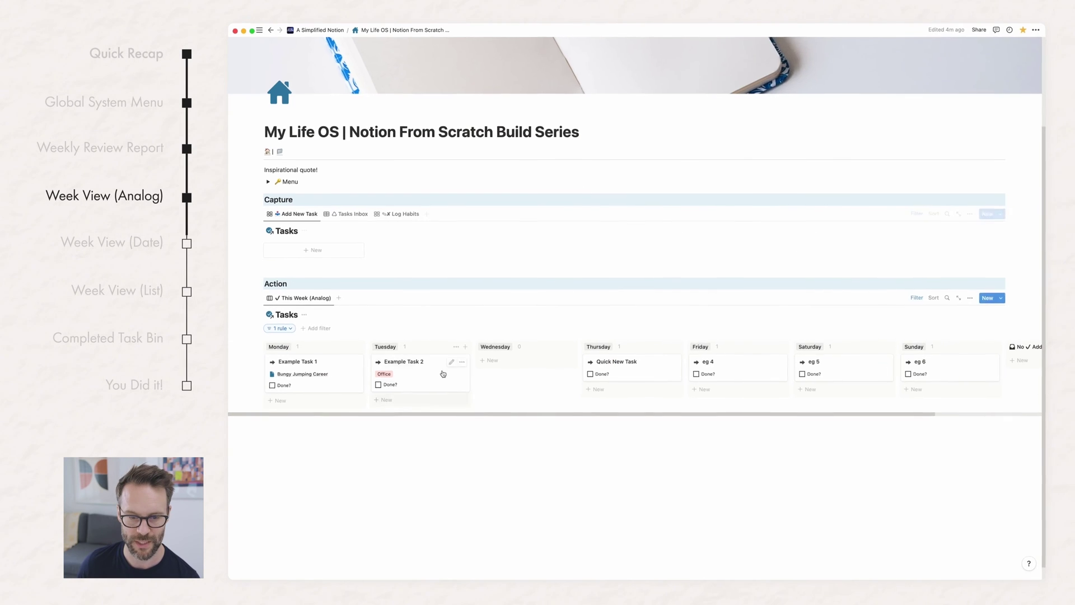
Step: Add a second And rule to the board's filter, based on the Done? property
{"action": "left_click", "coordinate": [303, 206]}
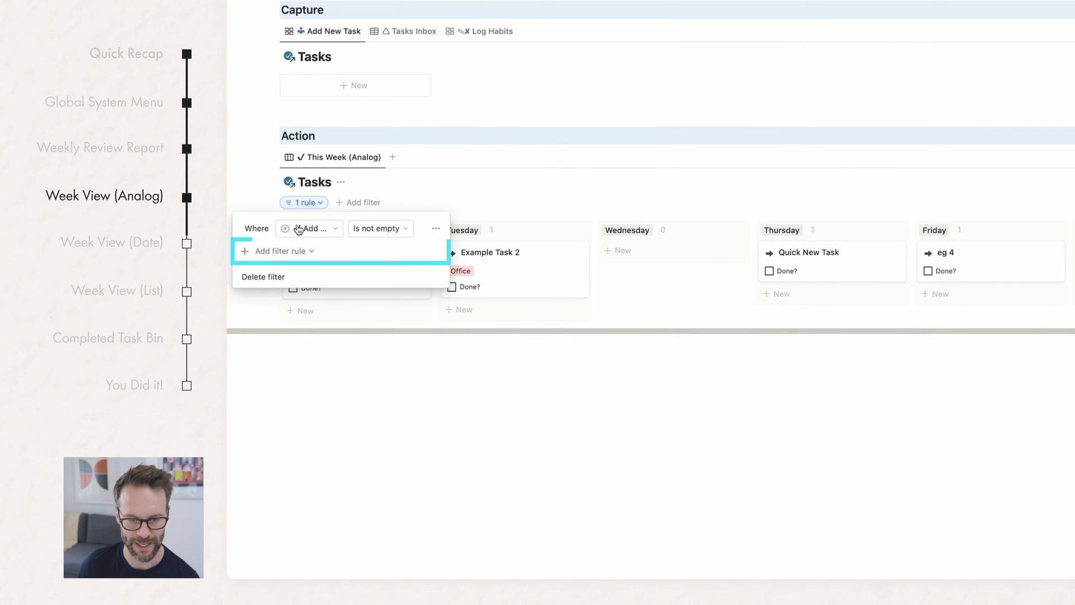
{"action": "left_click", "coordinate": [268, 258]}
{"action": "left_click", "coordinate": [275, 271]}
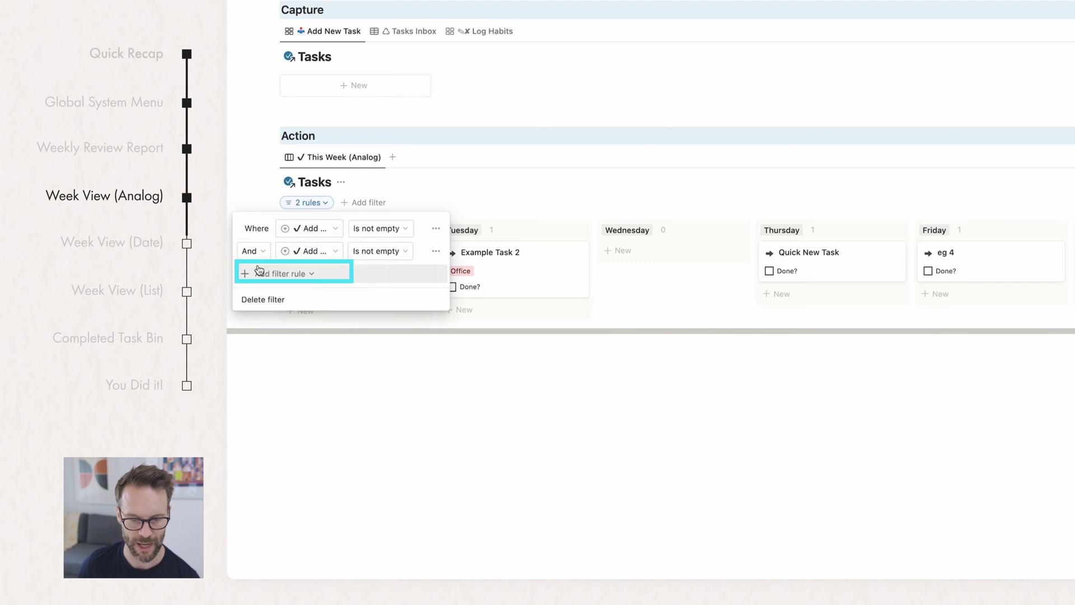
{"action": "left_click", "coordinate": [330, 253]}
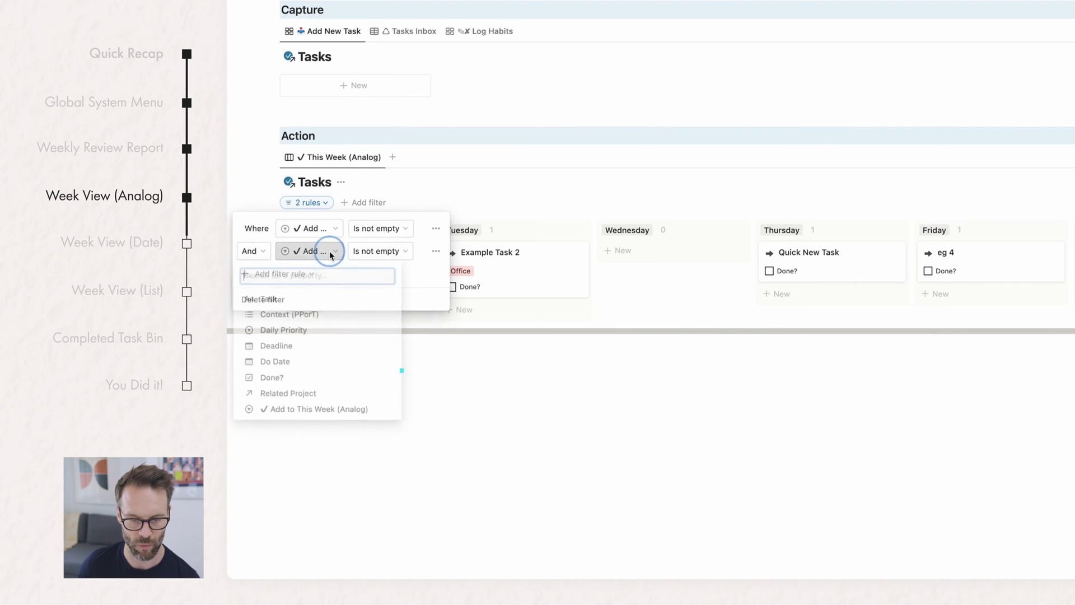
{"action": "left_click", "coordinate": [264, 377]}
Step: Set the Done? filter rule to Is not Checked and test it by ticking Done? on the Example Task 1 card
{"action": "left_click", "coordinate": [369, 251]}
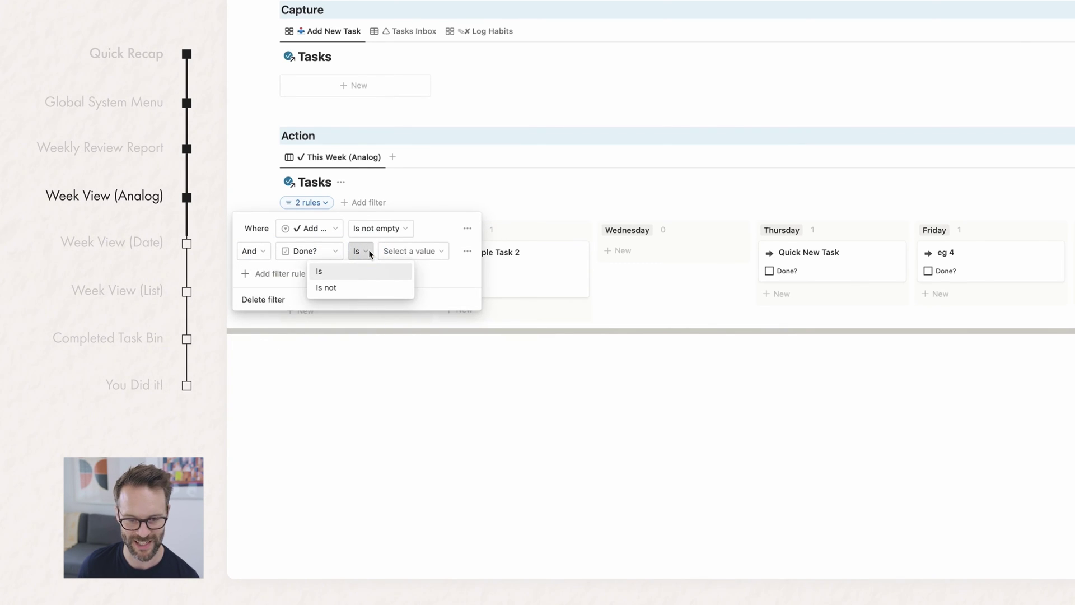
{"action": "left_click", "coordinate": [422, 251]}
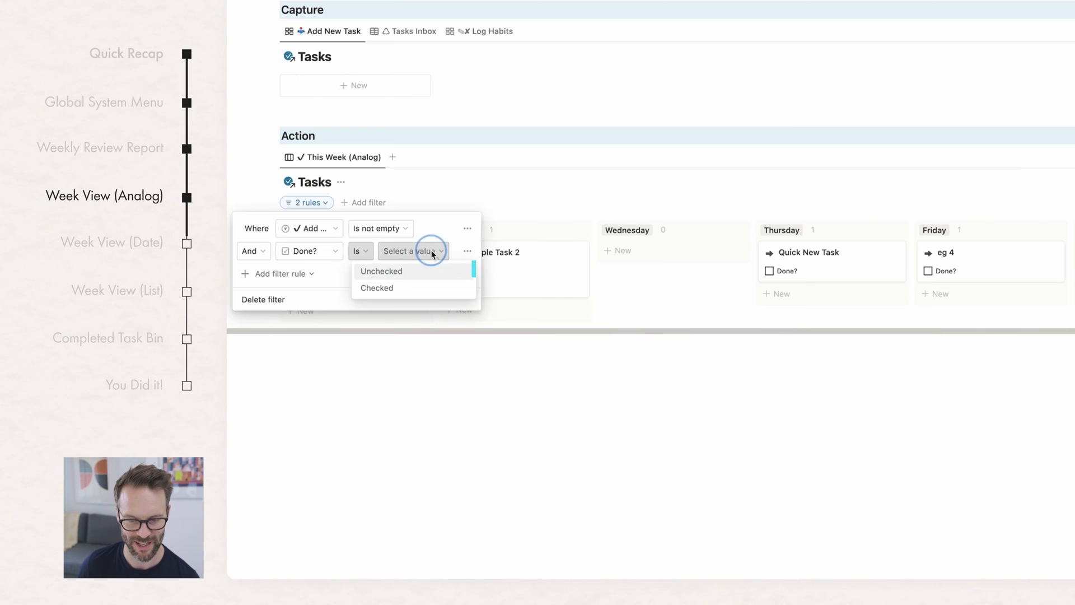
{"action": "left_click", "coordinate": [392, 271]}
{"action": "left_click", "coordinate": [366, 251]}
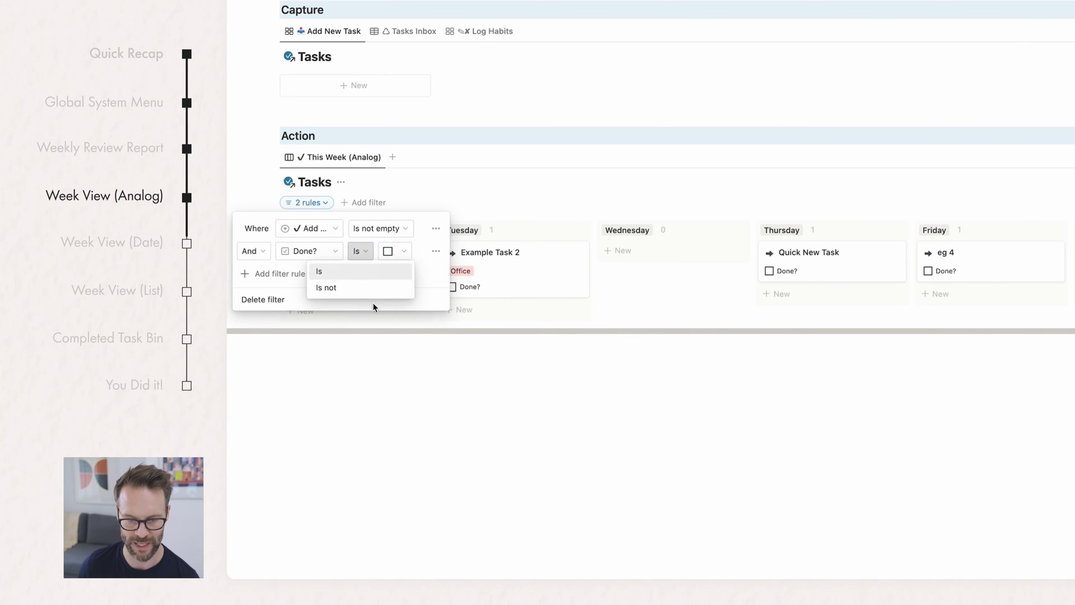
{"action": "left_click", "coordinate": [363, 288]}
{"action": "left_click", "coordinate": [413, 251]}
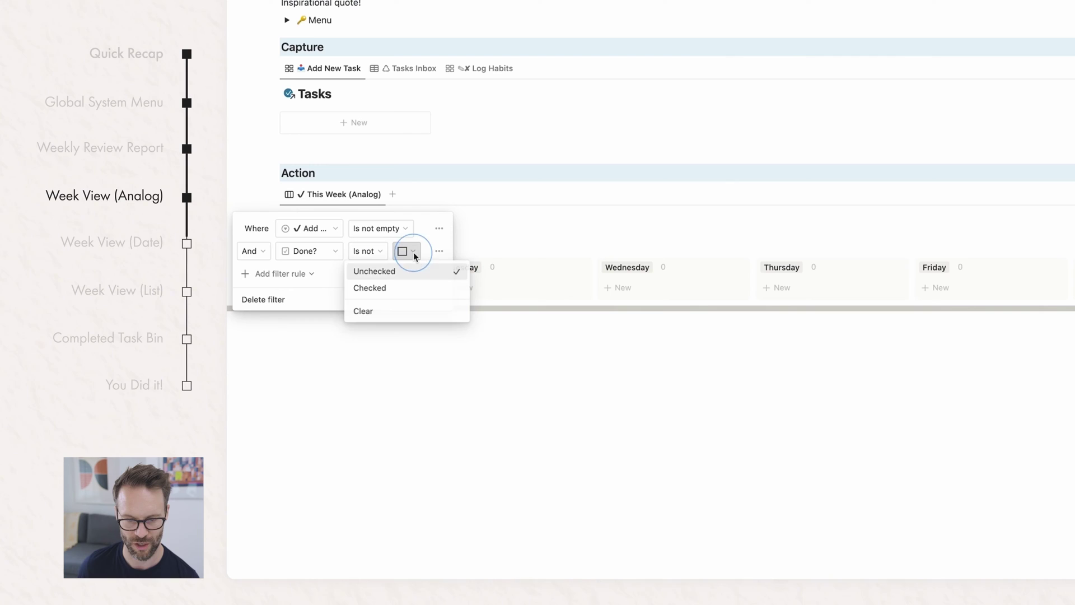
{"action": "left_click", "coordinate": [397, 289]}
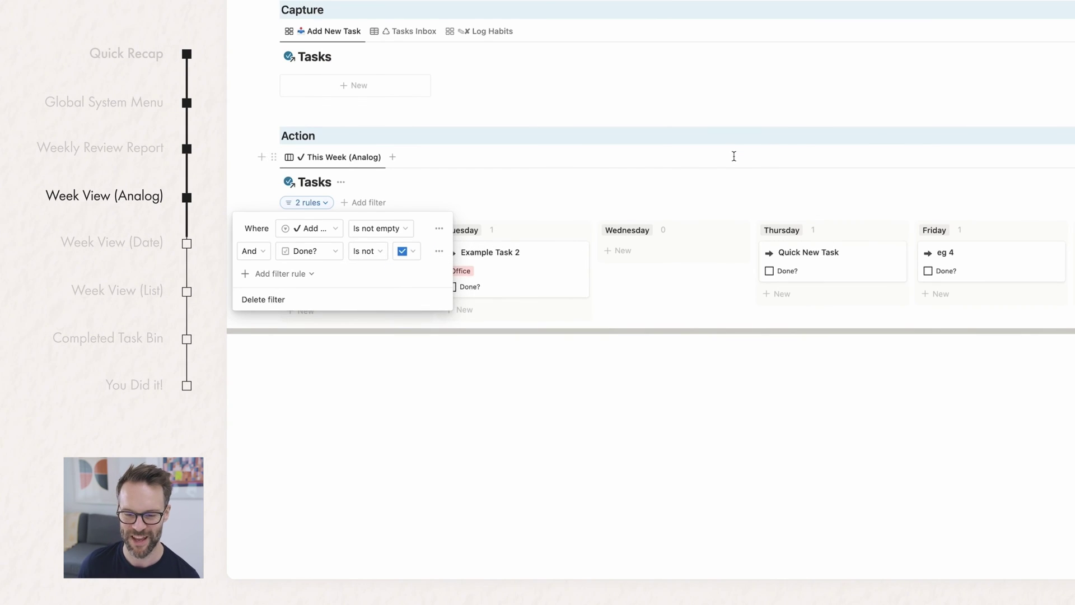
{"action": "left_click", "coordinate": [706, 186]}
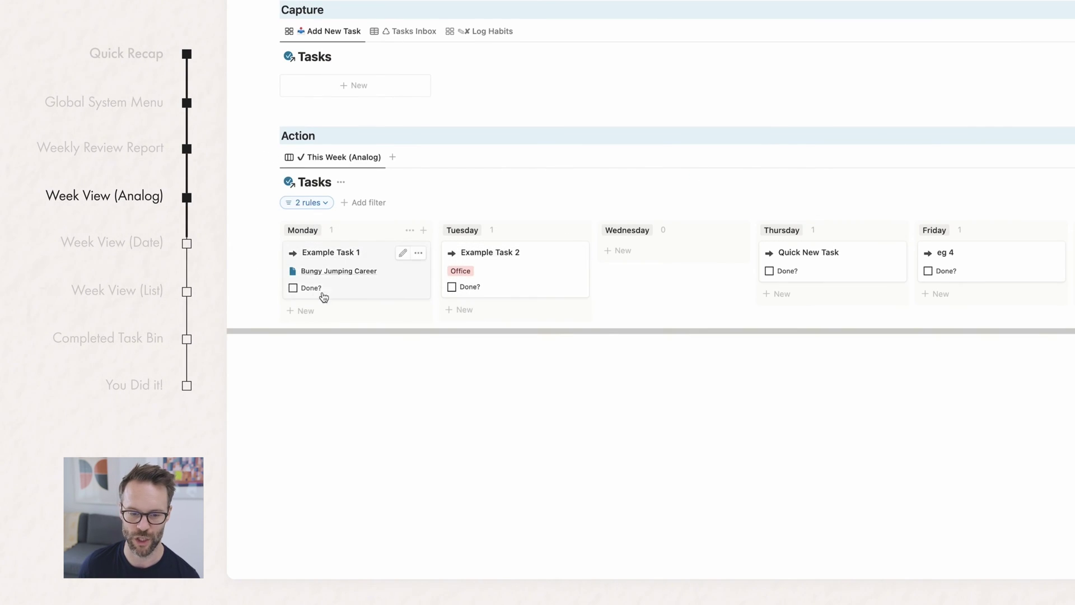
{"action": "left_click", "coordinate": [293, 288]}
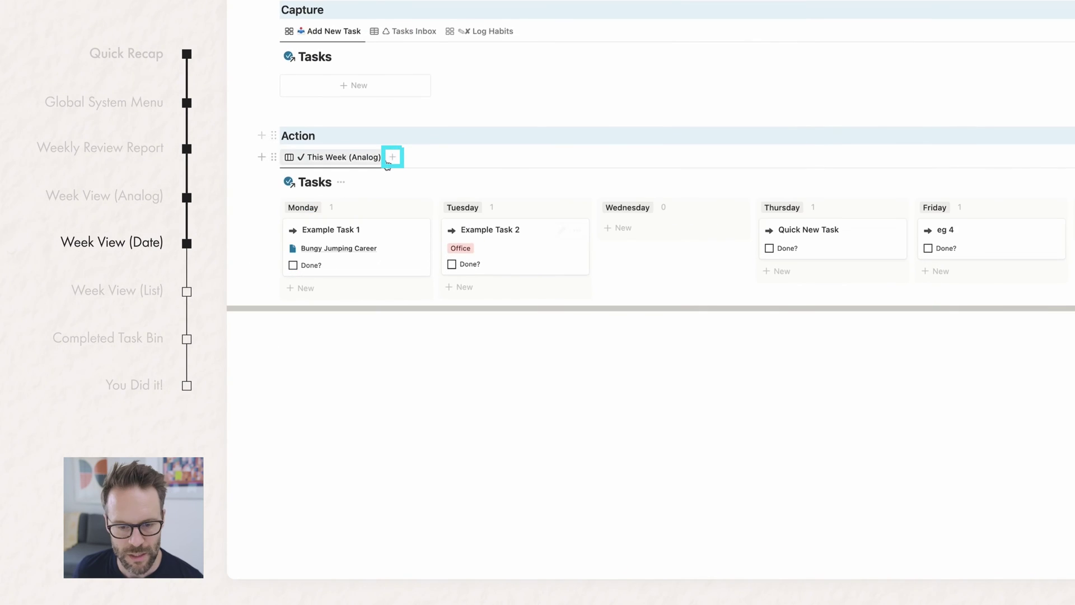
Step: Start adding another database view alongside This Week (Analog) in the Action section
{"action": "left_click", "coordinate": [378, 158]}
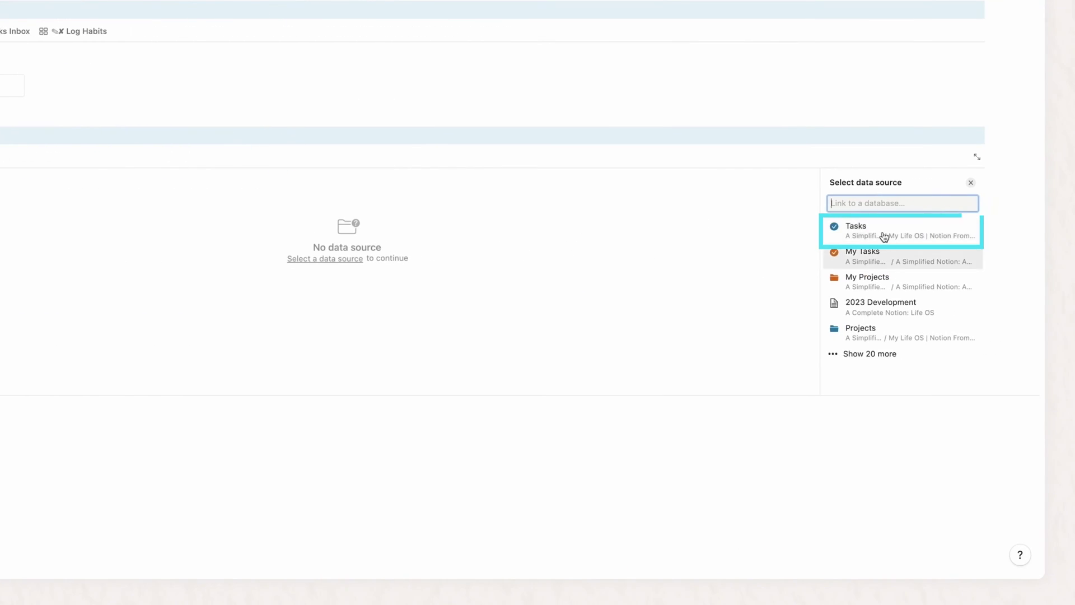
Step: Link the new view in the Action section to the Tasks database, copying the existing This Week (Analog) view
{"action": "left_click", "coordinate": [866, 226]}
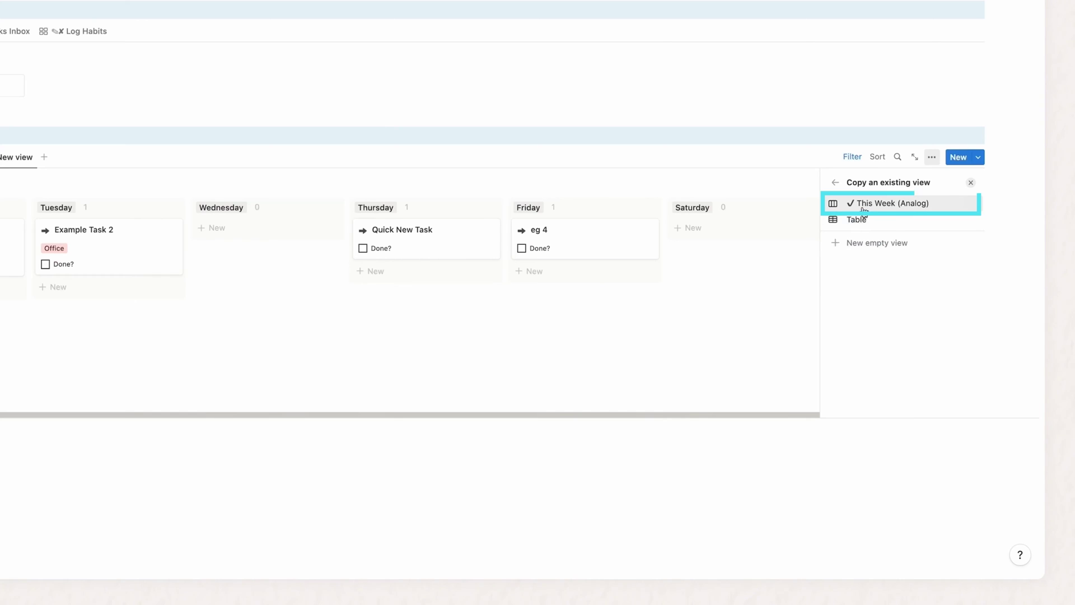
{"action": "left_click", "coordinate": [864, 205]}
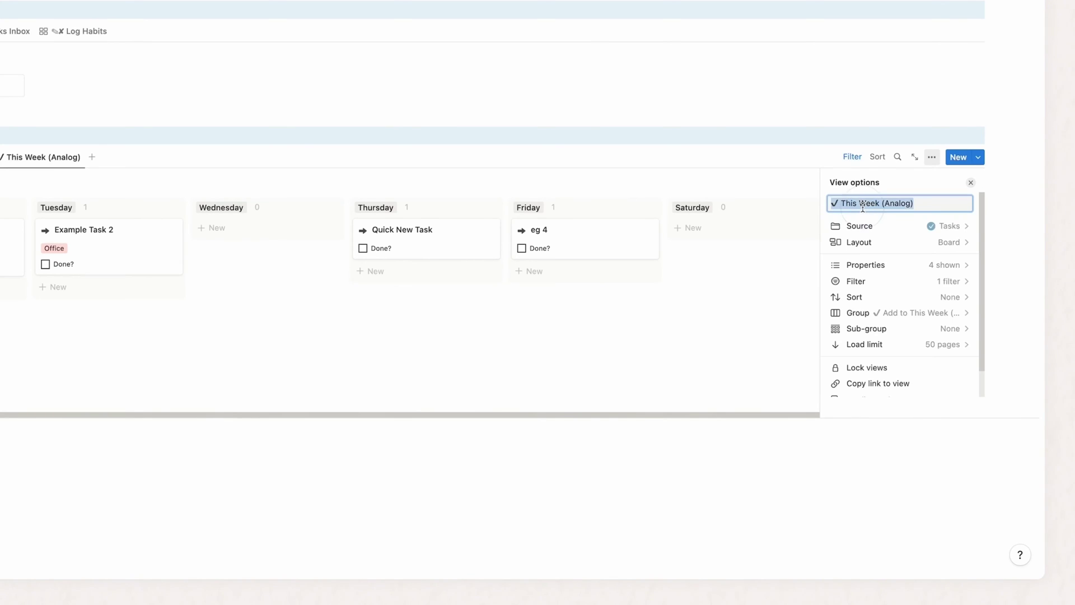
{"action": "left_click", "coordinate": [750, 320]}
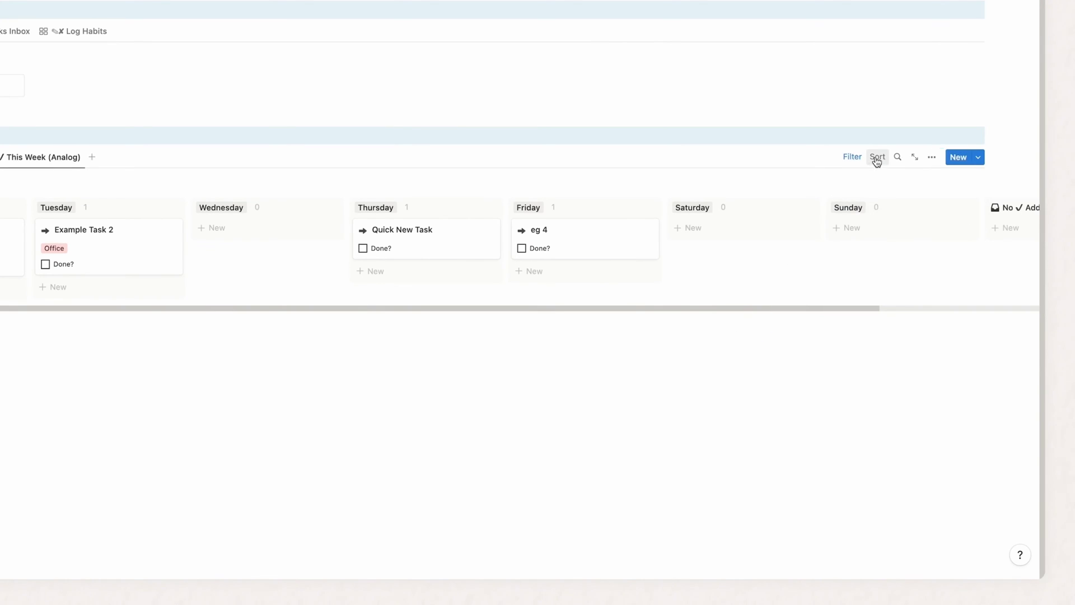
Step: Group the copied This Week board by Do Date and hide its No Do Date group
{"action": "left_click", "coordinate": [933, 158]}
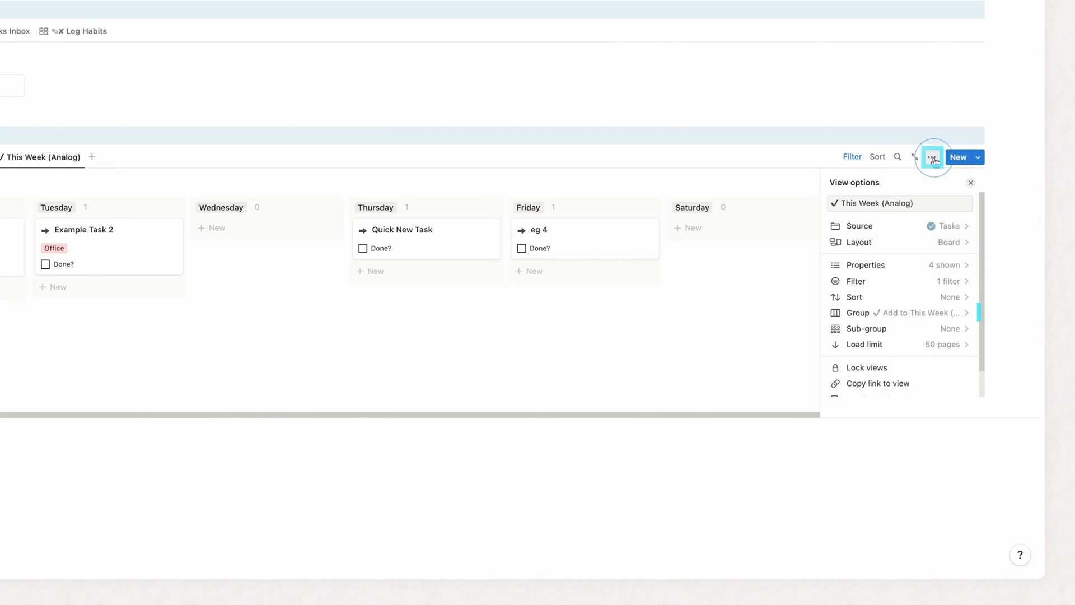
{"action": "left_click", "coordinate": [900, 312]}
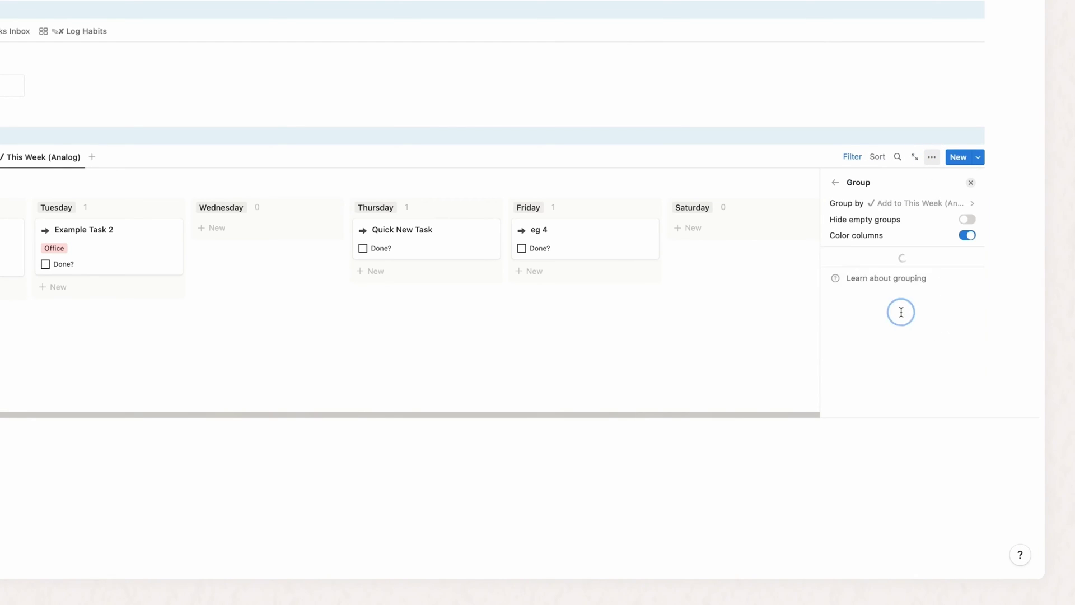
{"action": "left_click", "coordinate": [906, 203]}
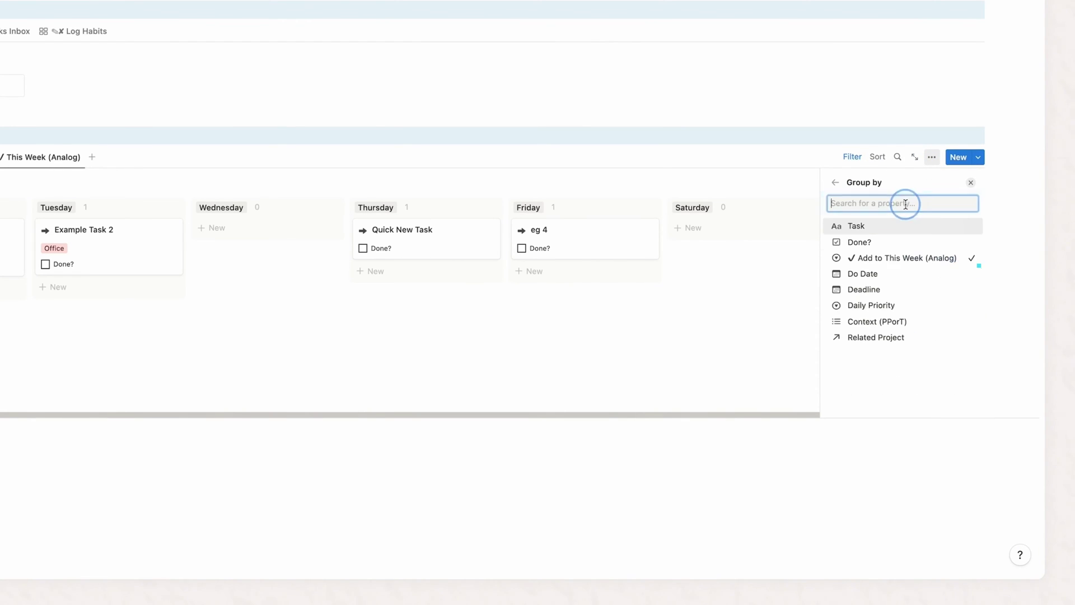
{"action": "left_click", "coordinate": [868, 274]}
{"action": "key", "text": "Escape"}
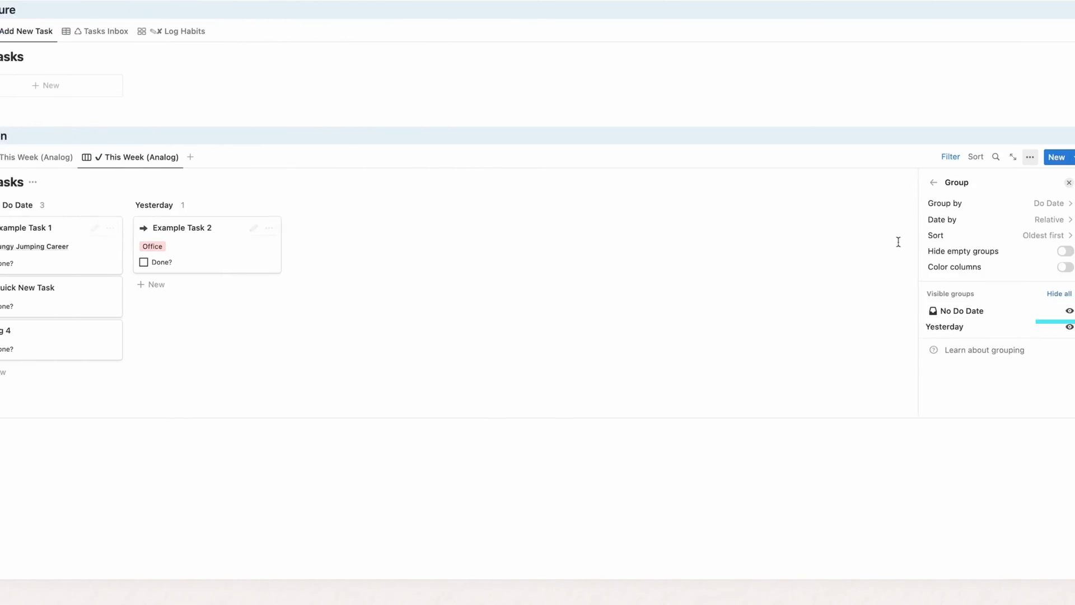
{"action": "left_click", "coordinate": [1069, 311]}
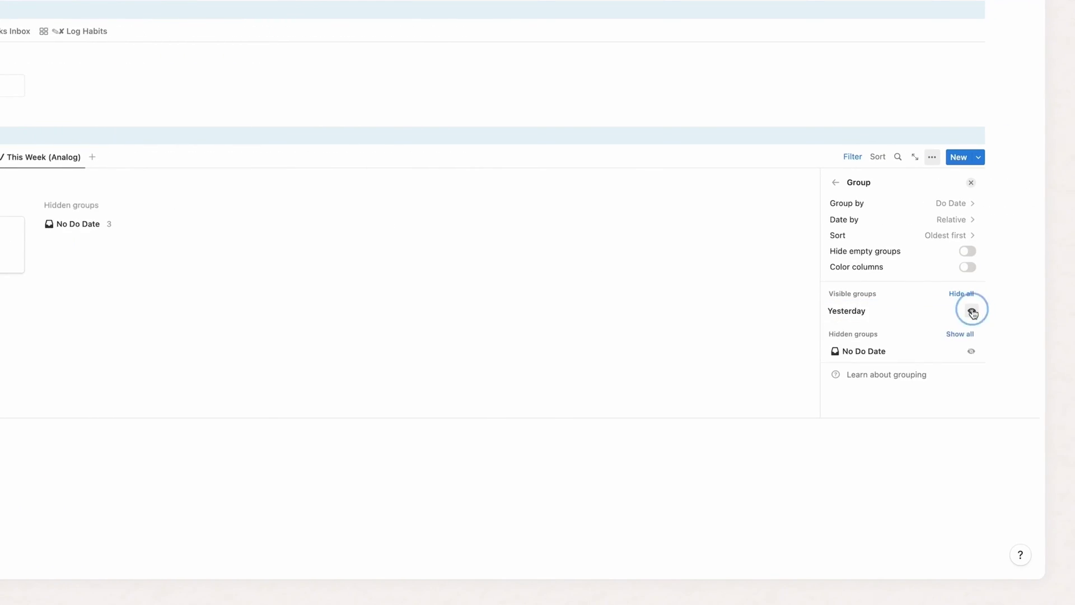
{"action": "key", "text": "Escape"}
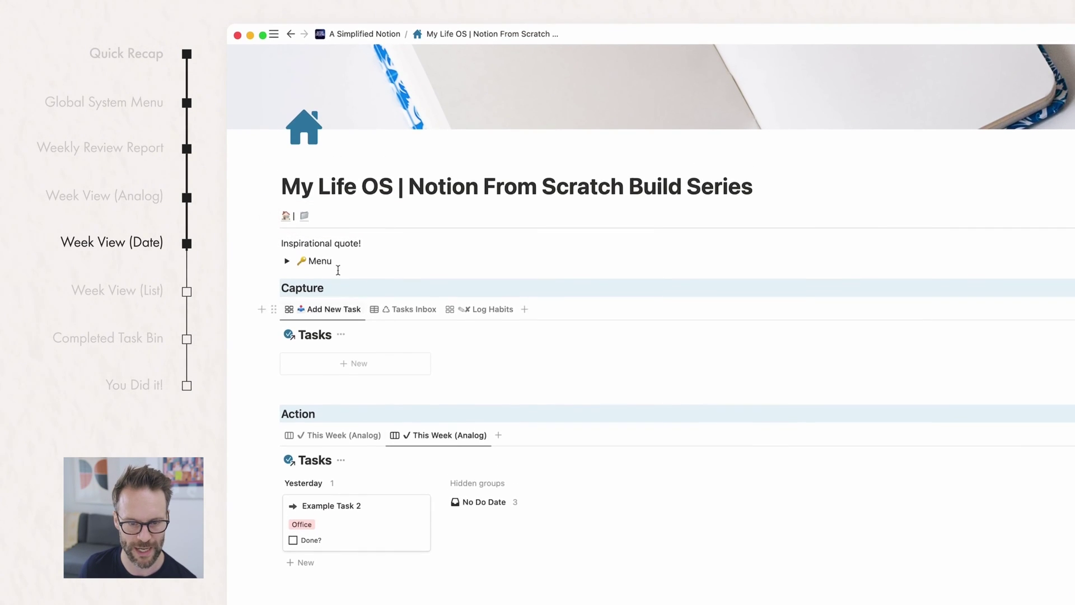
Step: In the Tasks database, set the Do Date of Example Task 1 to October 11, 2022 and Example Task 3 to October 12, 2022
{"action": "left_click", "coordinate": [316, 335]}
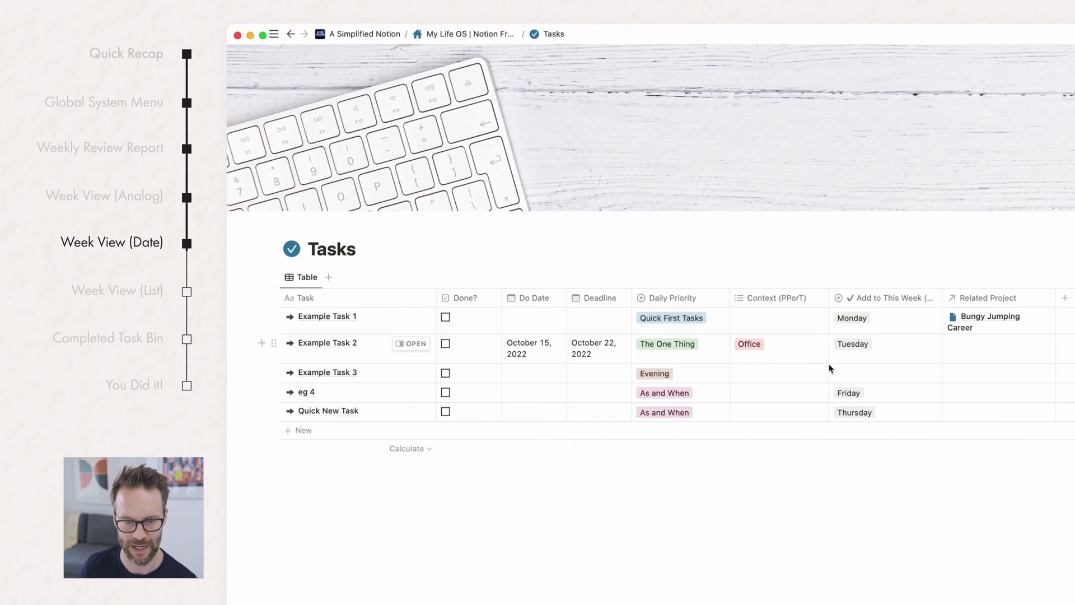
{"action": "left_click", "coordinate": [527, 321]}
{"action": "left_click", "coordinate": [539, 439]}
{"action": "left_click", "coordinate": [532, 376]}
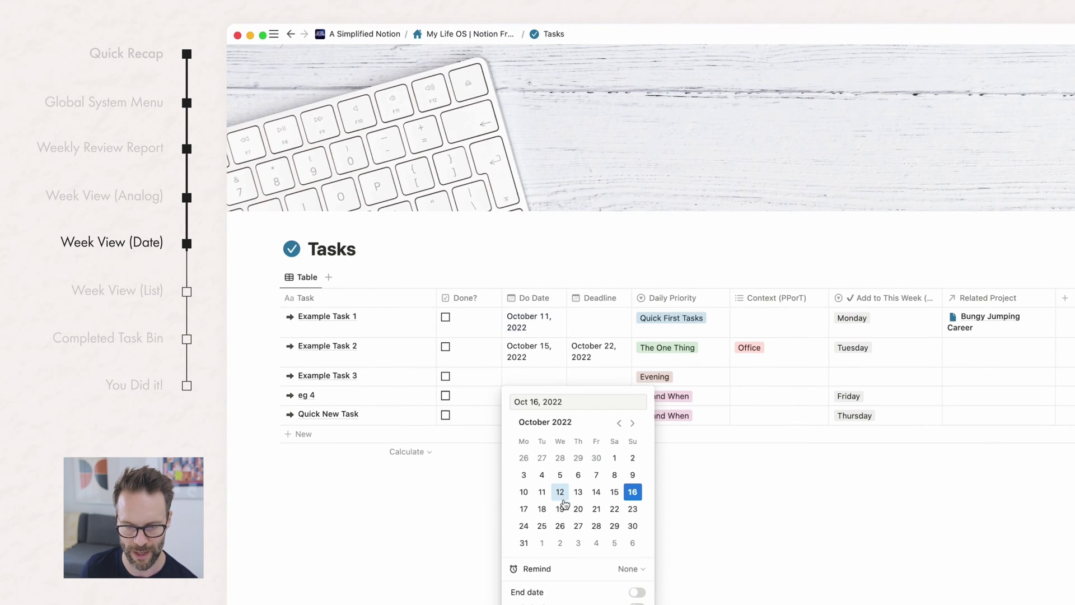
{"action": "left_click", "coordinate": [555, 494]}
Step: Set the Do Date of eg 4 to October 10, 2022 and Quick New Task to October 14, 2022
{"action": "left_click", "coordinate": [532, 405]}
{"action": "left_click", "coordinate": [524, 522]}
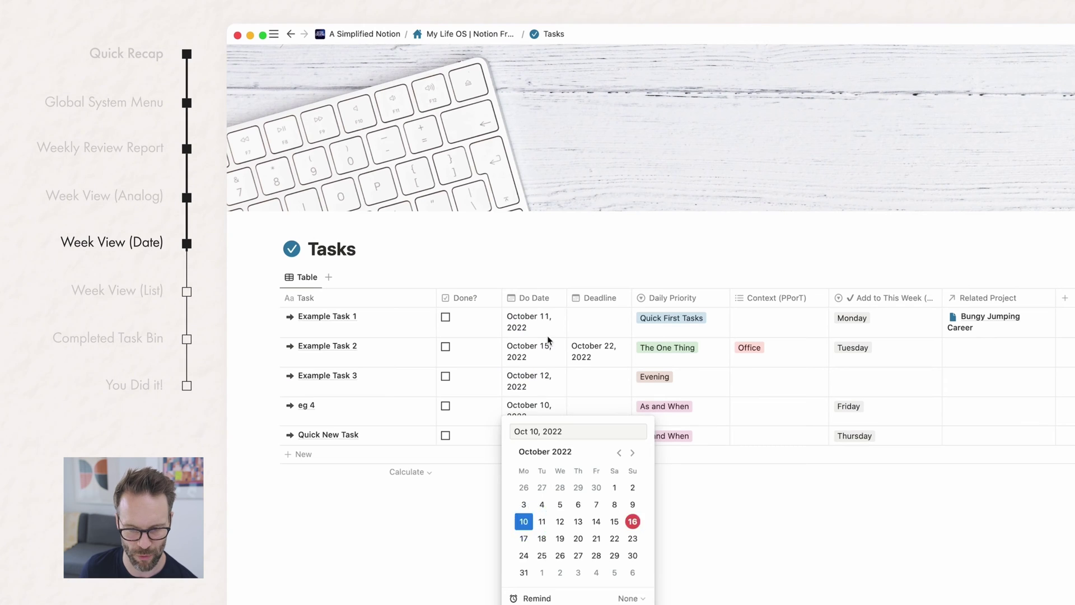
{"action": "left_click", "coordinate": [541, 440]}
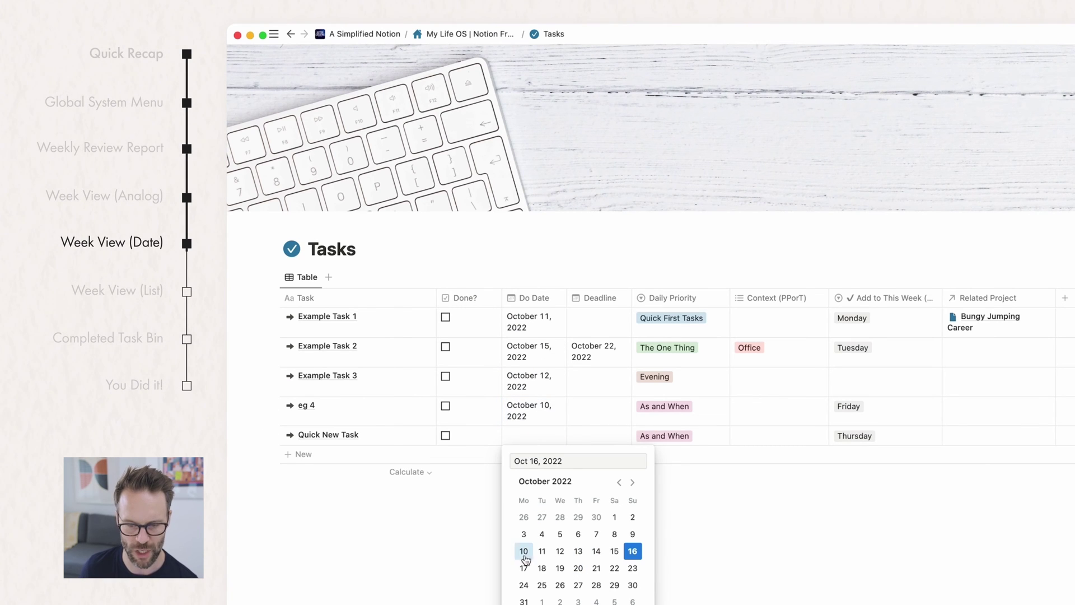
{"action": "left_click", "coordinate": [597, 551]}
{"action": "key", "text": "Escape"}
Step: Add the tasks e.g 5 and e.g 6 with Do Dates of October 13 and October 16, 2022
{"action": "left_click", "coordinate": [301, 463]}
{"action": "type", "text": "e"}
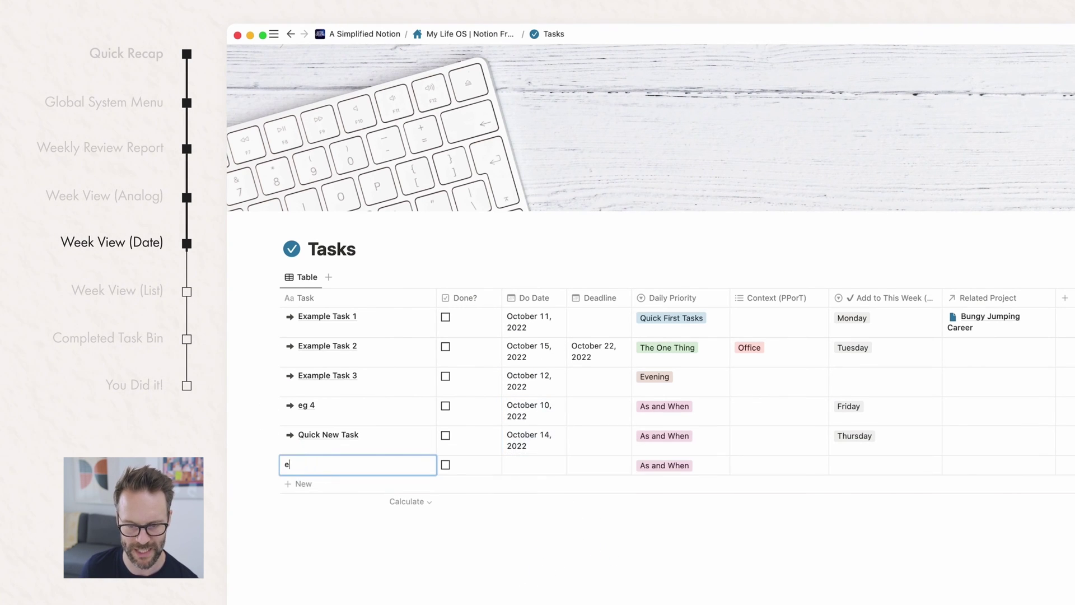
{"action": "type", "text": ".g 5"}
{"action": "key", "text": "Escape"}
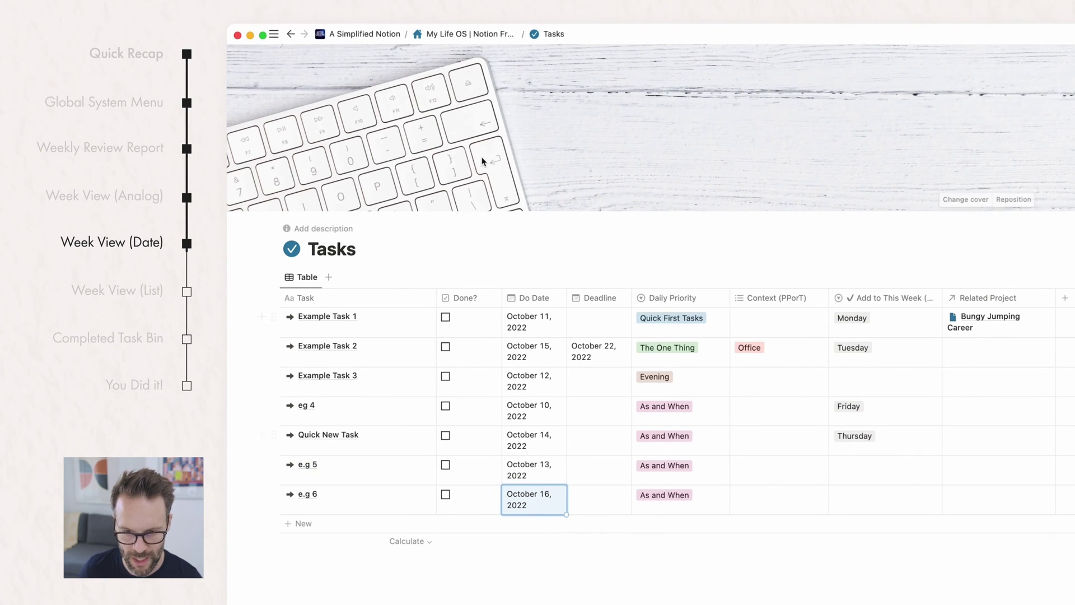
Step: Compare the date-grouped board on the My Life OS page with the This Week (Do Date) board of the Analog Life OS page
{"action": "left_click", "coordinate": [454, 36]}
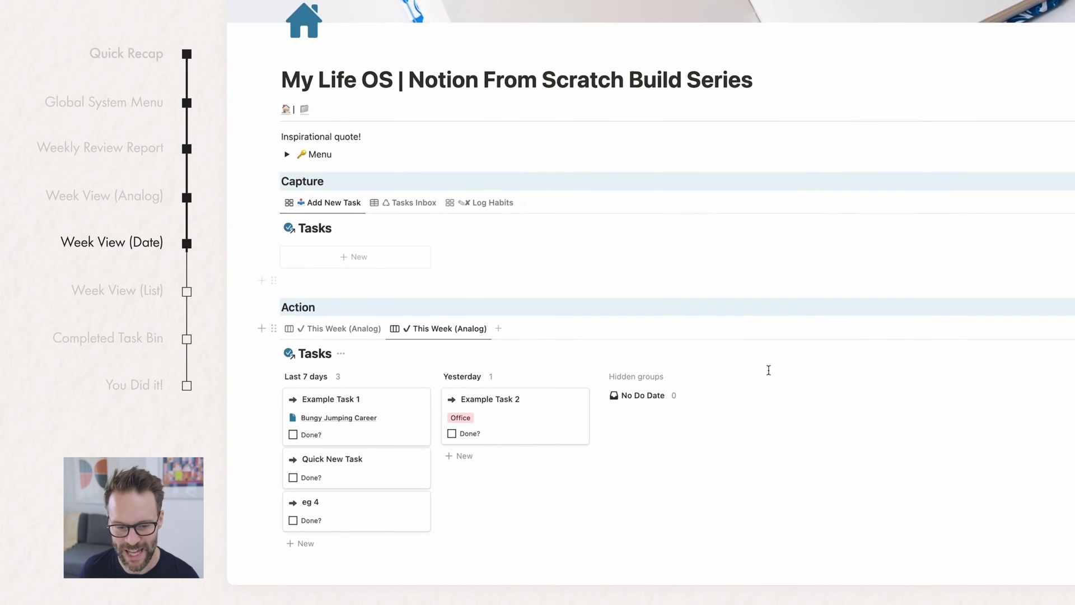
{"action": "scroll", "coordinate": [636, 493], "scroll_direction": "down", "scroll_amount": 3}
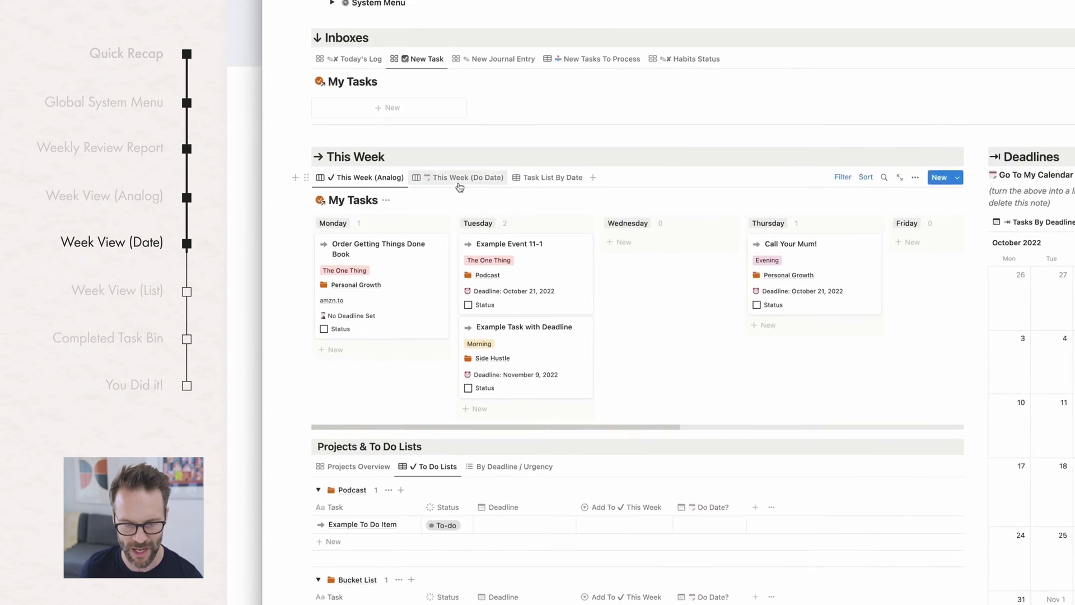
{"action": "left_click", "coordinate": [478, 166]}
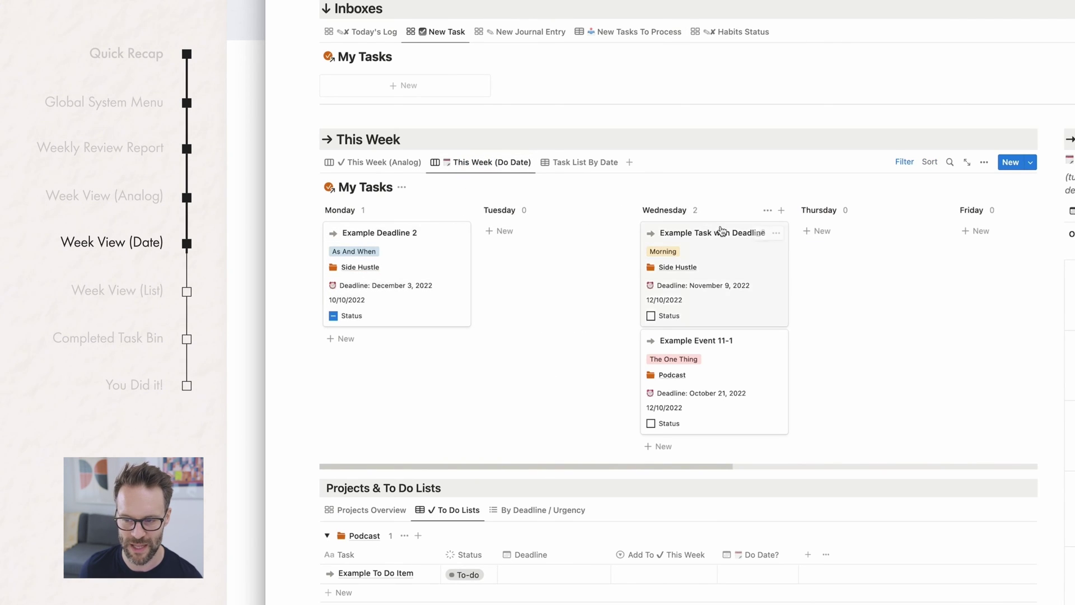
{"action": "scroll", "coordinate": [721, 232], "scroll_direction": "right", "scroll_amount": 10}
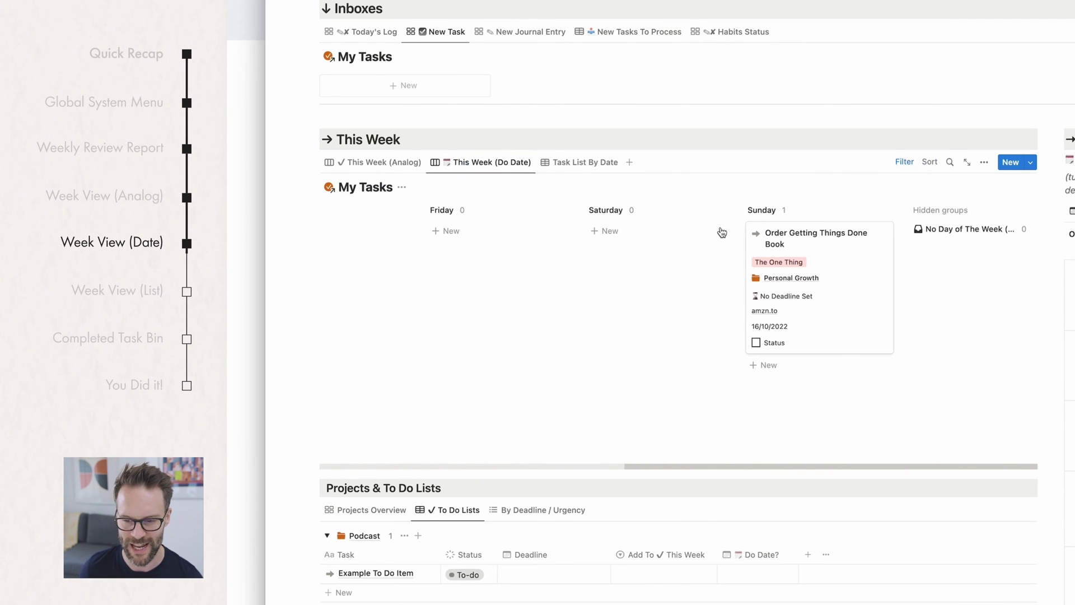
{"action": "scroll", "coordinate": [637, 306], "scroll_direction": "left", "scroll_amount": 10}
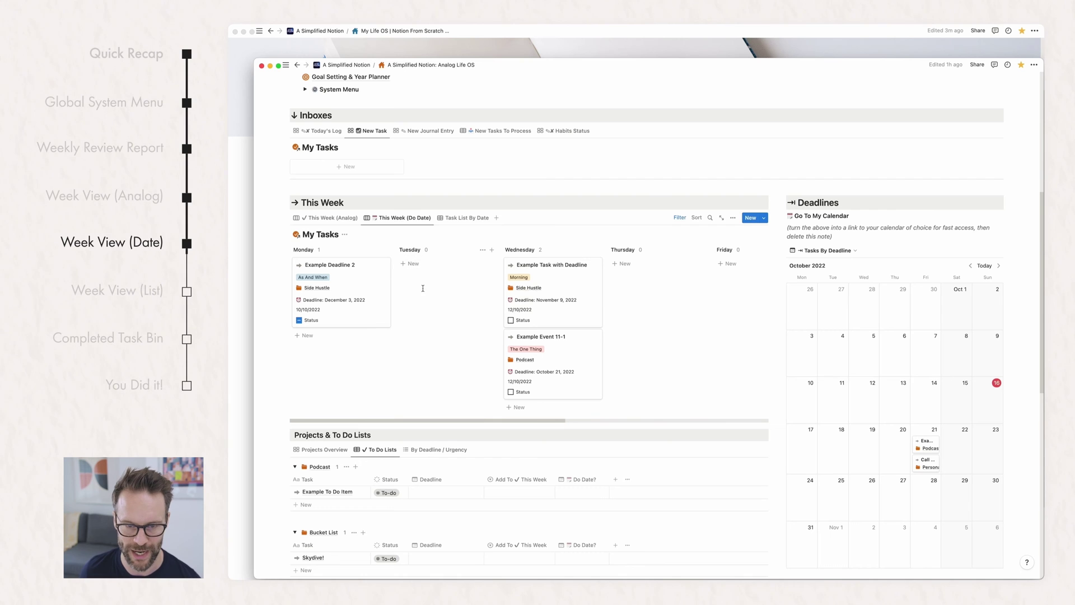
Step: Examine the Day of The Week and Do Date This Week? formulas in the My Tasks database of the Analog Life OS
{"action": "left_click", "coordinate": [322, 235]}
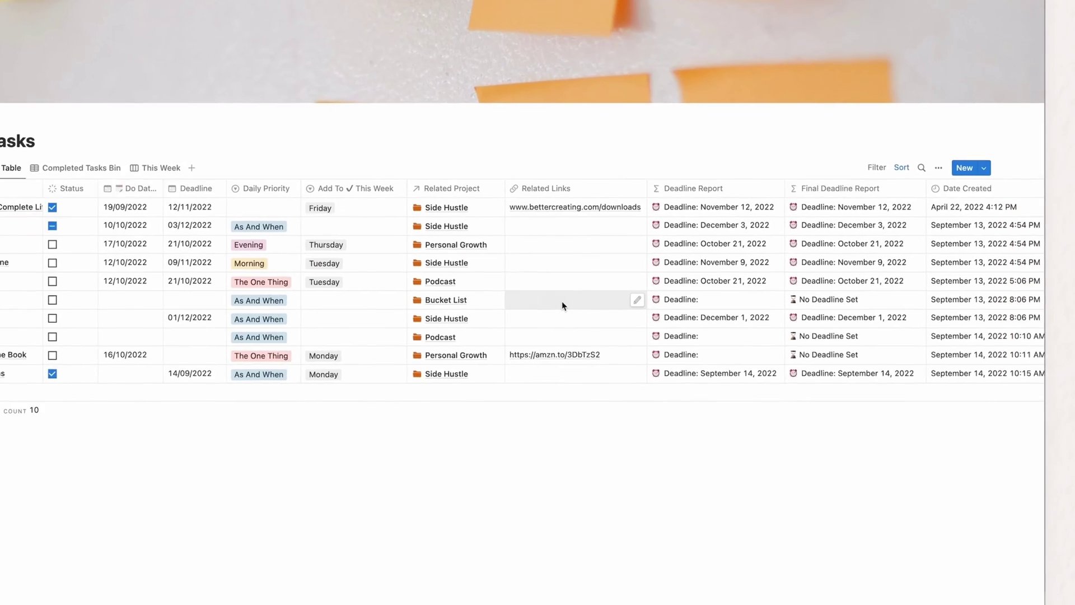
{"action": "scroll", "coordinate": [683, 312], "scroll_direction": "right", "scroll_amount": 5}
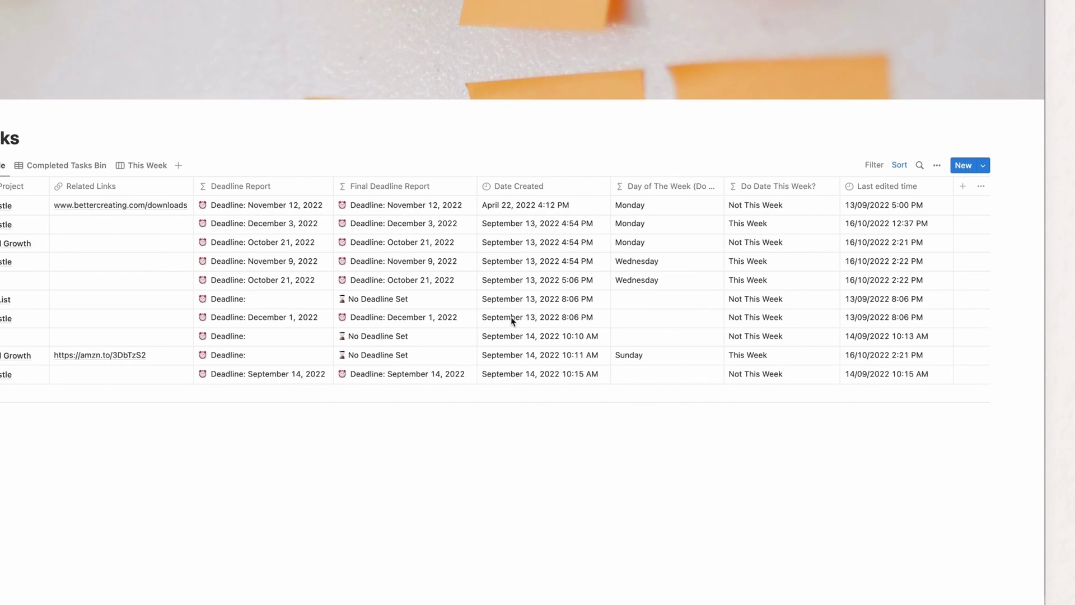
{"action": "left_click", "coordinate": [650, 229]}
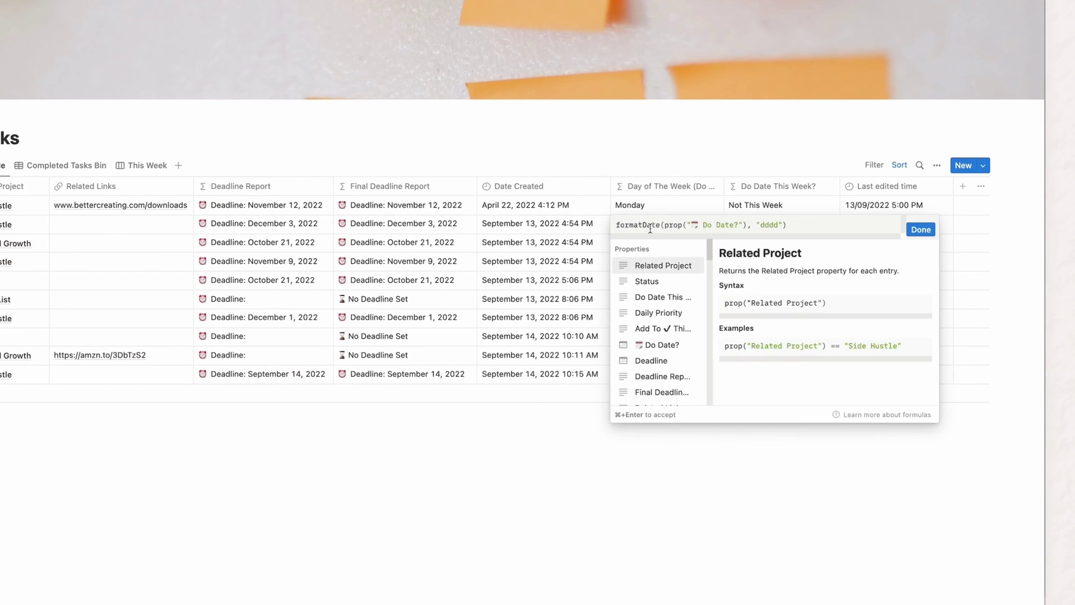
{"action": "left_click", "coordinate": [765, 202]}
{"action": "left_click", "coordinate": [765, 205]}
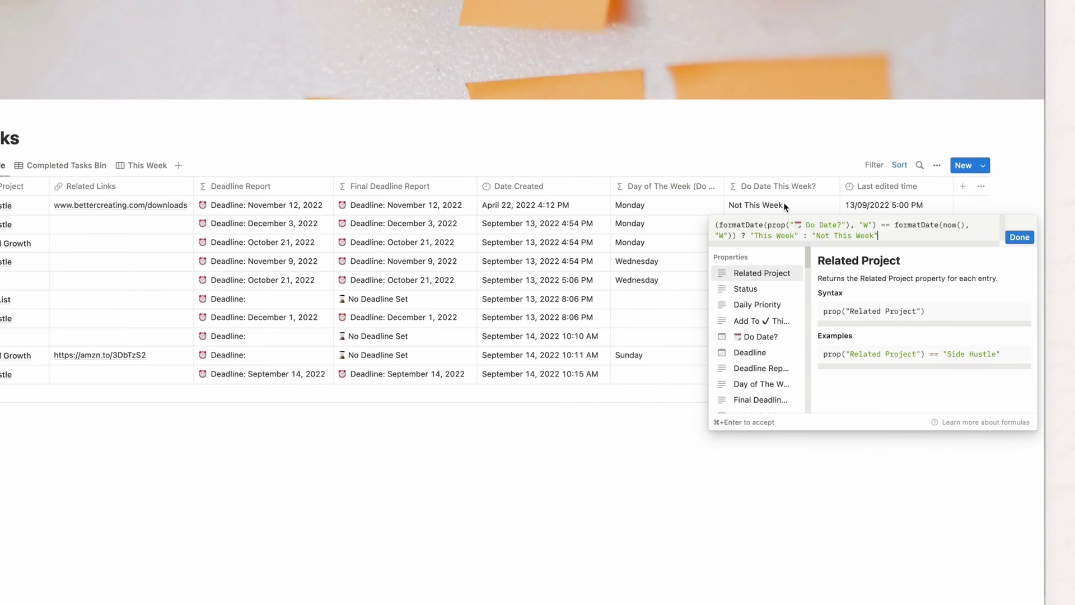
{"action": "left_click", "coordinate": [784, 205]}
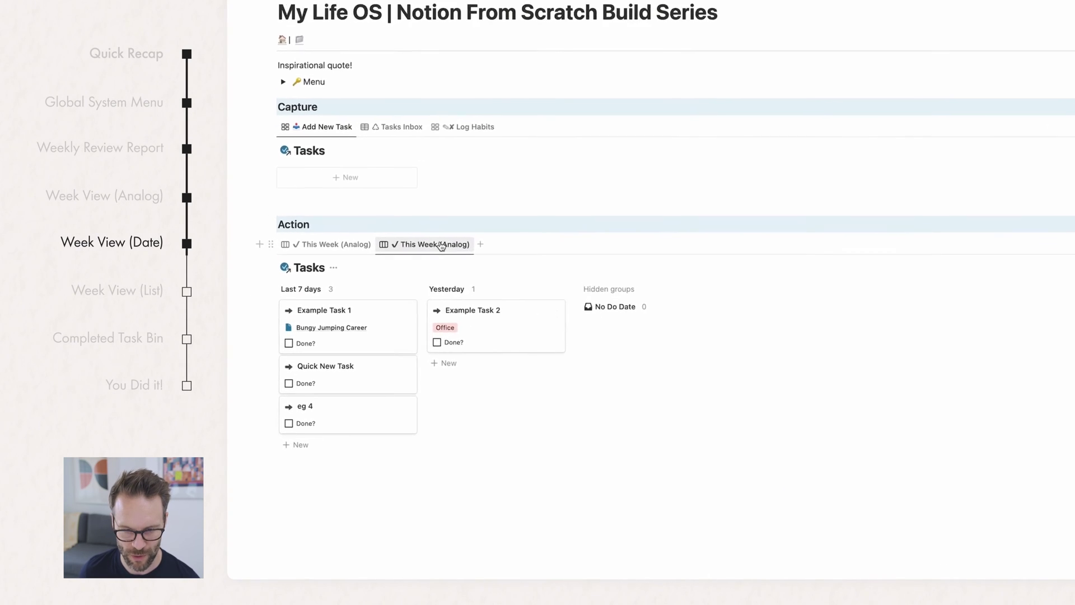
Step: Rename the second This Week view on the My Life OS page to "This Week by Date", keeping its check mark
{"action": "left_click", "coordinate": [442, 246]}
{"action": "left_click", "coordinate": [442, 254]}
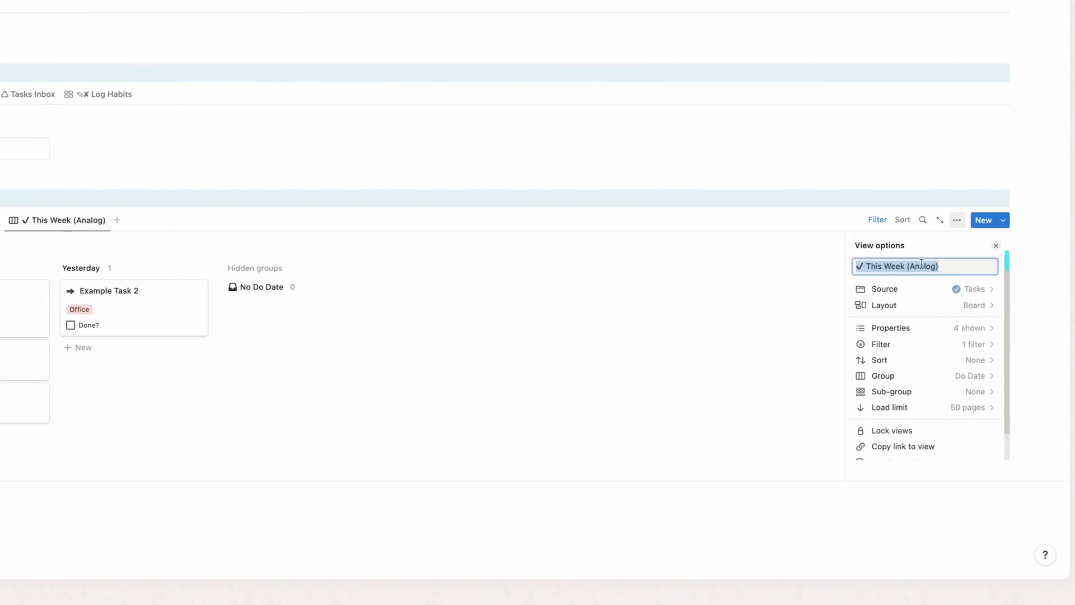
{"action": "left_click_drag", "start_coordinate": [939, 266], "coordinate": [910, 266]}
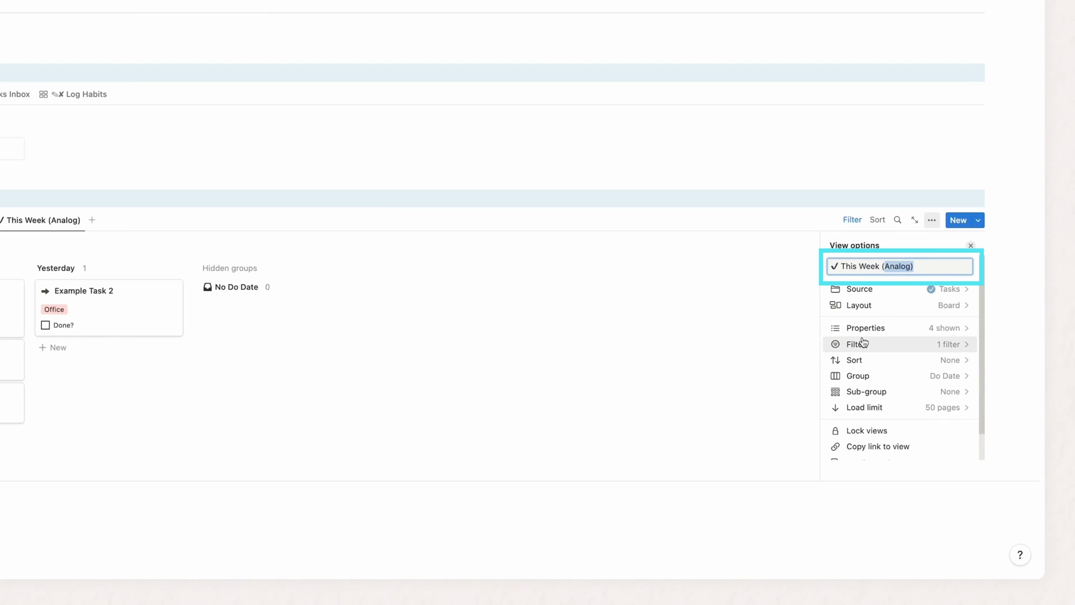
{"action": "key", "text": "BackSpace"}
{"action": "key", "text": "BackSpace"}
{"action": "type", "text": "by Date"}
Step: Replace the check mark in the This Week by Date view's name with a calendar emoji
{"action": "left_click", "coordinate": [840, 266]}
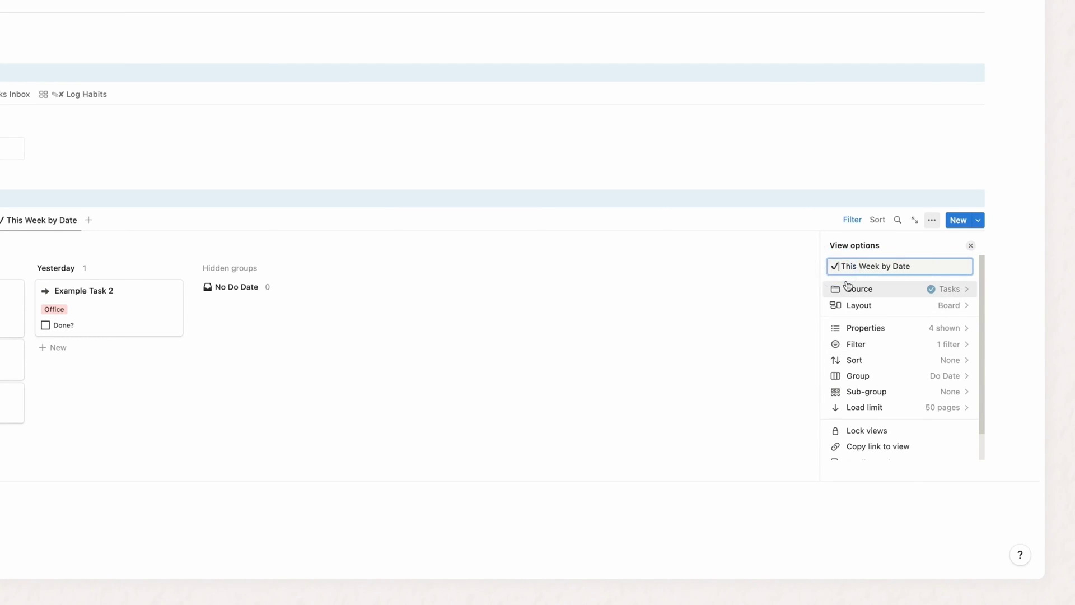
{"action": "key", "text": "BackSpace"}
{"action": "key", "text": "ctrl+super+space"}
{"action": "type", "text": "c"}
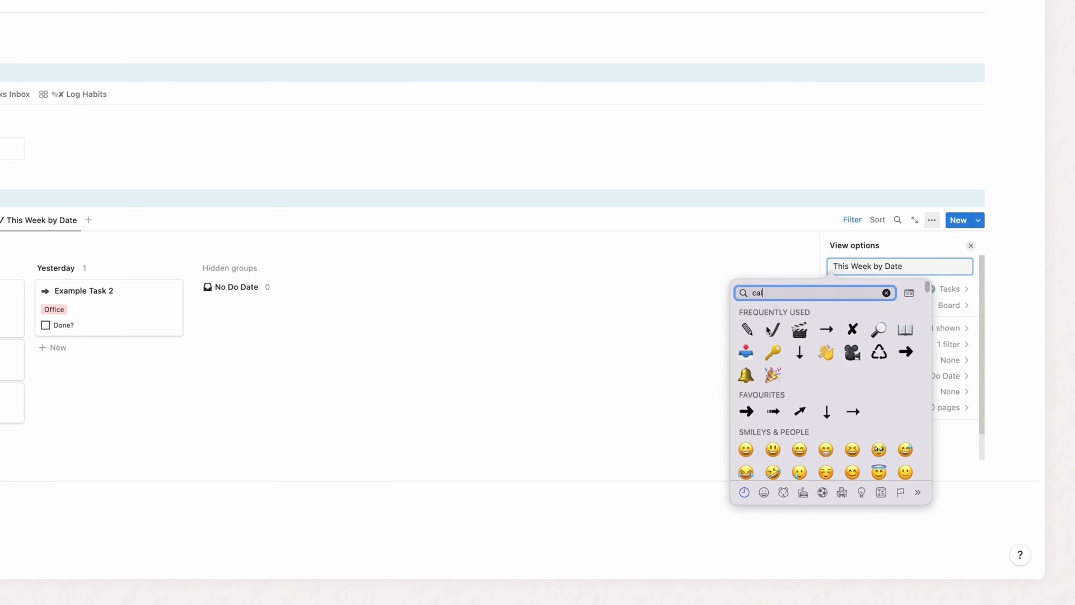
{"action": "left_click", "coordinate": [772, 340]}
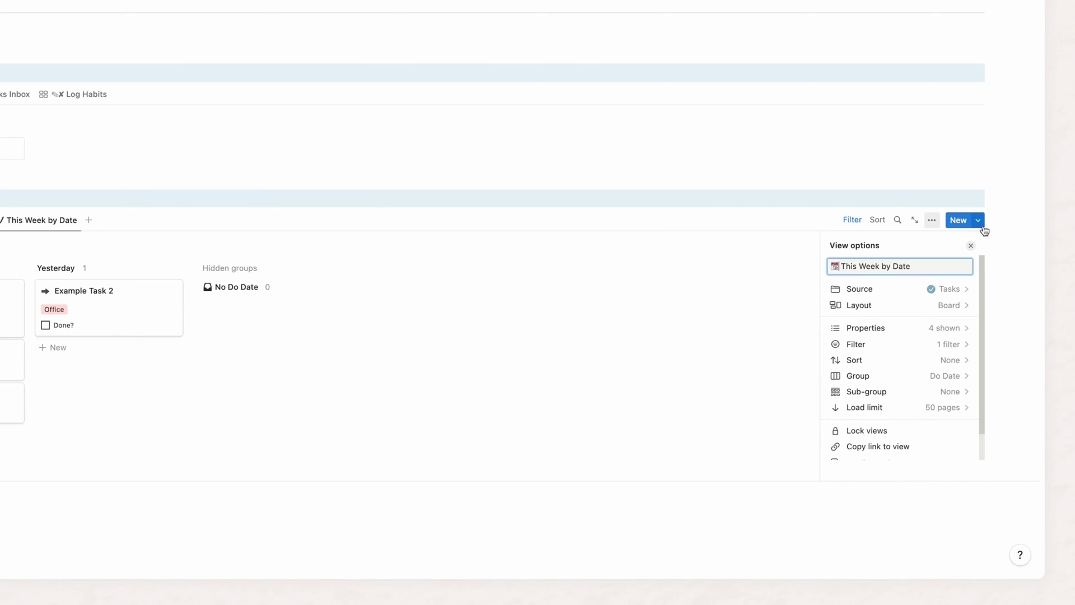
{"action": "key", "text": "Escape"}
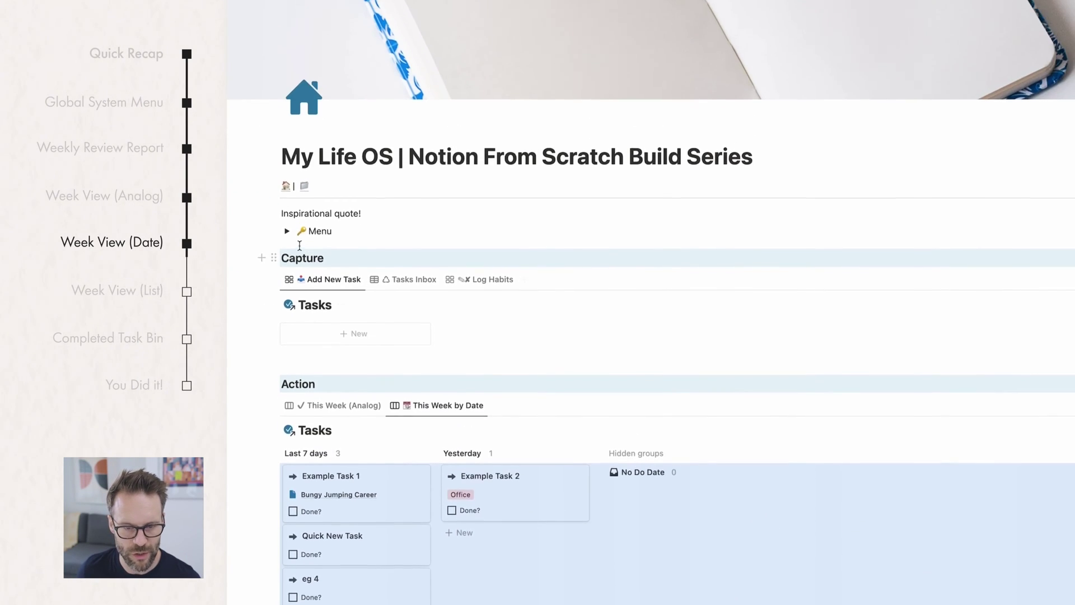
Step: Add a formula property named "Day of The Week (Do Date)" to the Tasks database and widen its column to fit the name
{"action": "left_click", "coordinate": [287, 65]}
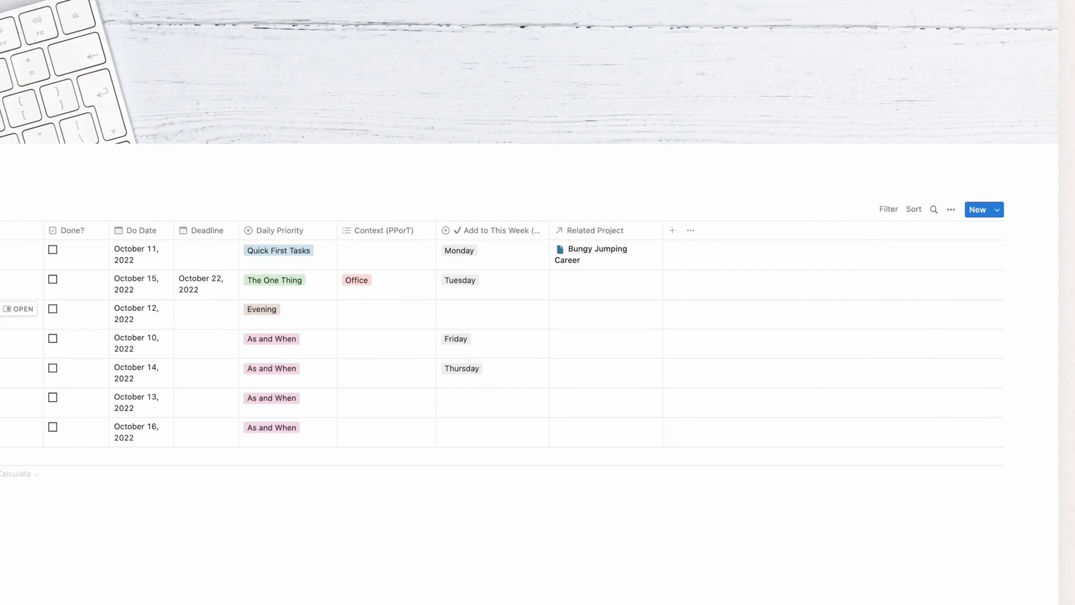
{"action": "left_click", "coordinate": [659, 234]}
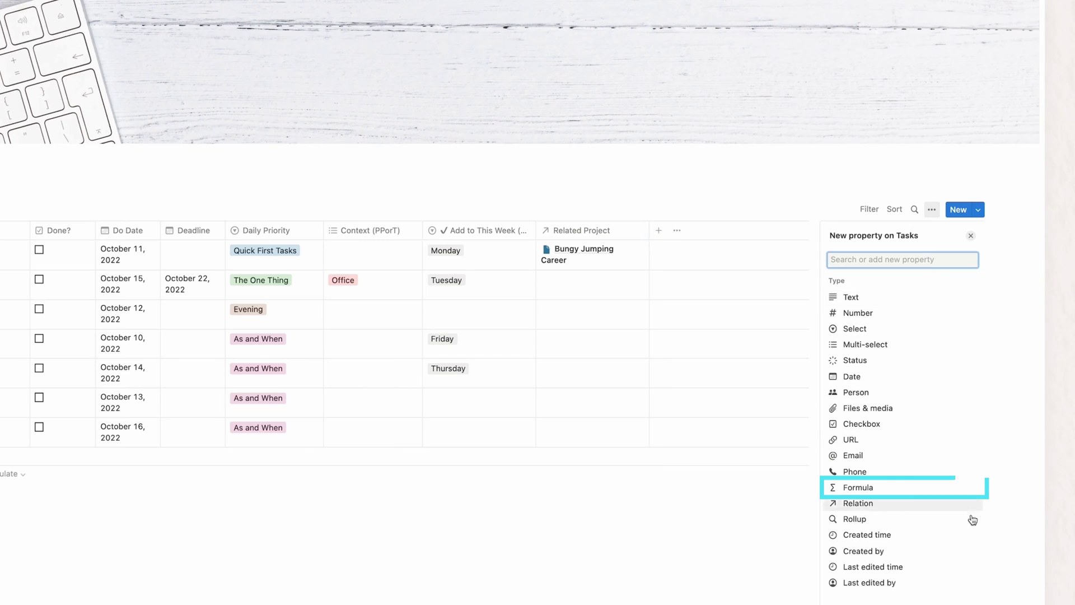
{"action": "left_click", "coordinate": [863, 487]}
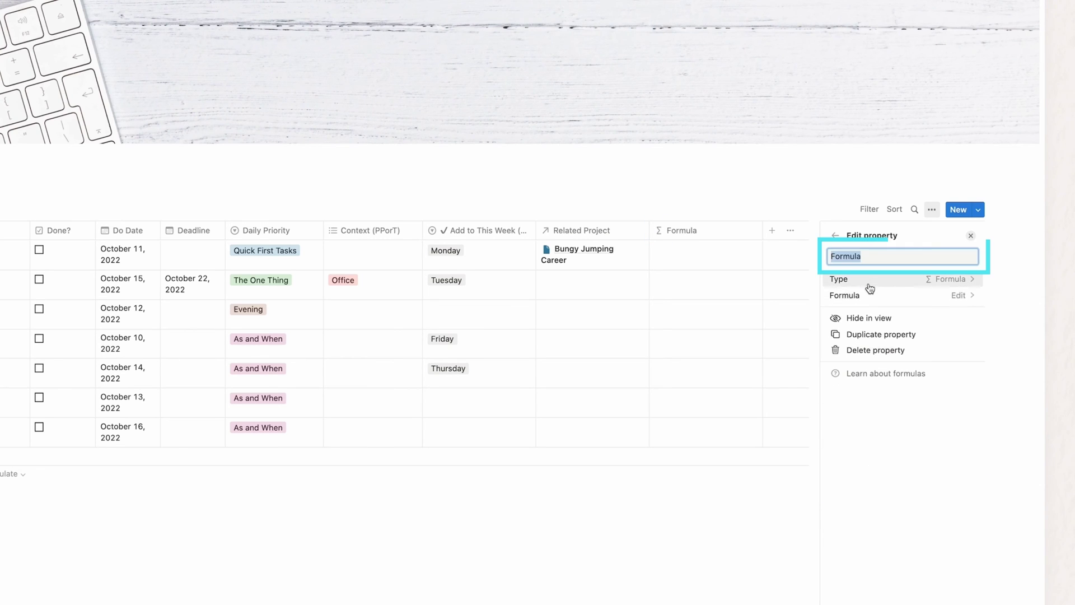
{"action": "type", "text": "Day of The"}
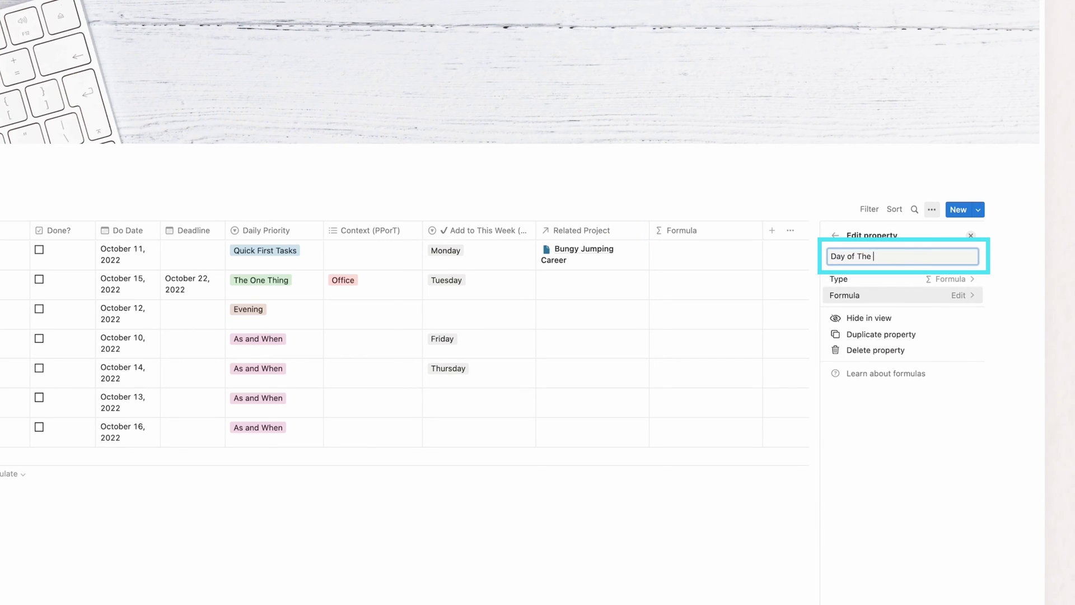
{"action": "type", "text": " Week (Do Date)"}
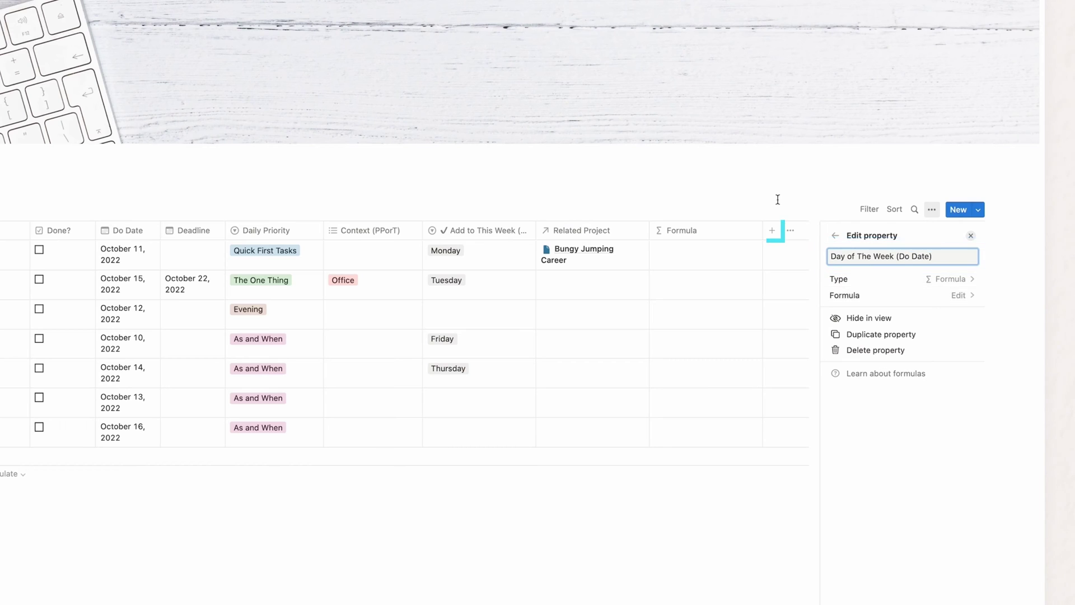
{"action": "key", "text": "Return"}
{"action": "left_click_drag", "start_coordinate": [762, 230], "coordinate": [787, 230]}
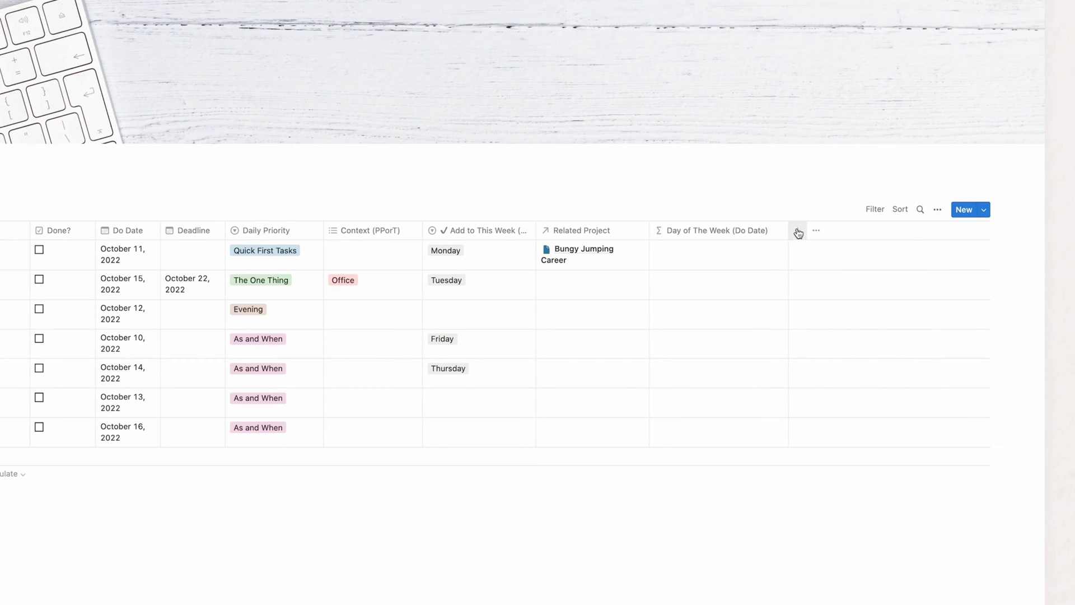
Step: Add a second formula property to the Tasks database, named "Do Date This Week?"
{"action": "left_click", "coordinate": [797, 230]}
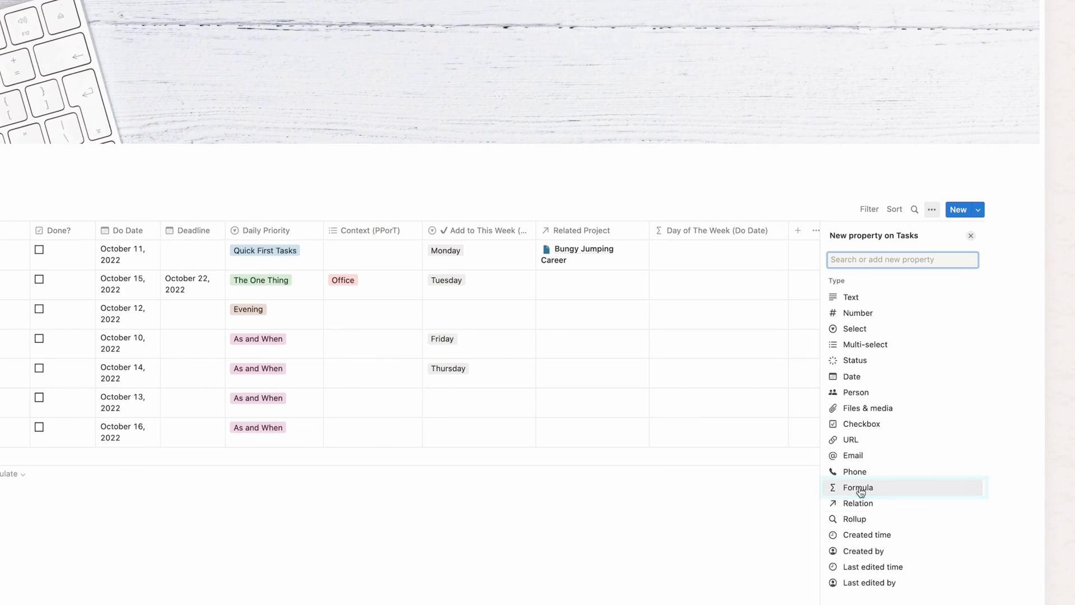
{"action": "left_click", "coordinate": [895, 488]}
{"action": "type", "text": "Do Da"}
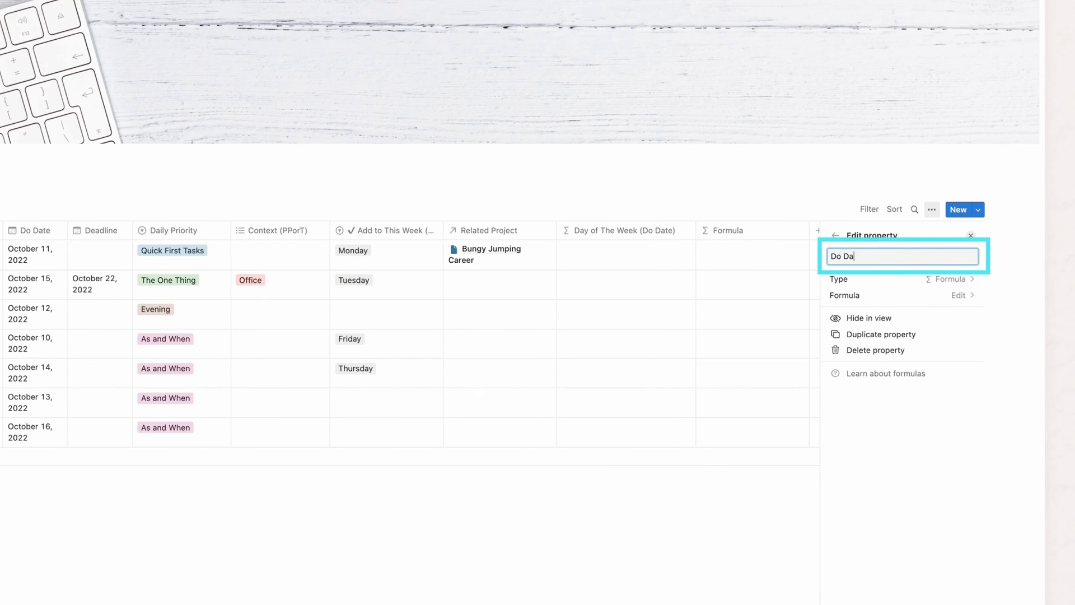
{"action": "type", "text": "te This Week?"}
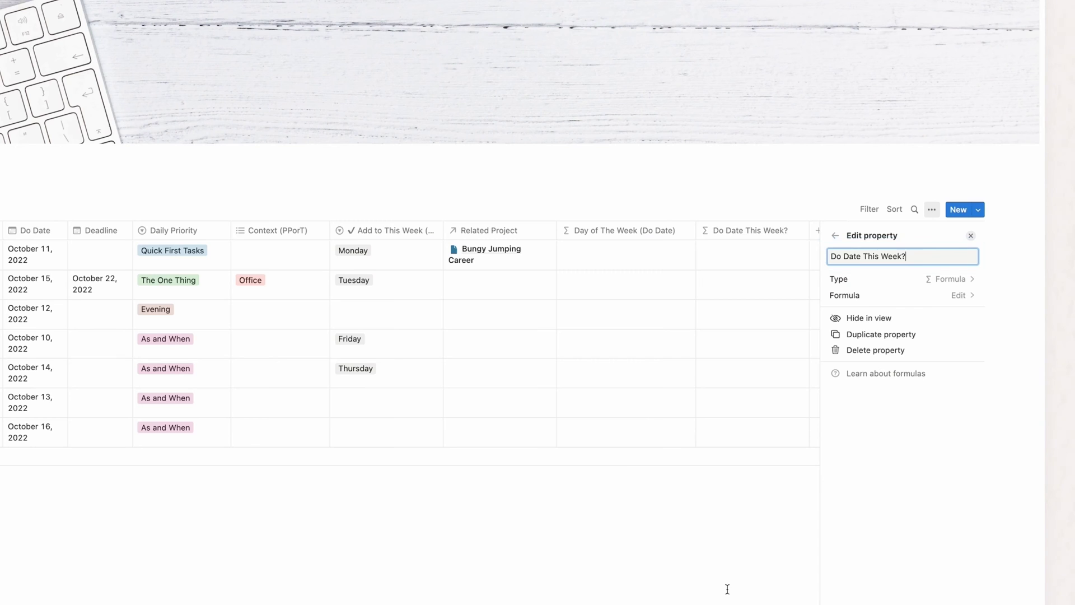
{"action": "left_click", "coordinate": [727, 588]}
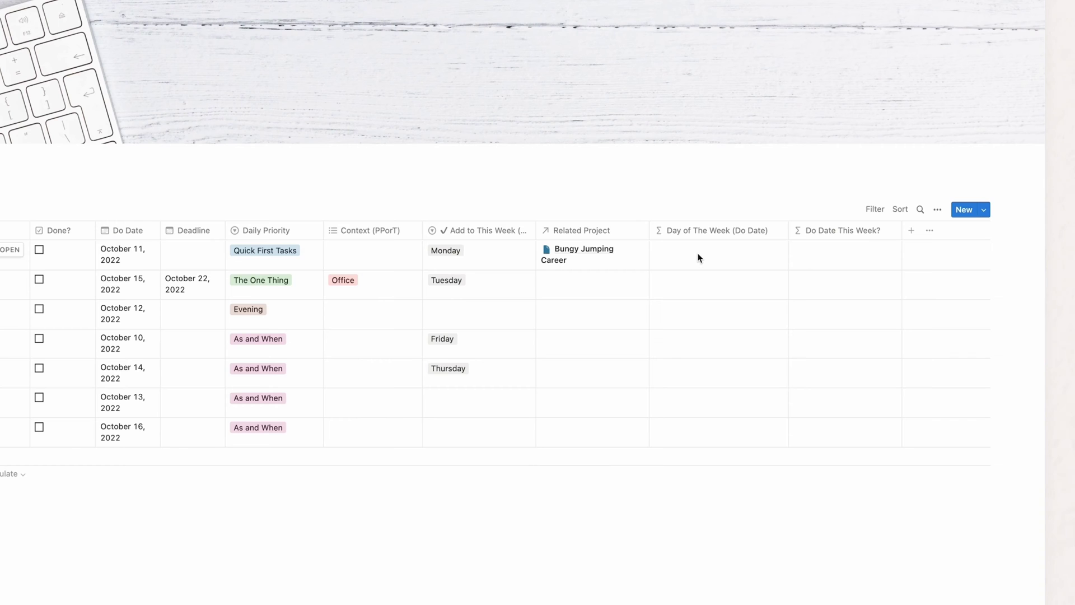
Step: Give the Day of The Week (Do Date) property the formula formatDate(prop("Do Date"), "dddd")
{"action": "left_click", "coordinate": [698, 257]}
{"action": "type", "text": "form"}
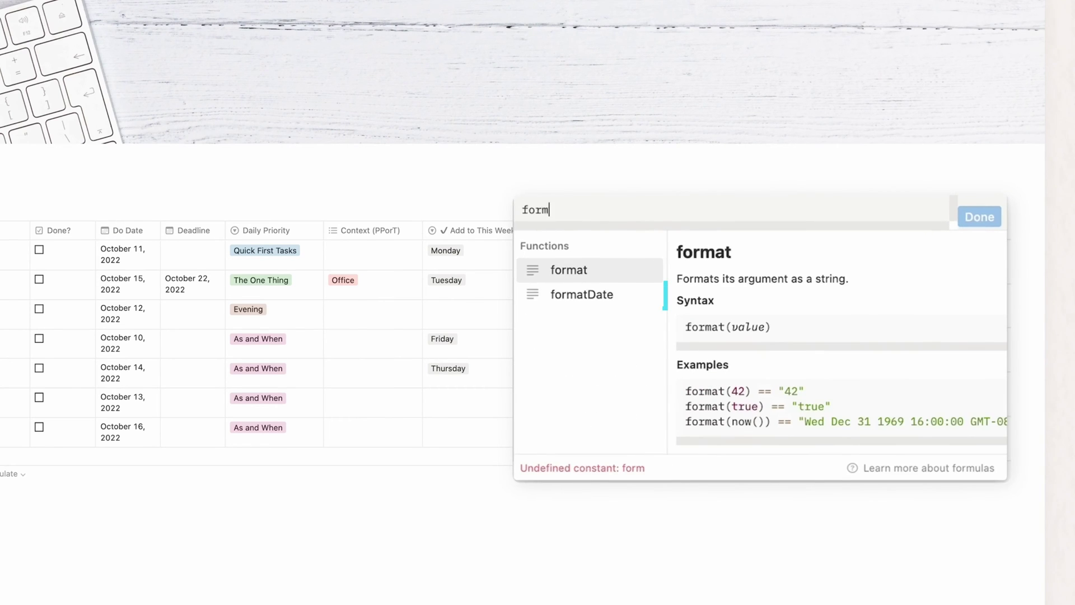
{"action": "type", "text": "at"}
{"action": "left_click", "coordinate": [582, 300]}
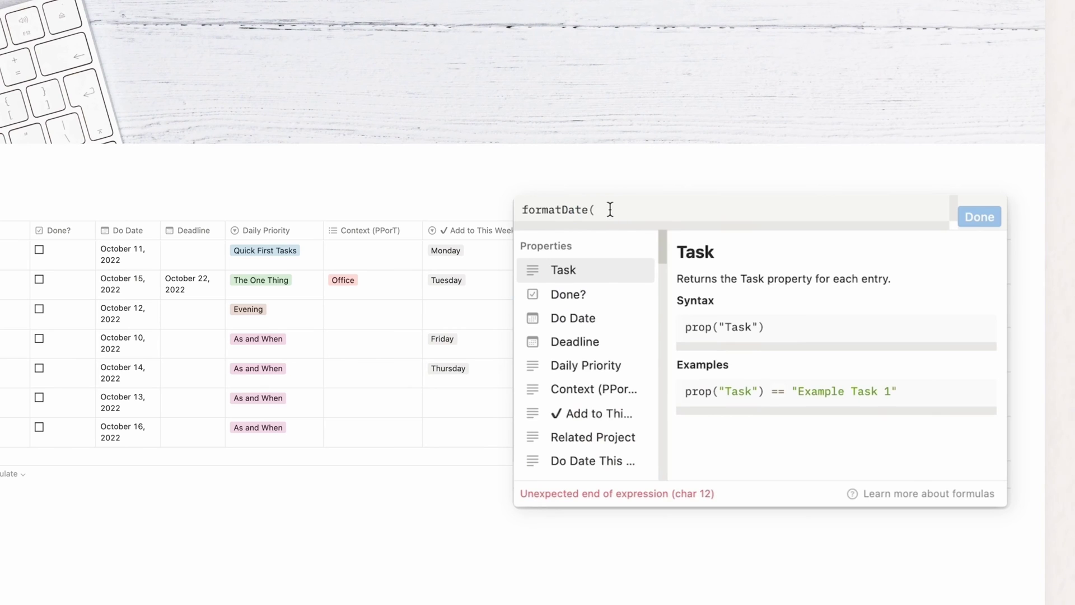
{"action": "left_click", "coordinate": [583, 323]}
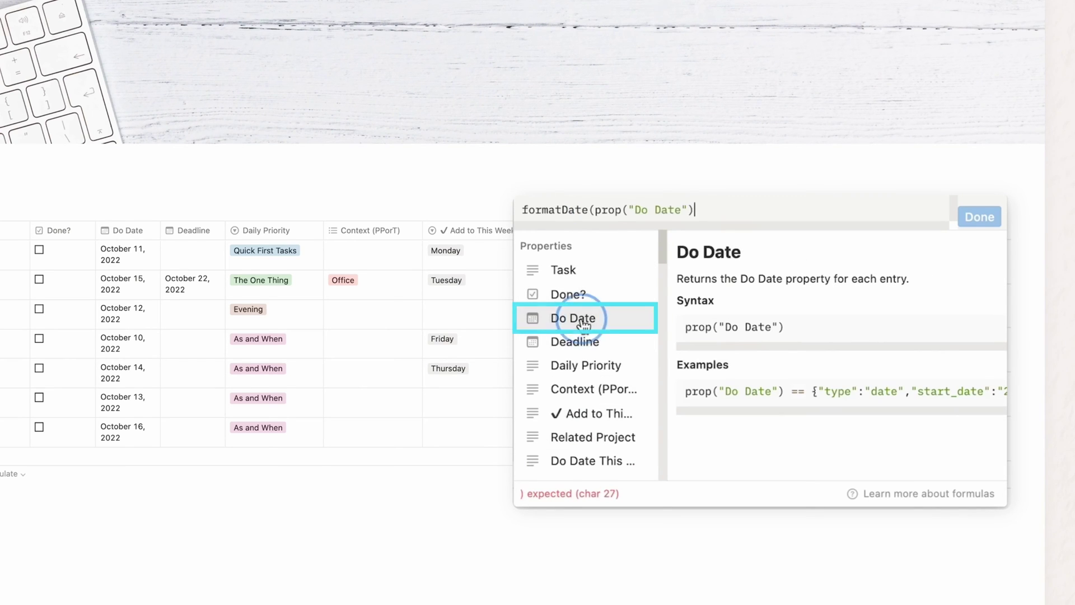
{"action": "type", "text": ", "}
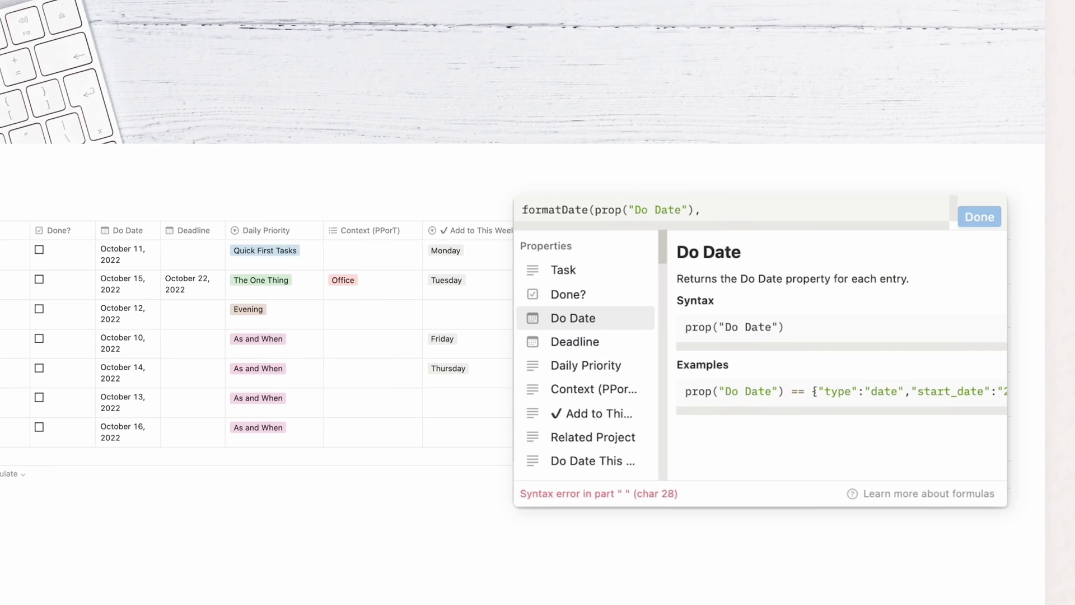
{"action": "type", "text": "\"ddd"}
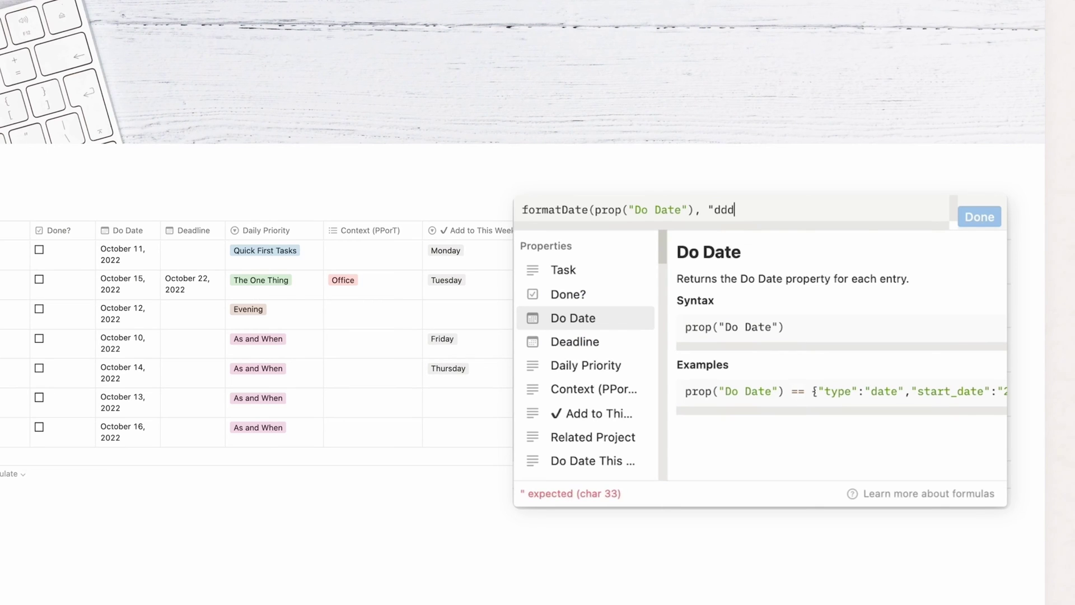
{"action": "type", "text": "d\""}
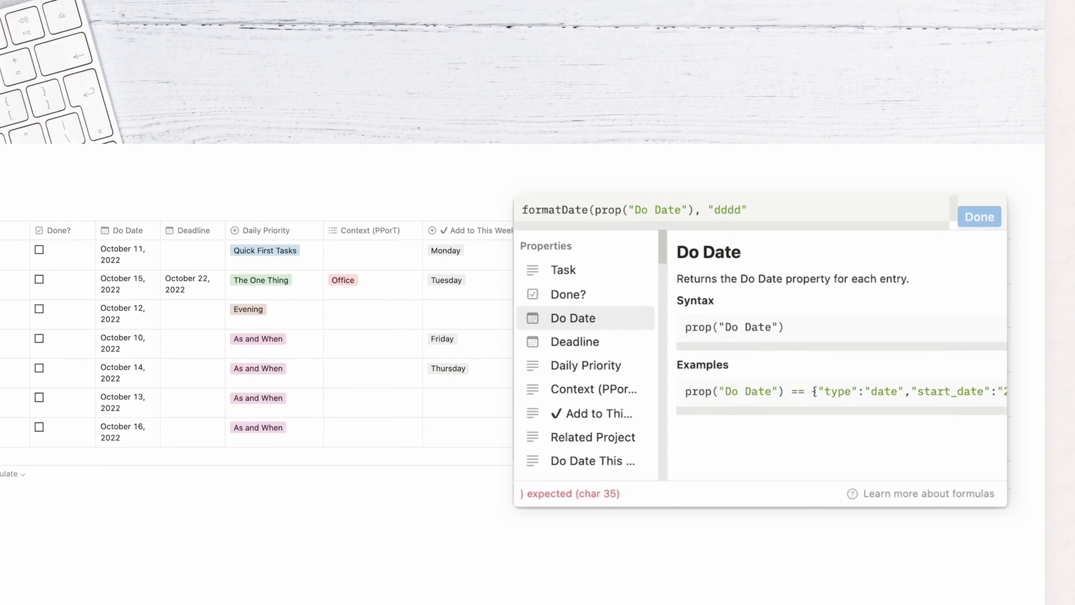
{"action": "type", "text": ")"}
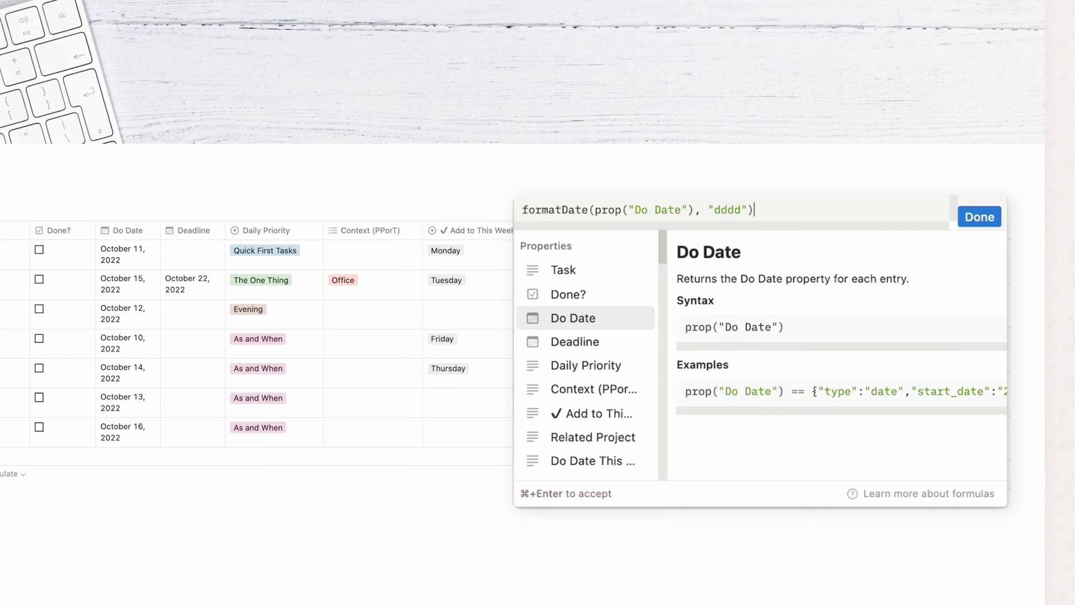
{"action": "left_click", "coordinate": [741, 211]}
{"action": "key", "text": "BackSpace"}
{"action": "type", "text": "d"}
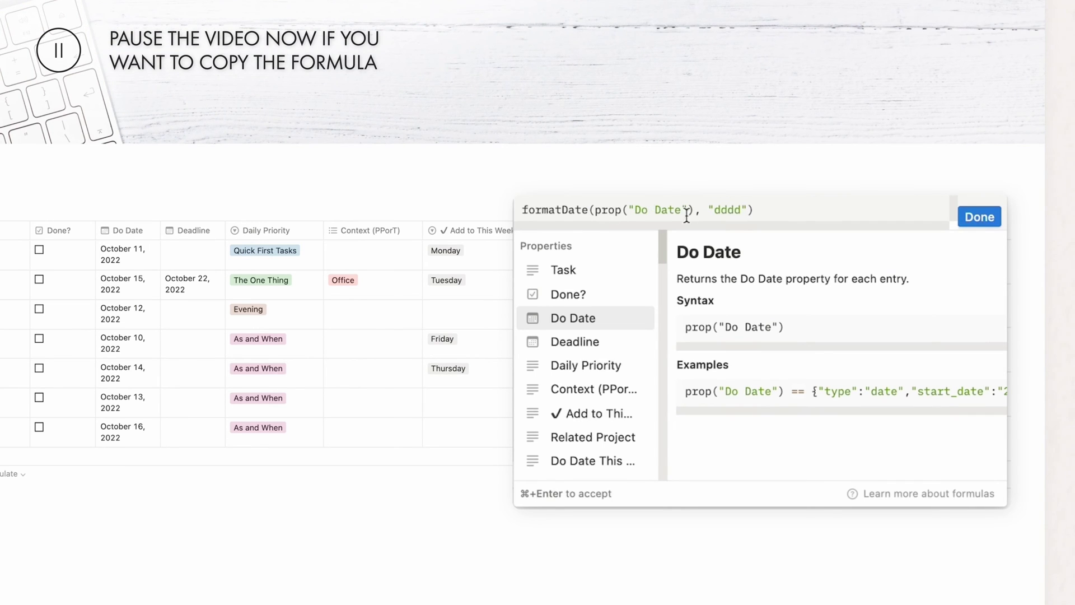
{"action": "left_click", "coordinate": [979, 217]}
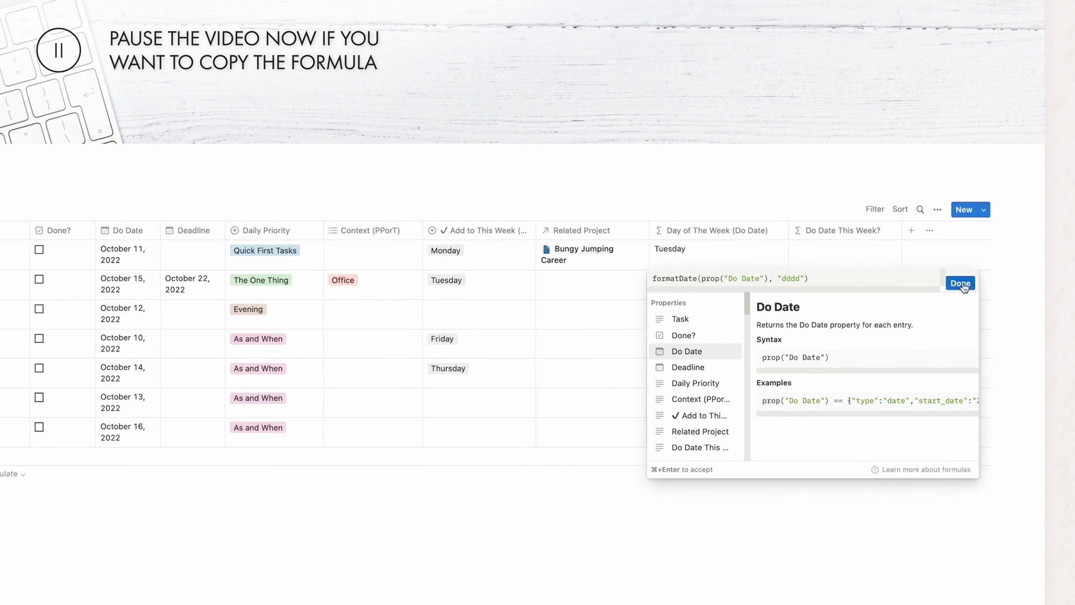
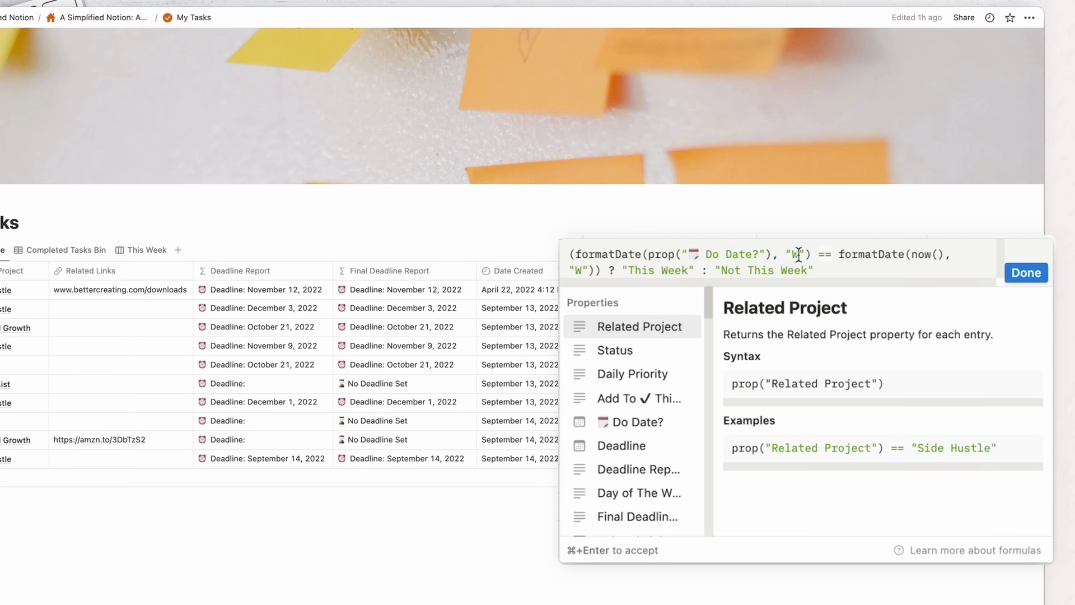
Step: Review the week-comparison formula in the My Tasks database and copy the whole expression
{"action": "left_click", "coordinate": [799, 255]}
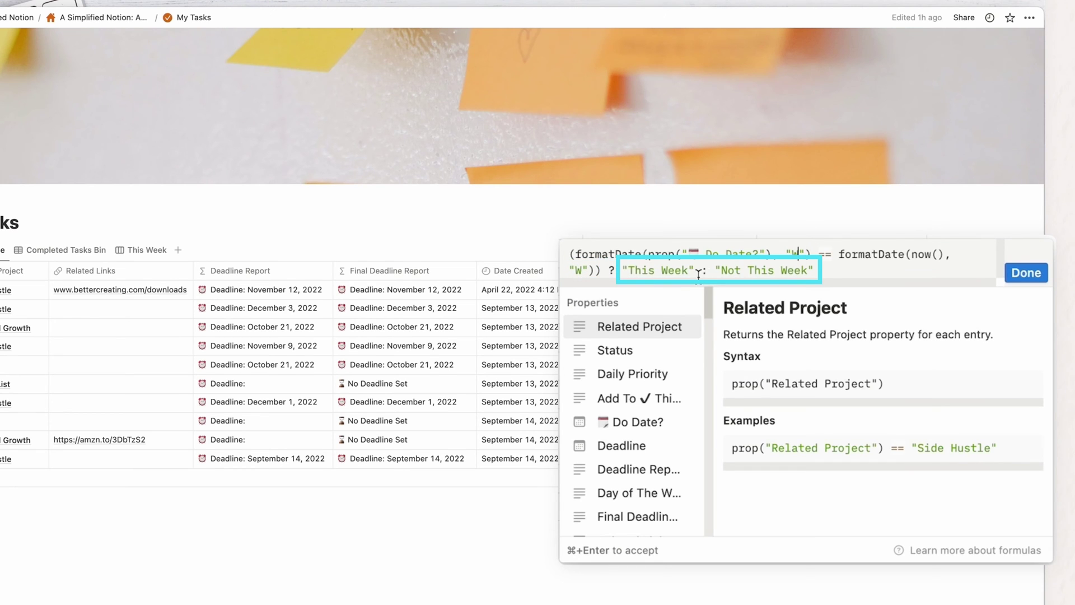
{"action": "left_click", "coordinate": [831, 266]}
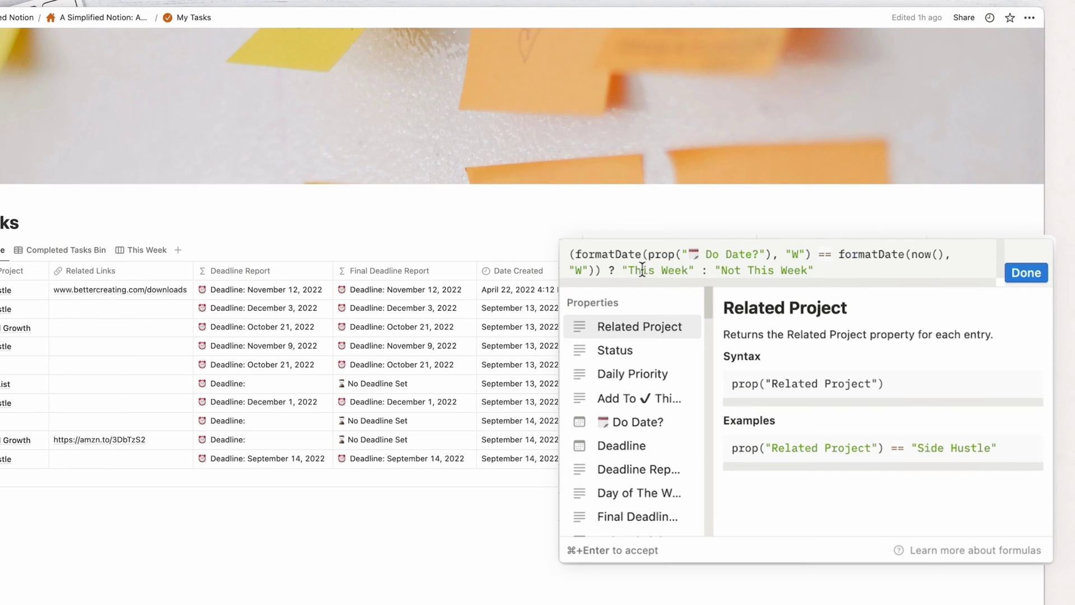
{"action": "left_click_drag", "start_coordinate": [831, 267], "coordinate": [567, 253]}
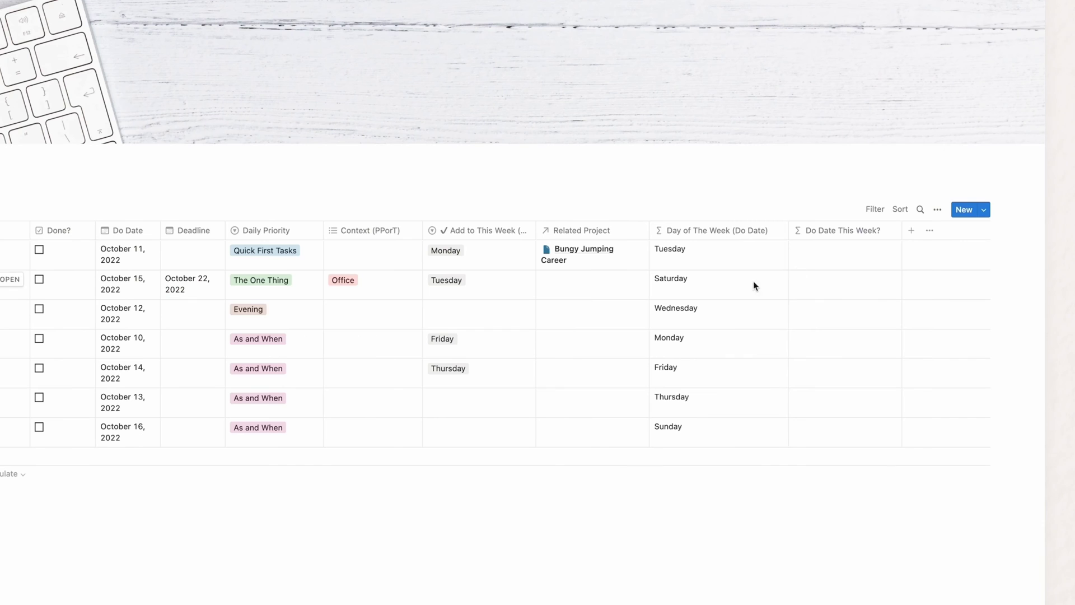
Step: Paste the copied formula into Do Date This Week? in the Tasks database and correct its property reference to prop("Do Date")
{"action": "left_click", "coordinate": [852, 256]}
{"action": "type", "text": "(formatDate(prop(\"📅 Do Date?\"), \"W\") == formatDate(now(), \"W\")) ? \"This Week\" : \"Not This Week\""}
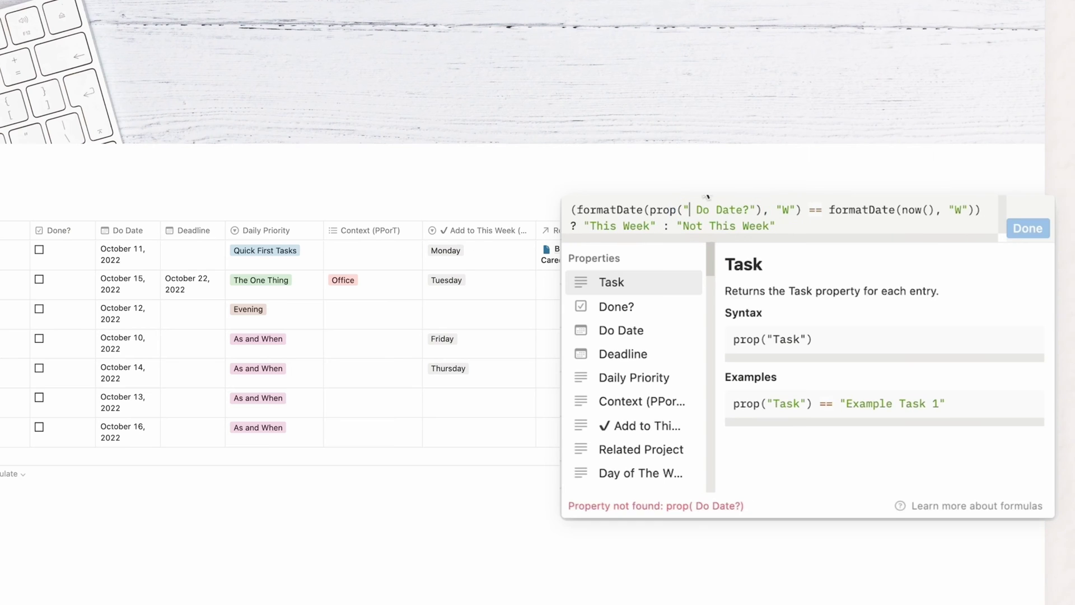
{"action": "key", "text": "BackSpace"}
{"action": "key", "text": "Left"}
{"action": "key", "text": "Left"}
{"action": "key", "text": "Left"}
{"action": "key", "text": "Left"}
{"action": "key", "text": "Left"}
{"action": "key", "text": "Left"}
{"action": "key", "text": "Left"}
{"action": "key", "text": "BackSpace"}
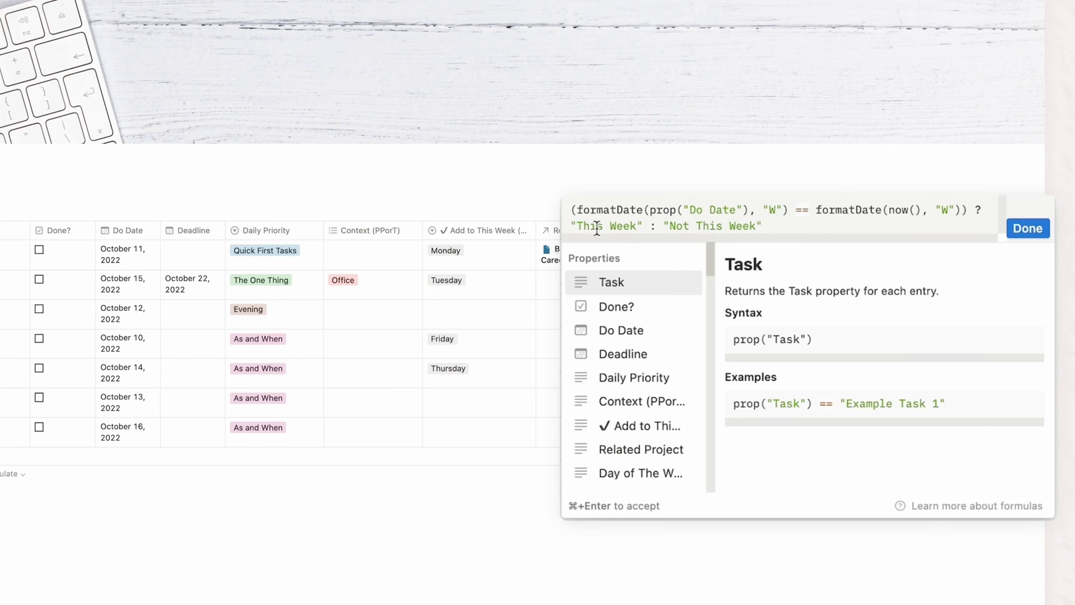
{"action": "left_click", "coordinate": [1020, 290]}
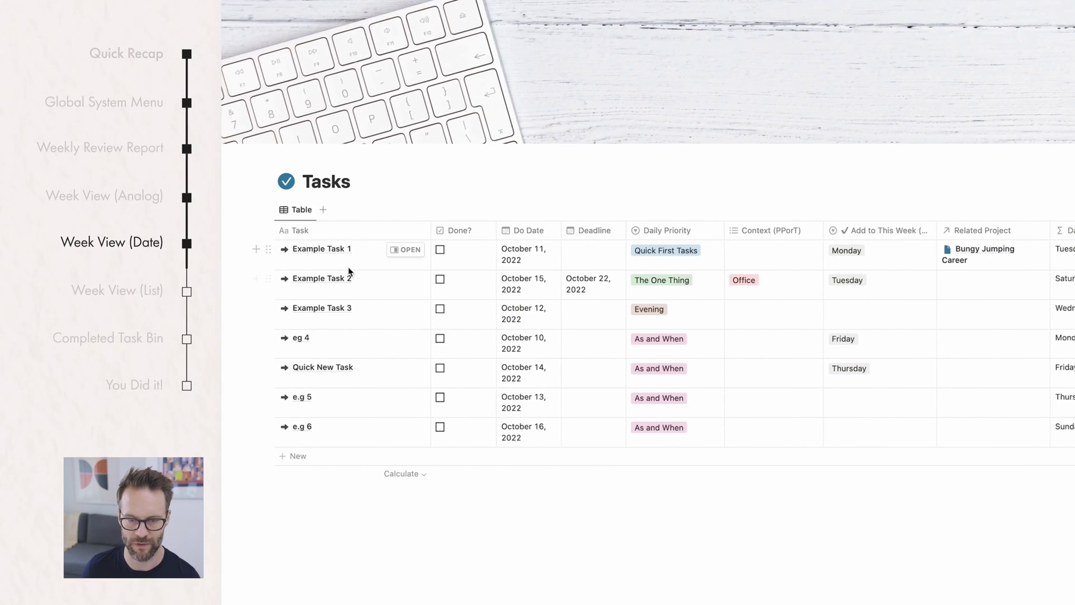
Step: Test the week formula on task e.g 6 with a Do Date of October 17, 2022, and finish with October 10, 2022
{"action": "left_click", "coordinate": [534, 436]}
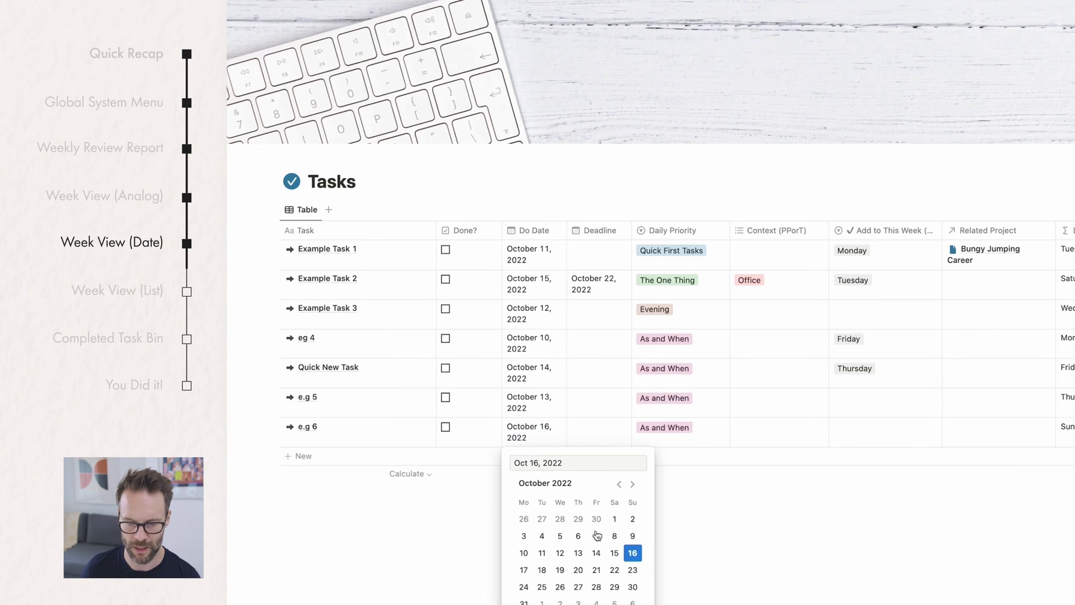
{"action": "left_click", "coordinate": [523, 569]}
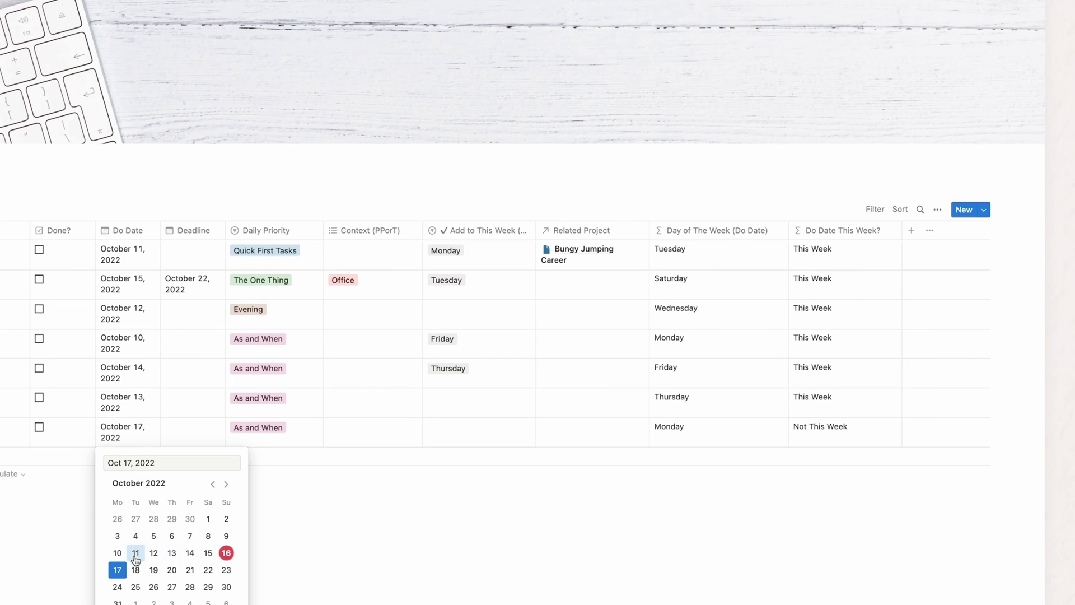
{"action": "left_click", "coordinate": [226, 538]}
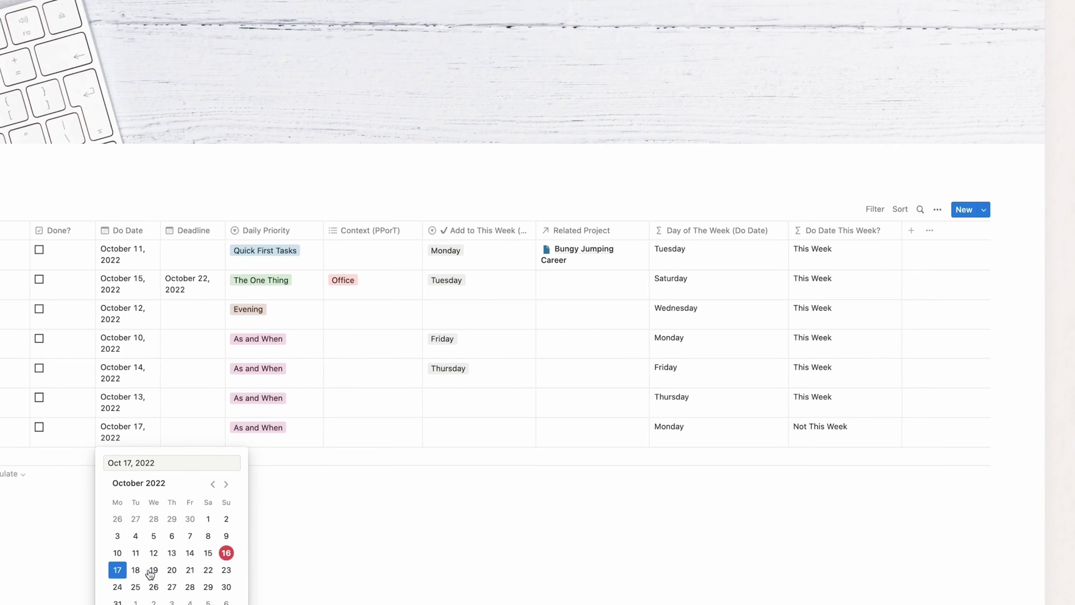
{"action": "left_click", "coordinate": [117, 553]}
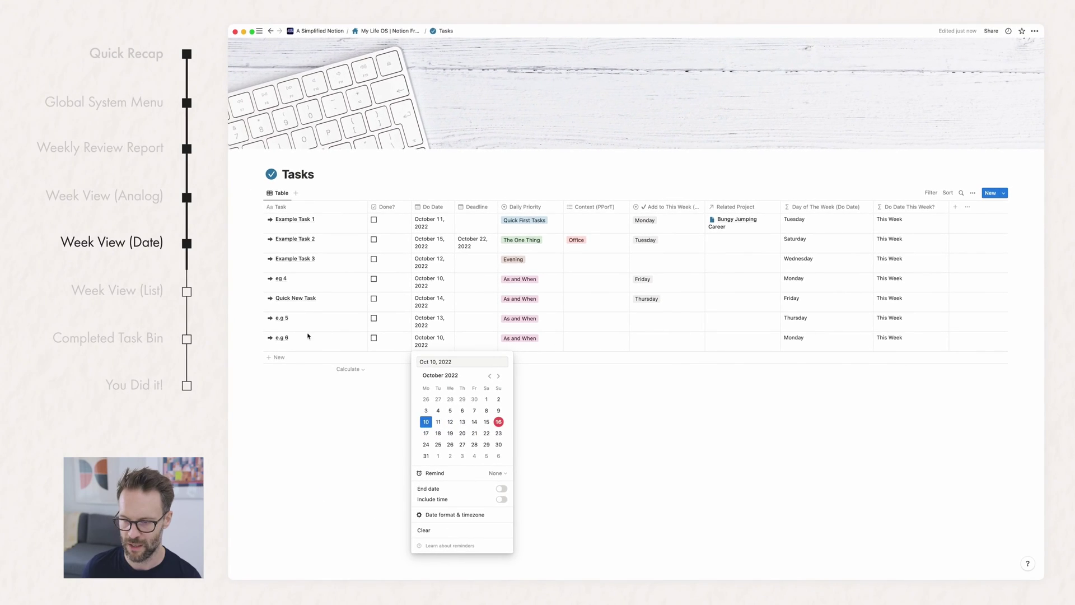
{"action": "left_click", "coordinate": [728, 398]}
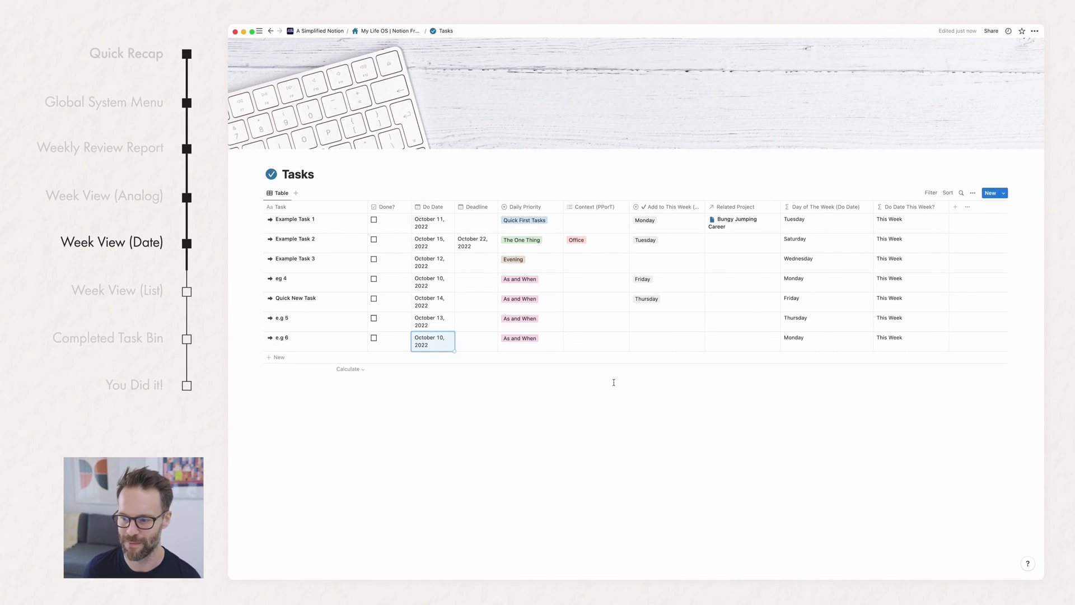
Step: On the My Life OS page, group the This Week by Date board by Day of The Week (Do Date) and hide the group without a weekday
{"action": "left_click", "coordinate": [387, 31]}
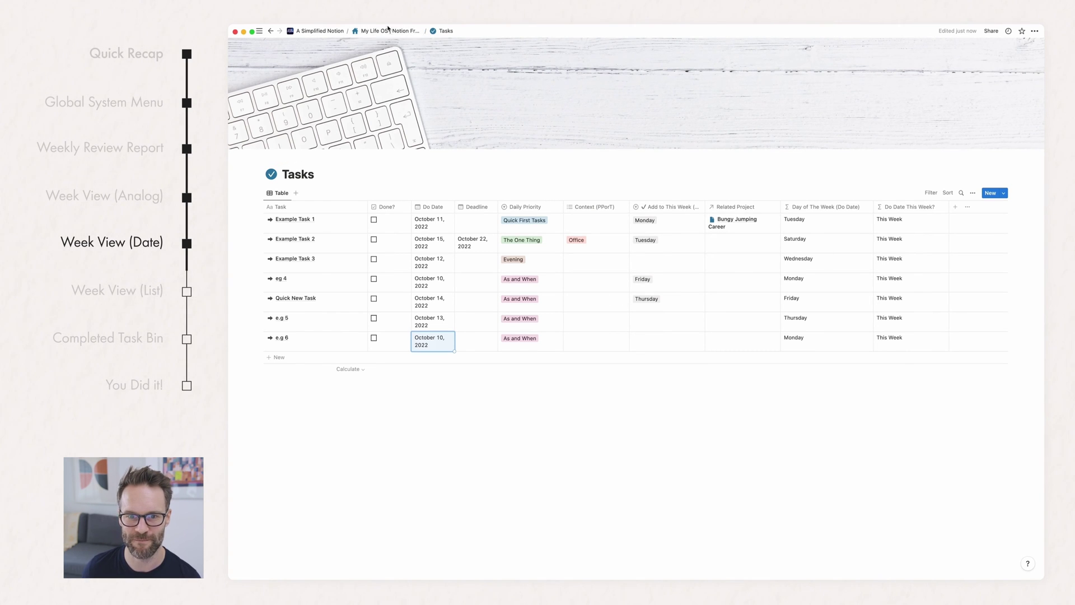
{"action": "scroll", "coordinate": [537, 307], "scroll_direction": "down", "scroll_amount": 5}
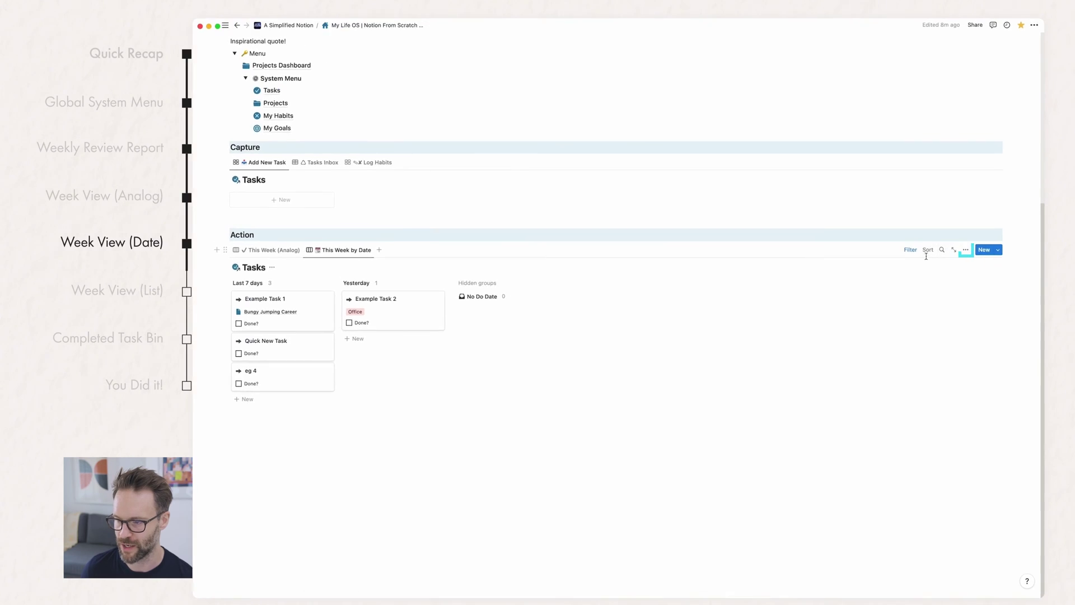
{"action": "left_click", "coordinate": [969, 246]}
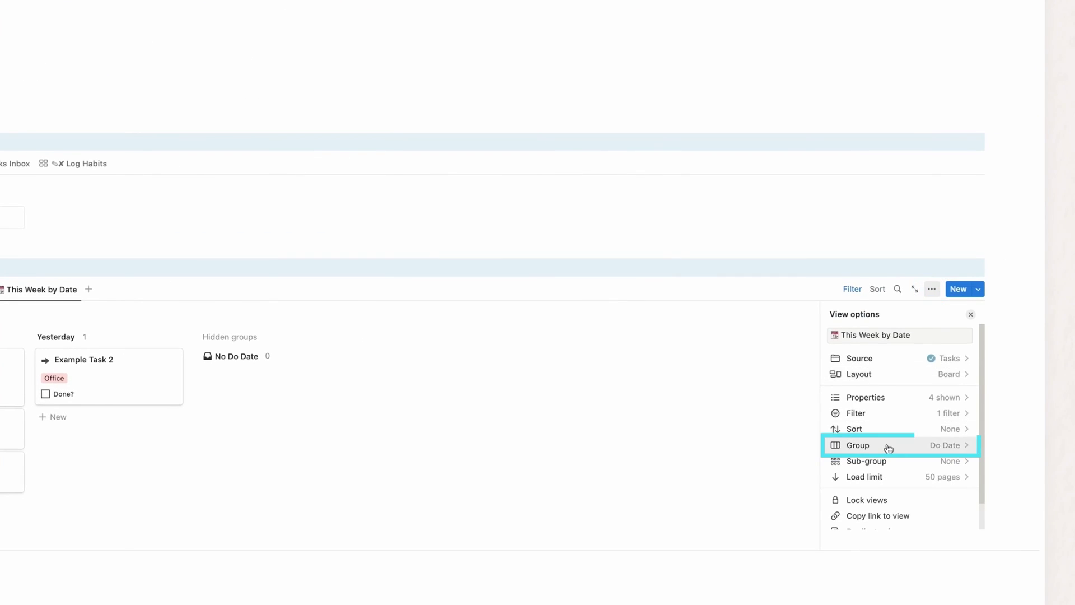
{"action": "left_click", "coordinate": [888, 447]}
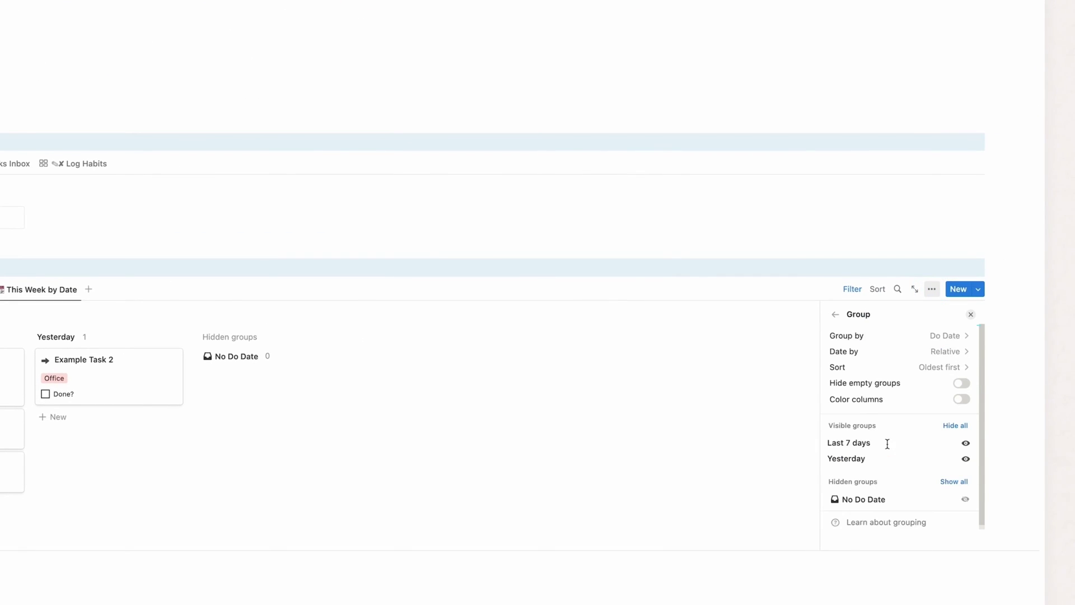
{"action": "left_click", "coordinate": [935, 336]}
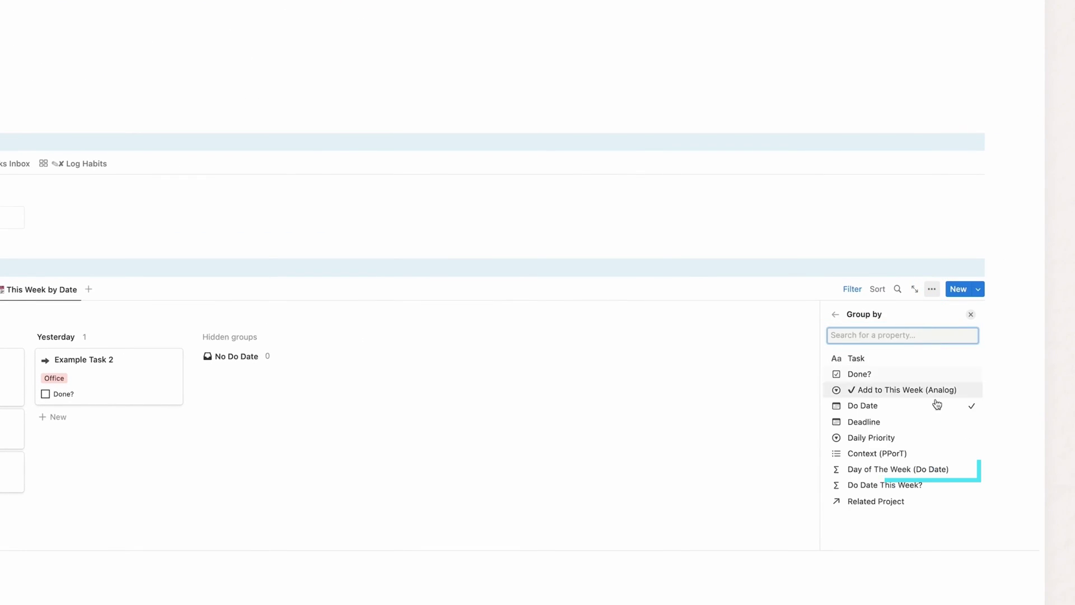
{"action": "left_click", "coordinate": [900, 470]}
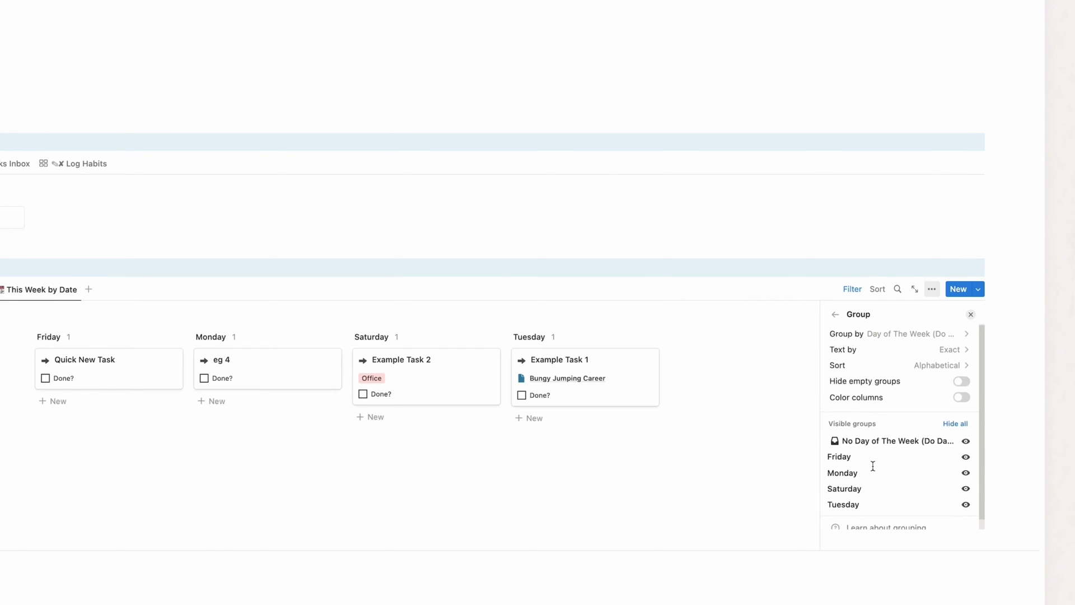
{"action": "scroll", "coordinate": [896, 448], "scroll_direction": "down", "scroll_amount": 1}
{"action": "left_click", "coordinate": [966, 432]}
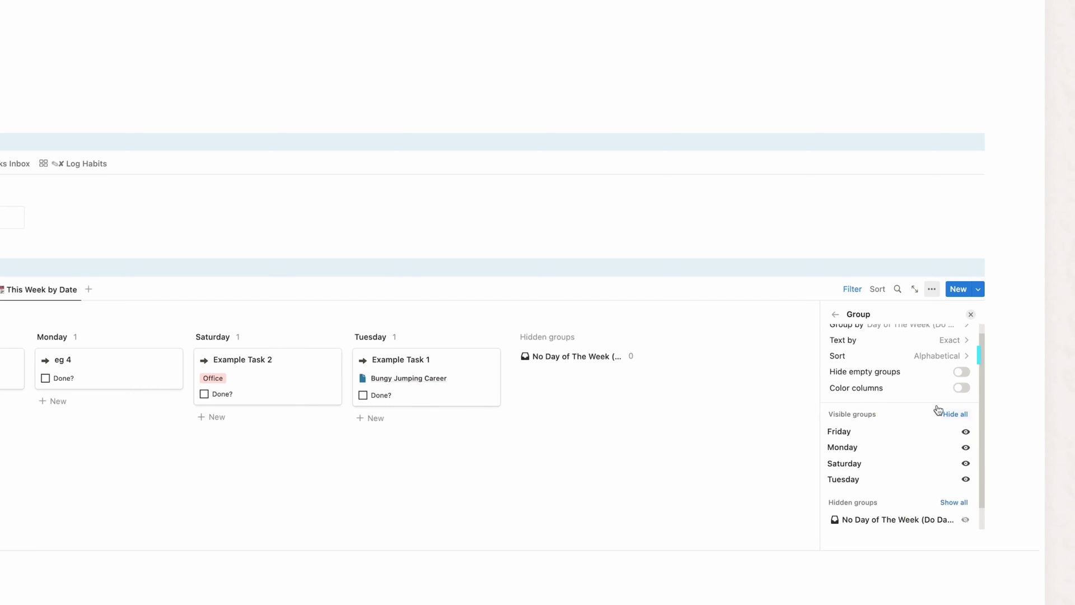
Step: Set the board's group sorting to Manual and order the groups Monday, Tuesday, Friday, Saturday
{"action": "scroll", "coordinate": [924, 370], "scroll_direction": "up", "scroll_amount": 1}
{"action": "left_click", "coordinate": [930, 367]}
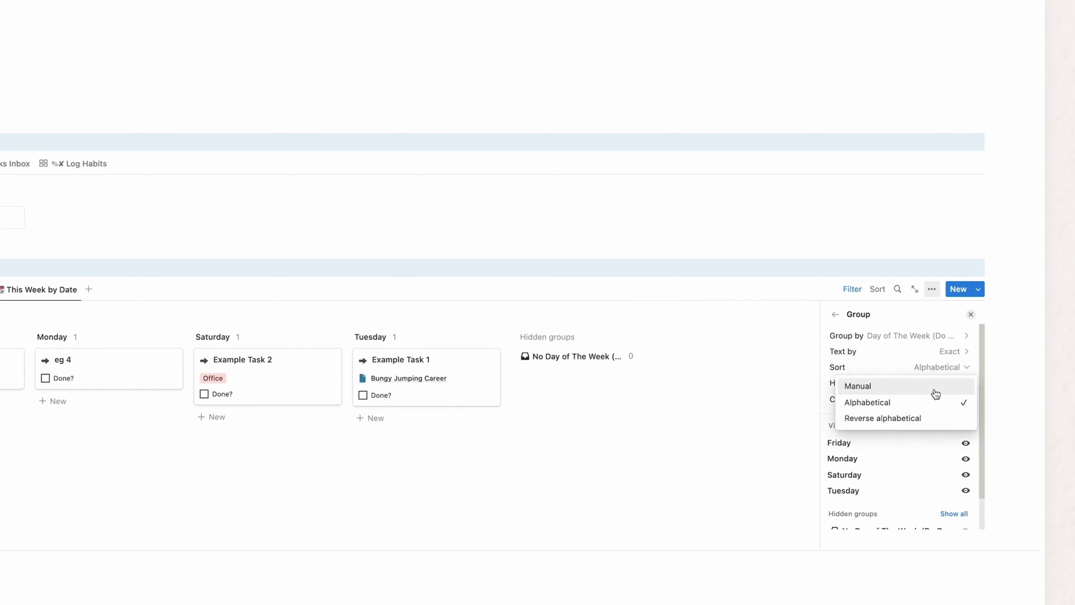
{"action": "left_click", "coordinate": [859, 386]}
{"action": "scroll", "coordinate": [893, 482], "scroll_direction": "down", "scroll_amount": 1}
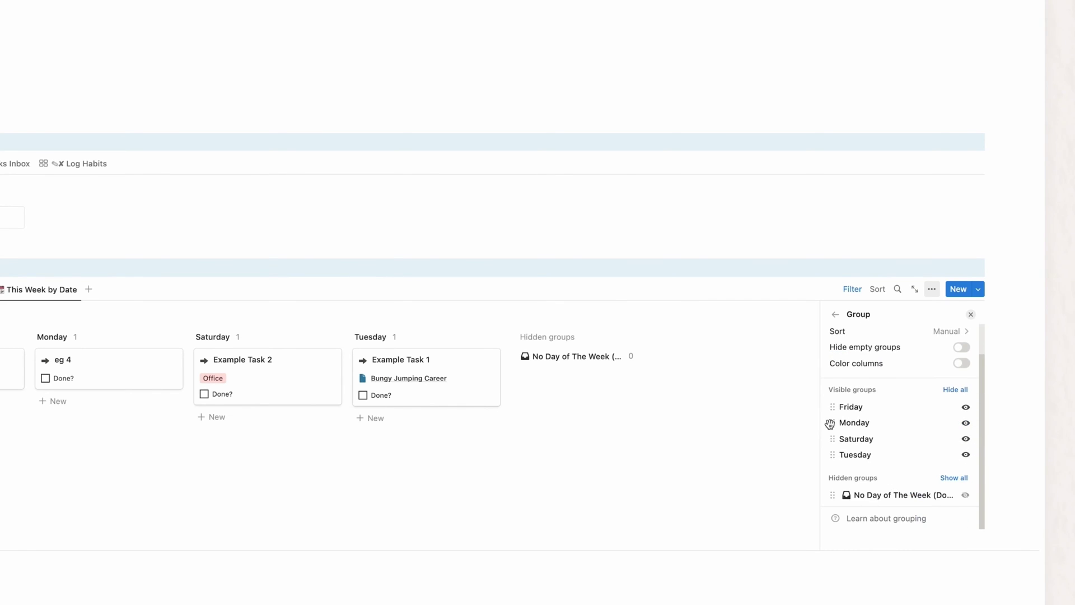
{"action": "left_click_drag", "start_coordinate": [834, 424], "coordinate": [837, 407]}
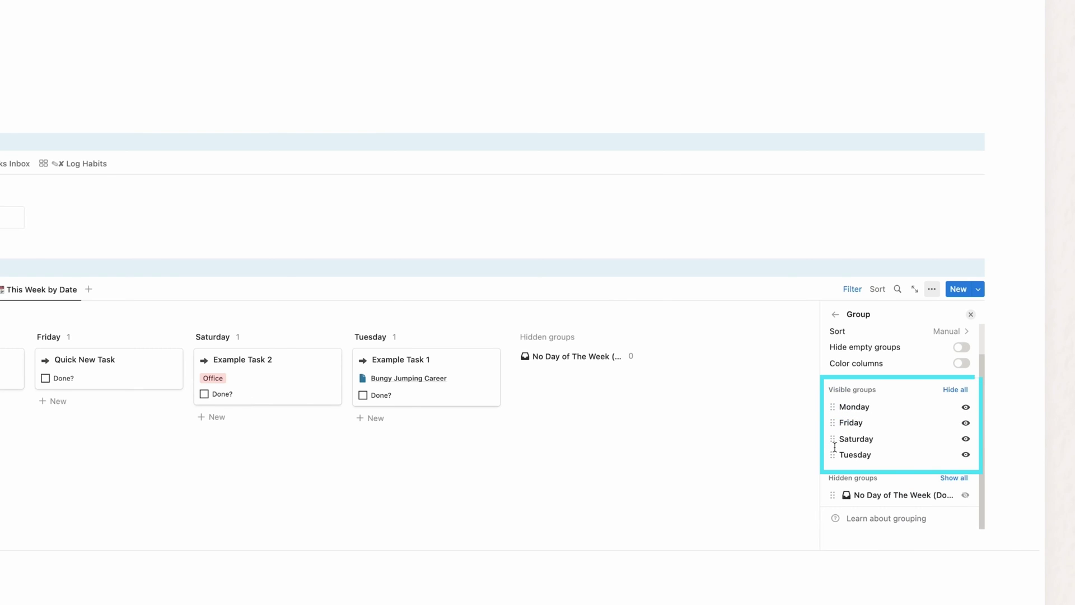
{"action": "left_click_drag", "start_coordinate": [833, 457], "coordinate": [835, 420]}
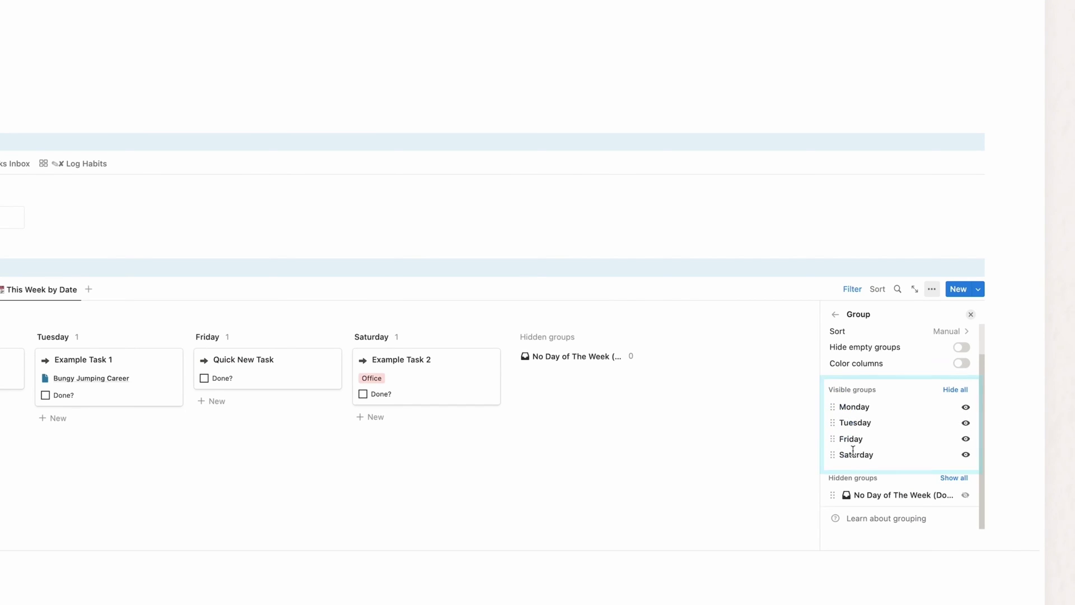
Step: Return the weekday text grouping to Exact and rearrange the groups as Monday, Tuesday, Friday, Saturday
{"action": "scroll", "coordinate": [854, 465], "scroll_direction": "up", "scroll_amount": 1}
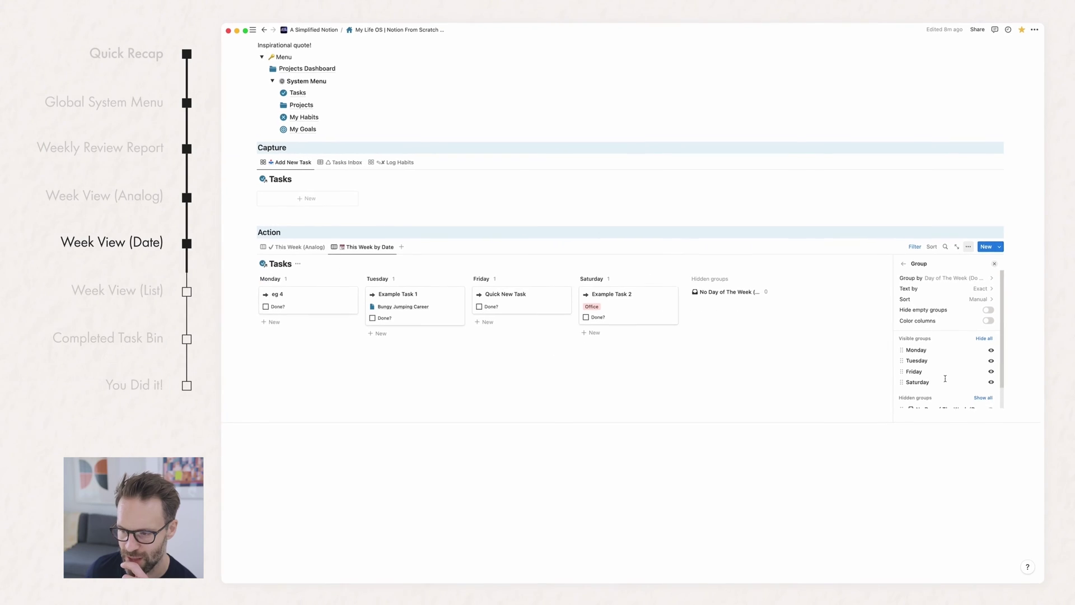
{"action": "scroll", "coordinate": [895, 485], "scroll_direction": "down", "scroll_amount": 1}
{"action": "scroll", "coordinate": [924, 374], "scroll_direction": "up", "scroll_amount": 1}
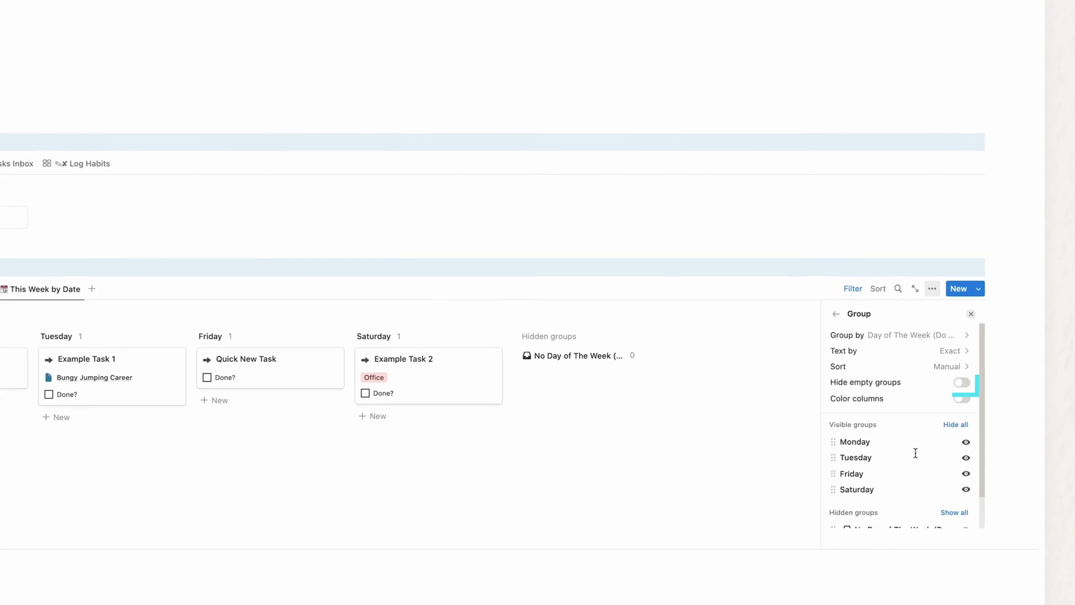
{"action": "scroll", "coordinate": [915, 453], "scroll_direction": "down", "scroll_amount": 1}
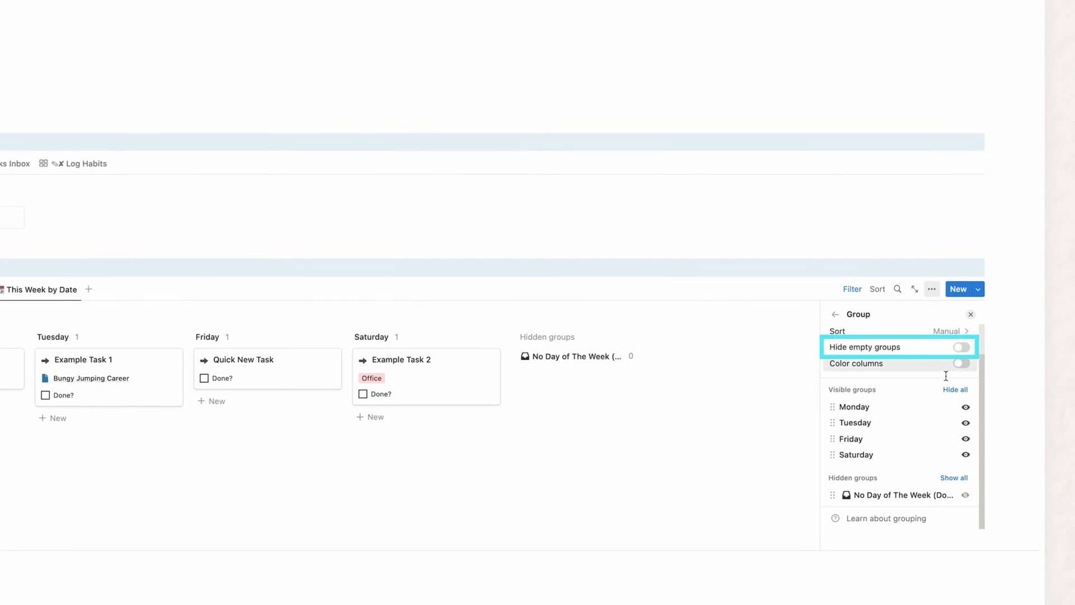
{"action": "scroll", "coordinate": [900, 451], "scroll_direction": "up", "scroll_amount": 1}
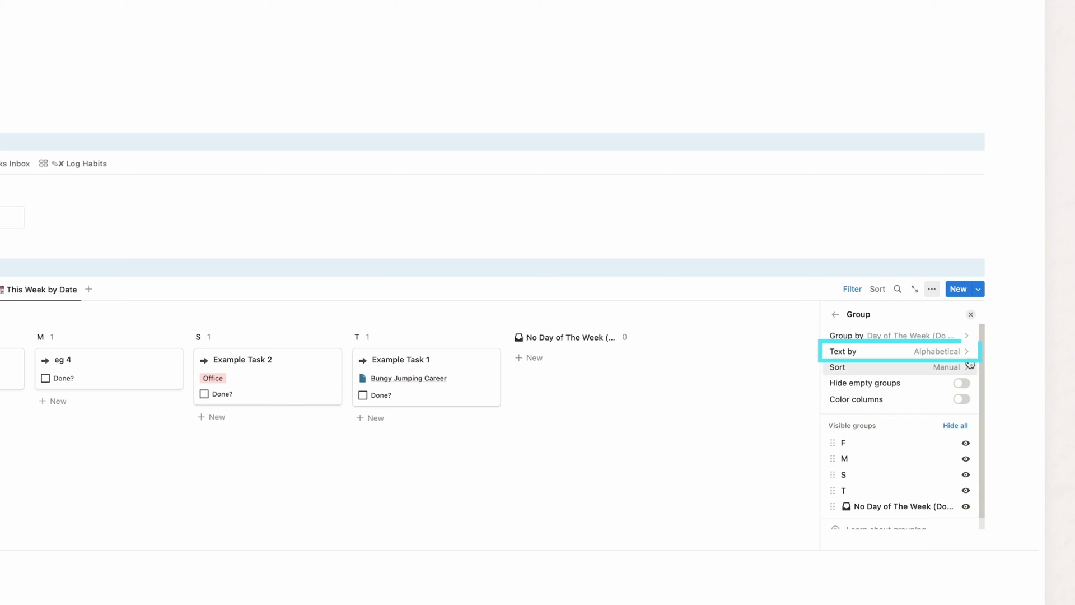
{"action": "left_click", "coordinate": [947, 351]}
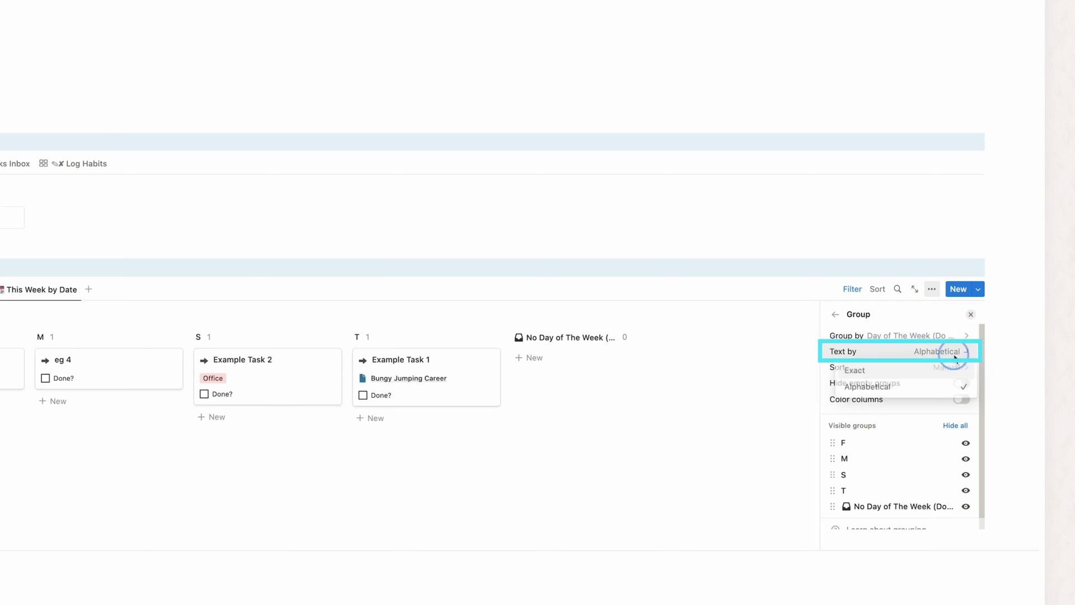
{"action": "left_click", "coordinate": [858, 370]}
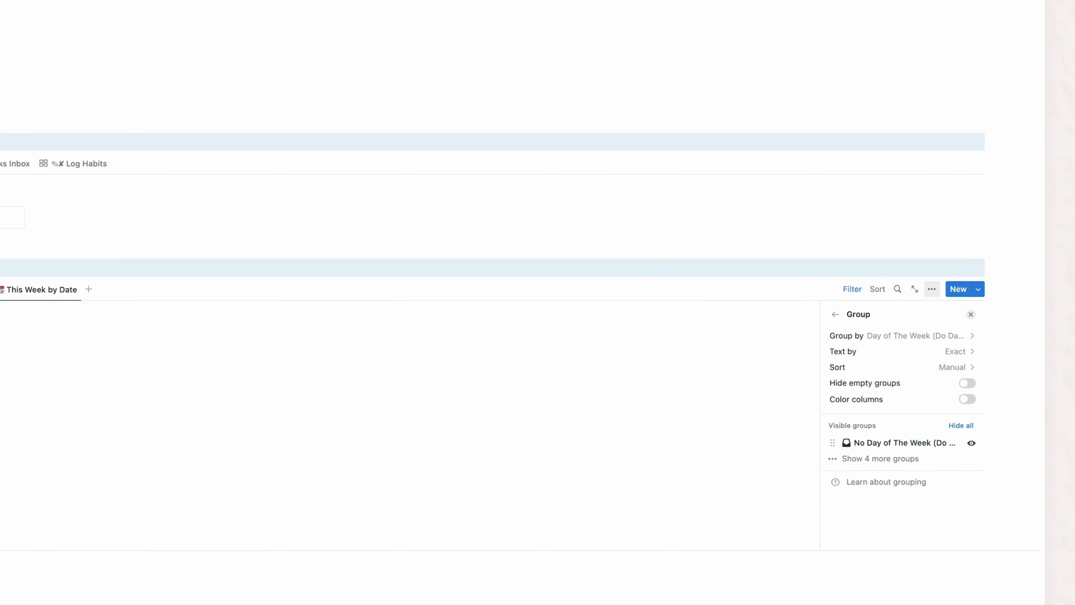
{"action": "left_click_drag", "start_coordinate": [832, 490], "coordinate": [835, 458]}
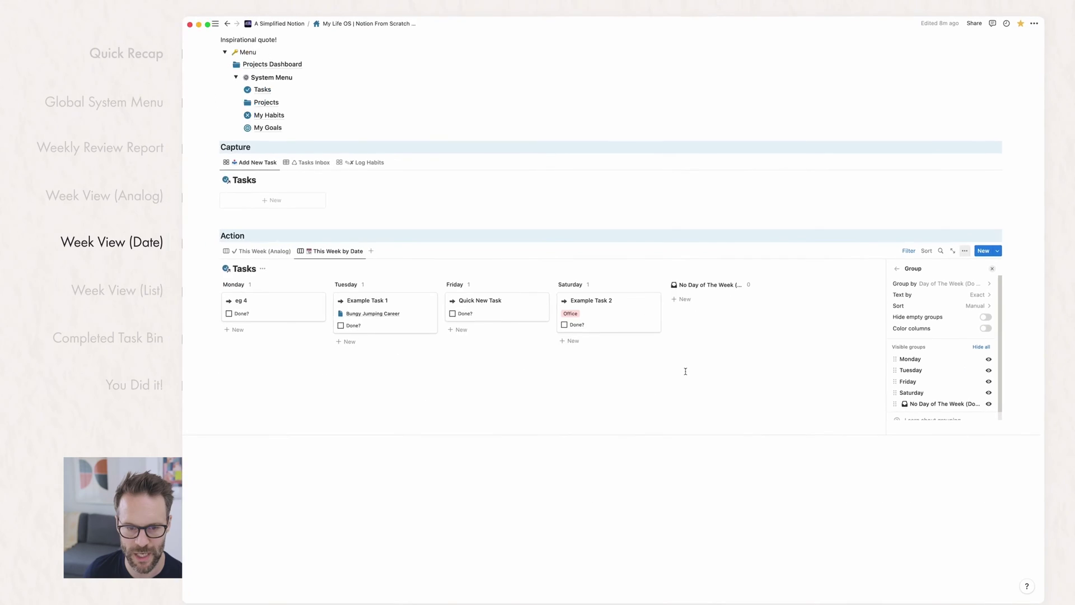
Step: In the Tasks database, set the Do Date of Example Task 2 to October 14, 2022 and of Quick New Task to October 12, 2022
{"action": "left_click", "coordinate": [286, 262]}
{"action": "left_click", "coordinate": [434, 236]}
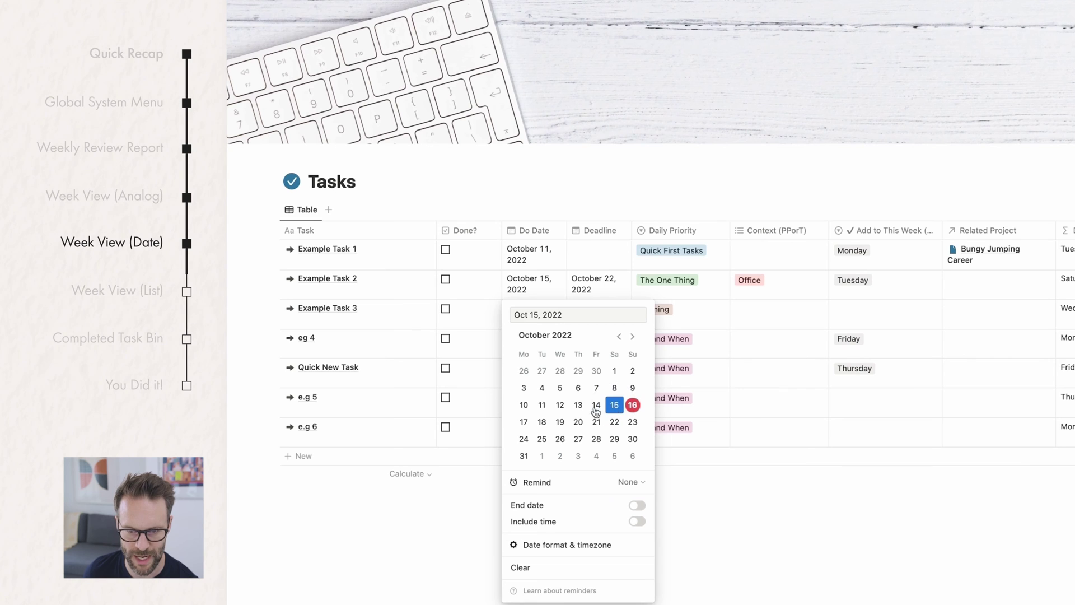
{"action": "key", "text": "Escape"}
{"action": "left_click", "coordinate": [532, 367]}
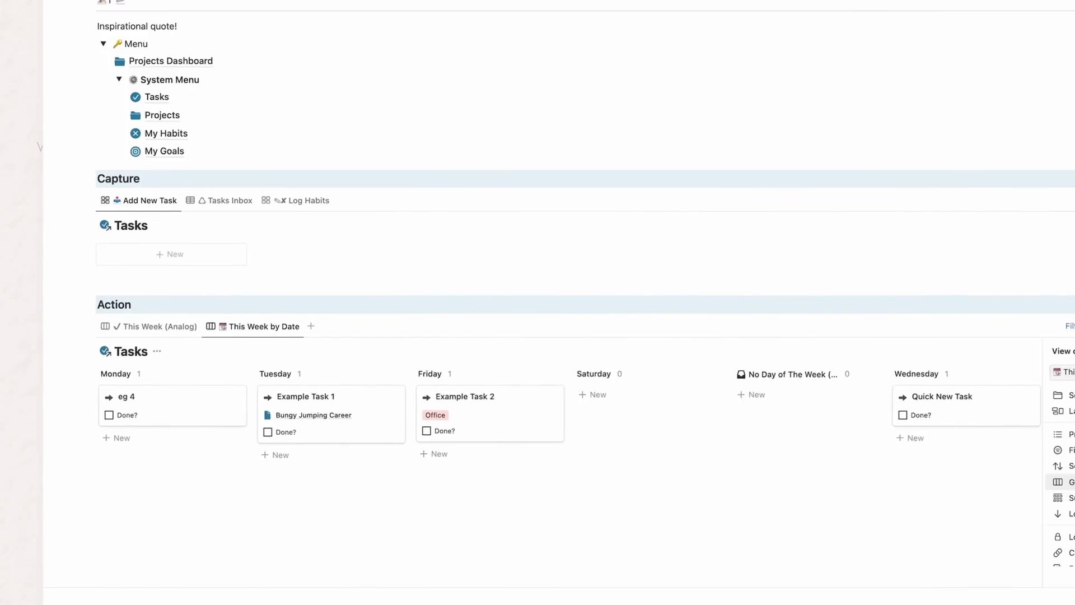
Step: Move the Wednesday group between Tuesday and Friday in the This Week by Date board
{"action": "left_click", "coordinate": [1068, 482]}
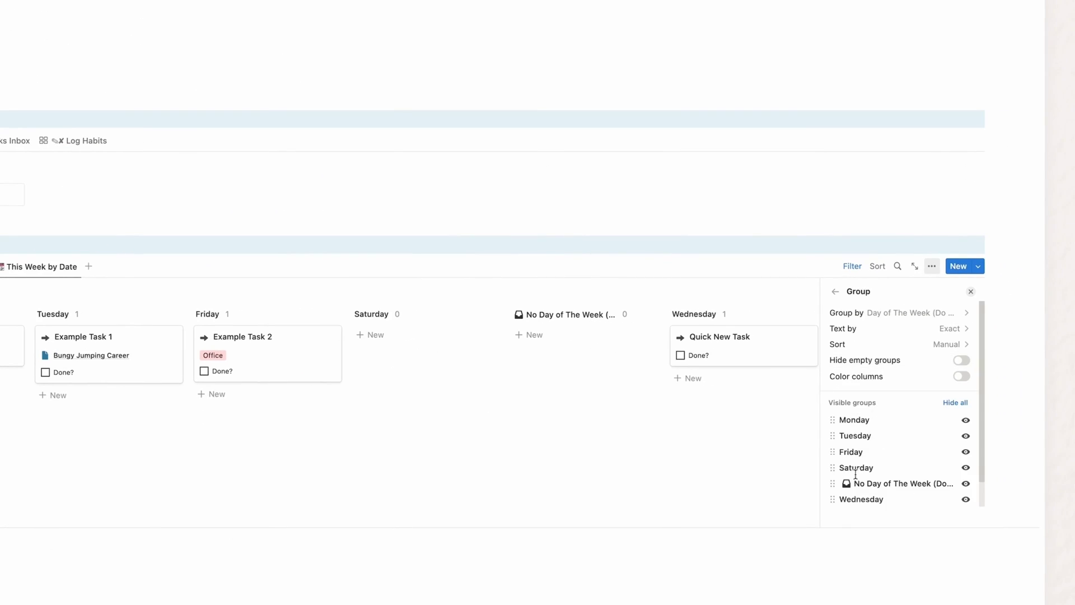
{"action": "left_click_drag", "start_coordinate": [833, 500], "coordinate": [838, 465]}
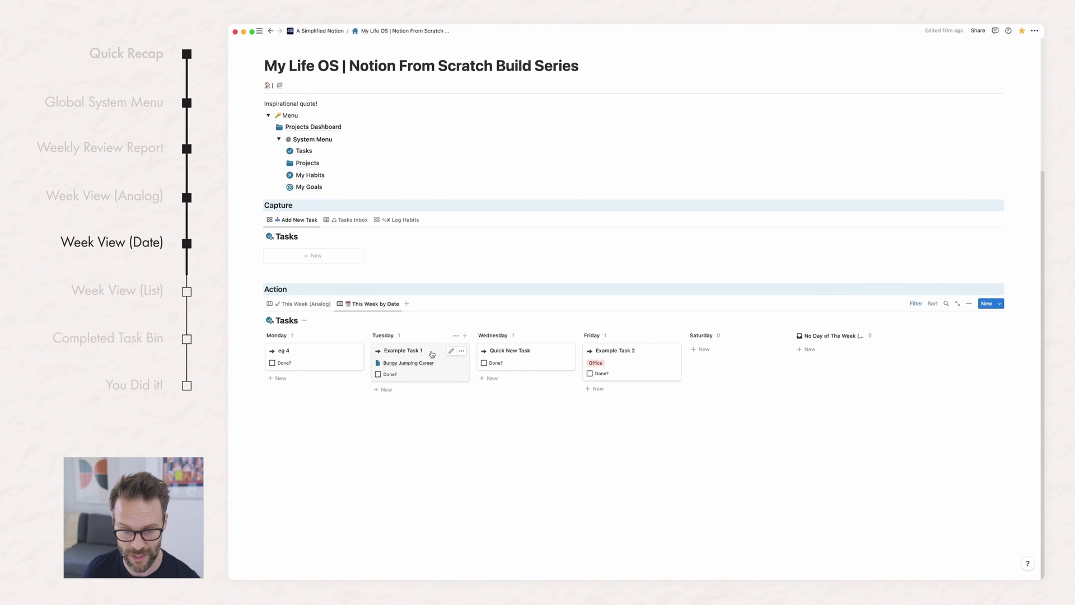
Step: Open Example Task 1 from the board and set its Do Date to October 13, 2022
{"action": "left_click", "coordinate": [432, 354]}
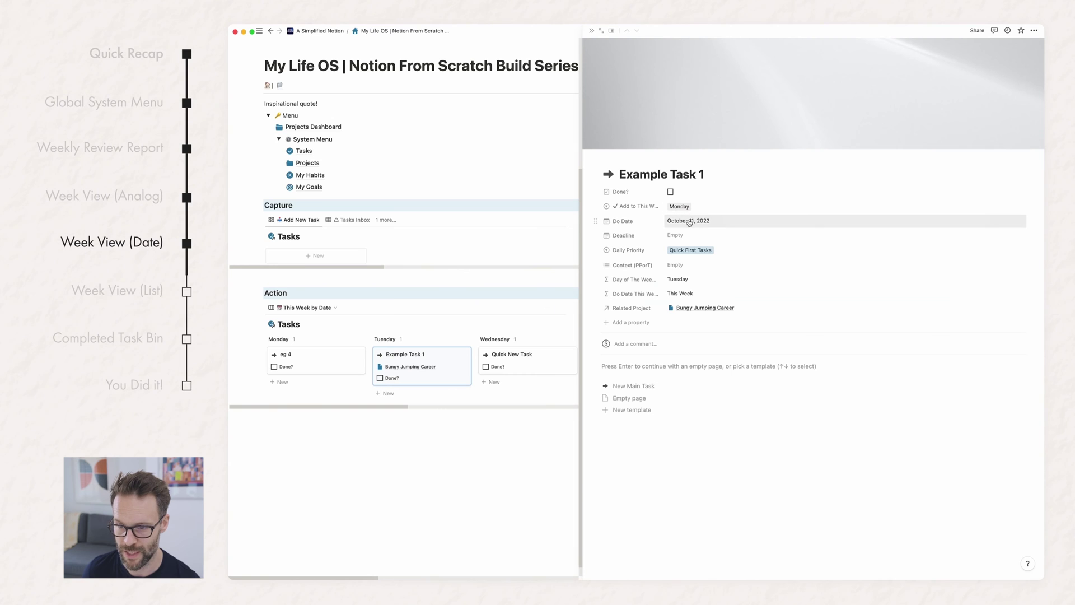
{"action": "left_click", "coordinate": [690, 221]}
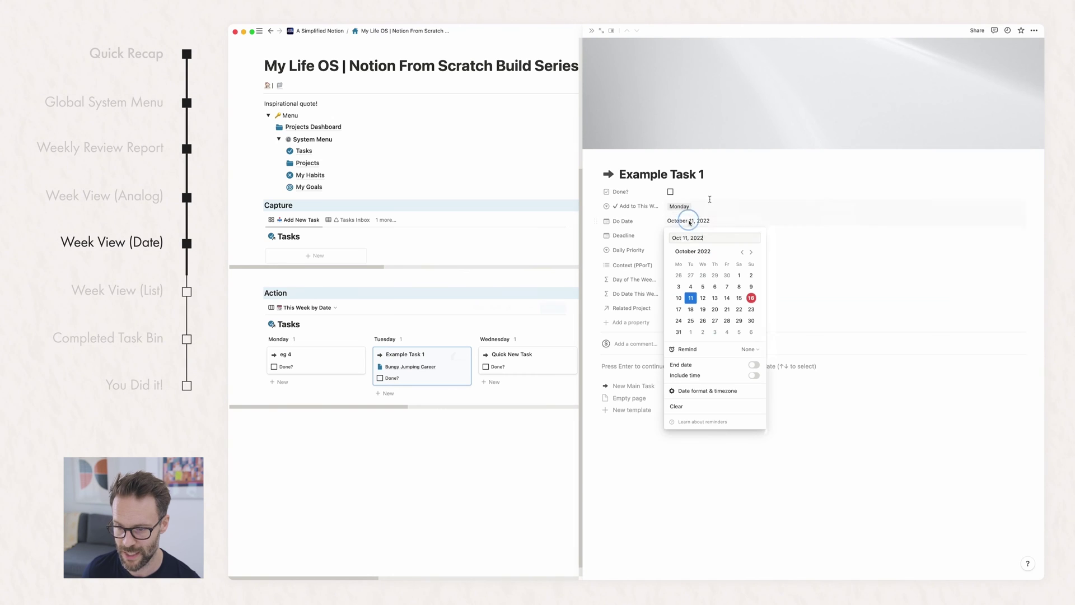
{"action": "left_click", "coordinate": [716, 298]}
{"action": "left_click", "coordinate": [516, 455]}
Step: Open Quick New Task from the board, set its Do Date to October 16, 2022 and close the task
{"action": "left_click", "coordinate": [523, 354]}
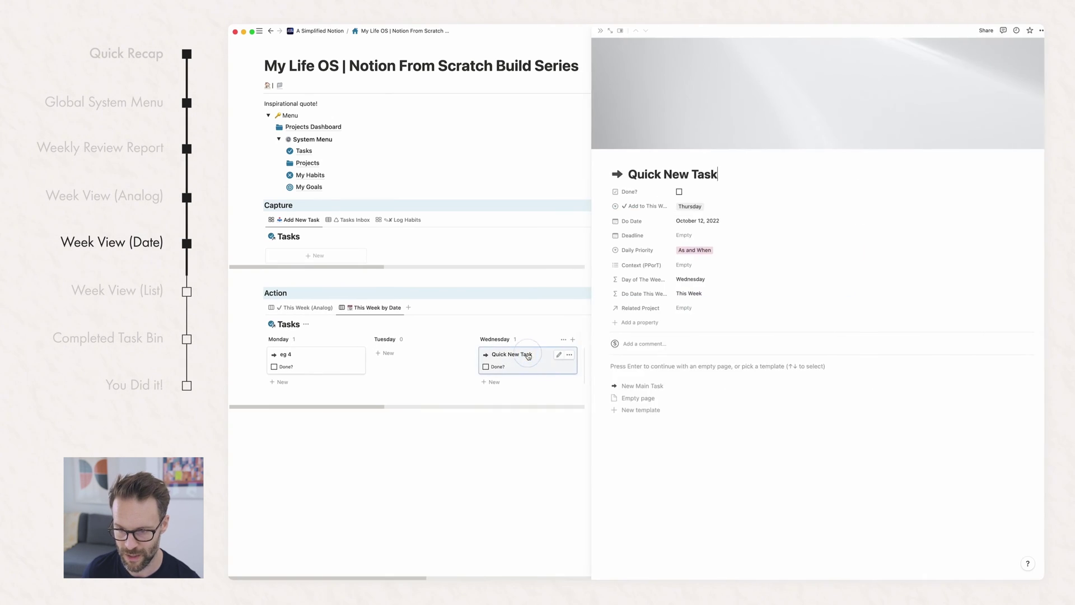
{"action": "left_click", "coordinate": [687, 221]}
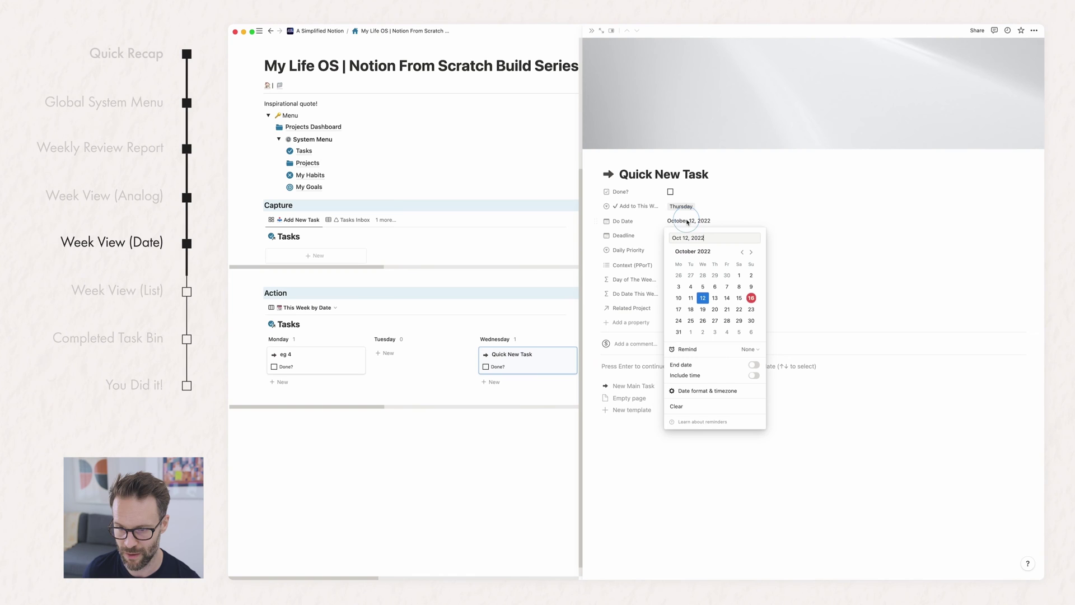
{"action": "left_click", "coordinate": [752, 298]}
{"action": "left_click", "coordinate": [545, 417]}
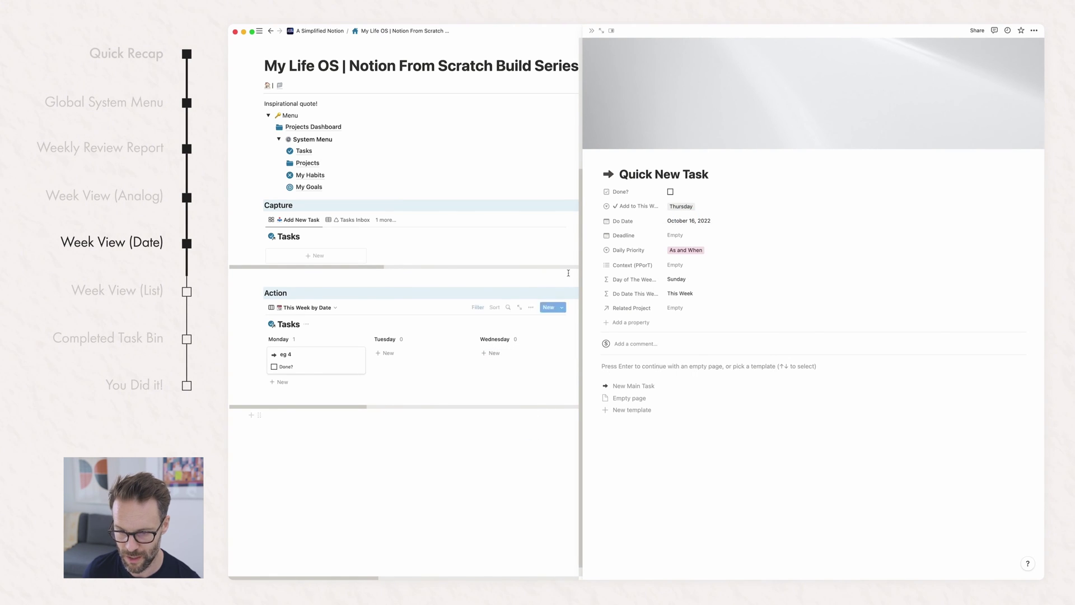
{"action": "left_click", "coordinate": [541, 321]}
Step: Place the Thursday group before Friday and Sunday after Saturday, and hide the No Day of The Week group
{"action": "scroll", "coordinate": [616, 358], "scroll_direction": "right", "scroll_amount": 2}
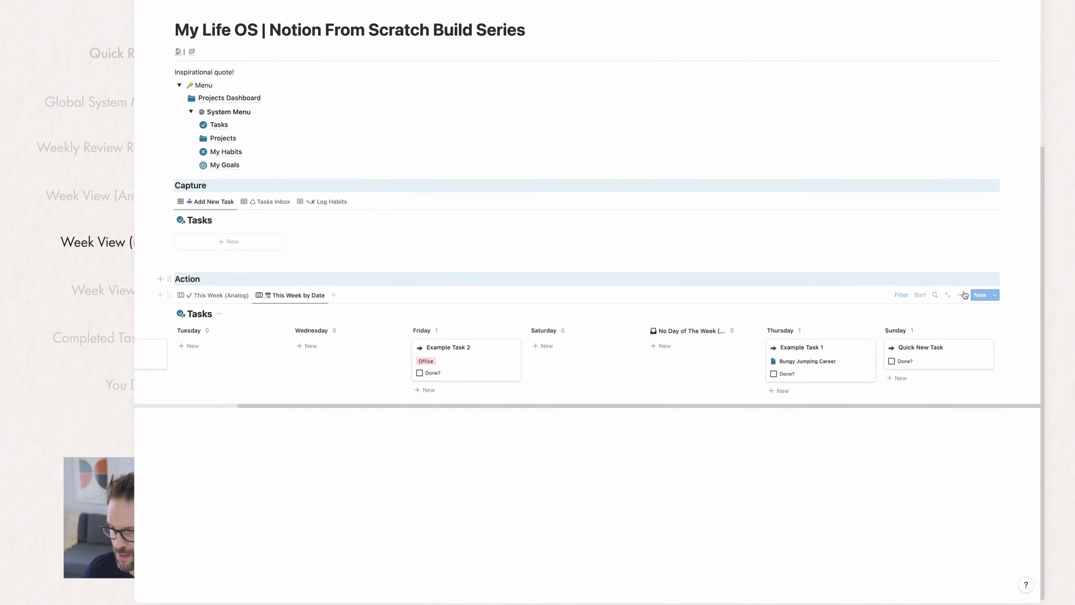
{"action": "left_click", "coordinate": [962, 295]}
{"action": "left_click", "coordinate": [889, 423]}
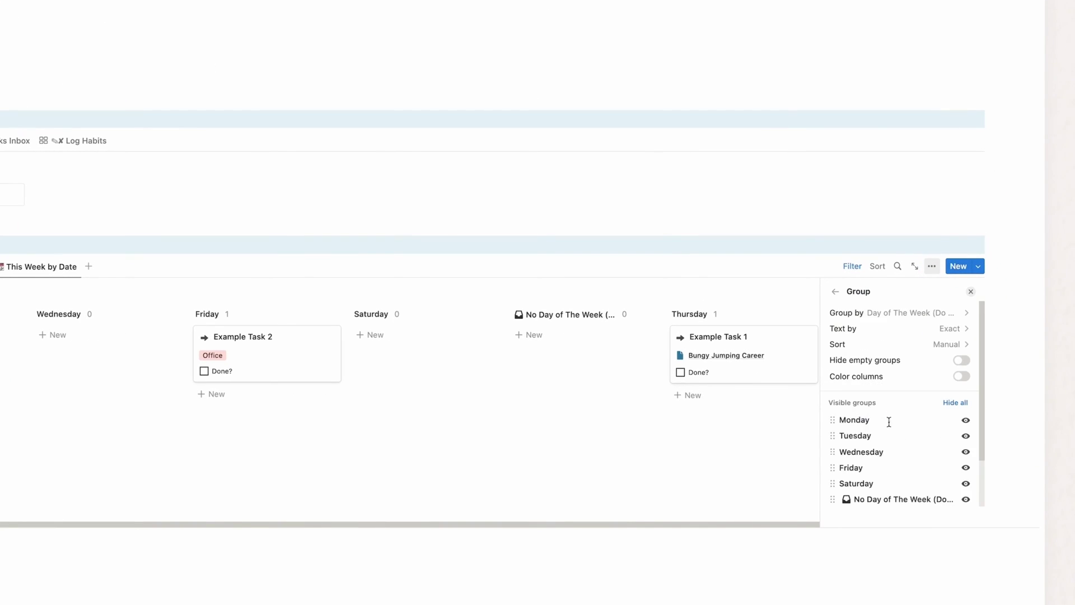
{"action": "scroll", "coordinate": [888, 423], "scroll_direction": "down", "scroll_amount": 2}
{"action": "left_click_drag", "start_coordinate": [832, 456], "coordinate": [833, 408]}
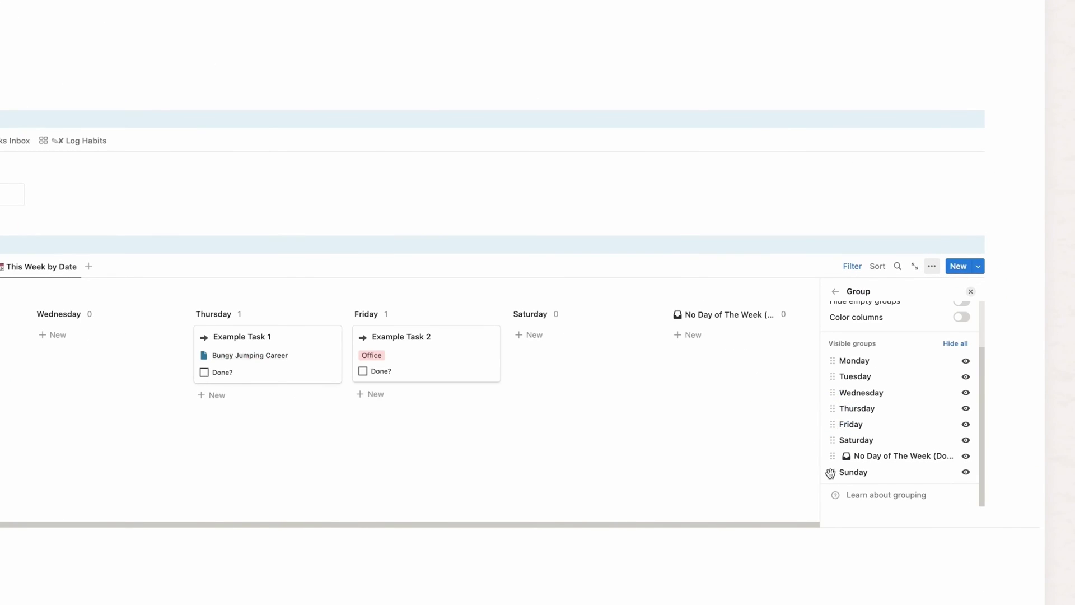
{"action": "left_click_drag", "start_coordinate": [831, 473], "coordinate": [833, 456]}
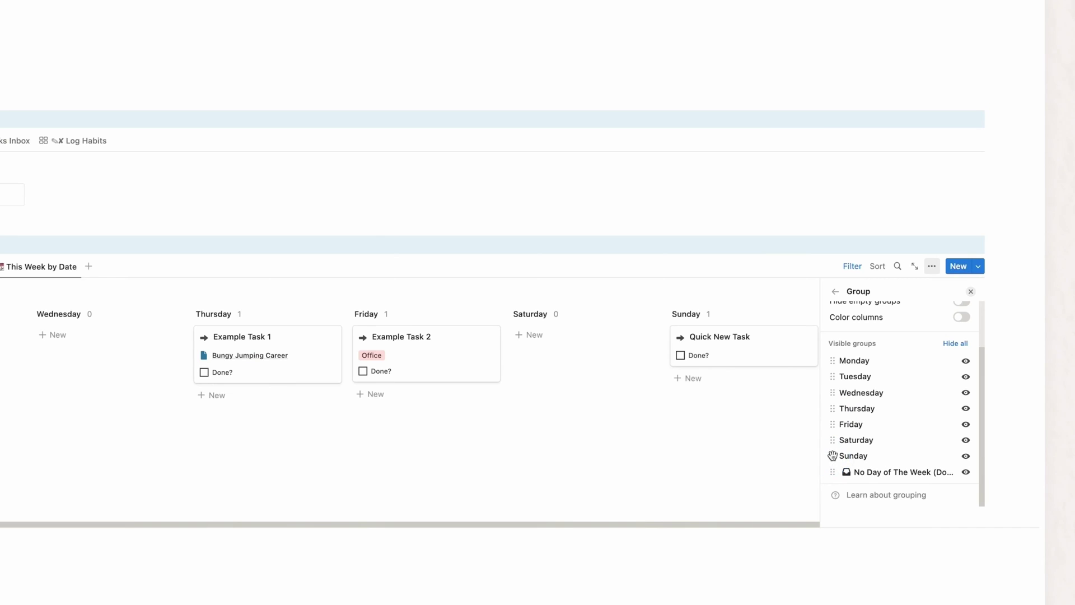
{"action": "left_click", "coordinate": [965, 472]}
{"action": "left_click", "coordinate": [538, 460]}
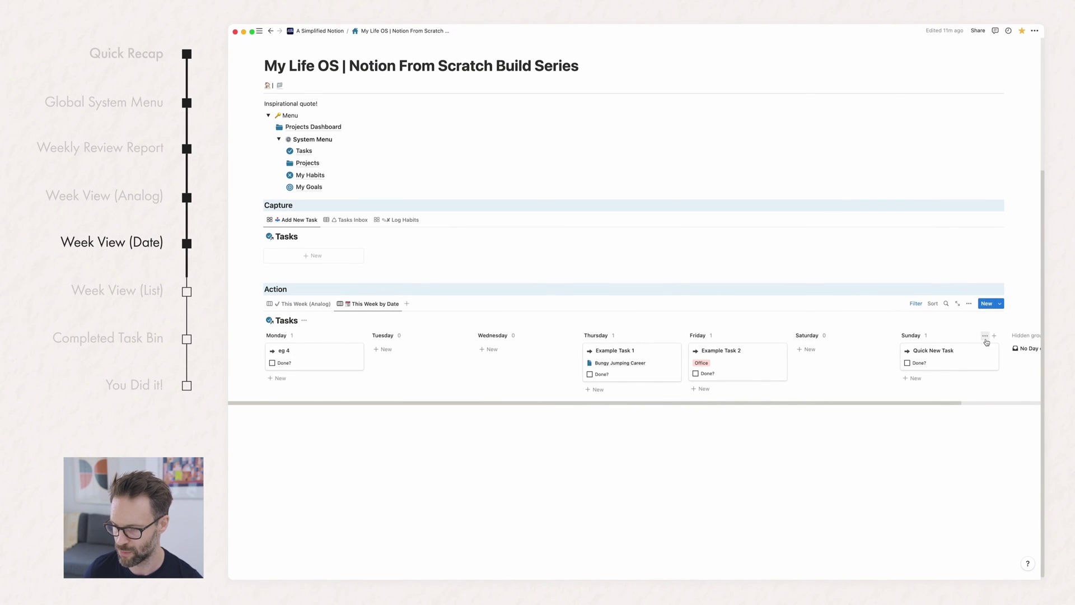
Step: Set the card preview of the This Week by Date board to Page cover
{"action": "left_click", "coordinate": [969, 303]}
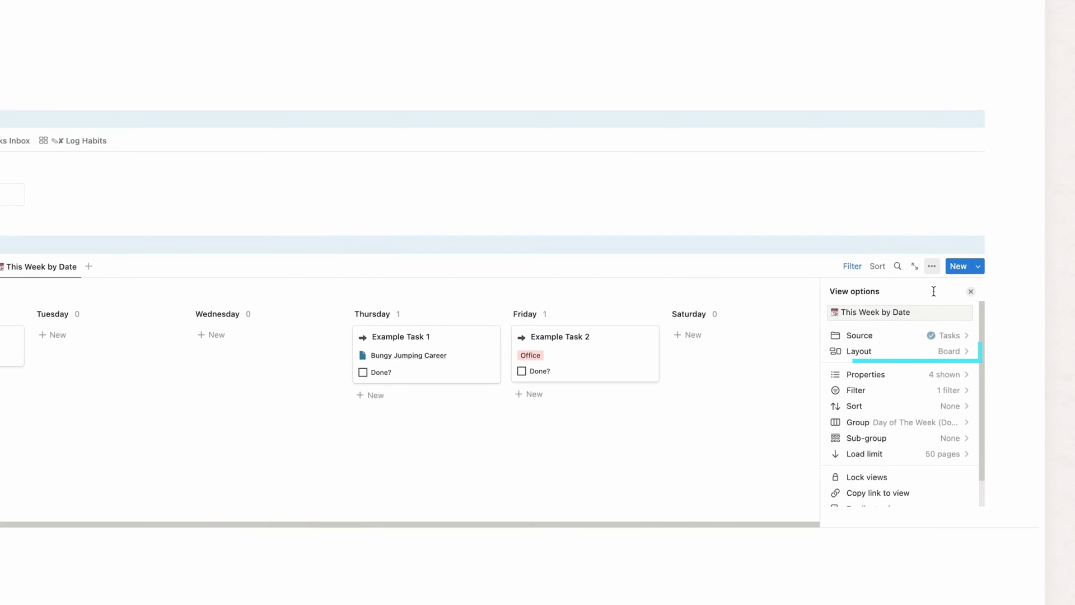
{"action": "left_click", "coordinate": [945, 353]}
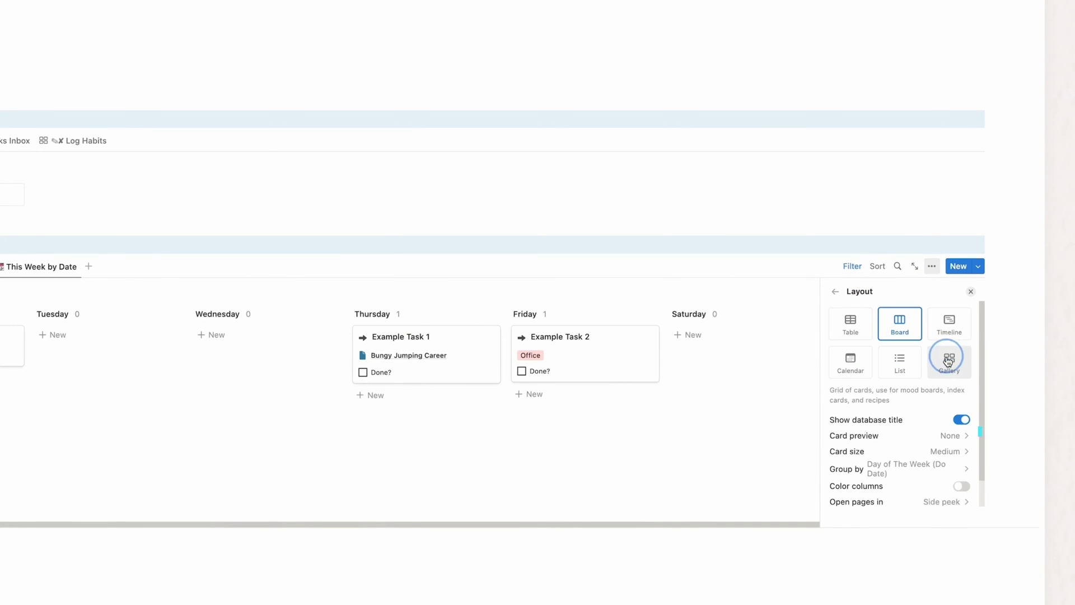
{"action": "left_click", "coordinate": [952, 437]}
{"action": "left_click", "coordinate": [881, 475]}
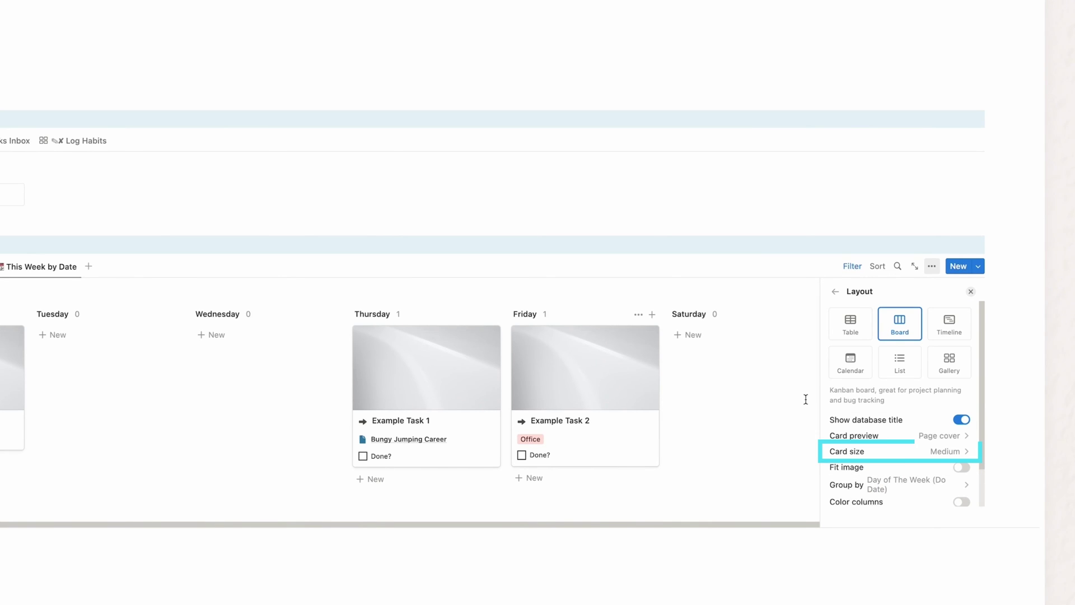
Step: Set the card size of the This Week by Date board to Small
{"action": "left_click", "coordinate": [944, 452]}
{"action": "left_click", "coordinate": [873, 472]}
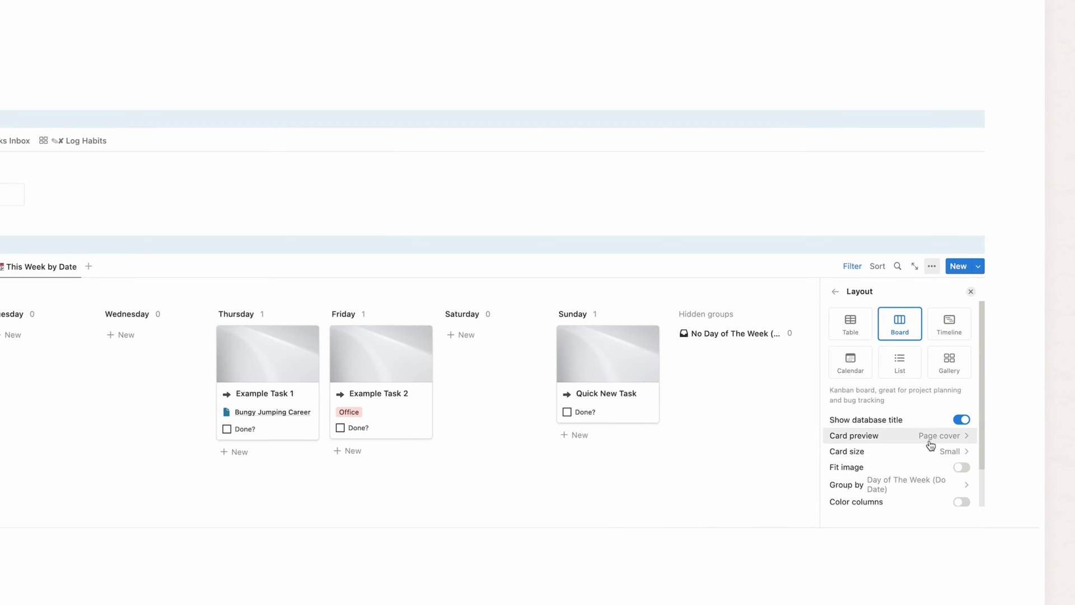
Step: Try the Fit image and Color columns layout options on the This Week by Date board
{"action": "left_click", "coordinate": [961, 467]}
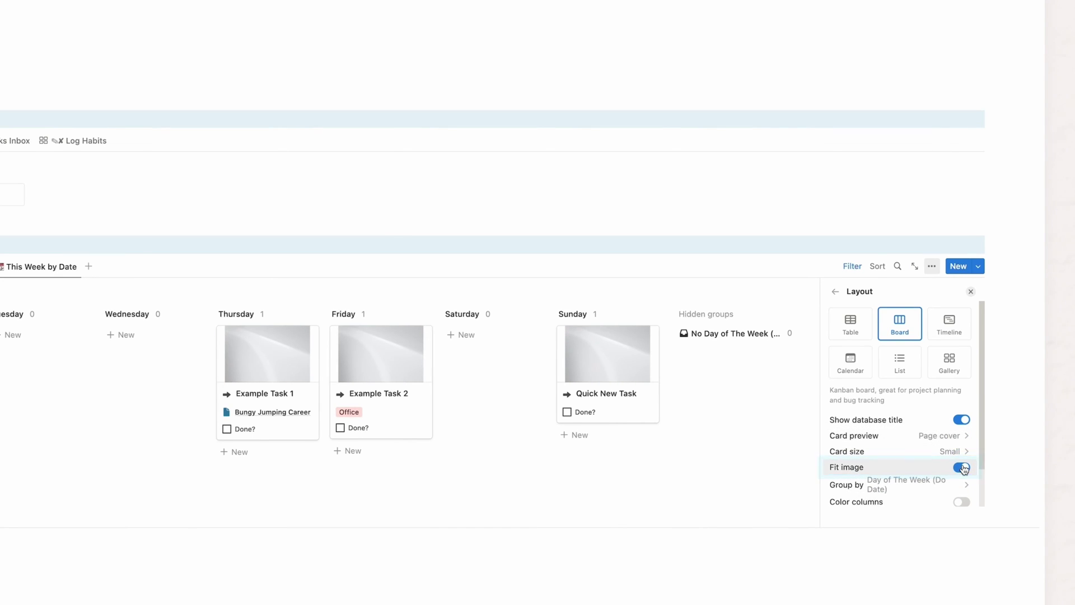
{"action": "left_click", "coordinate": [962, 468]}
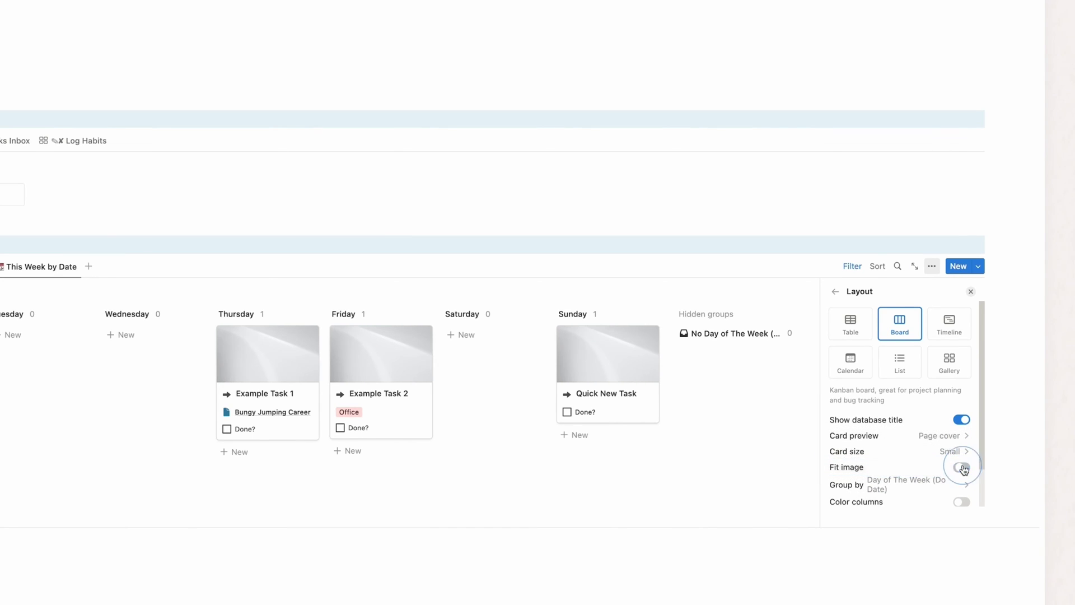
{"action": "left_click", "coordinate": [962, 502]}
{"action": "left_click", "coordinate": [962, 503]}
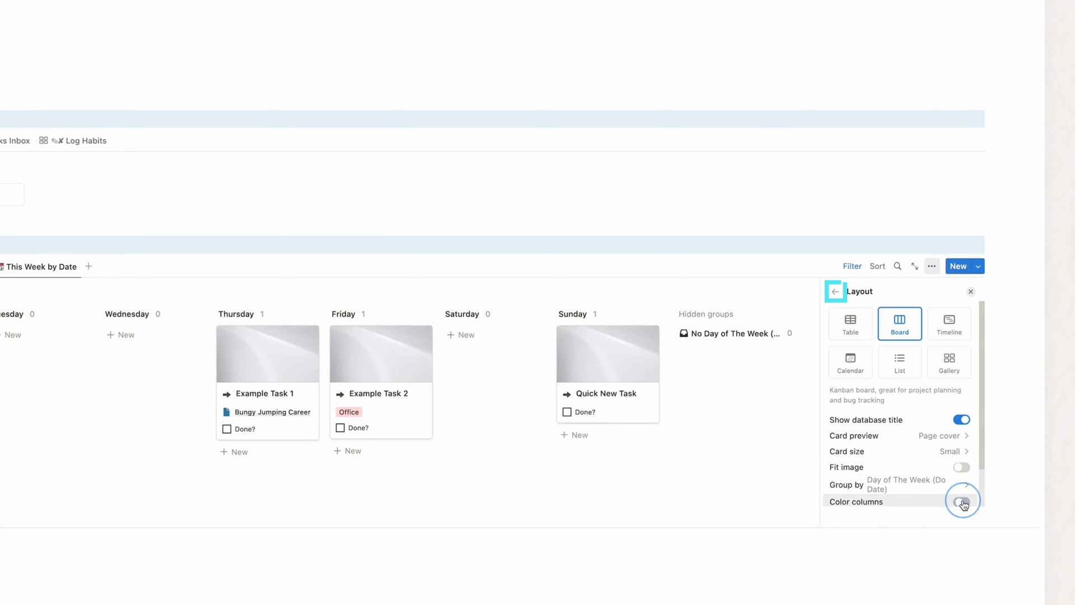
Step: Show the Do Date property on the board's cards and close the view options
{"action": "left_click", "coordinate": [836, 291]}
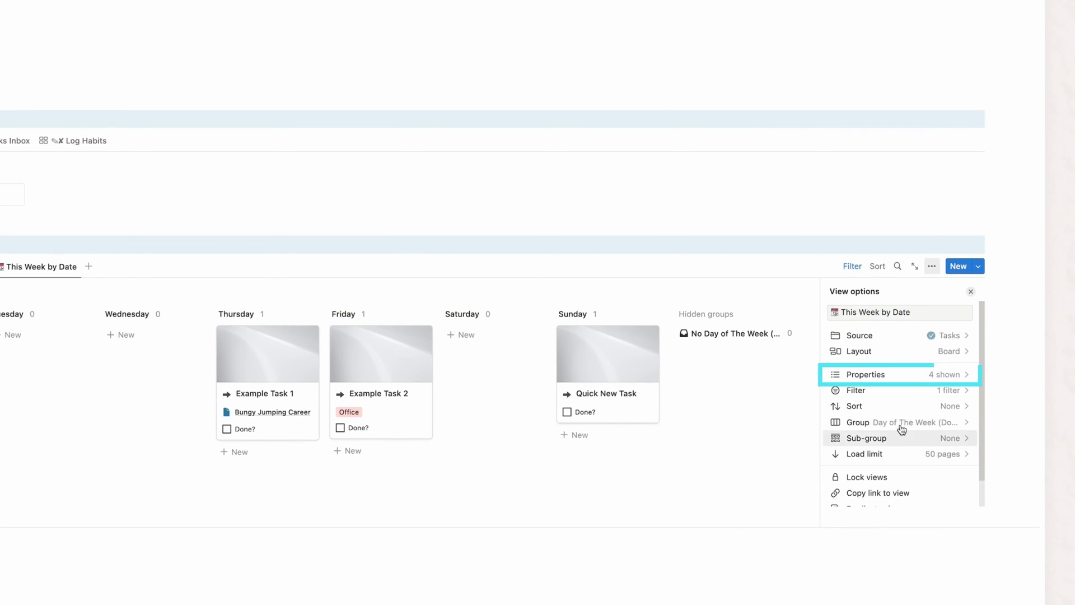
{"action": "left_click", "coordinate": [904, 374]}
{"action": "scroll", "coordinate": [930, 398], "scroll_direction": "down", "scroll_amount": 2}
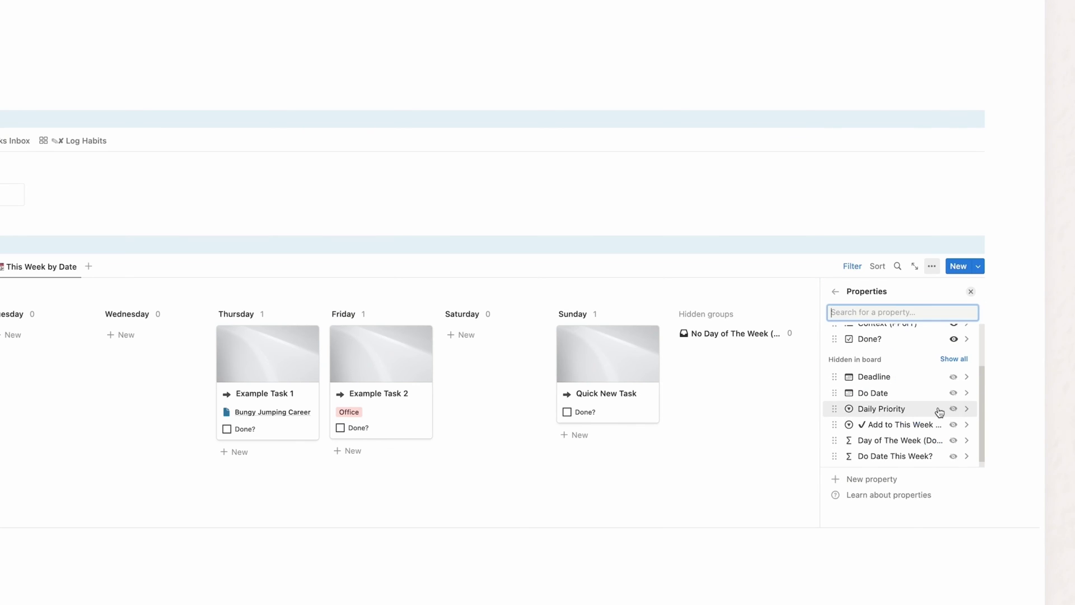
{"action": "left_click", "coordinate": [953, 393]}
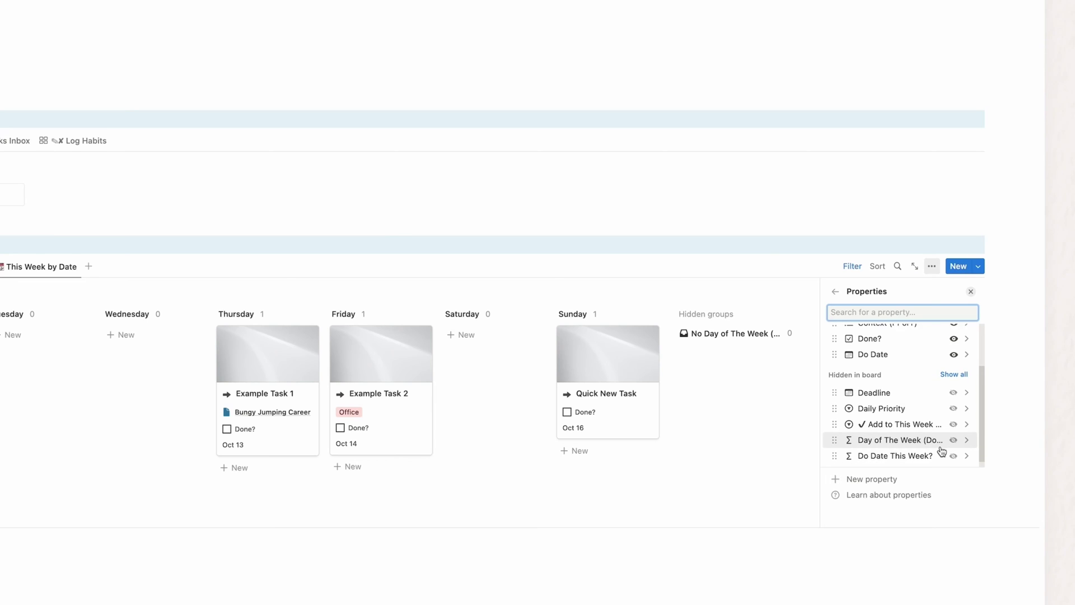
{"action": "scroll", "coordinate": [947, 443], "scroll_direction": "down", "scroll_amount": 1}
{"action": "left_click", "coordinate": [632, 492]}
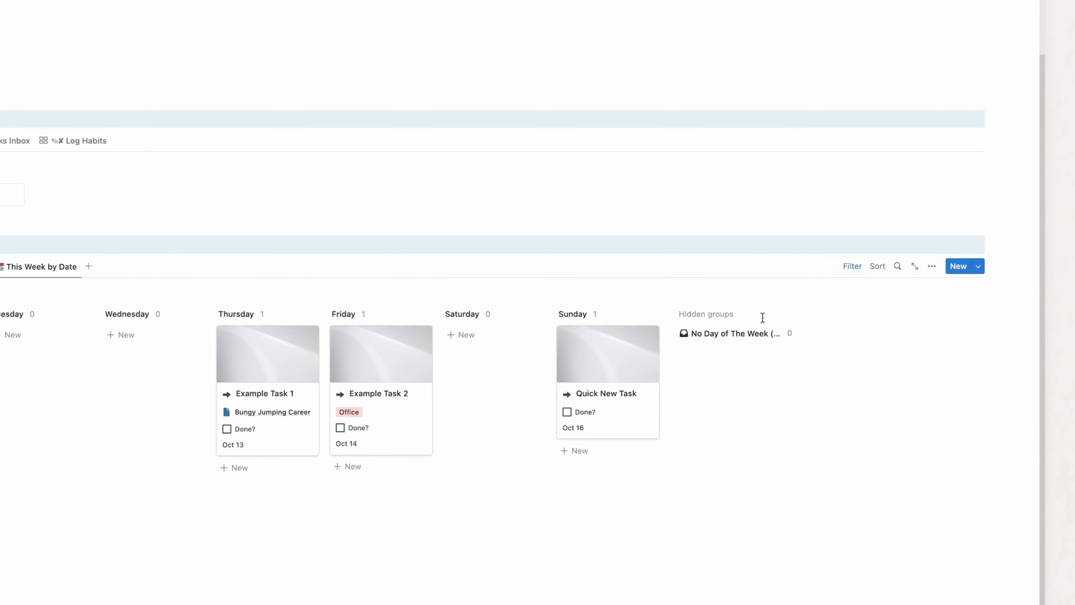
Step: Change the board's first filter rule to Do Date This Week? Is This Week and close the filter
{"action": "left_click", "coordinate": [867, 270]}
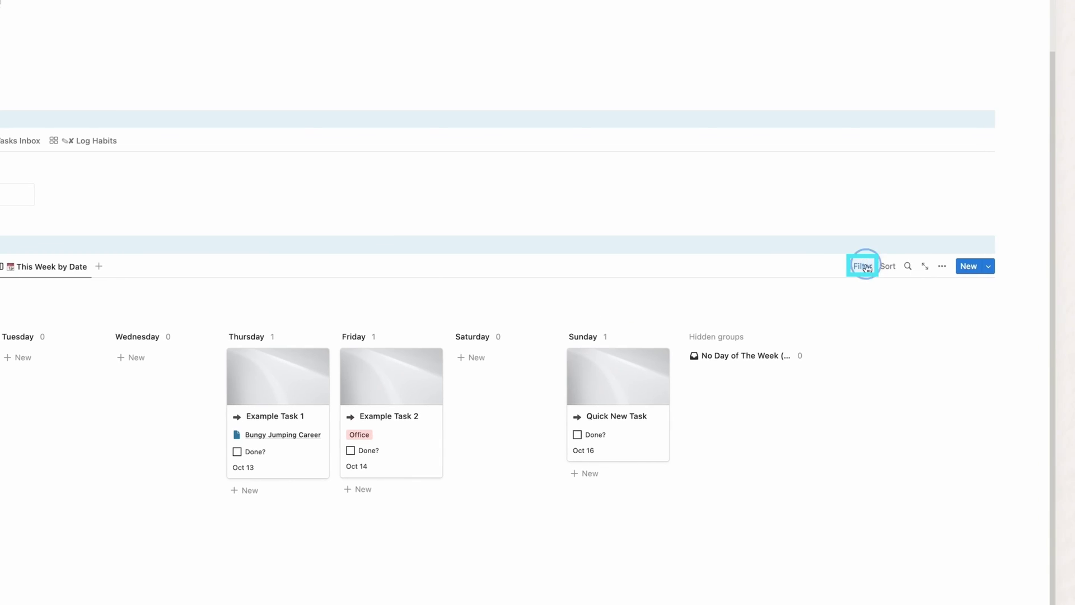
{"action": "left_click", "coordinate": [318, 311]}
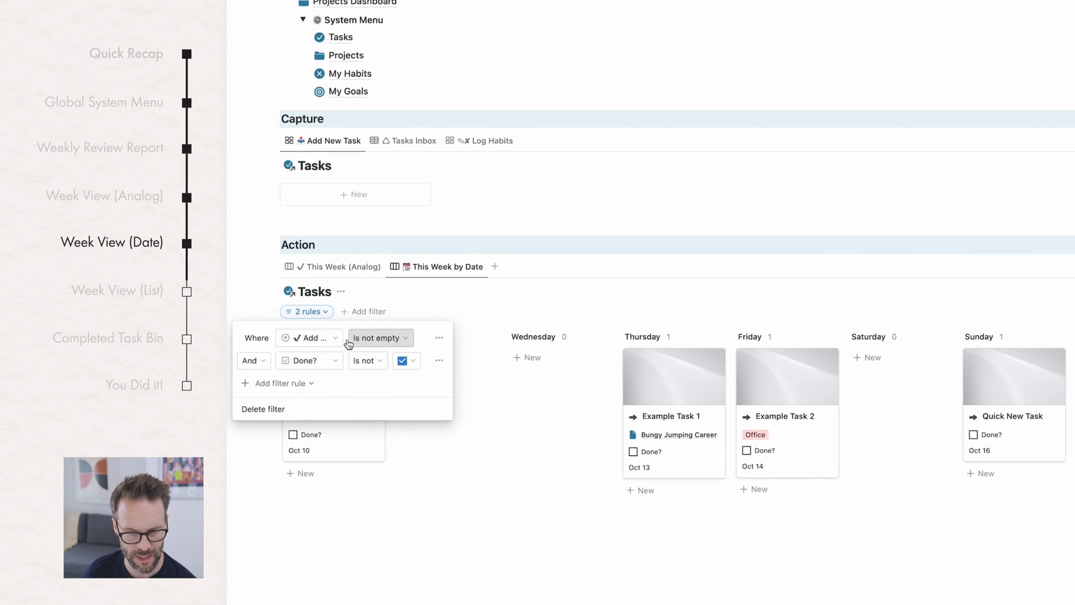
{"action": "left_click", "coordinate": [309, 338]}
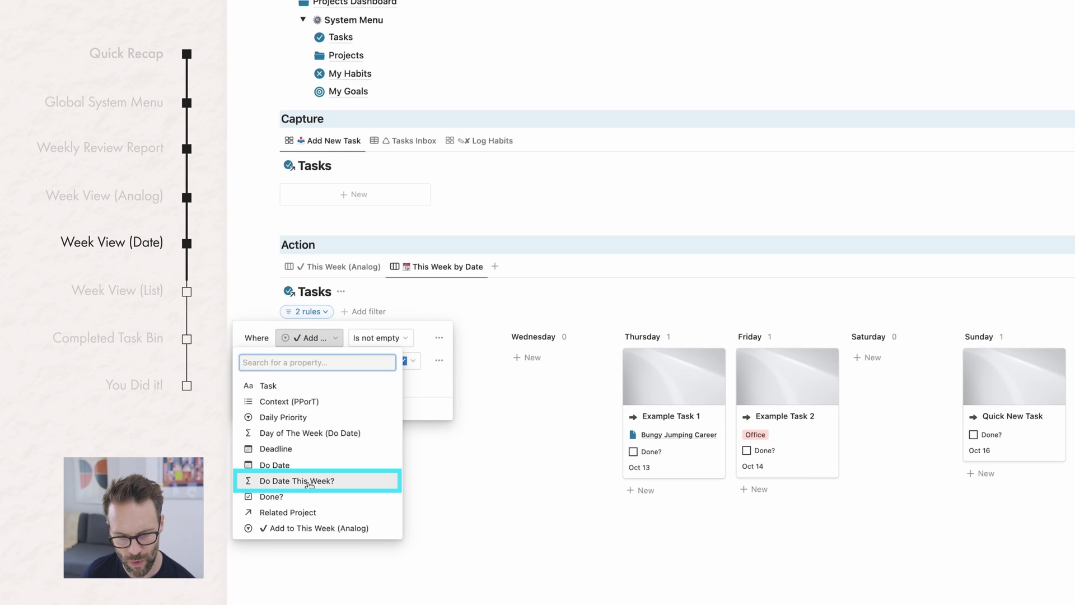
{"action": "left_click", "coordinate": [309, 481]}
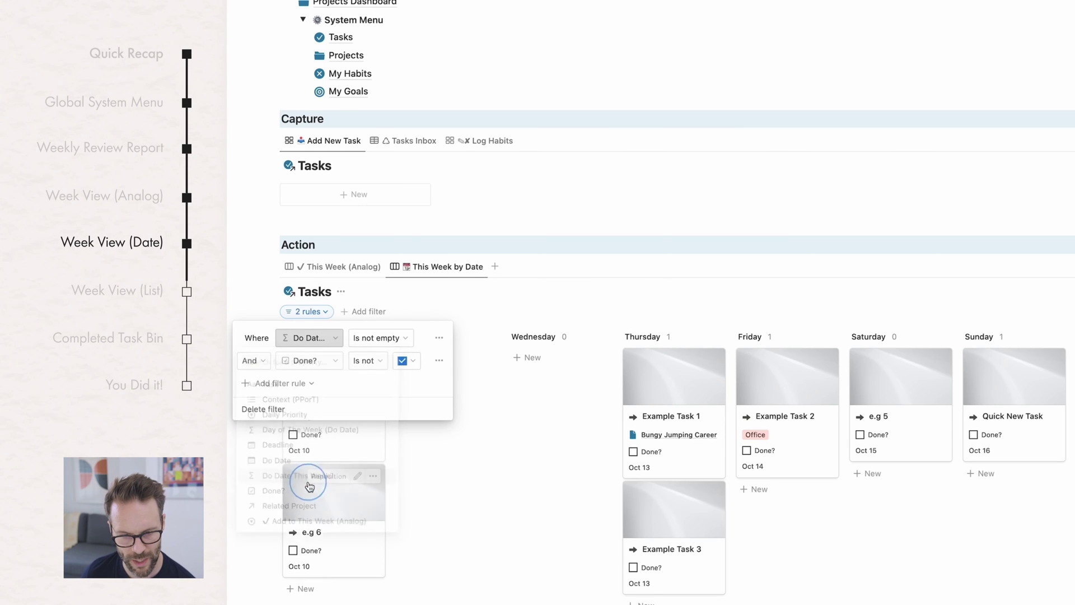
{"action": "left_click", "coordinate": [389, 339]}
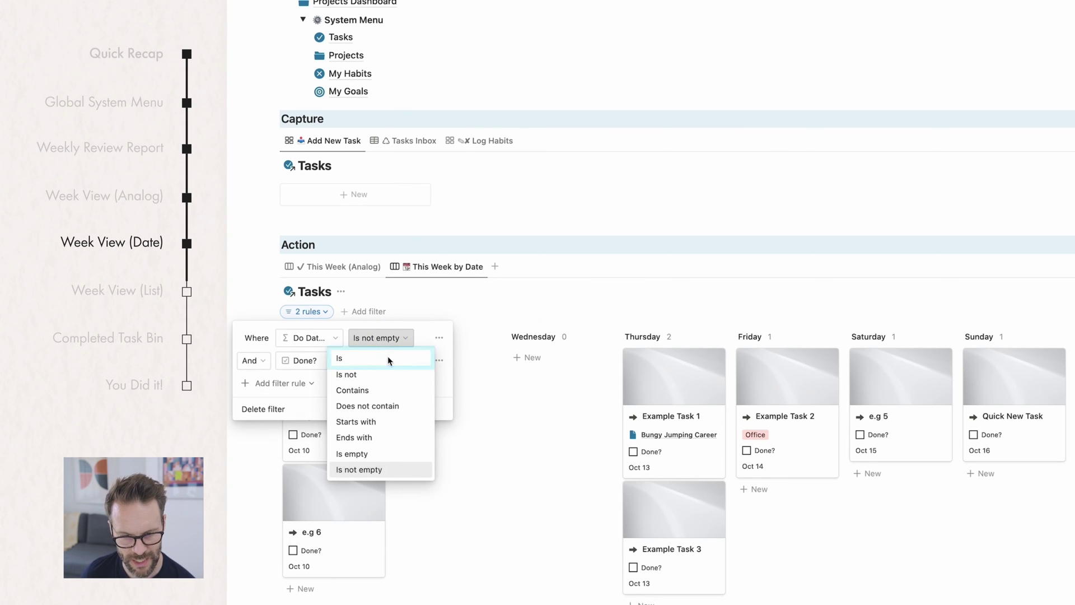
{"action": "left_click", "coordinate": [389, 358]}
{"action": "left_click", "coordinate": [439, 339]}
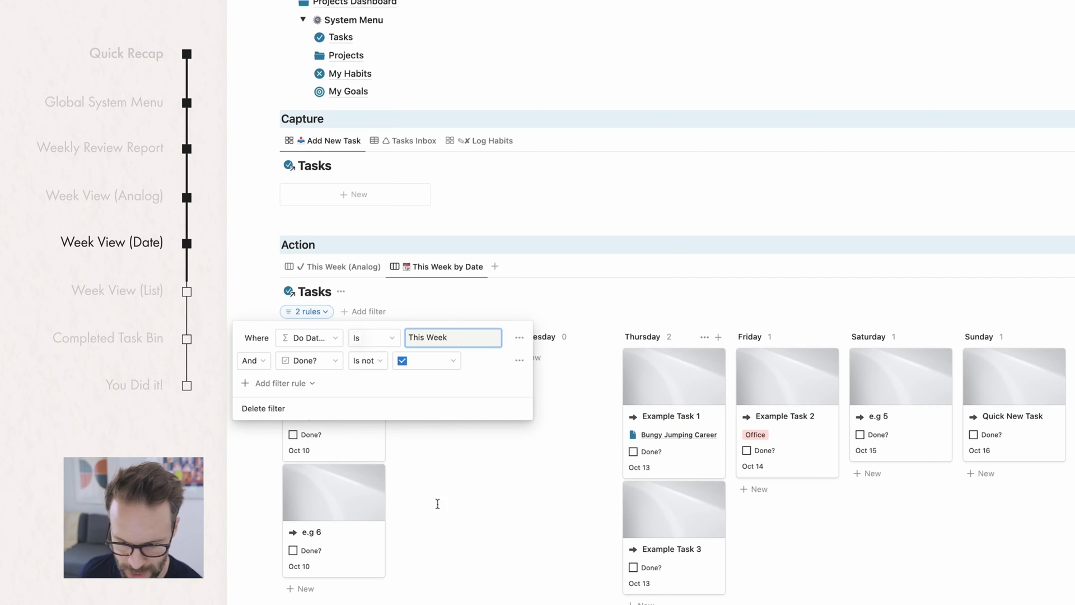
{"action": "key", "text": "Escape"}
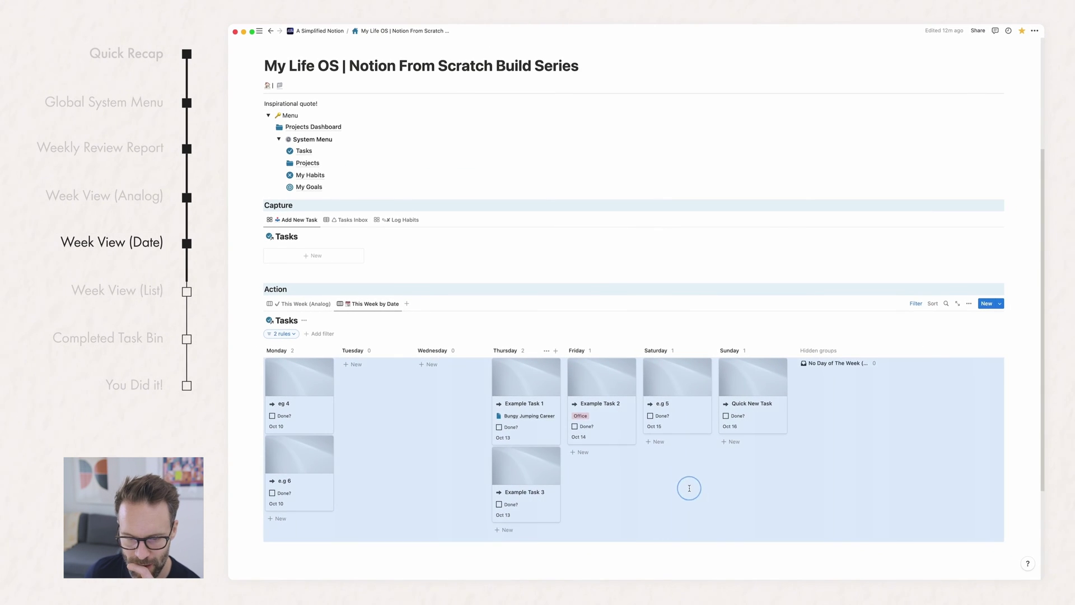
Step: Switch to the This Week (Analog) board for comparison and return to This Week by Date
{"action": "left_click", "coordinate": [360, 397]}
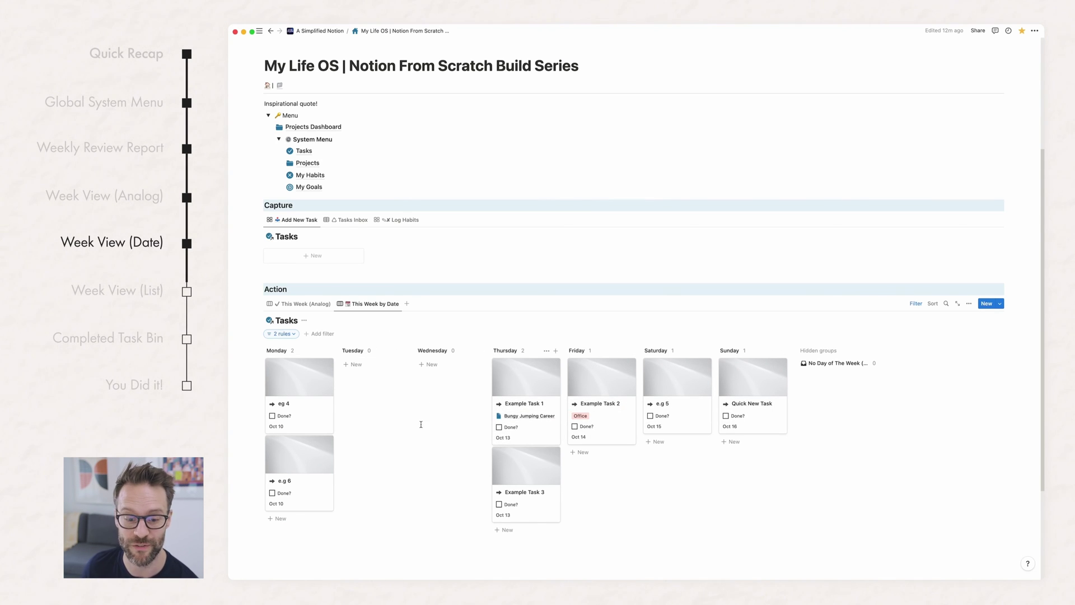
{"action": "left_click", "coordinate": [293, 308]}
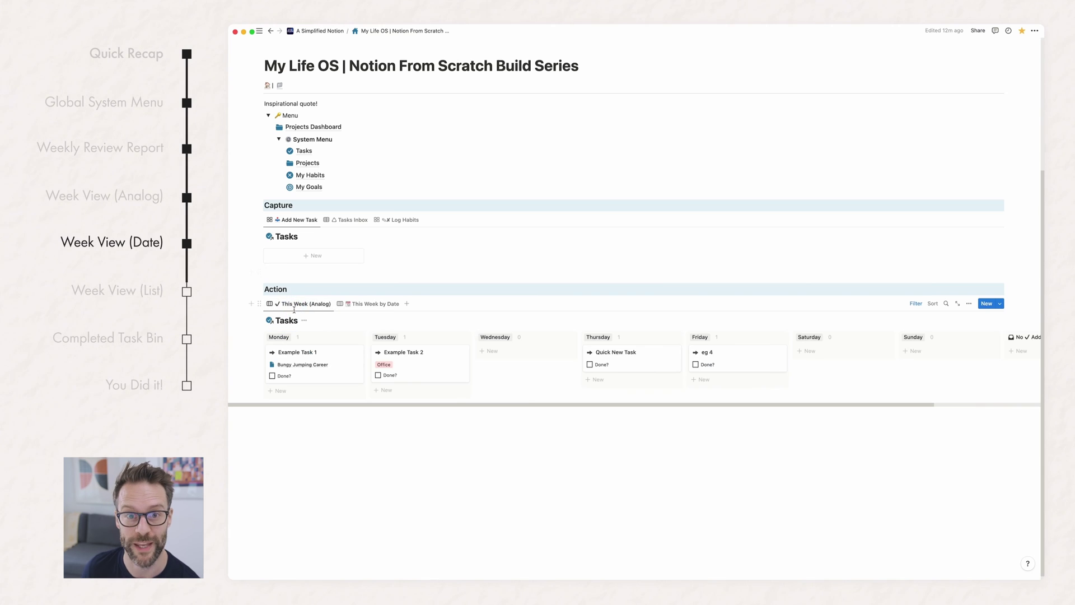
{"action": "left_click", "coordinate": [373, 305]}
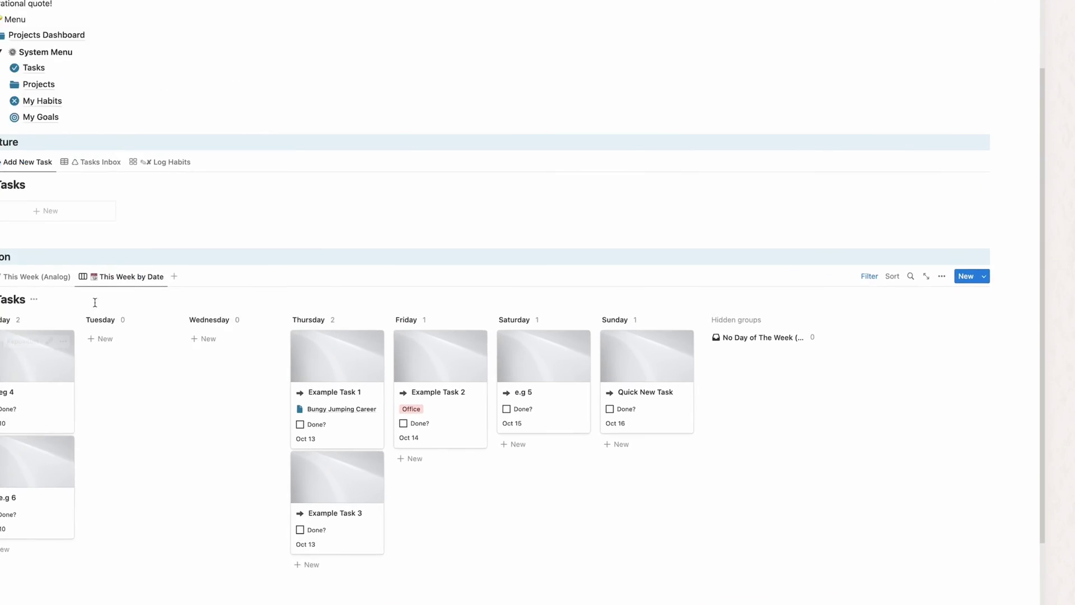
Step: Add a filter rule to the This Week by Date board requiring that Related Project Is not empty
{"action": "left_click", "coordinate": [853, 266]}
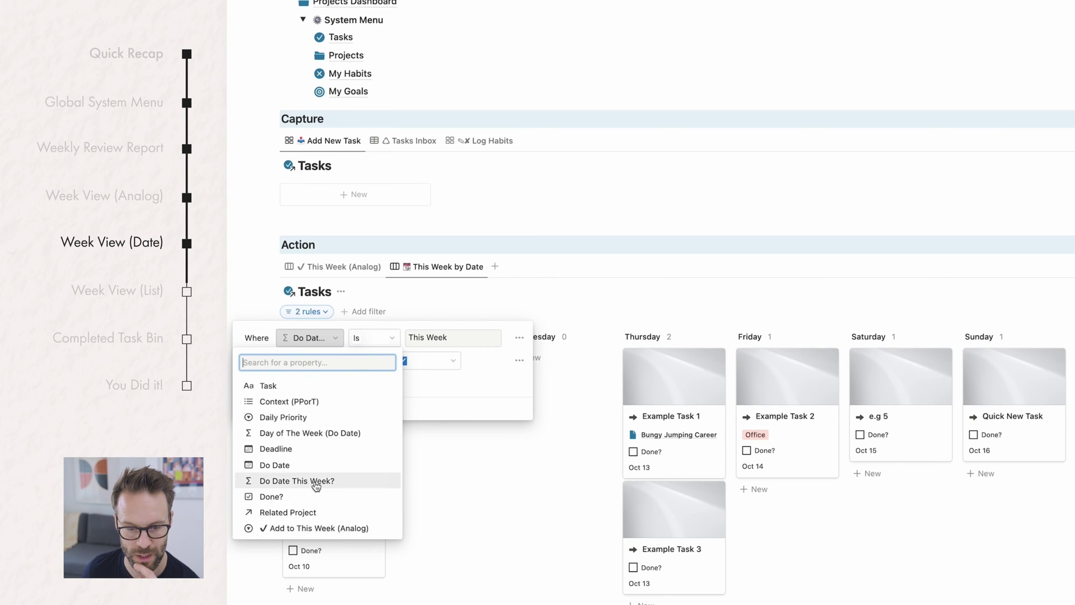
{"action": "left_click", "coordinate": [311, 497]}
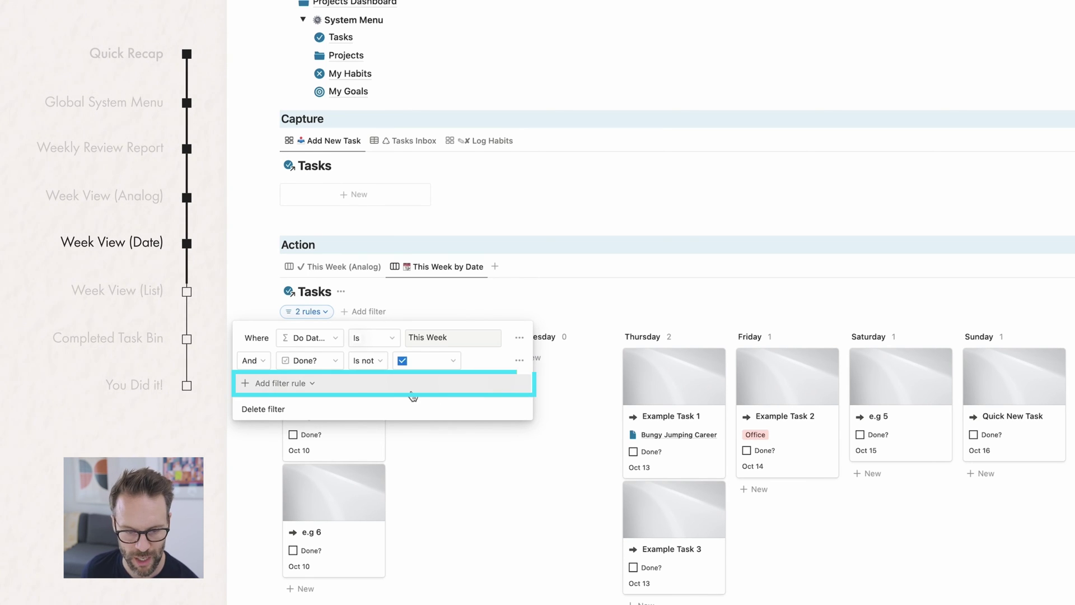
{"action": "left_click", "coordinate": [298, 385]}
{"action": "left_click", "coordinate": [262, 401]}
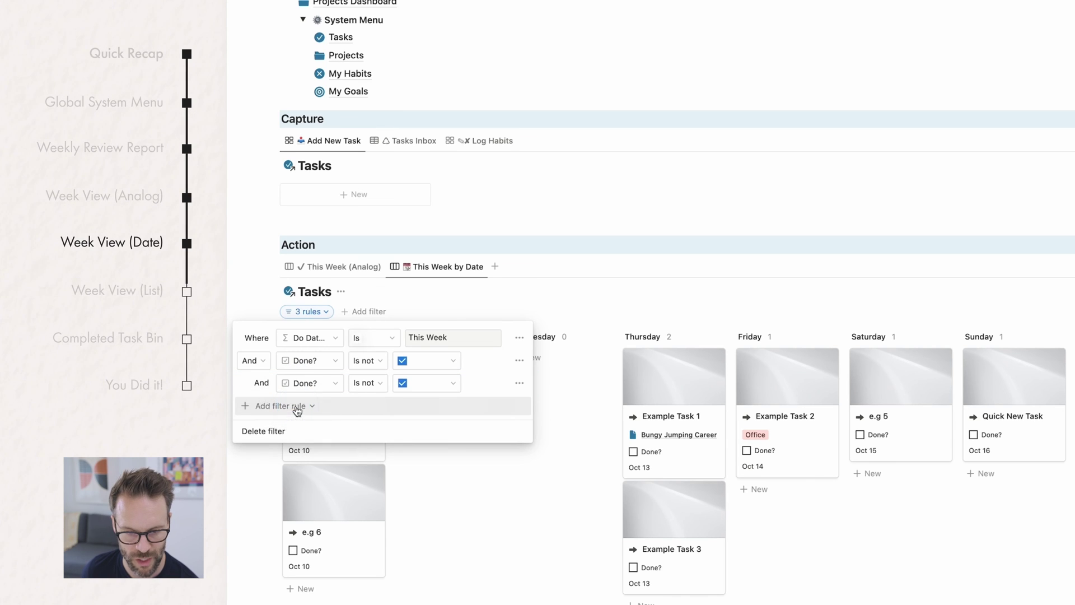
{"action": "left_click", "coordinate": [324, 385]}
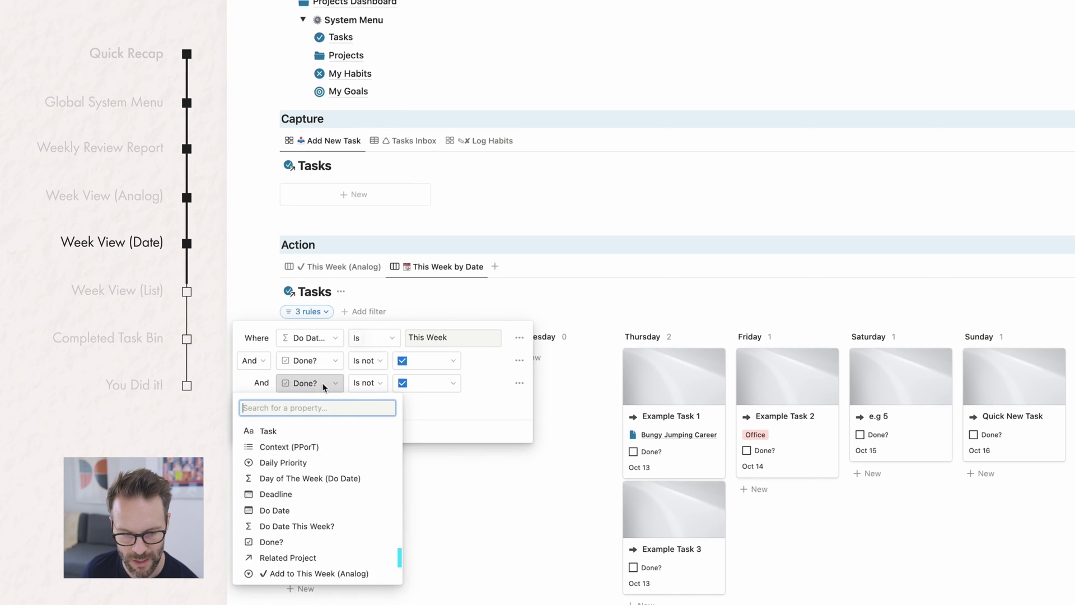
{"action": "left_click", "coordinate": [313, 553]}
{"action": "left_click", "coordinate": [369, 383]}
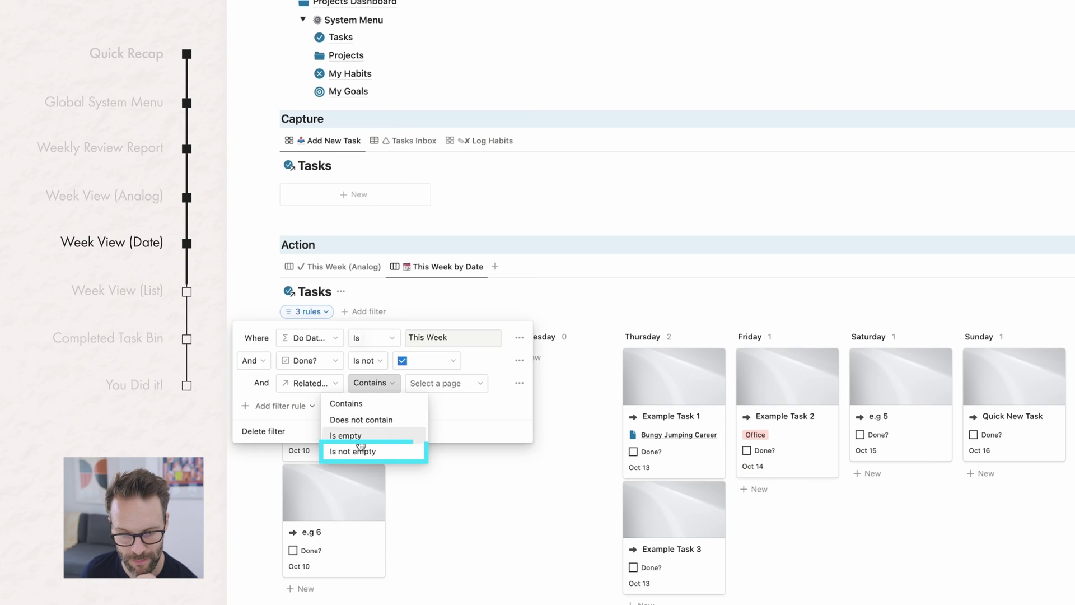
{"action": "left_click", "coordinate": [356, 454]}
{"action": "key", "text": "Escape"}
{"action": "left_click", "coordinate": [679, 554]}
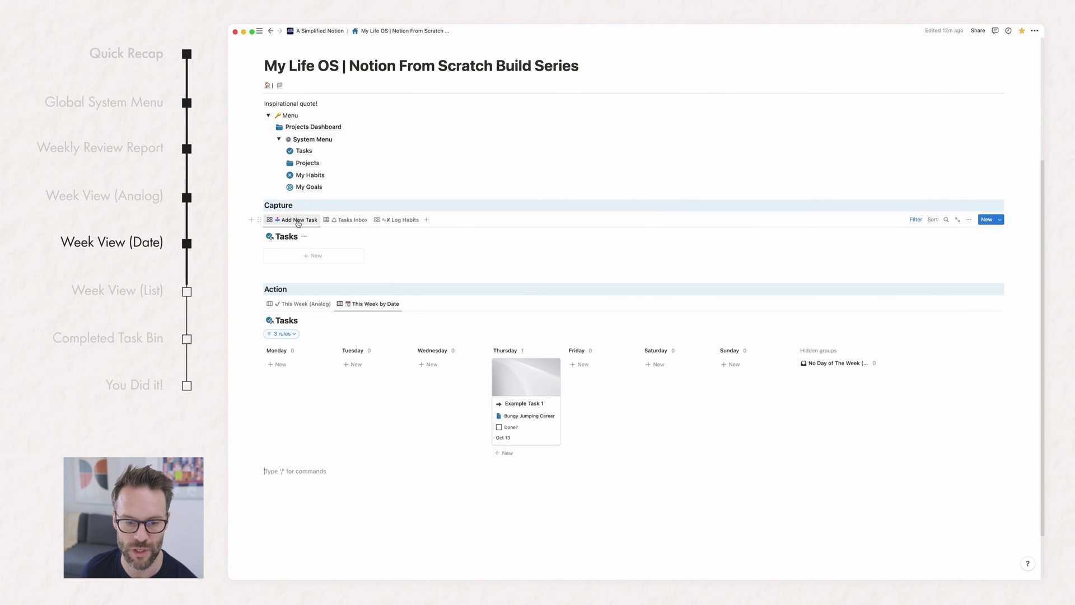
Step: In Tasks Inbox, link Example Task 3 to the Cat Whispering project and e.g 5 to Bungy Jumping Career
{"action": "left_click", "coordinate": [363, 222]}
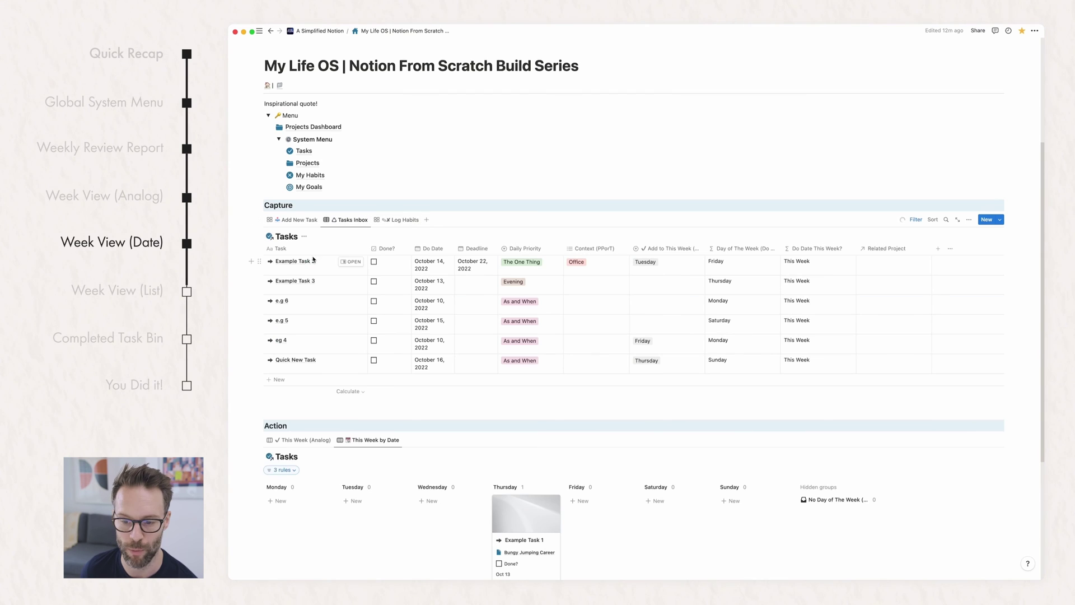
{"action": "left_click", "coordinate": [878, 285]}
{"action": "left_click", "coordinate": [896, 308]}
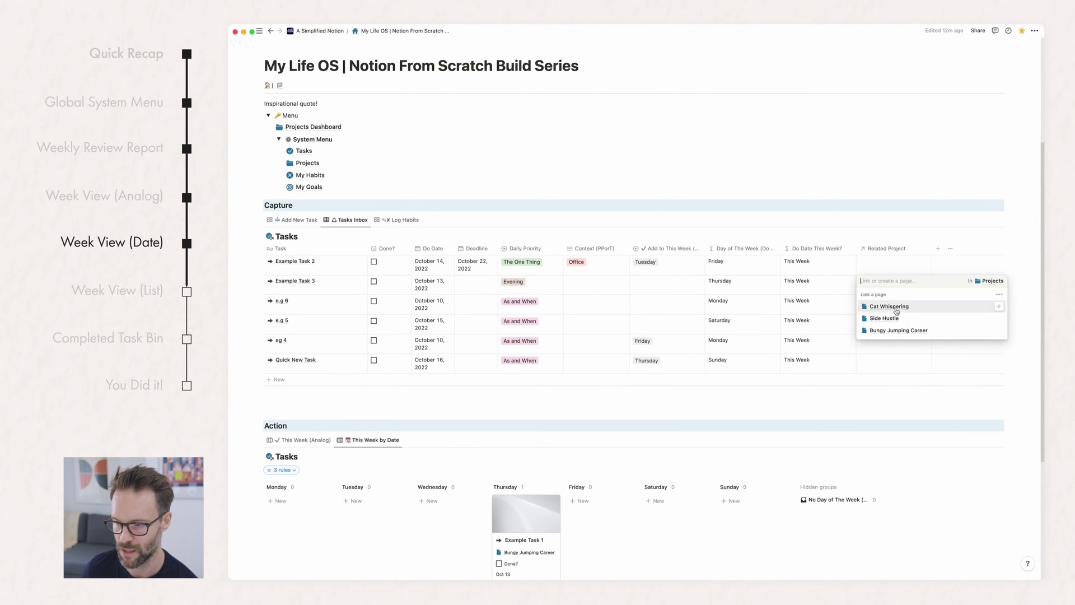
{"action": "key", "text": "Escape"}
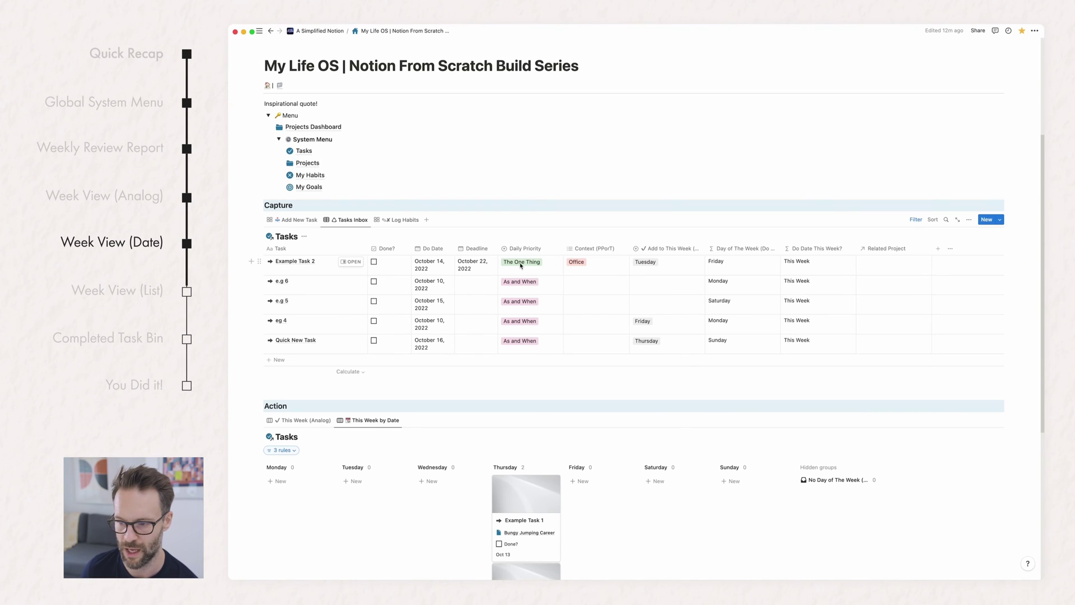
{"action": "left_click", "coordinate": [868, 307]}
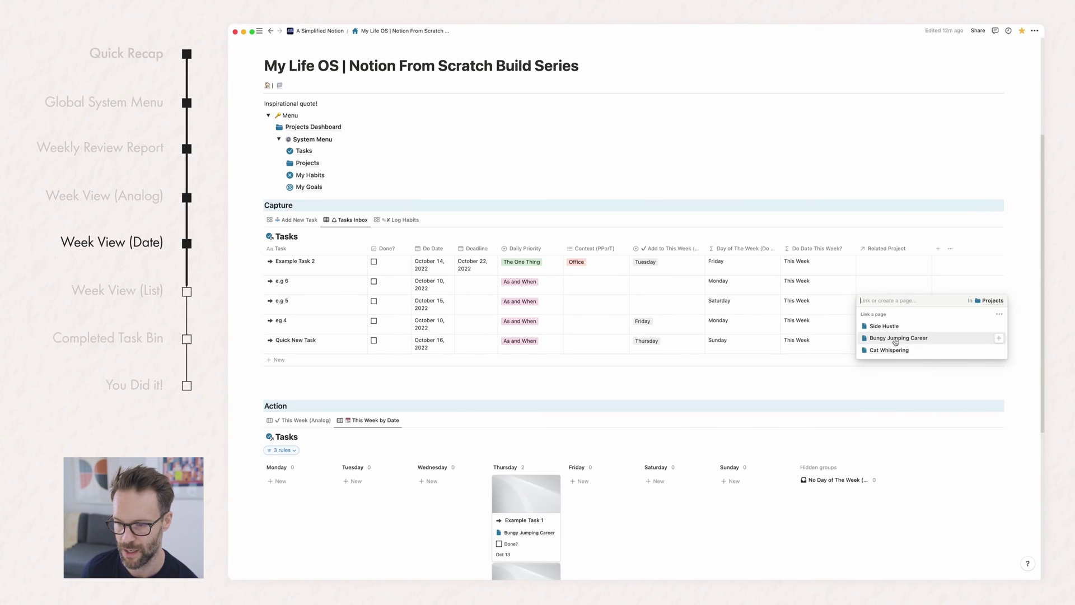
{"action": "left_click", "coordinate": [893, 335]}
{"action": "key", "text": "Escape"}
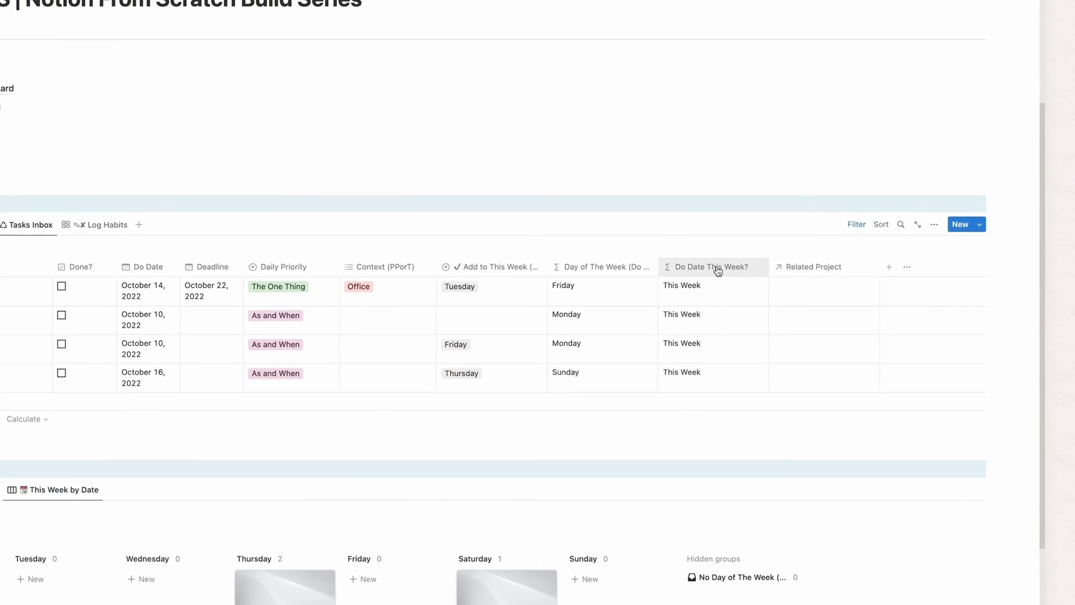
Step: Hide the Do Date This Week? and Day of The Week (Do Date) columns in Tasks Inbox
{"action": "left_click", "coordinate": [817, 248]}
{"action": "left_click", "coordinate": [697, 406]}
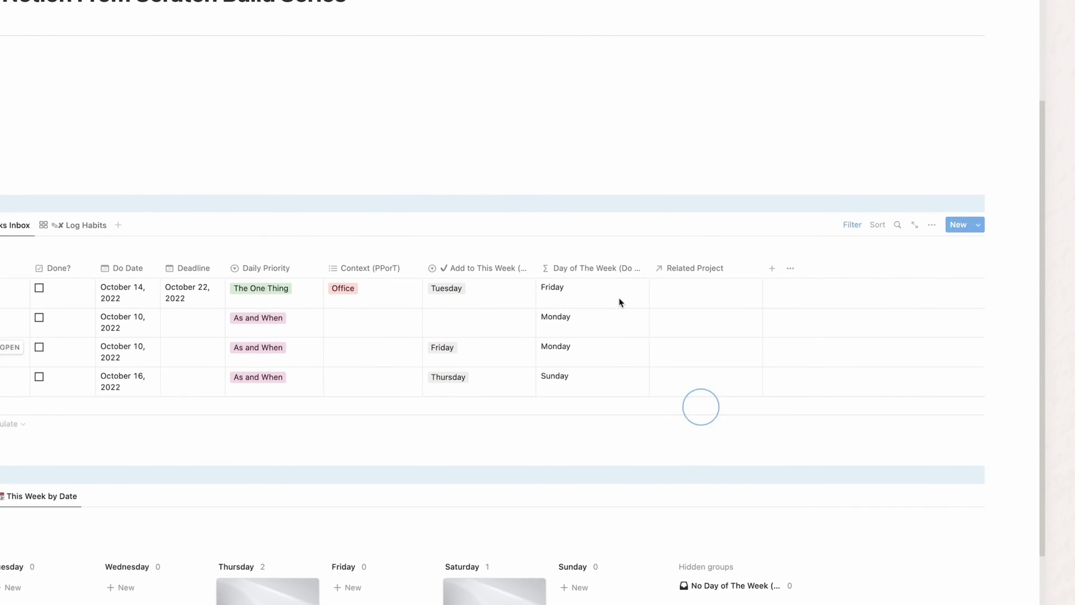
{"action": "left_click", "coordinate": [594, 268]}
{"action": "left_click", "coordinate": [595, 409]}
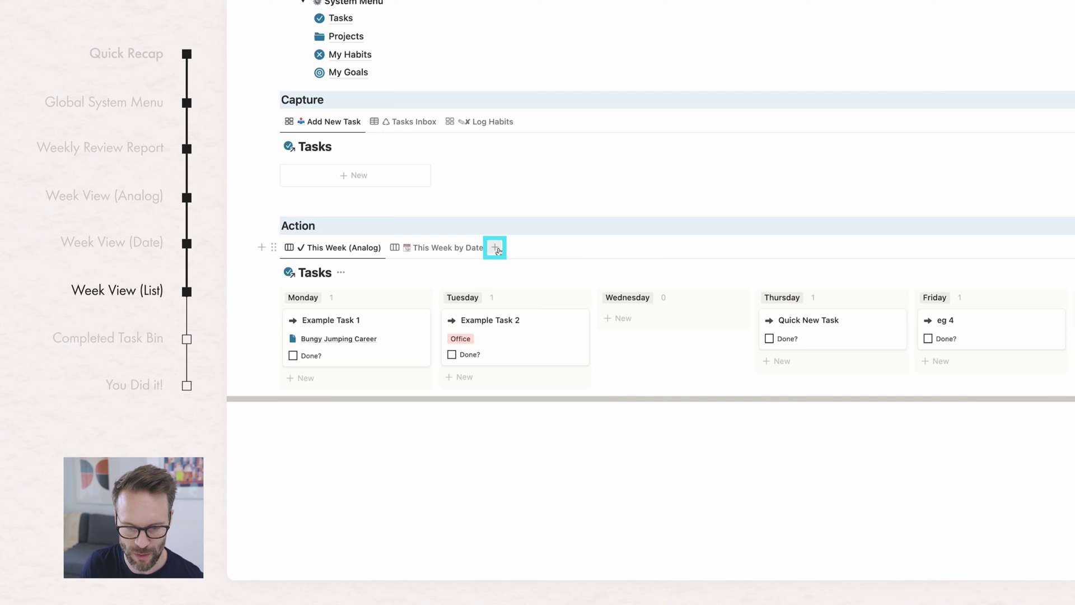
Step: Add a Tasks table view under Action and filter it to tasks whose Related Project Is not empty
{"action": "left_click", "coordinate": [497, 248]}
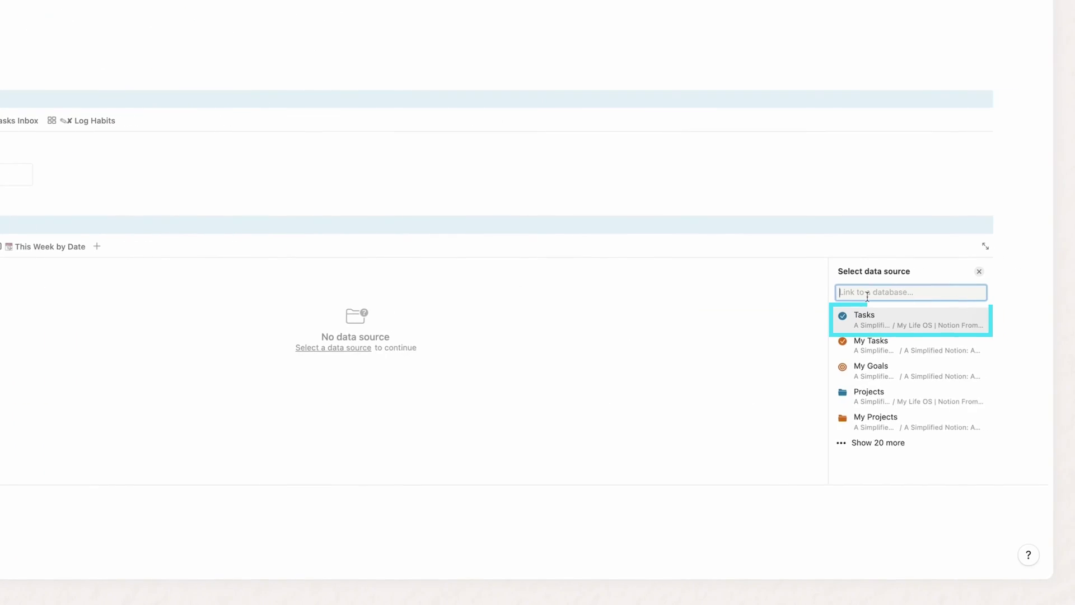
{"action": "left_click", "coordinate": [869, 316]}
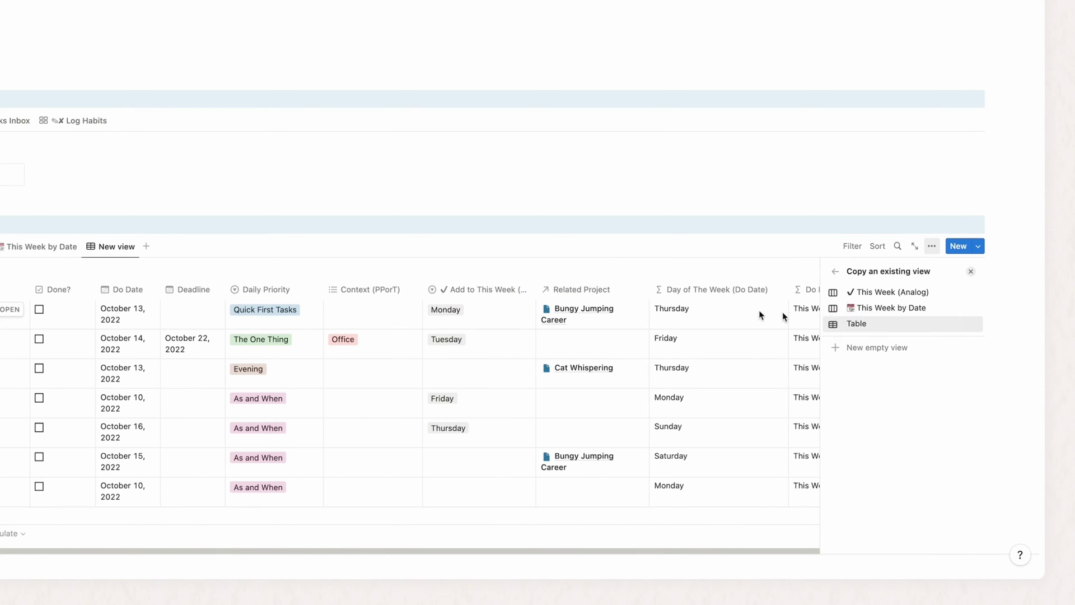
{"action": "left_click", "coordinate": [853, 246]}
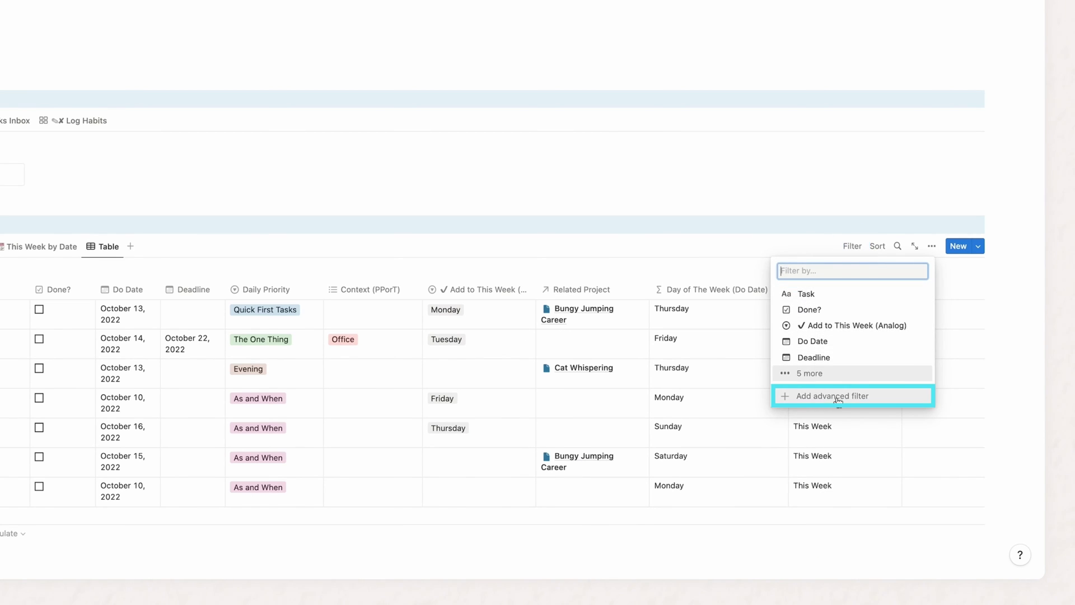
{"action": "left_click", "coordinate": [855, 397]}
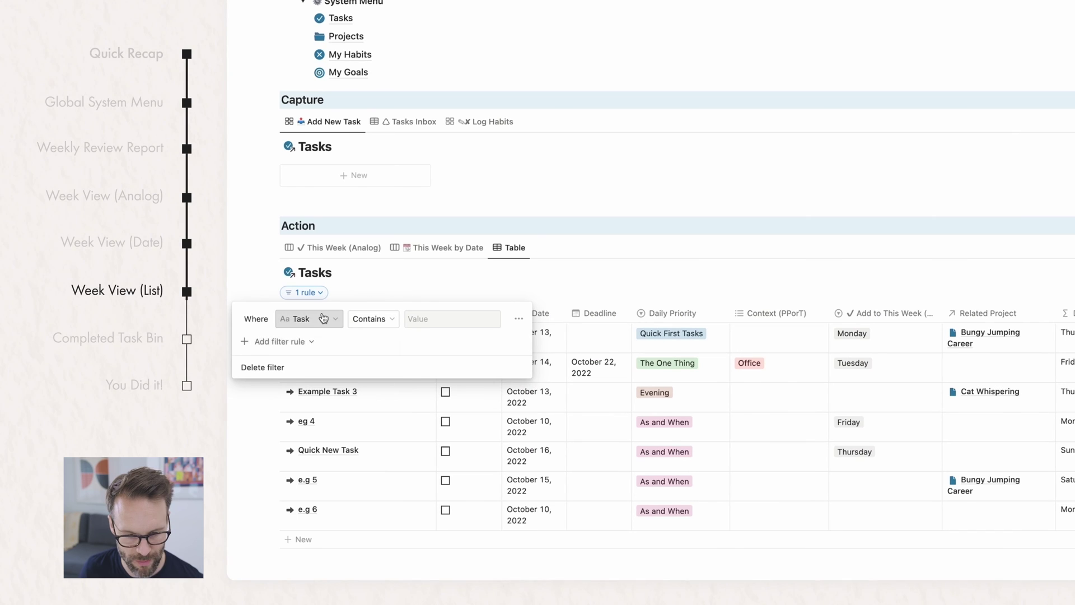
{"action": "left_click", "coordinate": [307, 319]}
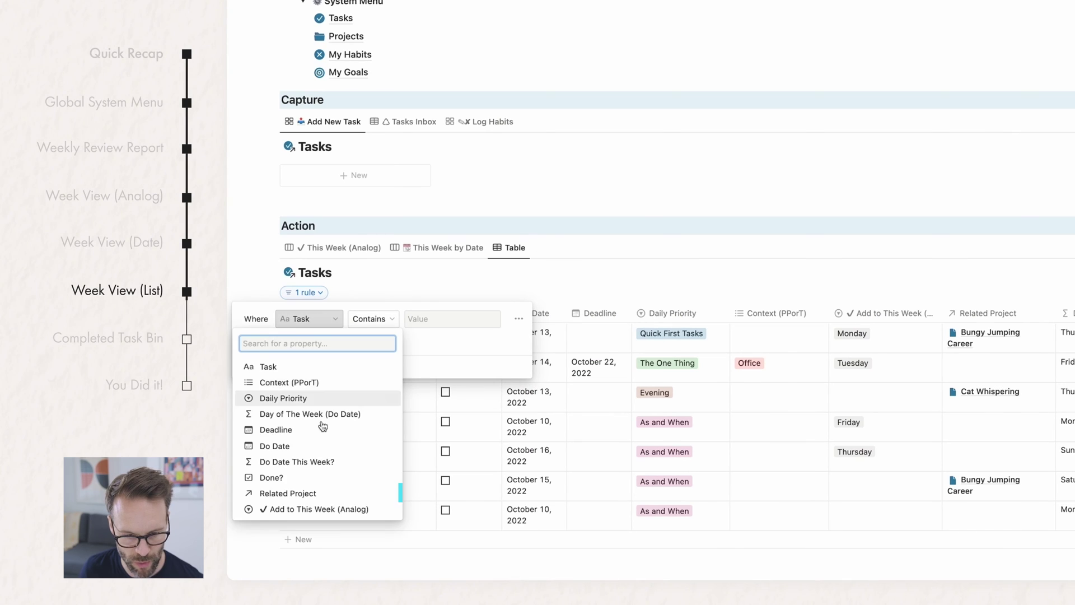
{"action": "left_click", "coordinate": [307, 494]}
{"action": "left_click", "coordinate": [370, 319]}
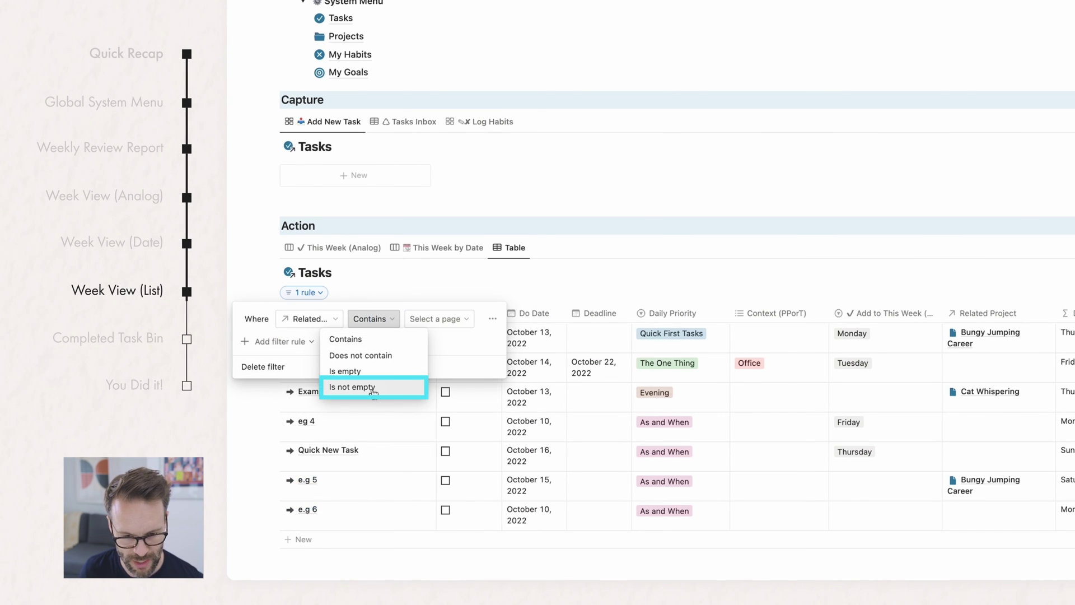
{"action": "left_click", "coordinate": [374, 388]}
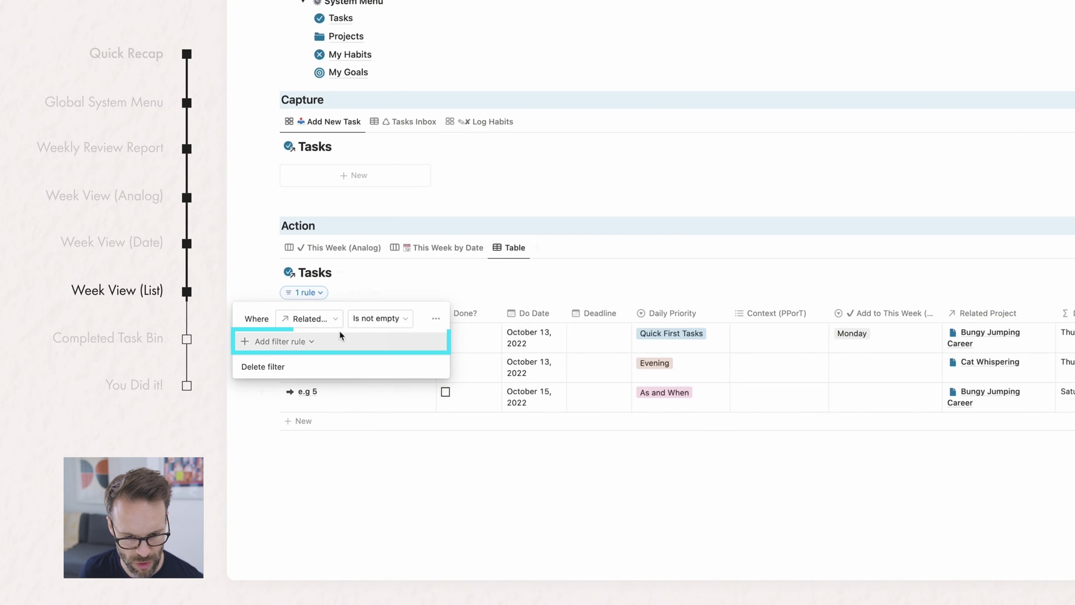
Step: Add a second filter rule to the table requiring that Done? Is Unchecked
{"action": "left_click", "coordinate": [273, 341]}
{"action": "left_click", "coordinate": [274, 361]}
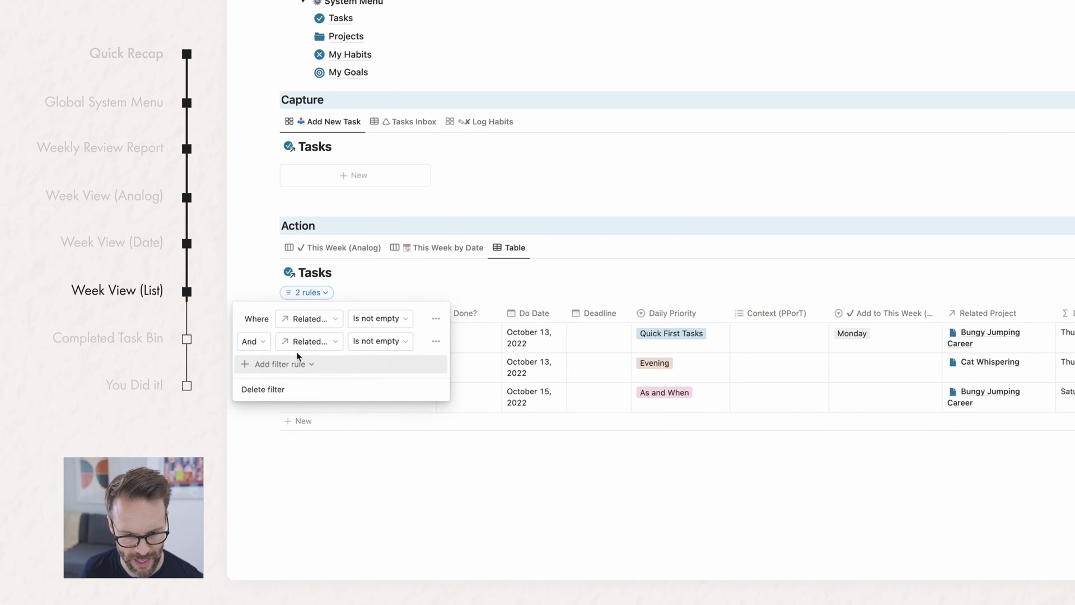
{"action": "left_click", "coordinate": [309, 343]}
{"action": "left_click", "coordinate": [264, 499]}
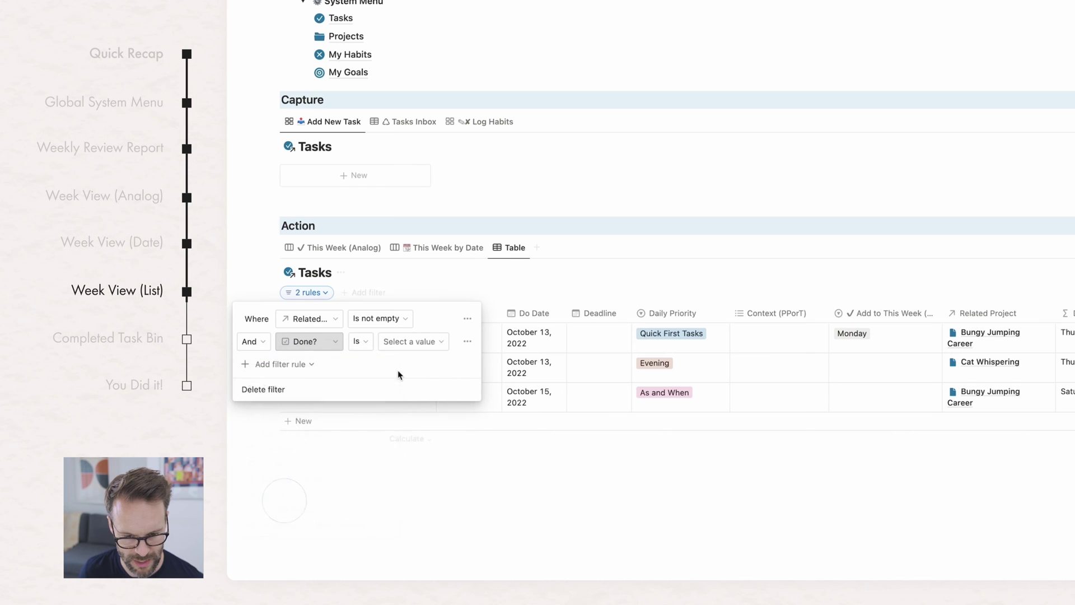
{"action": "left_click", "coordinate": [400, 344]}
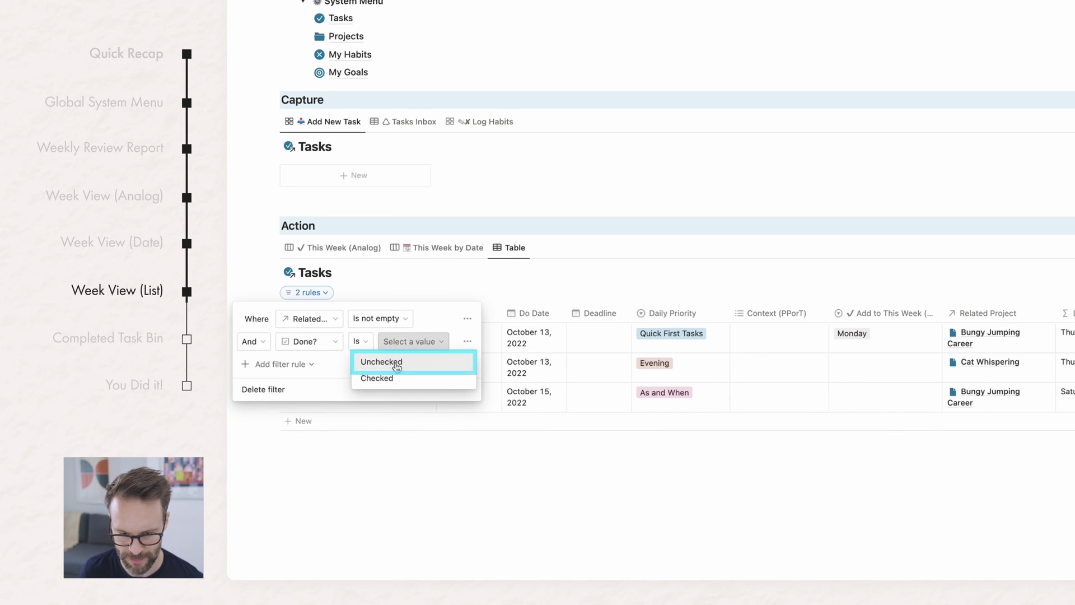
{"action": "left_click", "coordinate": [417, 362]}
Step: Sort the Tasks table by Daily Priority in ascending order
{"action": "left_click", "coordinate": [877, 246]}
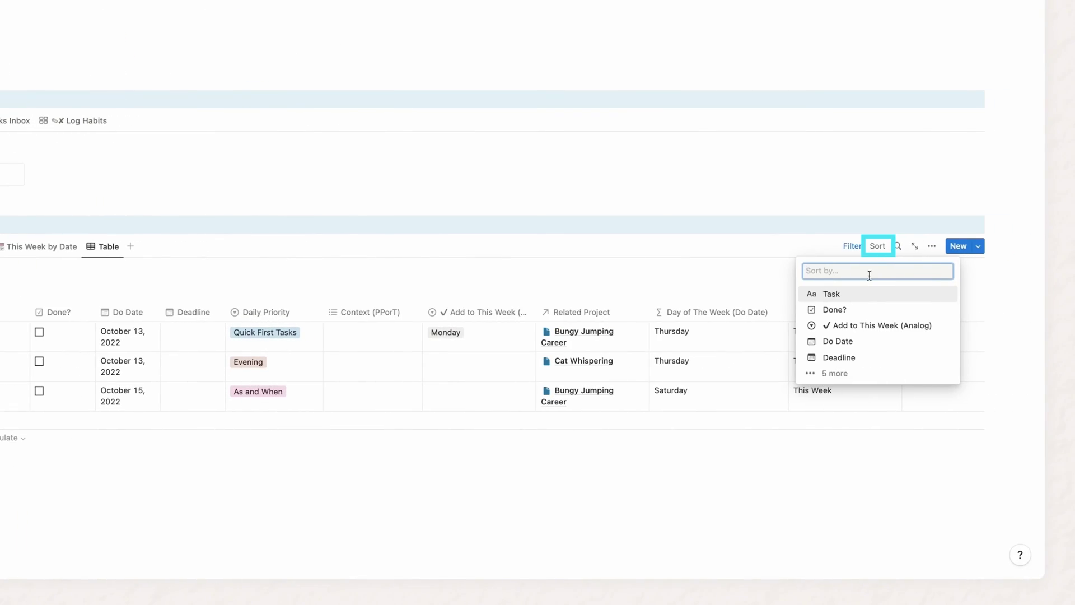
{"action": "left_click", "coordinate": [833, 374]}
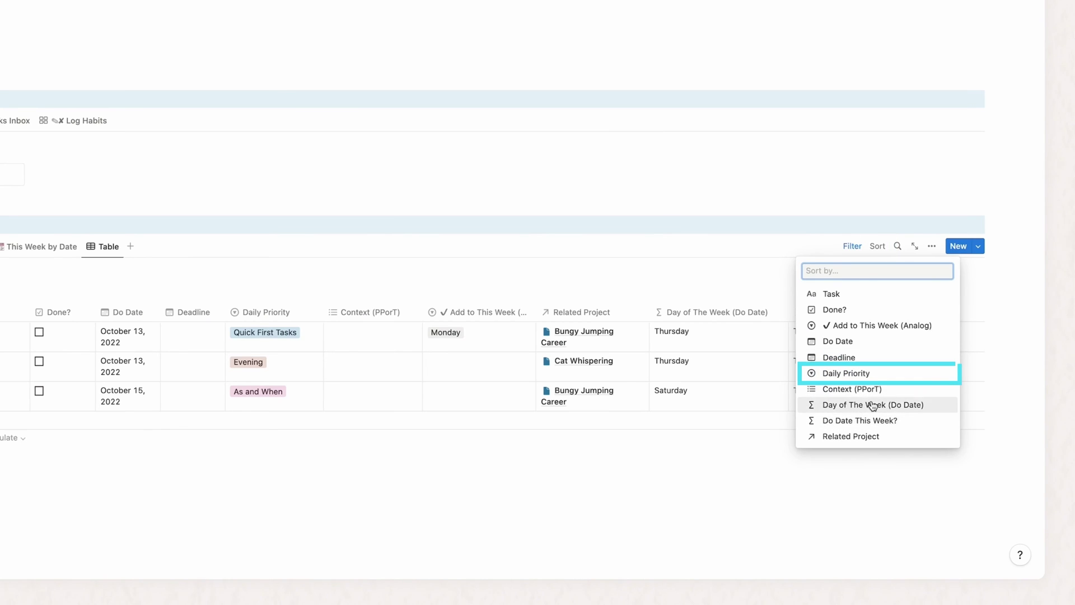
{"action": "left_click", "coordinate": [840, 371]}
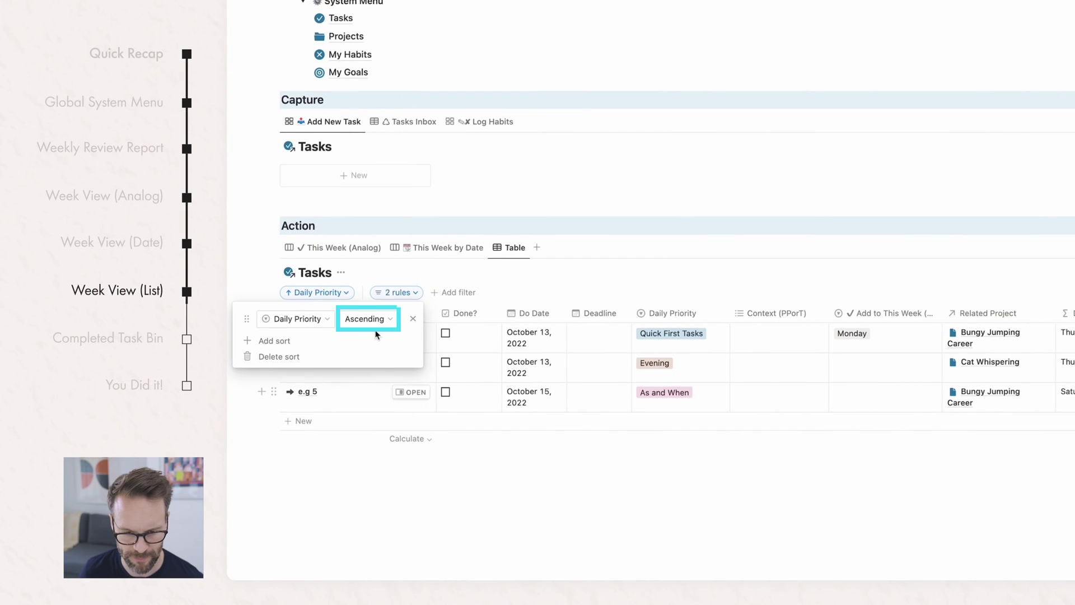
{"action": "left_click", "coordinate": [866, 455]}
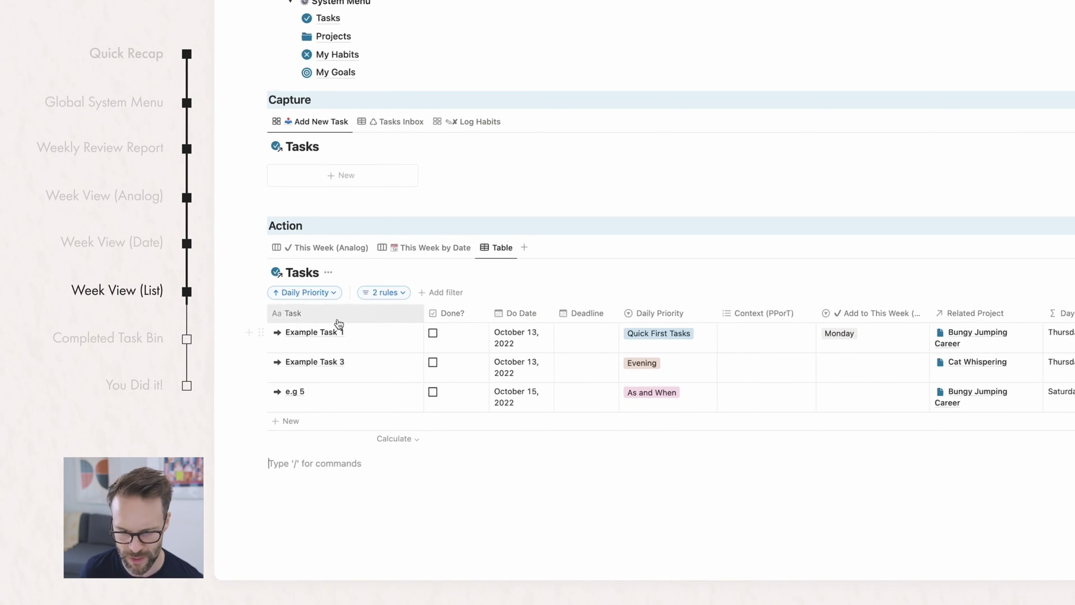
Step: Switch to the Analog Life OS page, examine its Task List By Date view and collapse the Last 7 days group
{"action": "left_click", "coordinate": [1074, 246]}
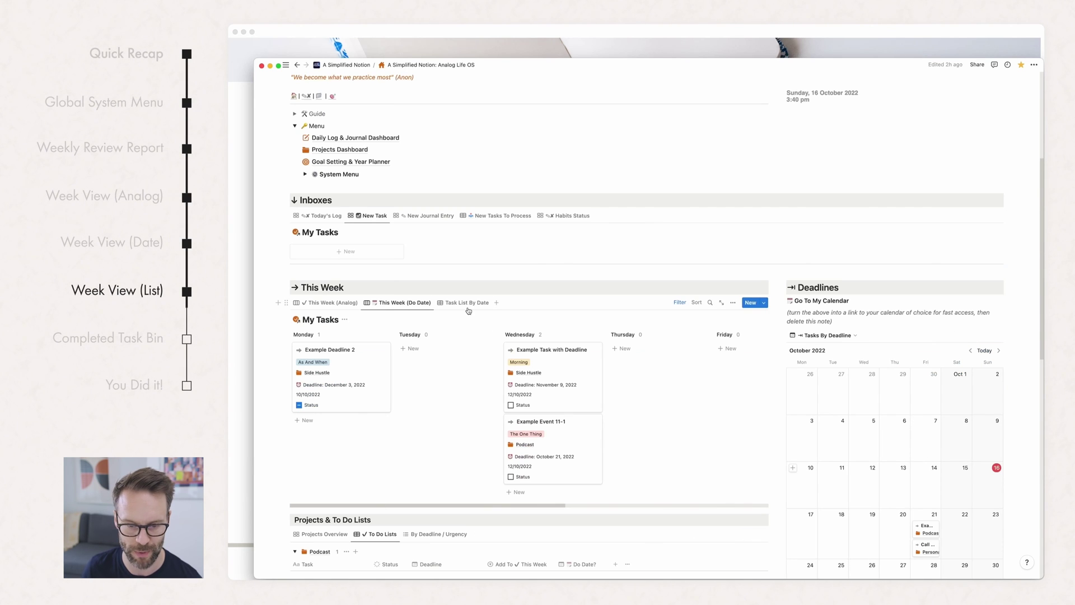
{"action": "left_click", "coordinate": [467, 302]}
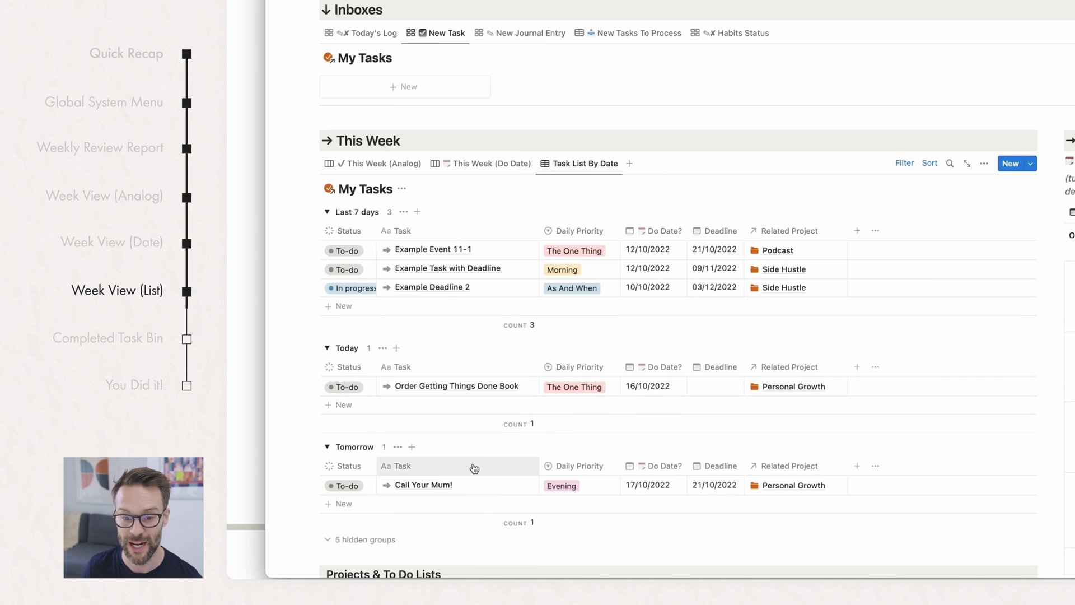
{"action": "scroll", "coordinate": [473, 468], "scroll_direction": "down", "scroll_amount": 3}
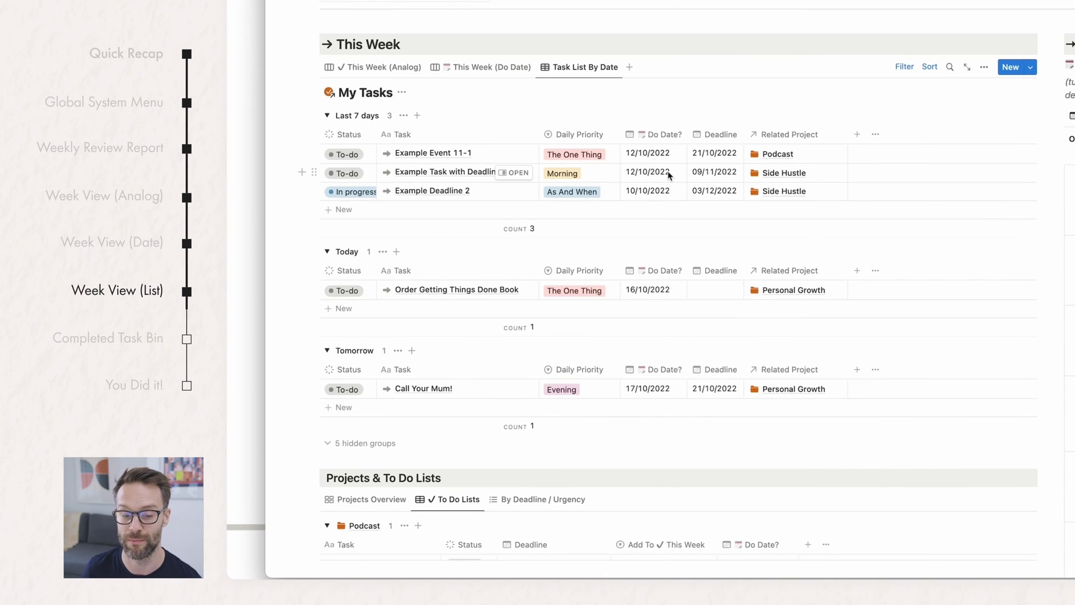
{"action": "left_click", "coordinate": [328, 115]}
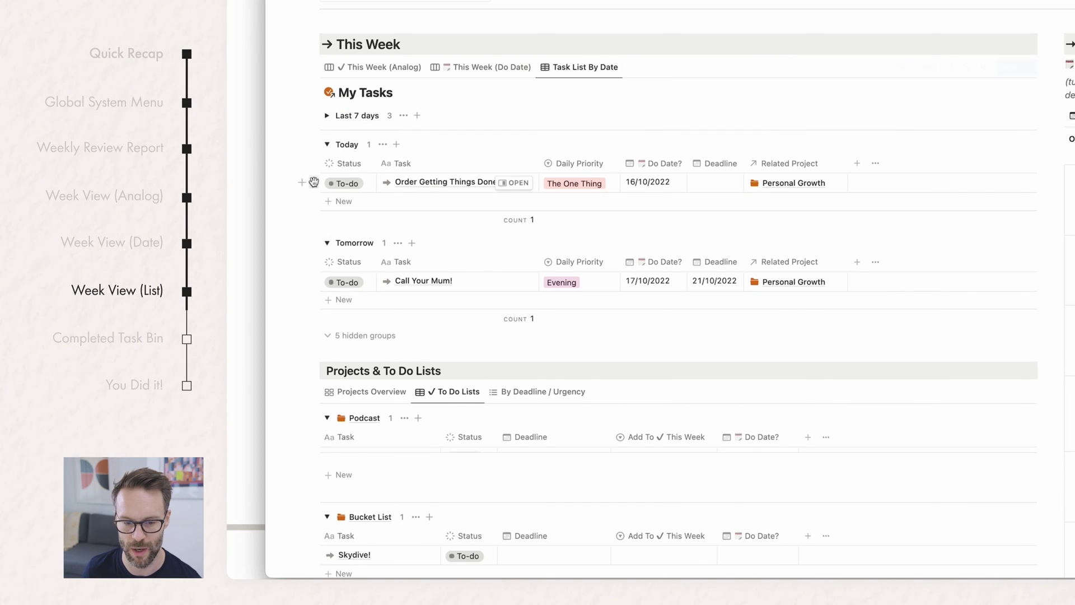
Step: Try moving the Order Getting Things Done Book task from the Today group to Tomorrow, without removing the sorting
{"action": "left_click_drag", "start_coordinate": [313, 182], "coordinate": [328, 266]}
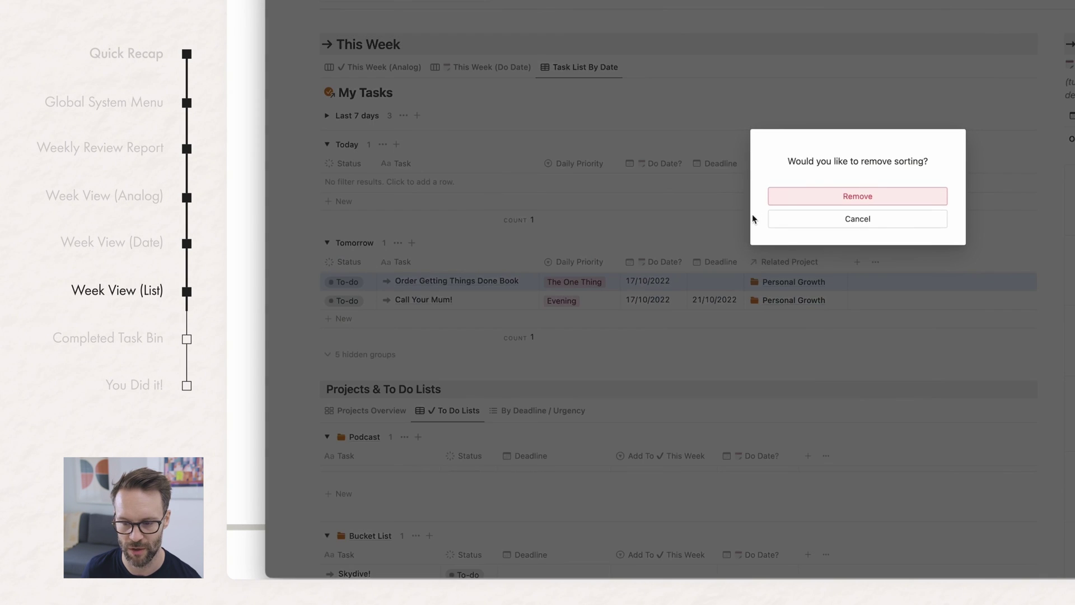
{"action": "left_click", "coordinate": [868, 217]}
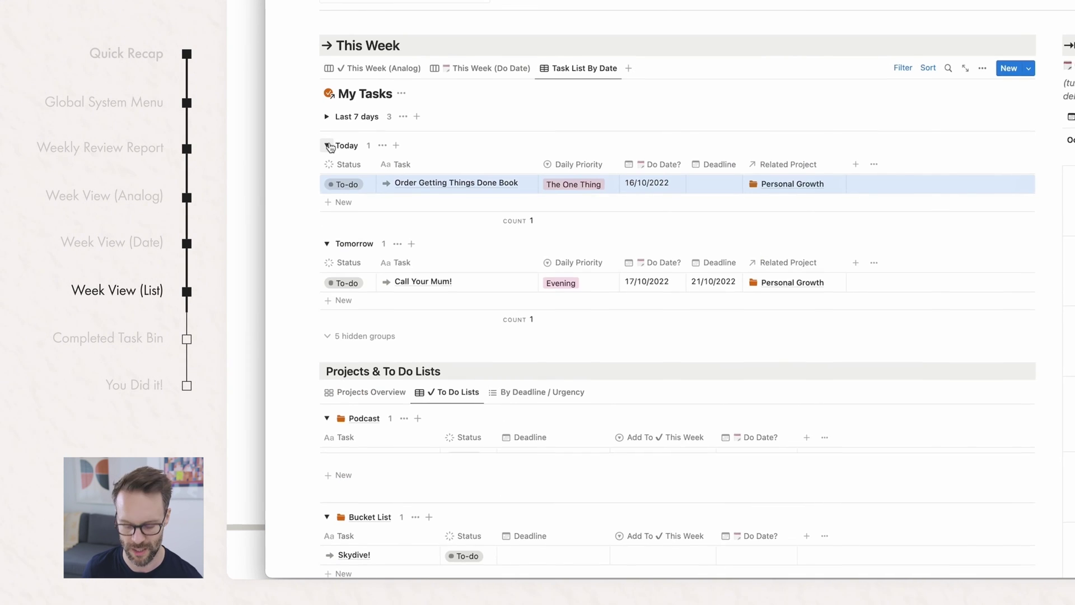
{"action": "scroll", "coordinate": [459, 307], "scroll_direction": "up", "scroll_amount": 5}
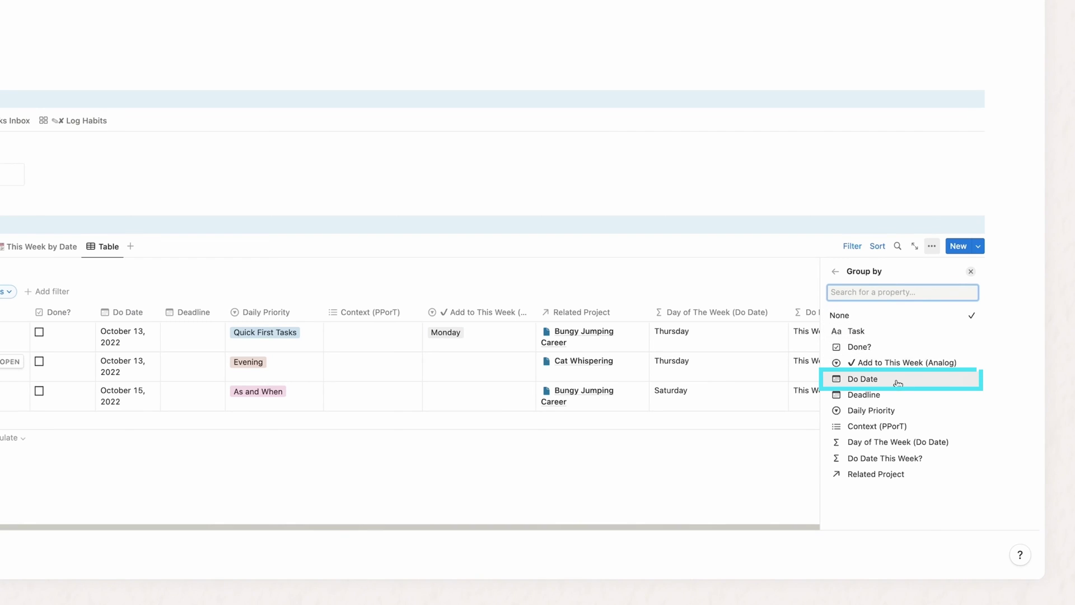
Step: Back in the Action section's Tasks table, group the tasks by Do Date, trying Day grouping and choosing Relative
{"action": "left_click", "coordinate": [872, 379]}
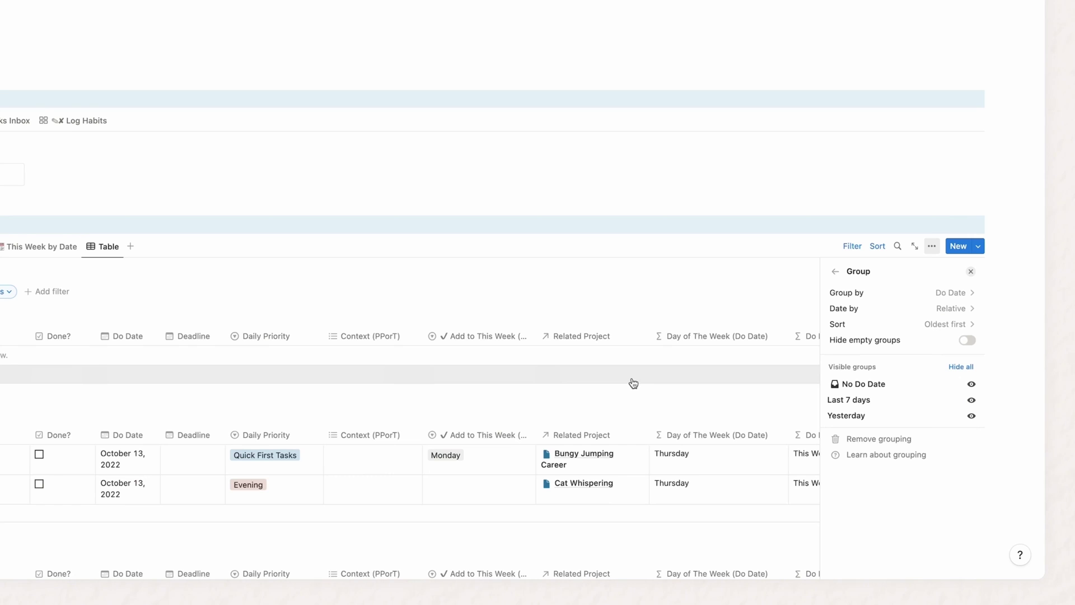
{"action": "left_click", "coordinate": [957, 314]}
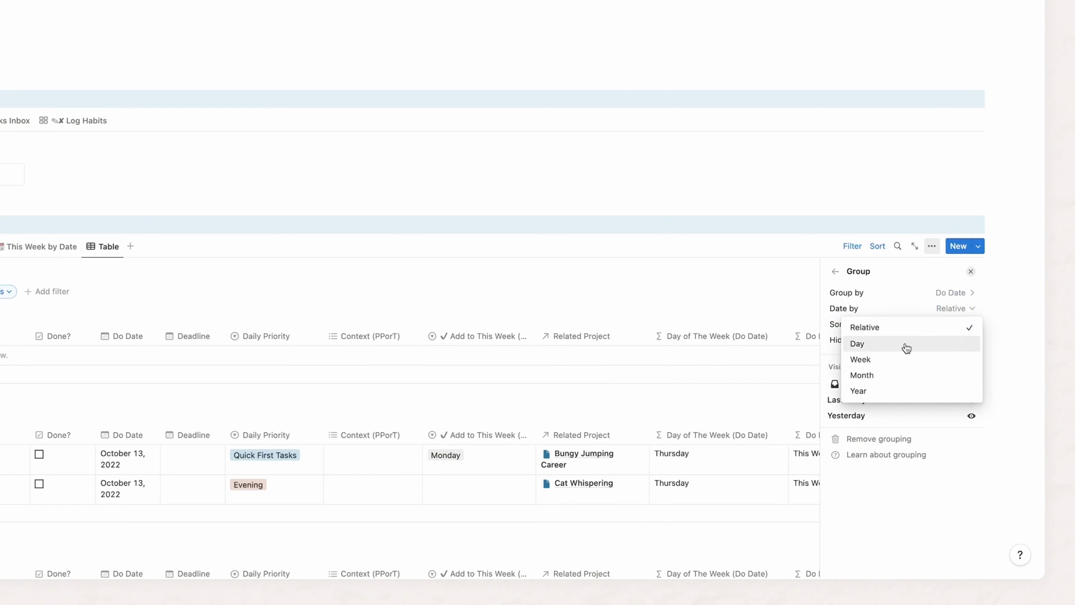
{"action": "left_click", "coordinate": [905, 347]}
{"action": "left_click", "coordinate": [963, 311]}
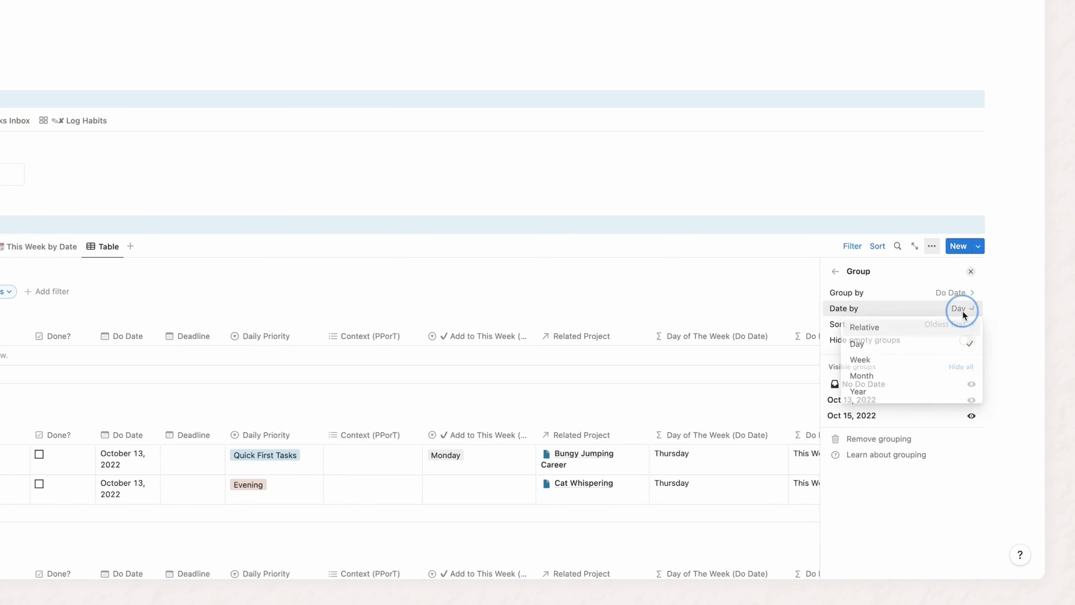
{"action": "left_click", "coordinate": [879, 328]}
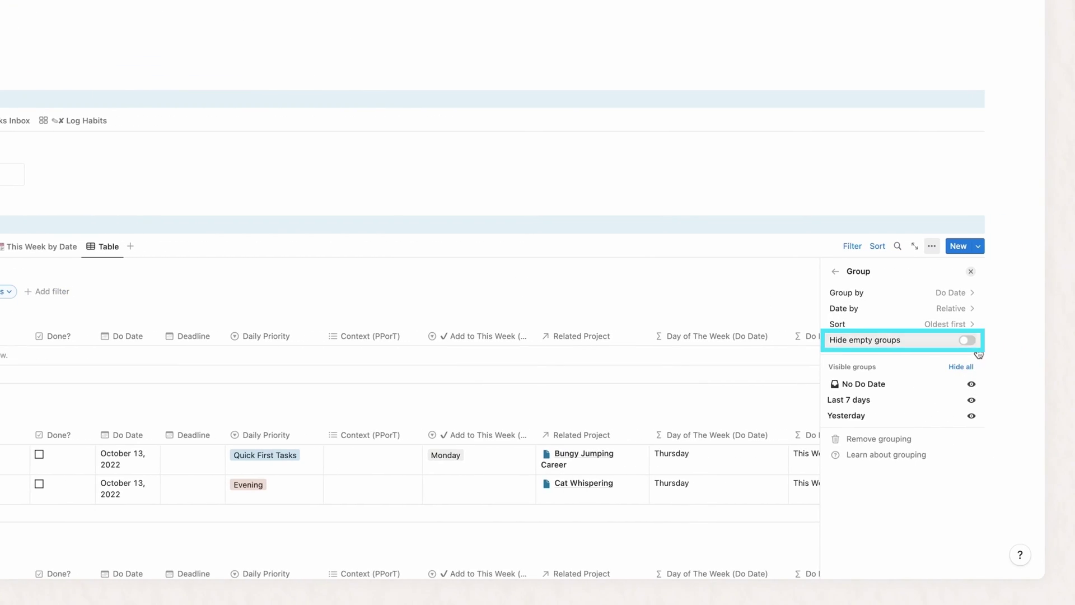
Step: Hide the table's empty groups, check the group sort options and close the grouping settings
{"action": "left_click", "coordinate": [968, 340]}
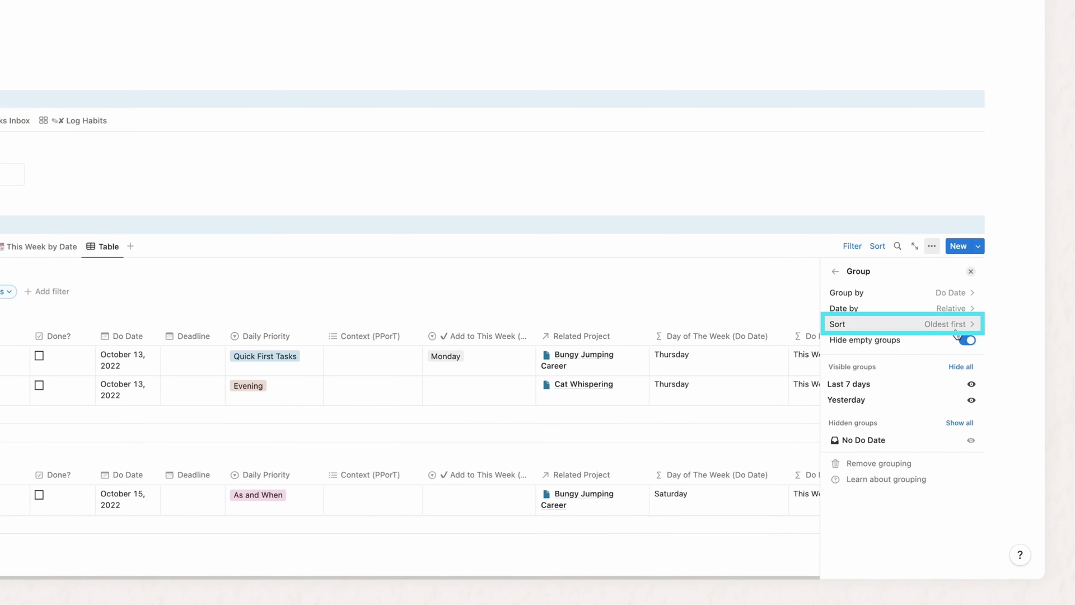
{"action": "left_click", "coordinate": [952, 329]}
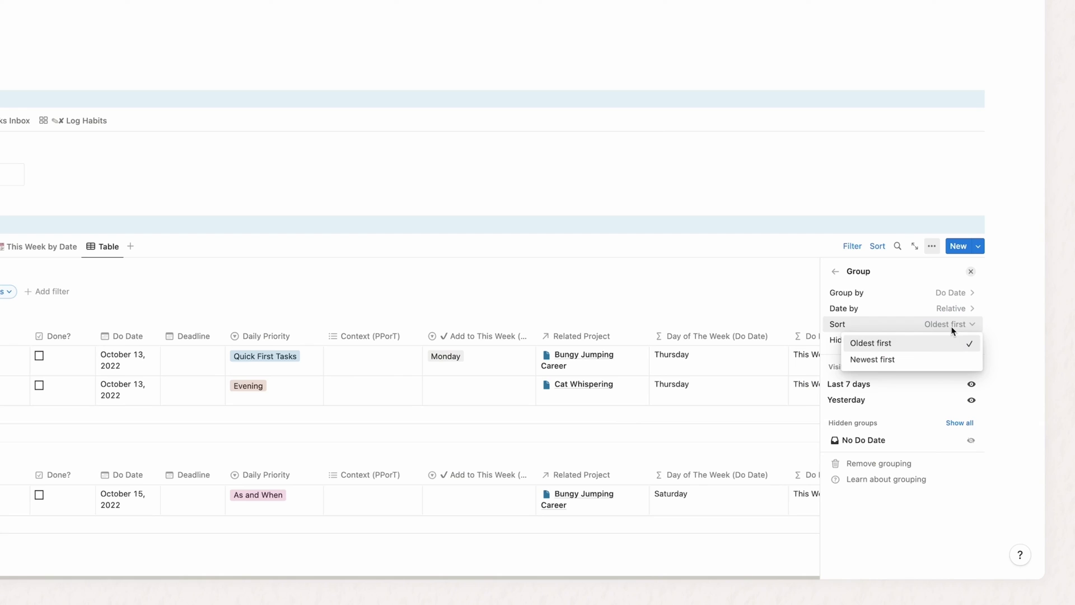
{"action": "left_click", "coordinate": [501, 286]}
Step: Hide the Day of The Week (Do Date), Do Date This Week? and Add to This Week (Analog) columns in the table
{"action": "left_click", "coordinate": [739, 338]}
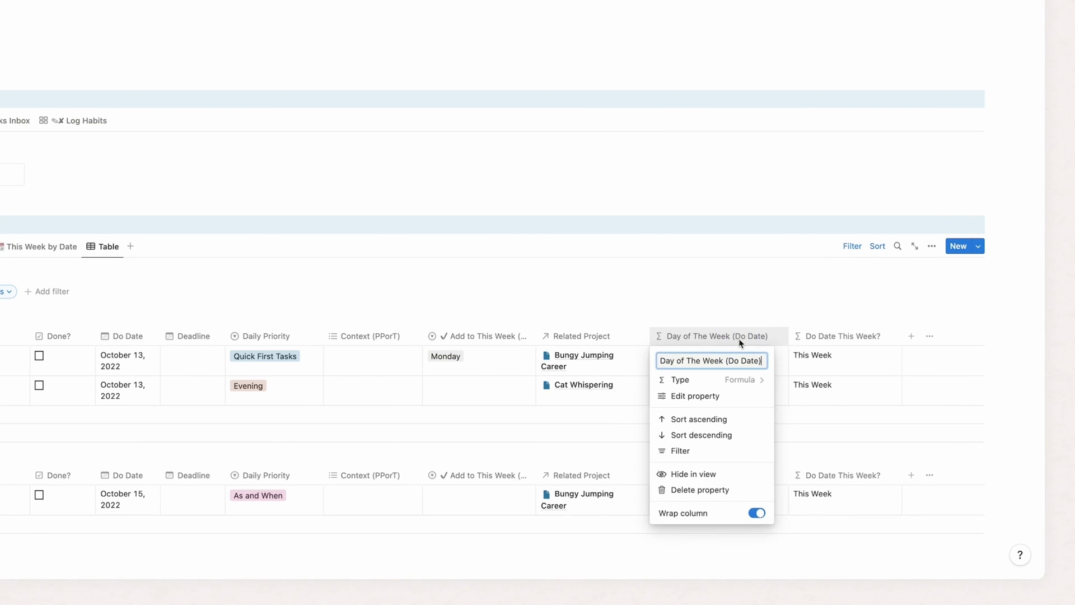
{"action": "left_click", "coordinate": [695, 487]}
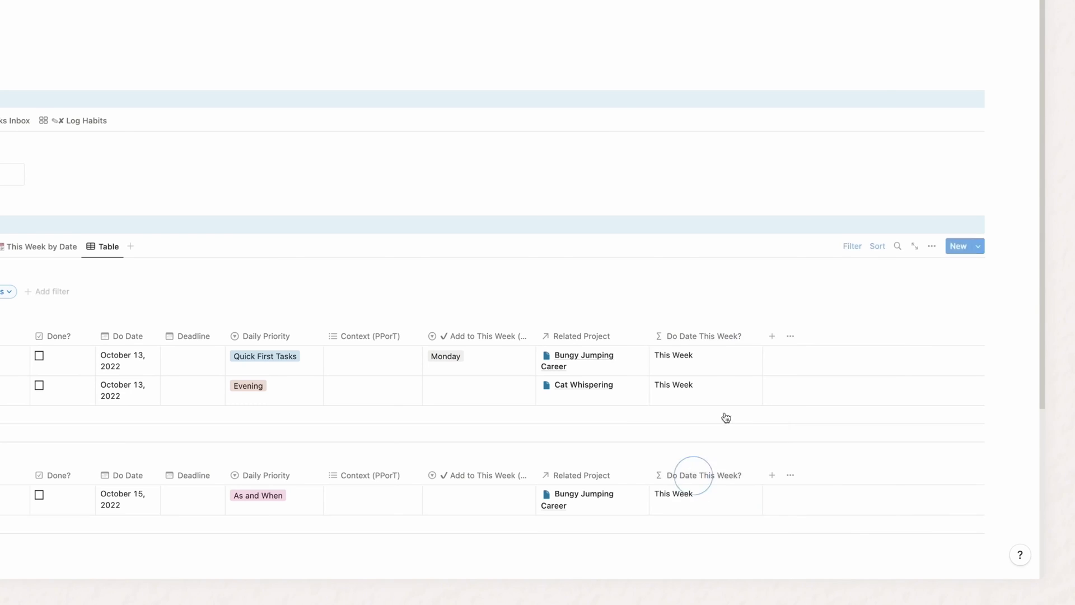
{"action": "left_click", "coordinate": [693, 347]}
{"action": "left_click", "coordinate": [703, 475]}
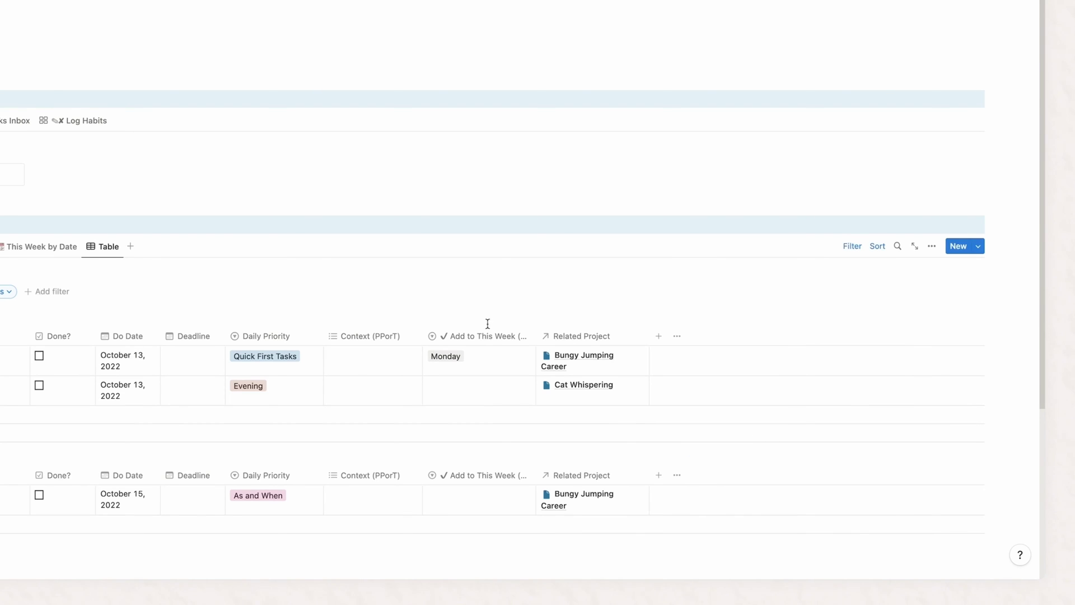
{"action": "left_click", "coordinate": [490, 339]}
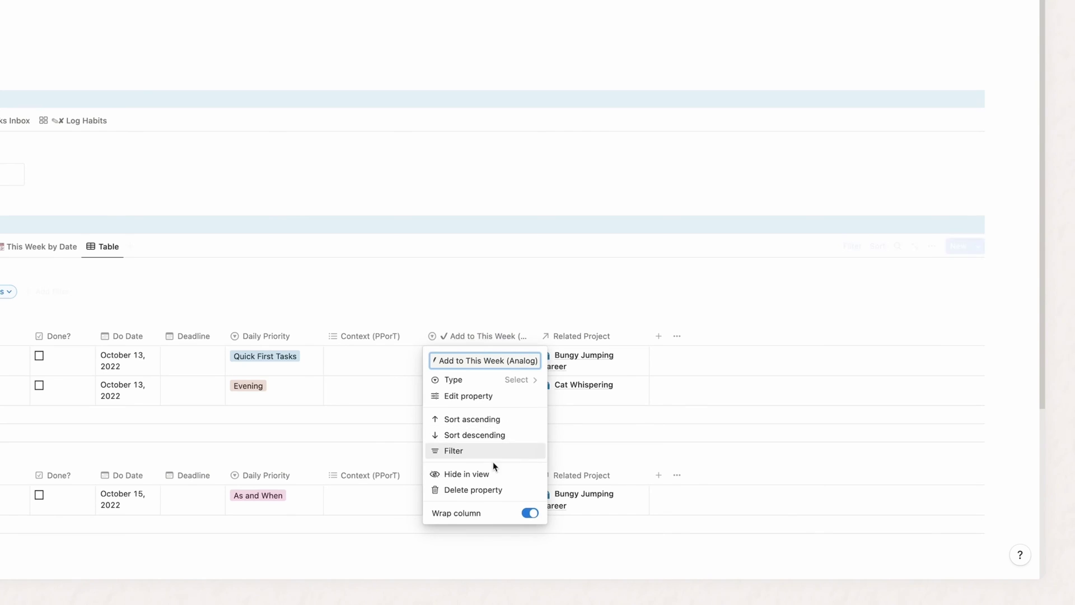
{"action": "left_click", "coordinate": [477, 475]}
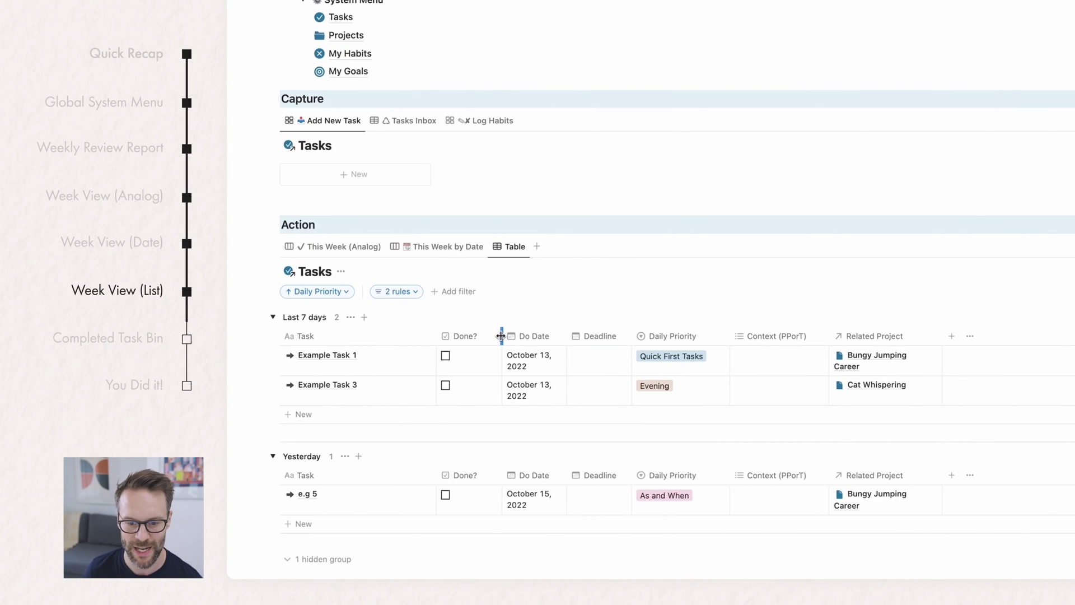
Step: Move the Done? column before Task and narrow it to its checkbox, then try a narrower Task column and undo that
{"action": "left_click_drag", "start_coordinate": [501, 336], "coordinate": [289, 336]}
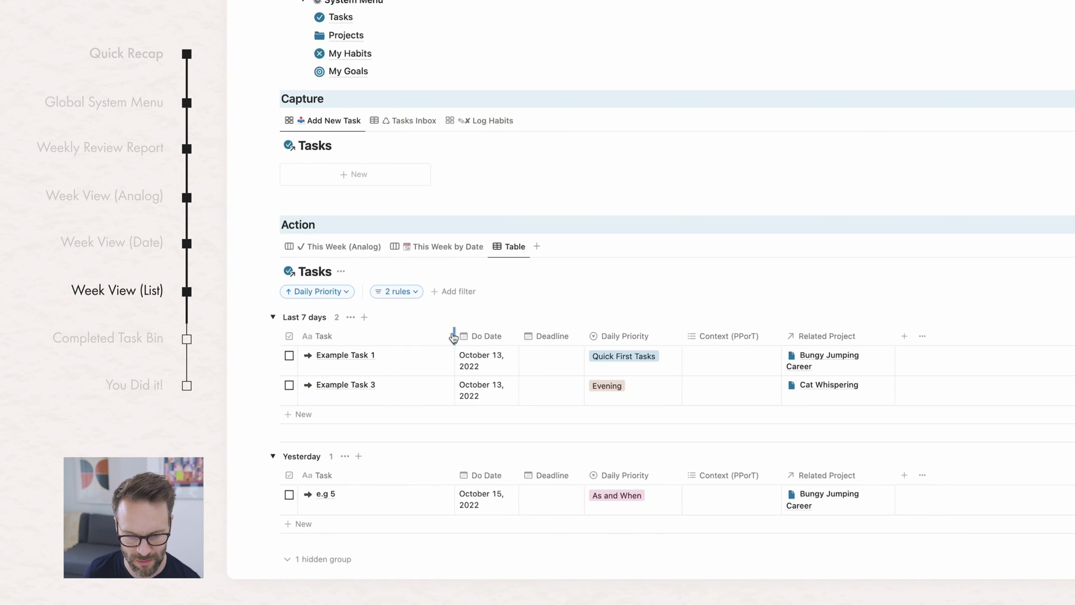
{"action": "left_click_drag", "start_coordinate": [454, 336], "coordinate": [434, 336]}
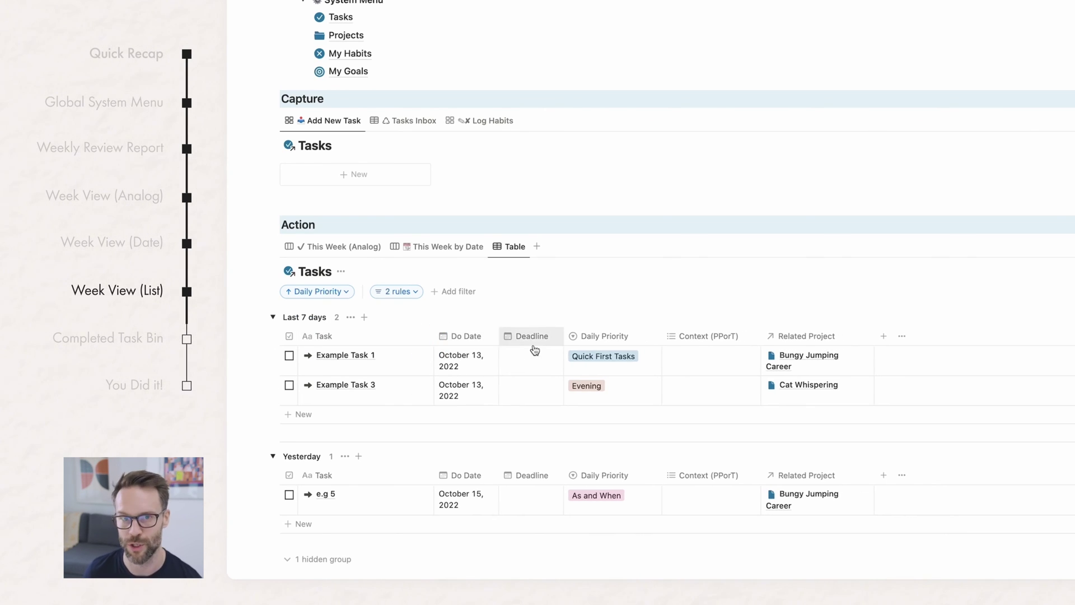
{"action": "key", "text": "ctrl+z"}
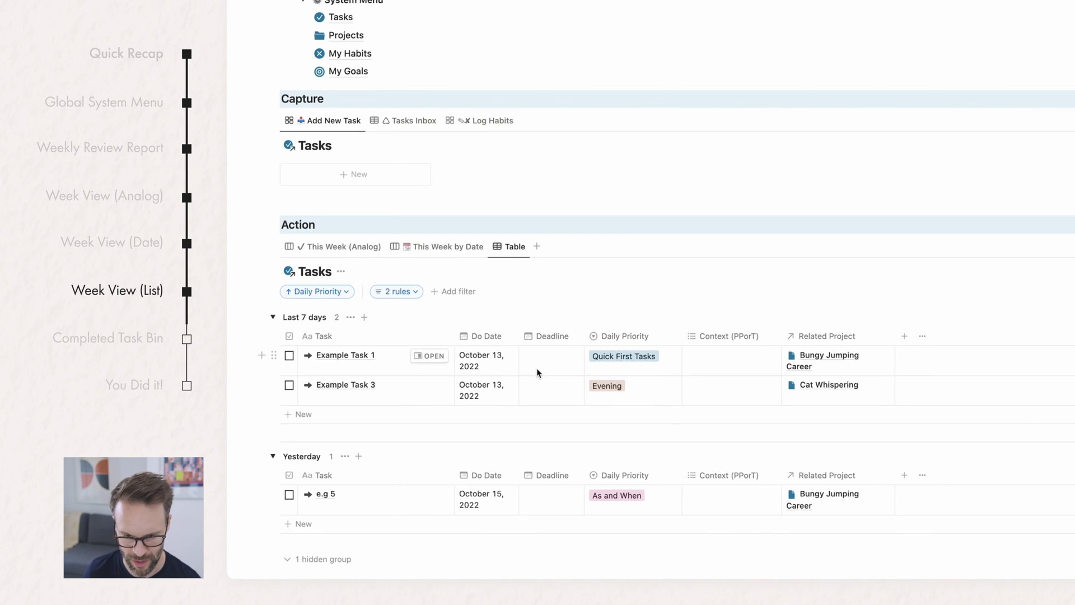
Step: Hide the Do Date column, then show Day of The Week (Do Date) as a narrow column directly after Task
{"action": "left_click", "coordinate": [511, 341]}
{"action": "left_click", "coordinate": [511, 474]}
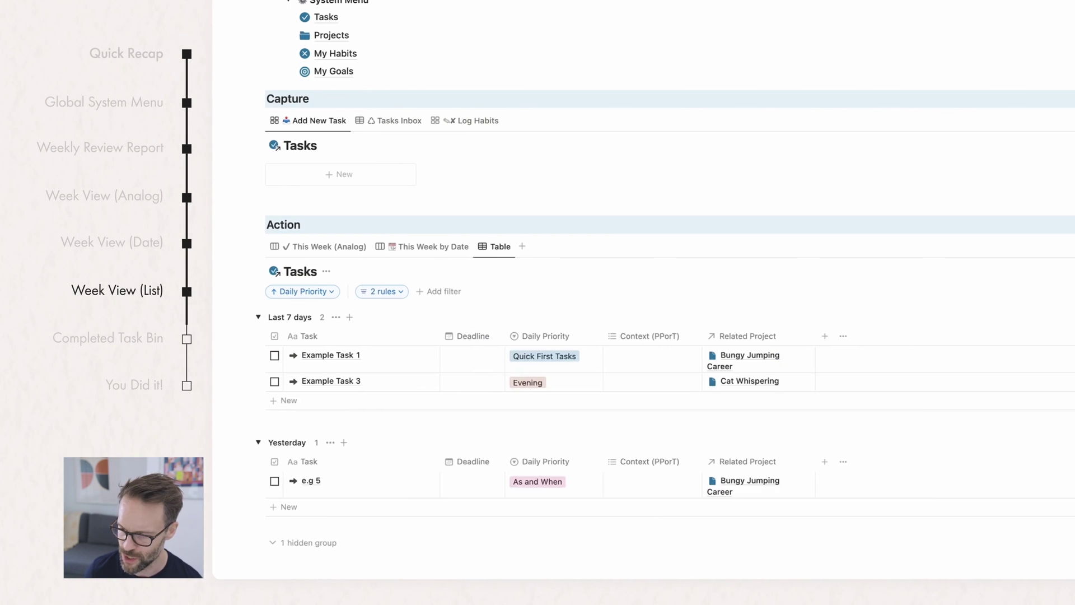
{"action": "left_click", "coordinate": [931, 246]}
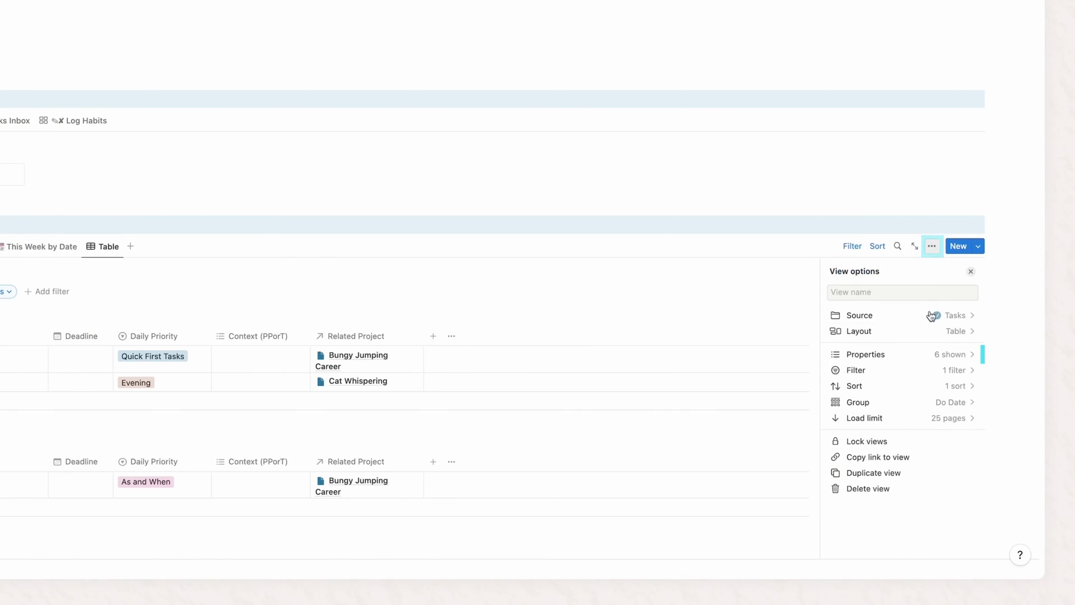
{"action": "left_click", "coordinate": [929, 358]}
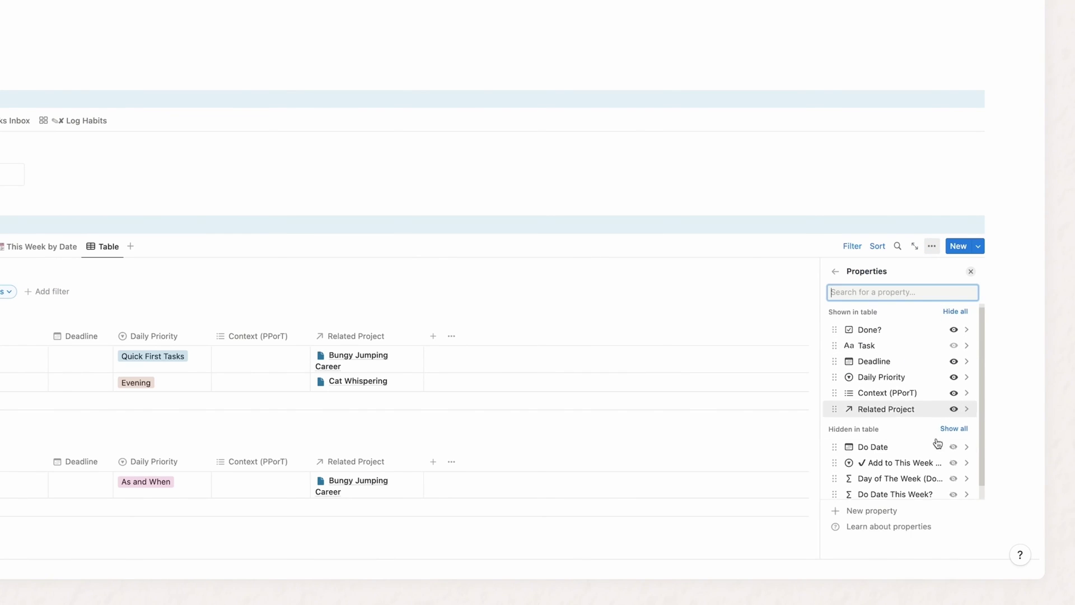
{"action": "scroll", "coordinate": [937, 443], "scroll_direction": "down", "scroll_amount": 1}
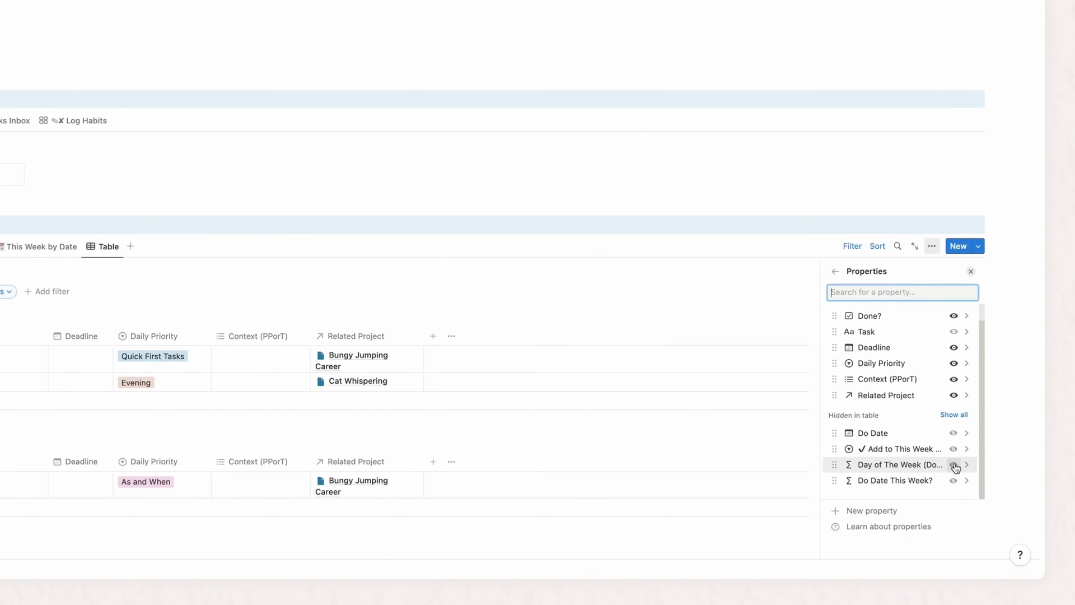
{"action": "left_click", "coordinate": [954, 465]}
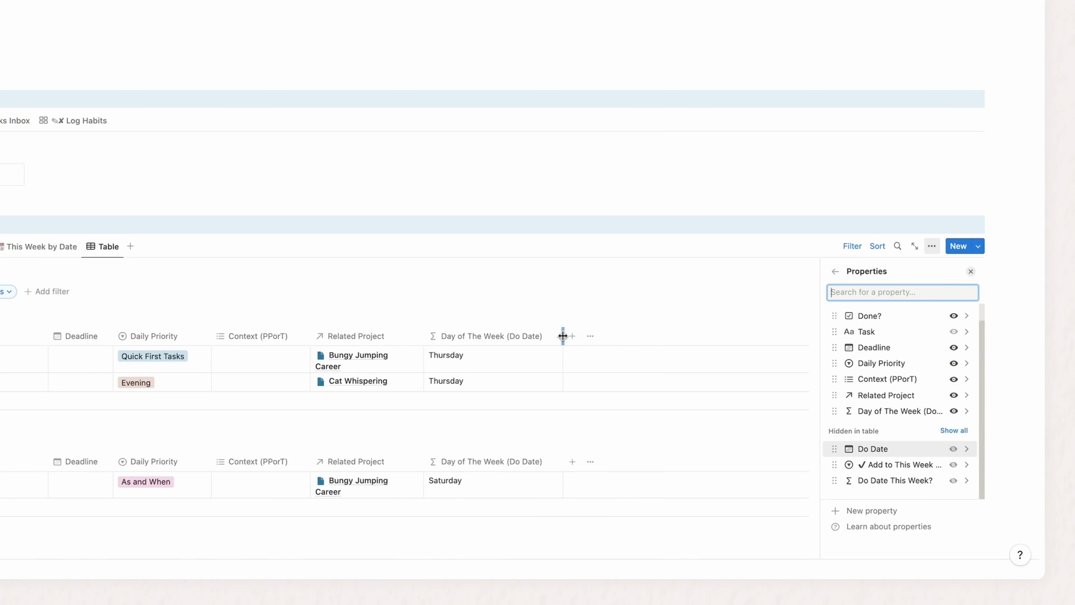
{"action": "left_click_drag", "start_coordinate": [482, 344], "coordinate": [78, 339]}
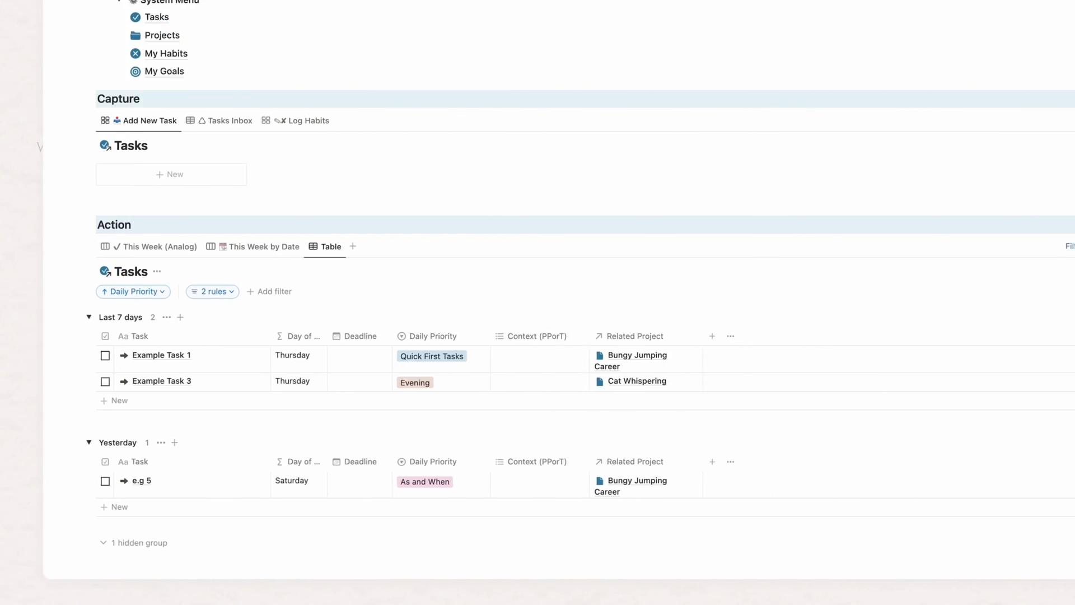
Step: Show the Do Date property in the Action section's Tasks table again
{"action": "left_click", "coordinate": [933, 247]}
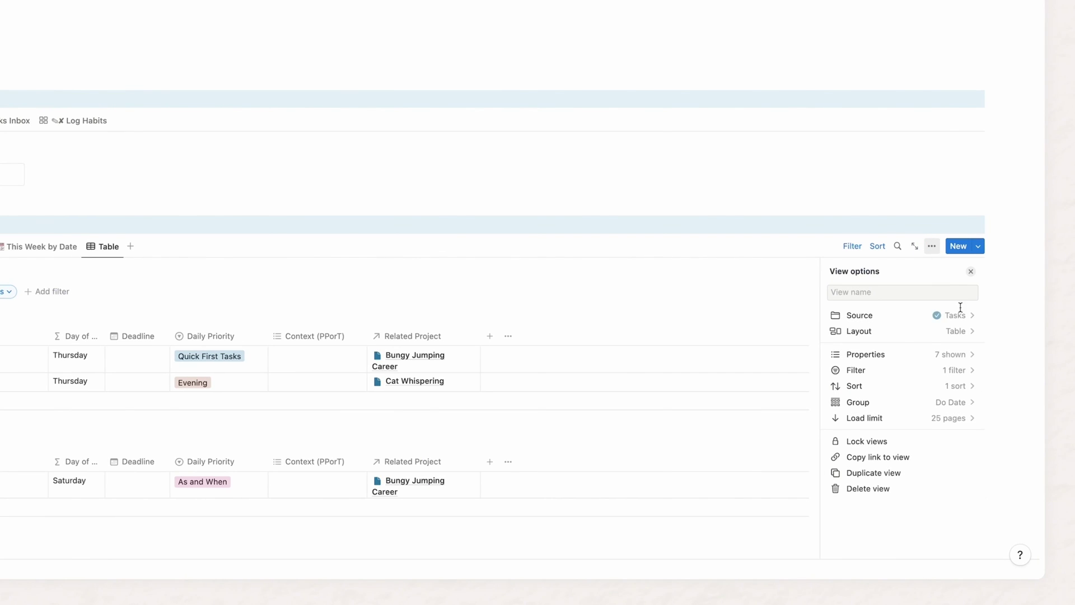
{"action": "left_click", "coordinate": [950, 355]}
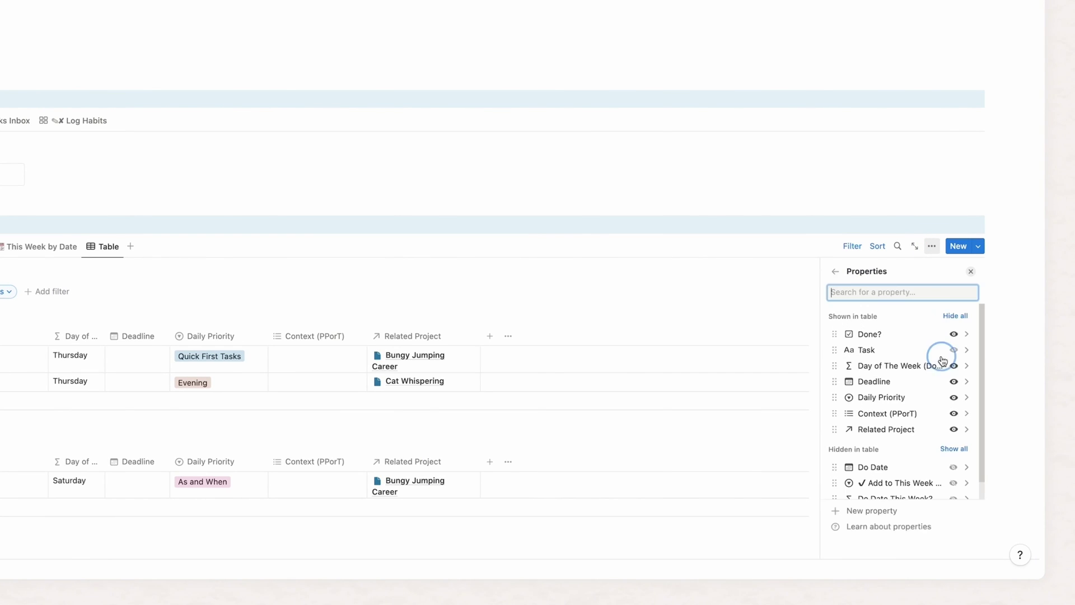
{"action": "left_click", "coordinate": [952, 469]}
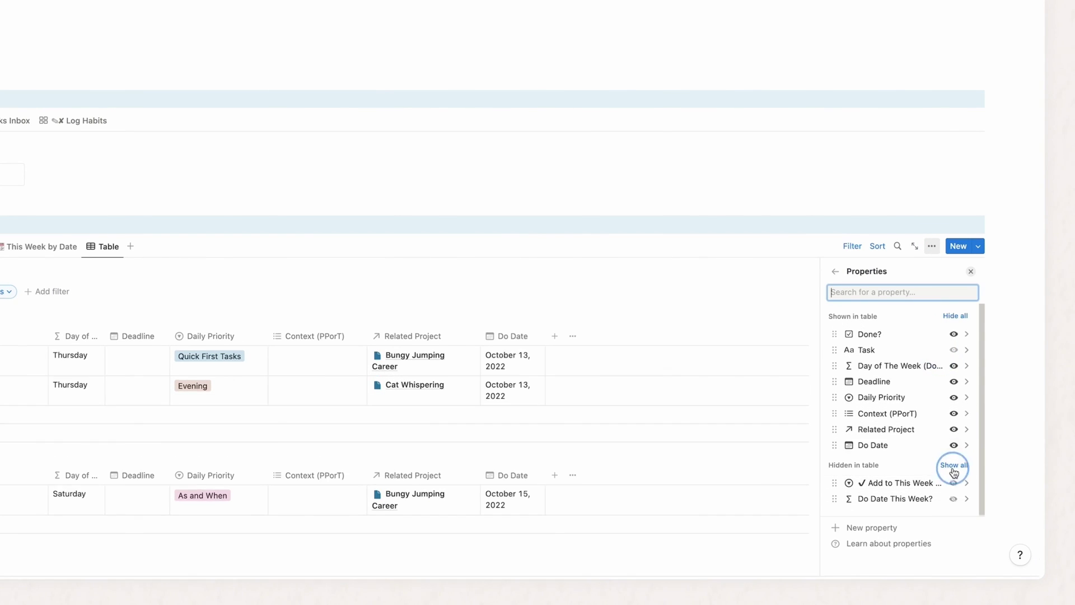
Step: Set the Do Date column's date format to Day/Month/Year from Example Task 1's date
{"action": "left_click", "coordinate": [515, 354]}
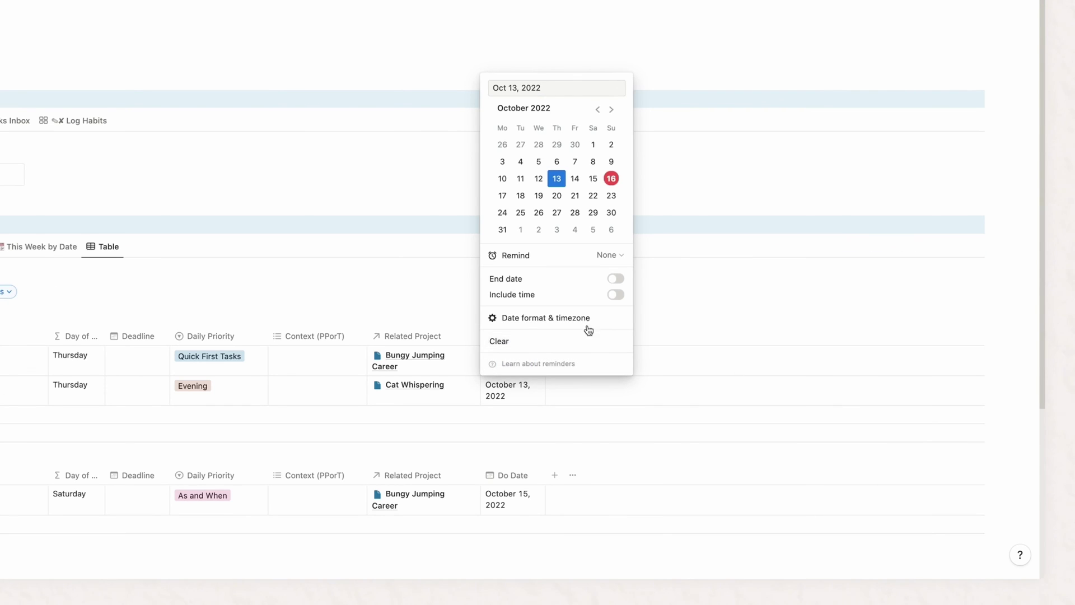
{"action": "left_click", "coordinate": [557, 319]}
{"action": "left_click", "coordinate": [719, 304]}
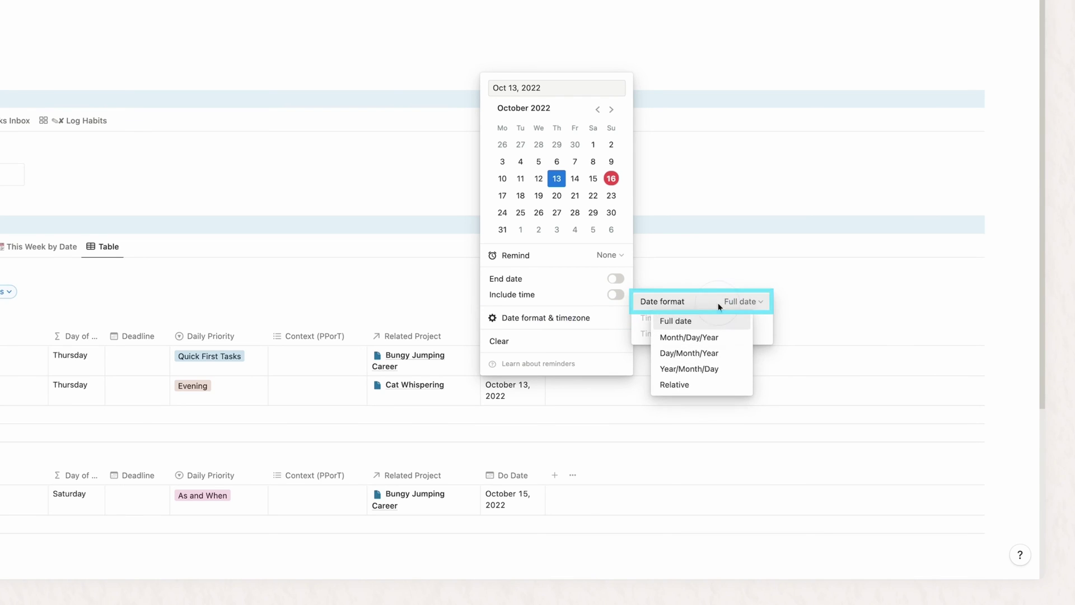
{"action": "left_click", "coordinate": [714, 353]}
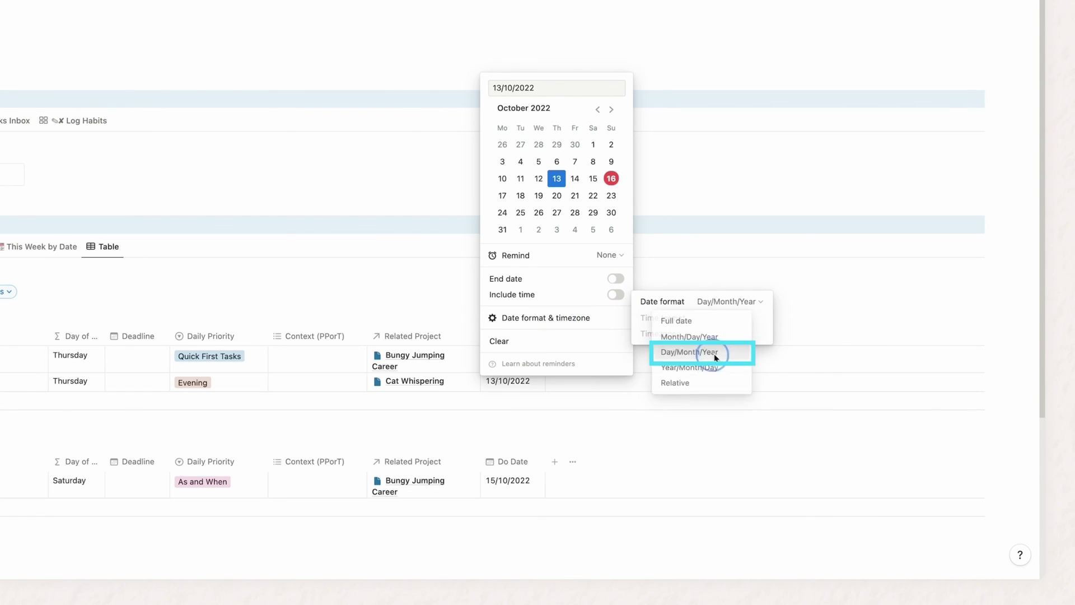
{"action": "left_click", "coordinate": [772, 435]}
{"action": "left_click", "coordinate": [665, 421]}
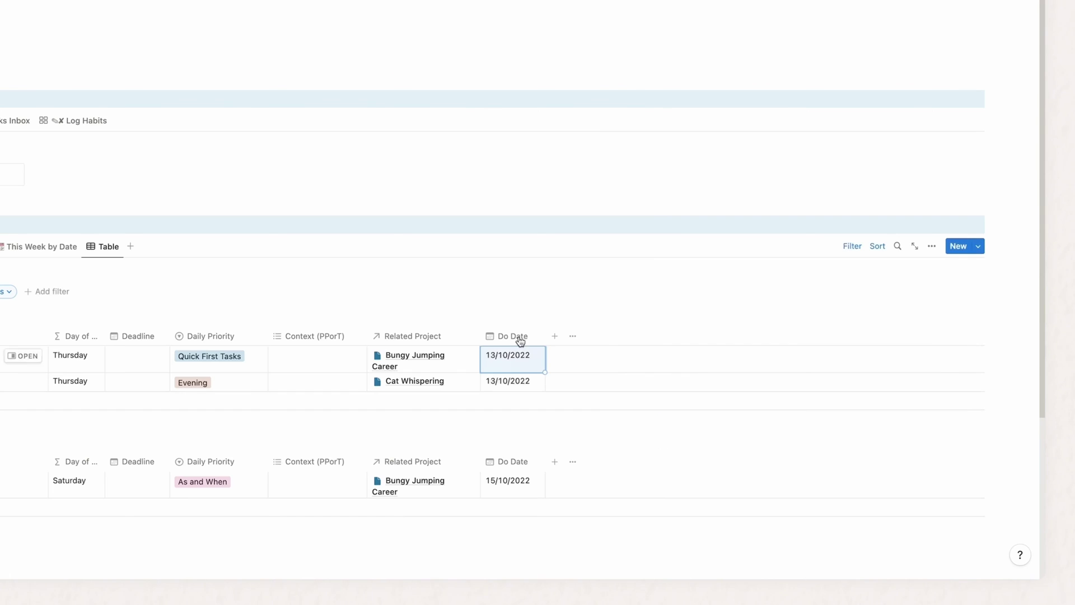
Step: Move the Do Date column between Day of The Week (Do Date) and Deadline, and check the Daily Priority sort settings
{"action": "left_click_drag", "start_coordinate": [518, 339], "coordinate": [25, 349]}
{"action": "left_click_drag", "start_coordinate": [207, 349], "coordinate": [273, 355]}
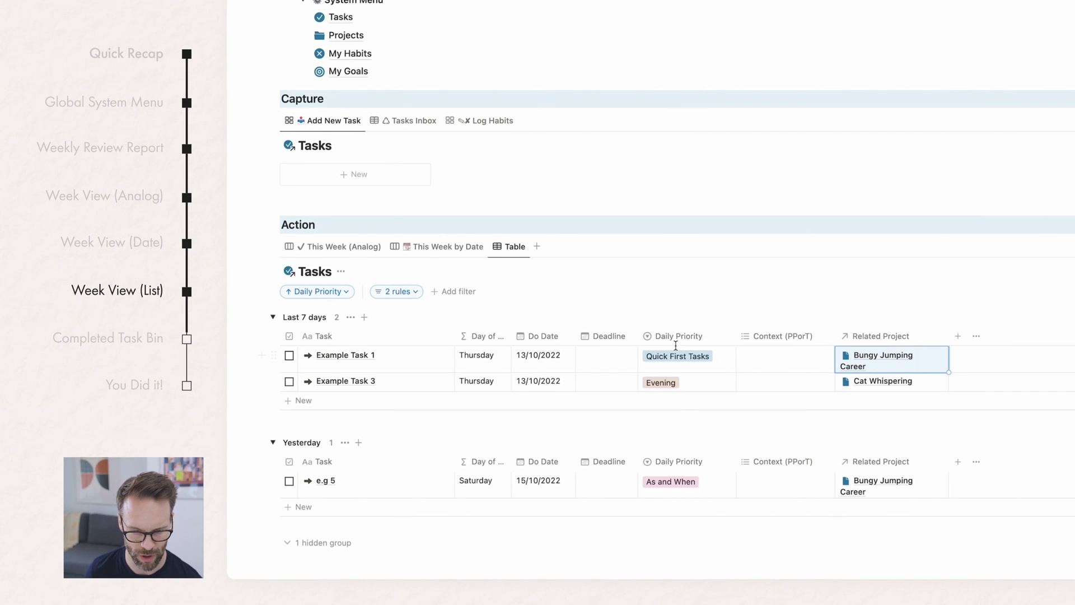
{"action": "left_click", "coordinate": [318, 292]}
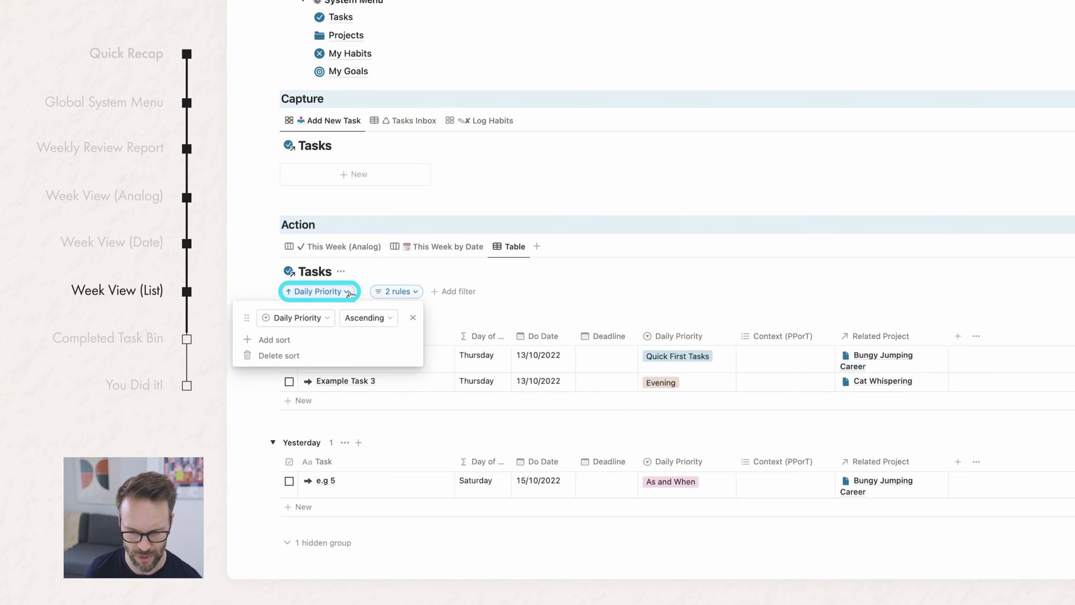
{"action": "key", "text": "Escape"}
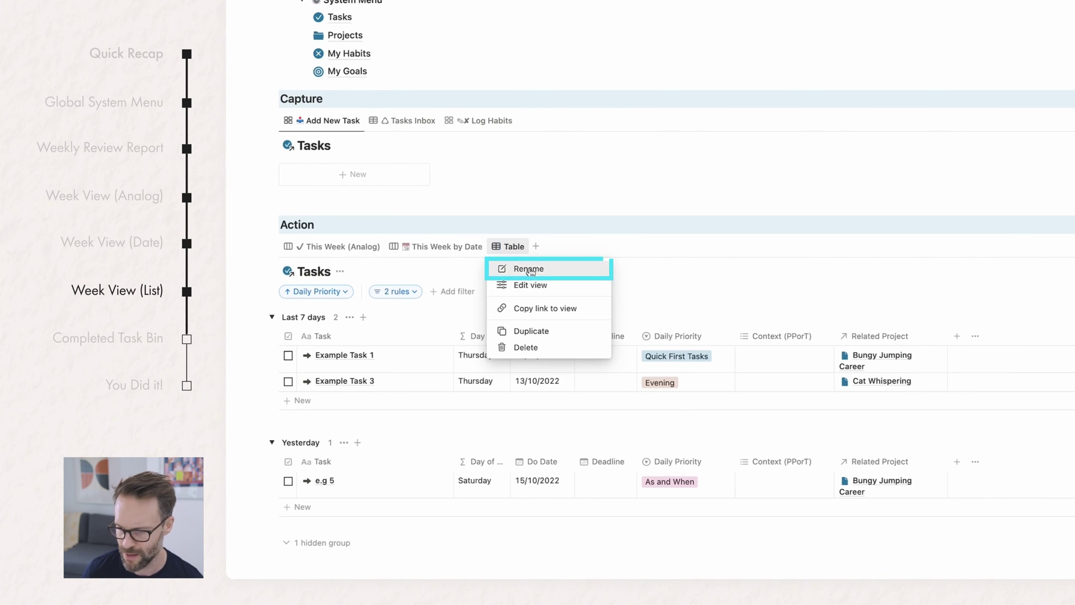
Step: Rename the Action section's Table view to "To Do List"
{"action": "left_click", "coordinate": [529, 269]}
{"action": "type", "text": "Do Do List"}
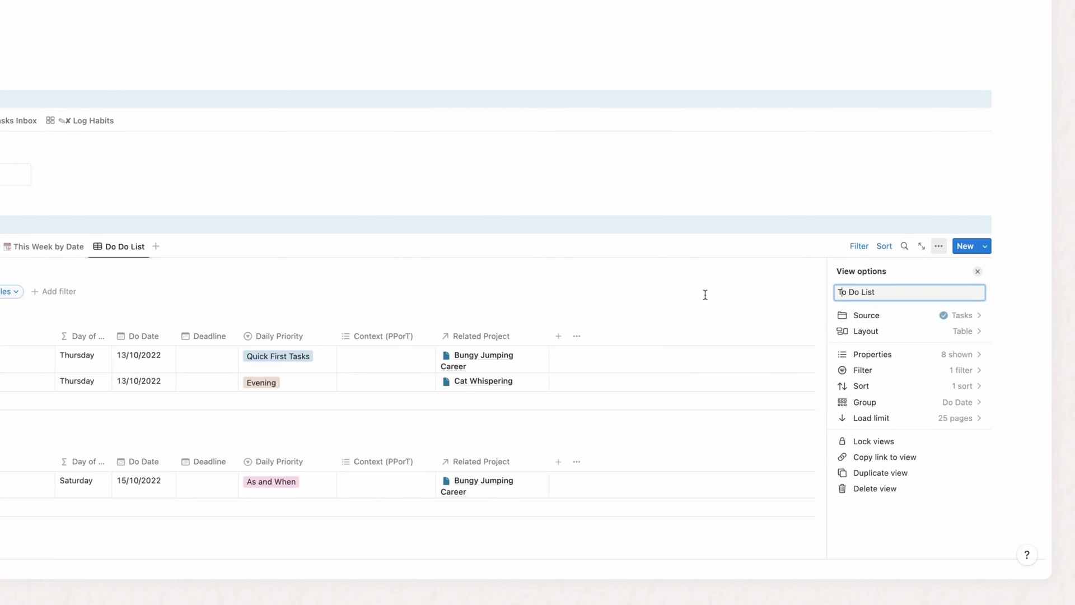
{"action": "left_click", "coordinate": [702, 296]}
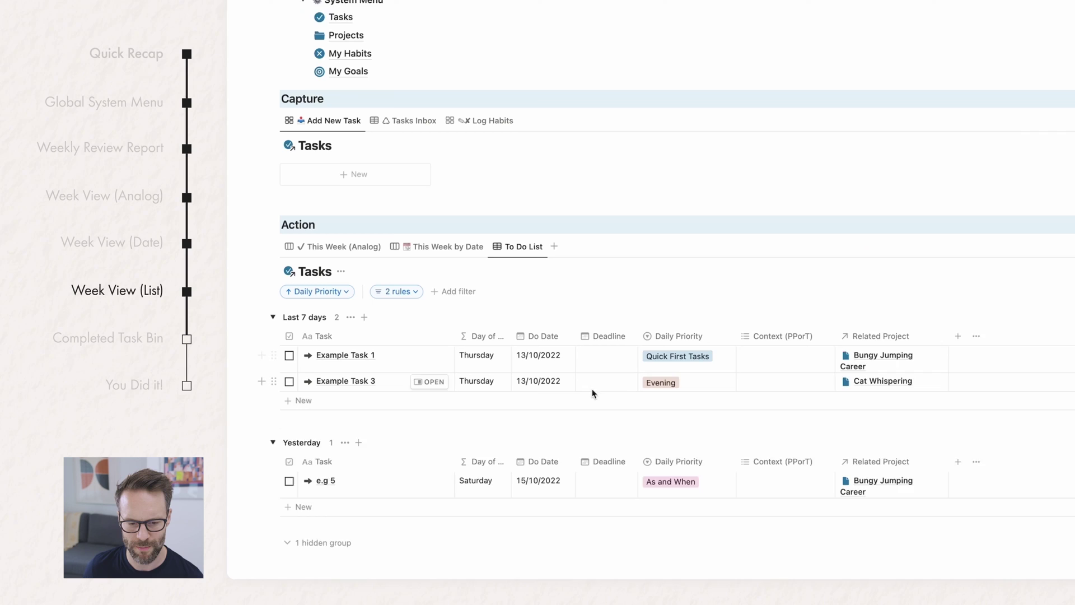
Step: Tick Example Task 1 as done in the To Do List view and undo that
{"action": "scroll", "coordinate": [594, 394], "scroll_direction": "down", "scroll_amount": 1}
{"action": "left_click", "coordinate": [289, 335]}
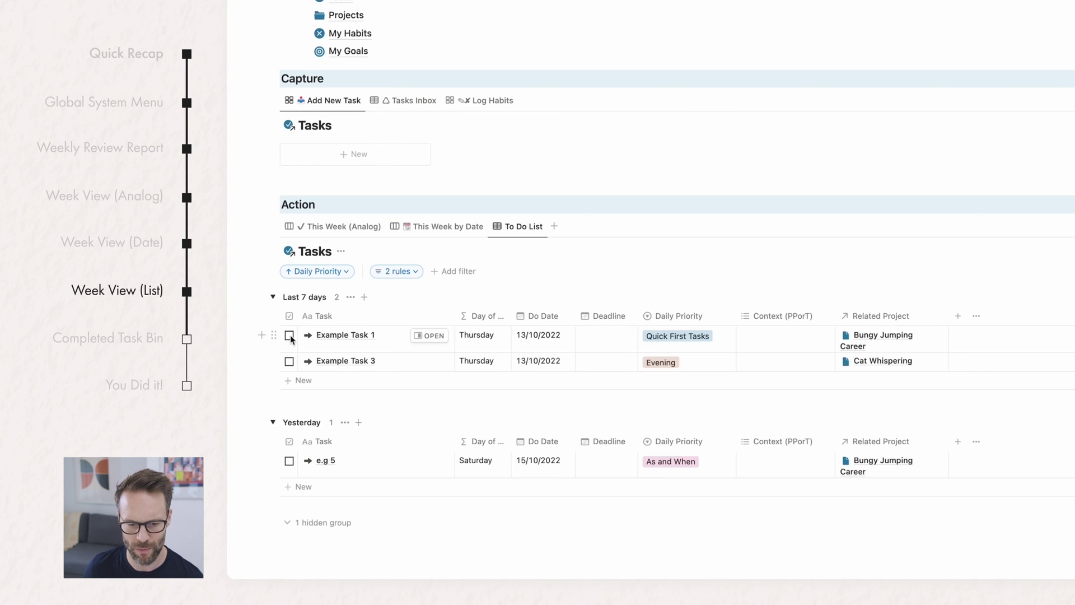
{"action": "key", "text": "ctrl+z"}
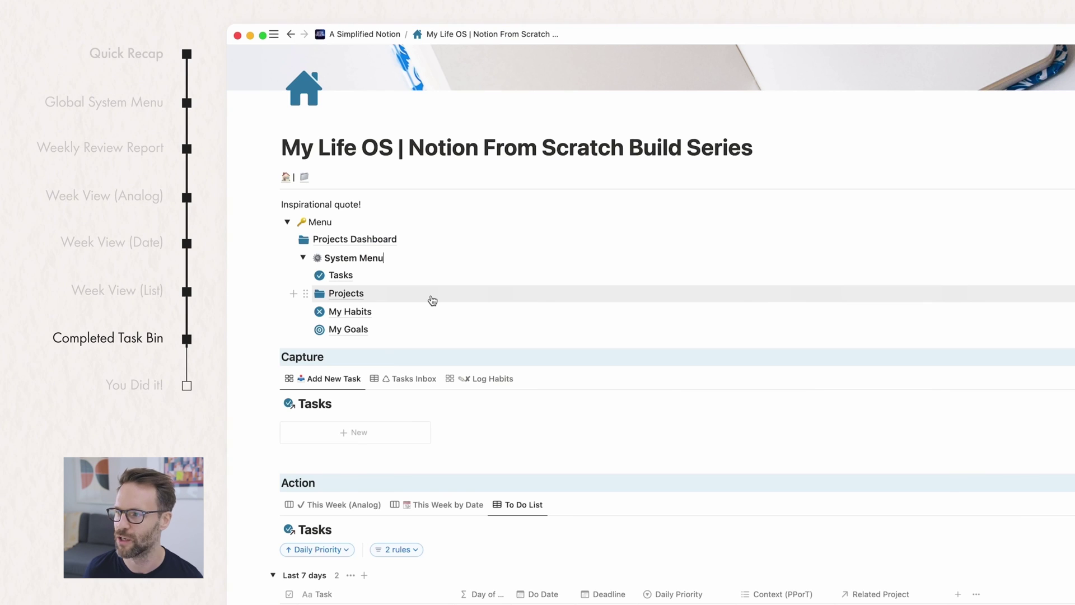
Step: Add a sub-page titled "Completed Tasks Bin" at the start of the System Menu toggle, as an empty page with icon
{"action": "key", "text": "Return"}
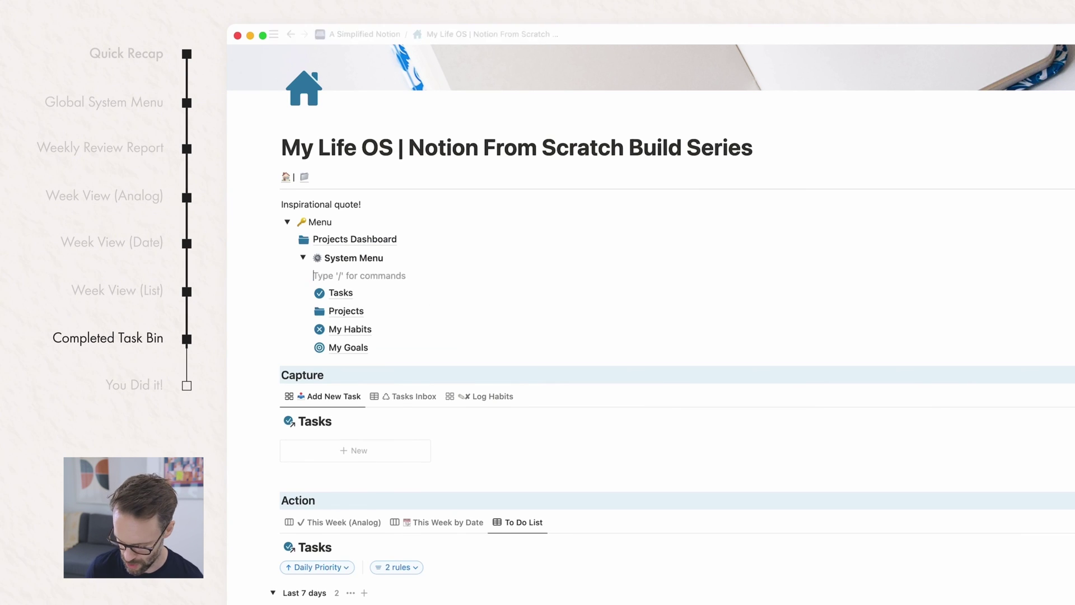
{"action": "type", "text": "/page"}
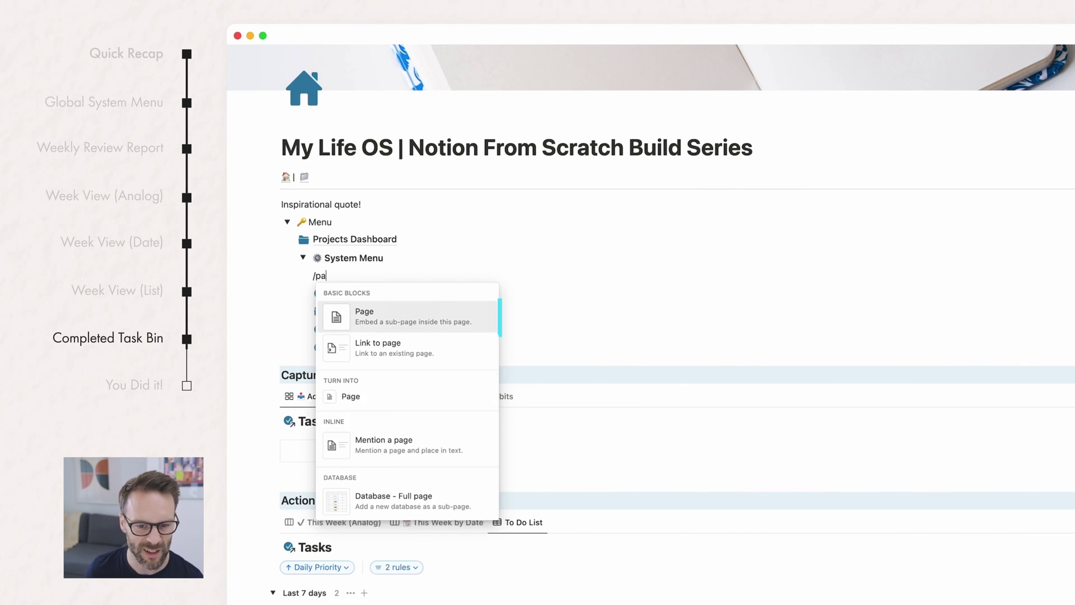
{"action": "key", "text": "Return"}
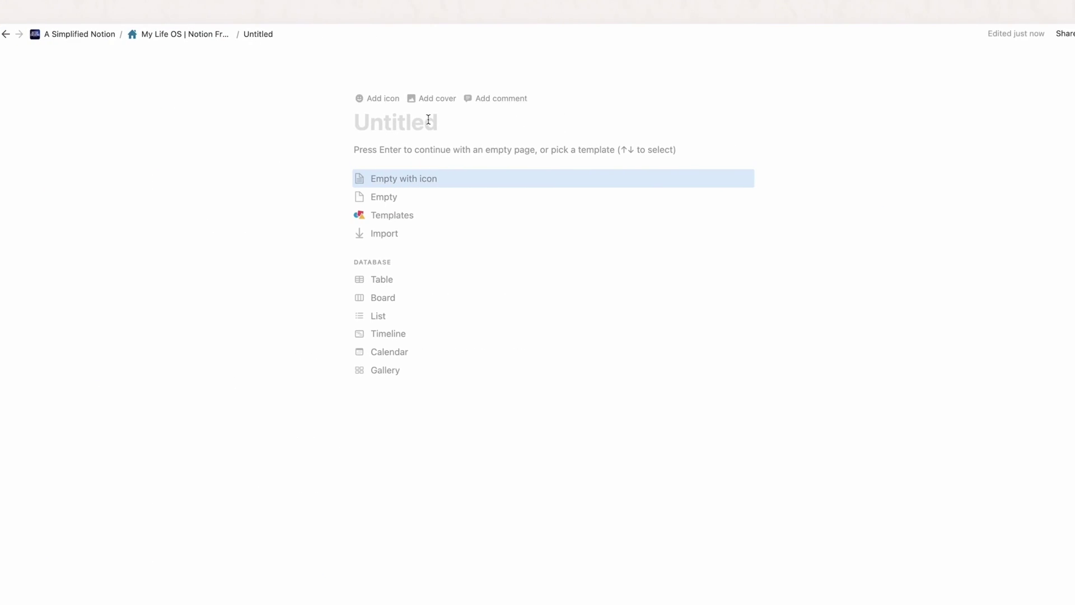
{"action": "type", "text": "Completed Tasks Bin"}
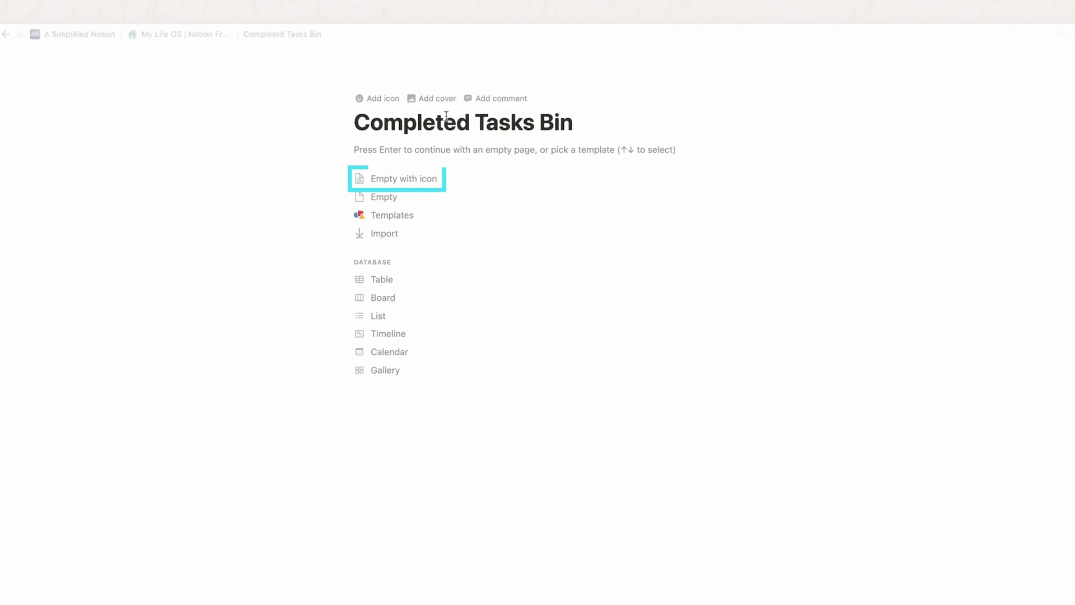
{"action": "left_click", "coordinate": [438, 177]}
Step: Change the Completed Tasks Bin page's icon to the trash can, searching the icon set for "tras"
{"action": "left_click", "coordinate": [380, 128]}
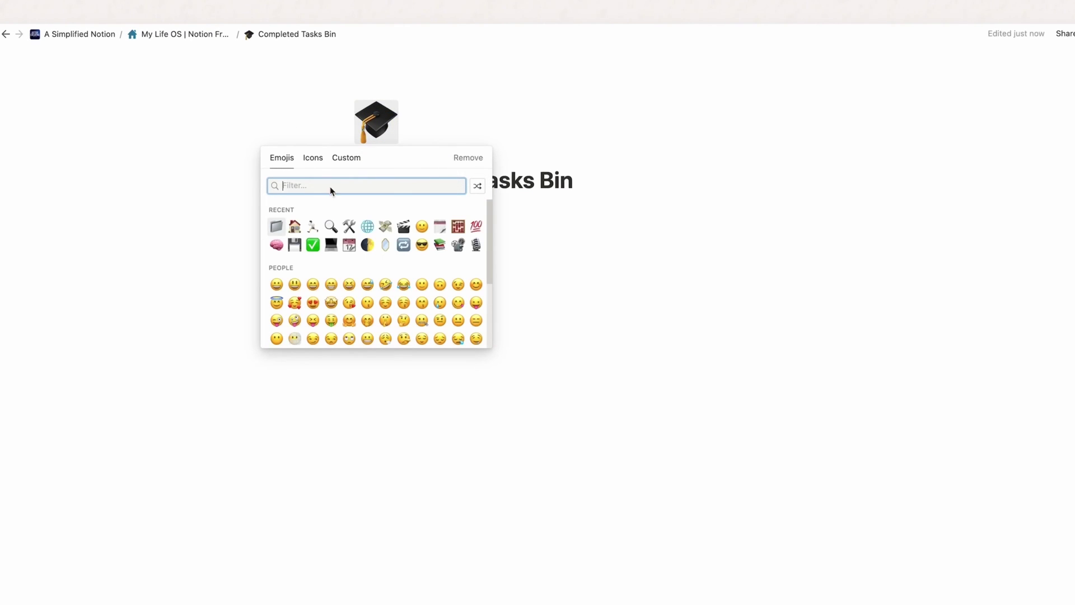
{"action": "left_click", "coordinate": [306, 163]}
{"action": "type", "text": "tra"}
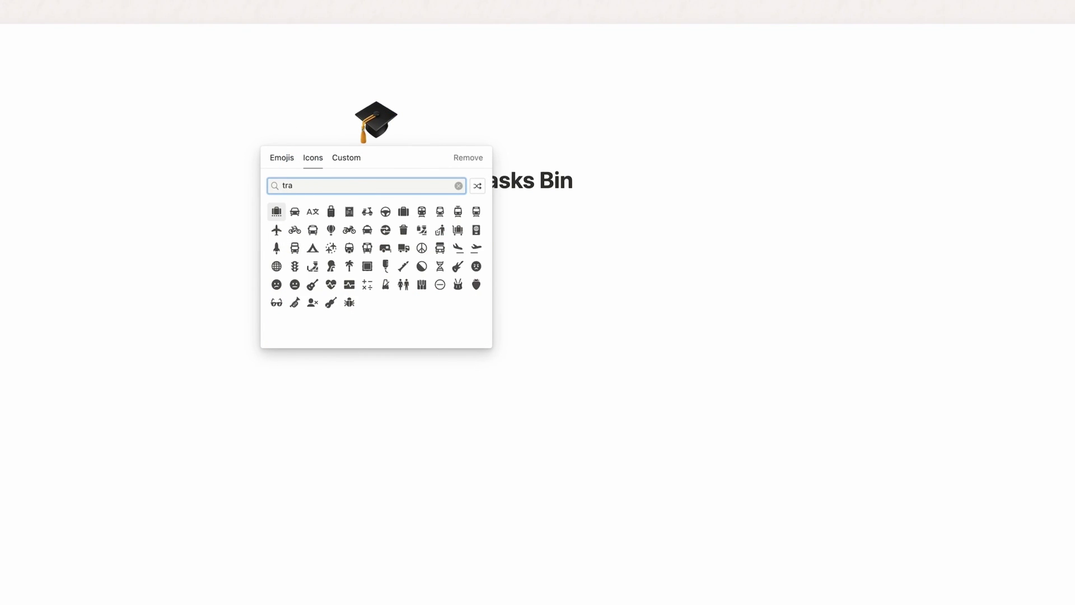
{"action": "type", "text": "s"}
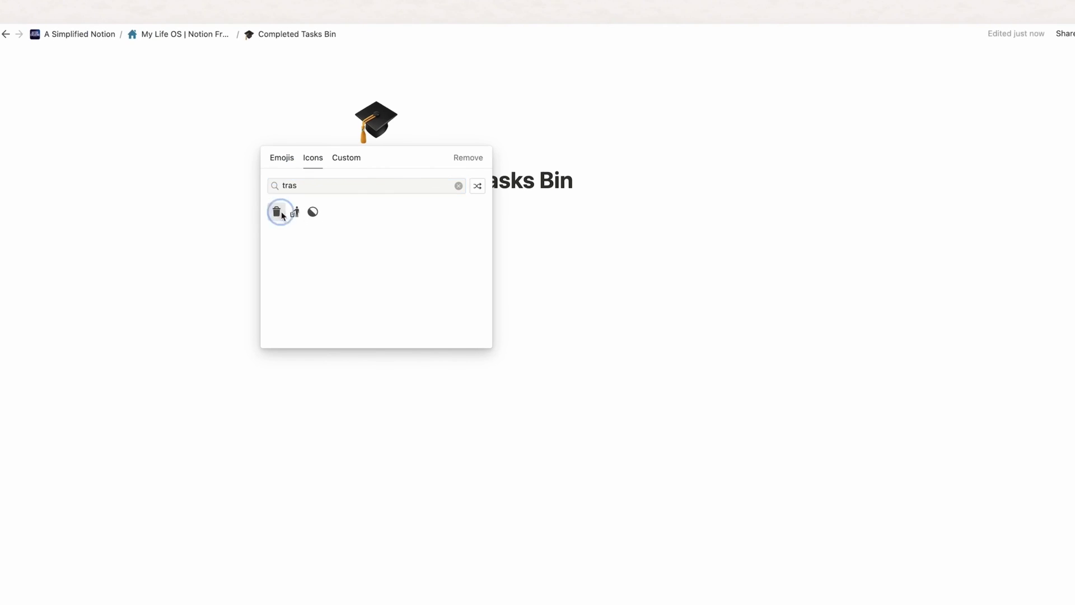
{"action": "left_click", "coordinate": [277, 212]}
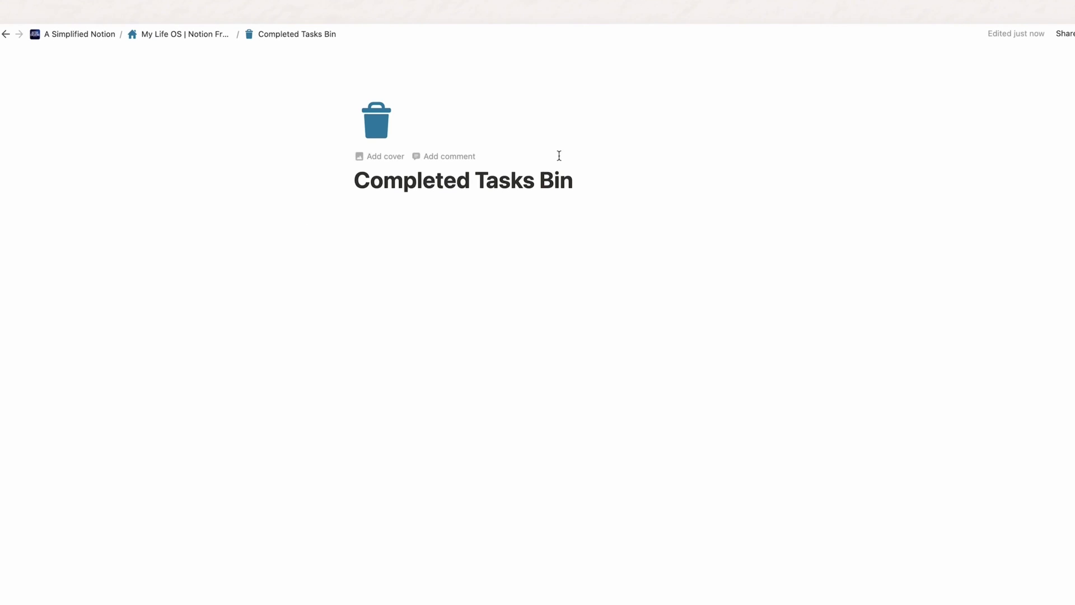
Step: Set the Completed Tasks Bin page to full width and place the cursor in its empty body
{"action": "left_click", "coordinate": [1041, 34]}
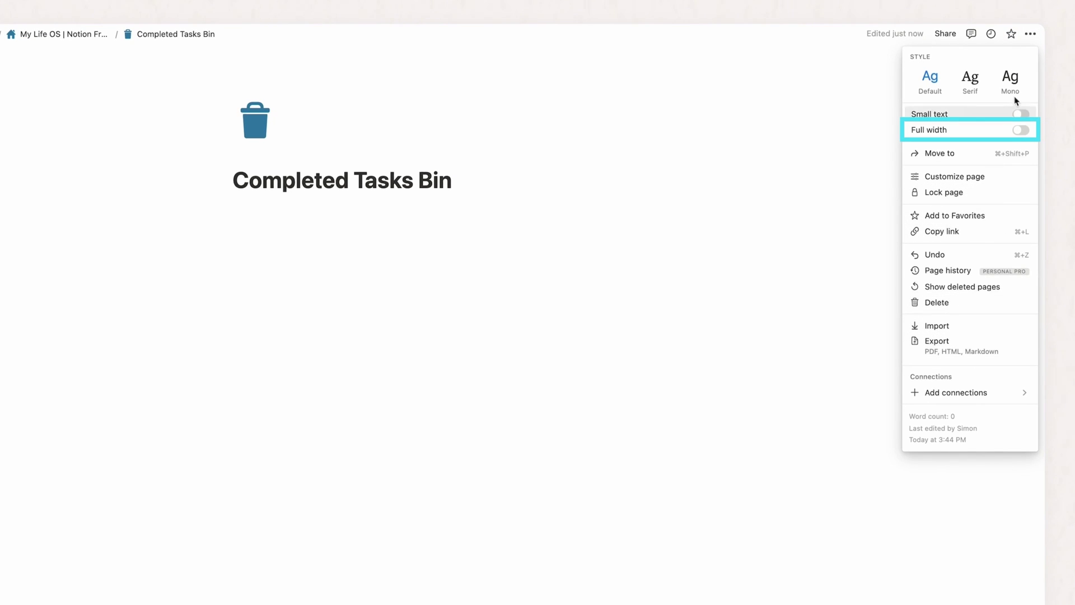
{"action": "left_click", "coordinate": [1019, 130]}
{"action": "left_click", "coordinate": [159, 308]}
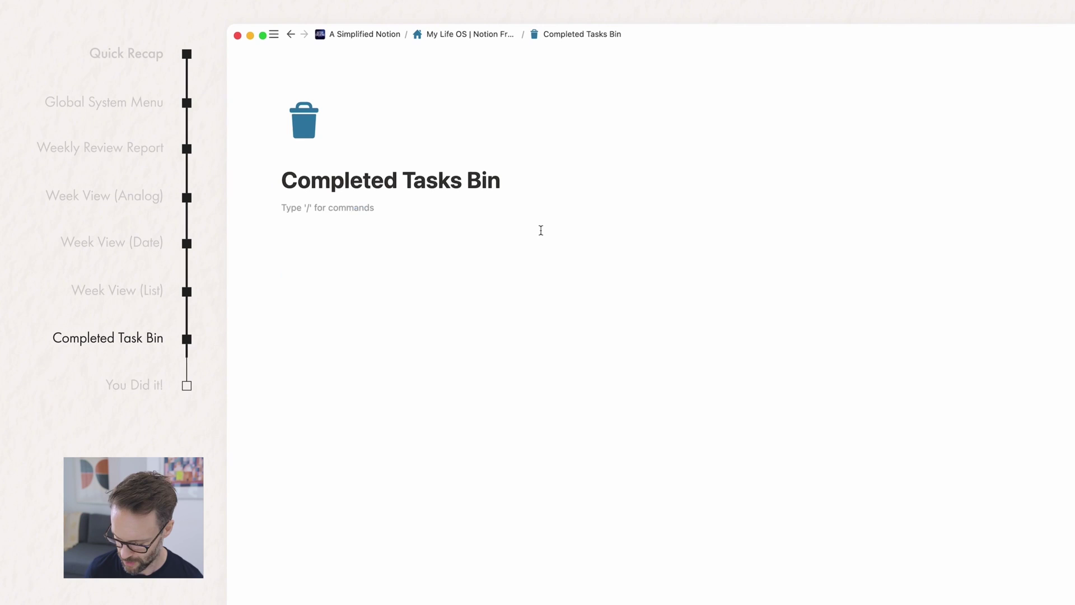
Step: Insert a linked view of the Life OS Tasks database in the page body, without copying an existing view
{"action": "type", "text": "/creat"}
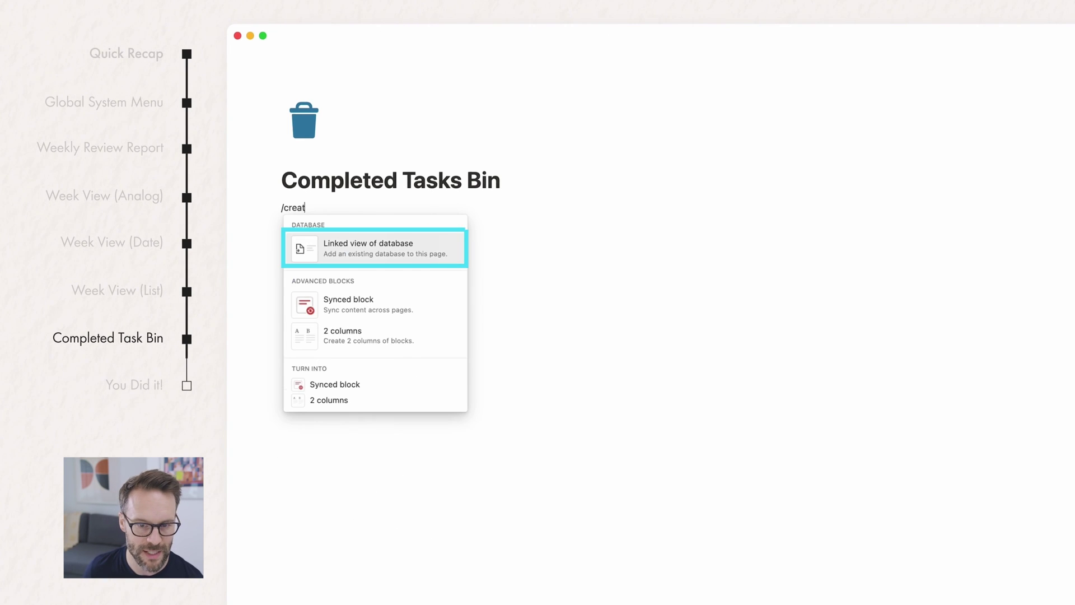
{"action": "left_click", "coordinate": [379, 252]}
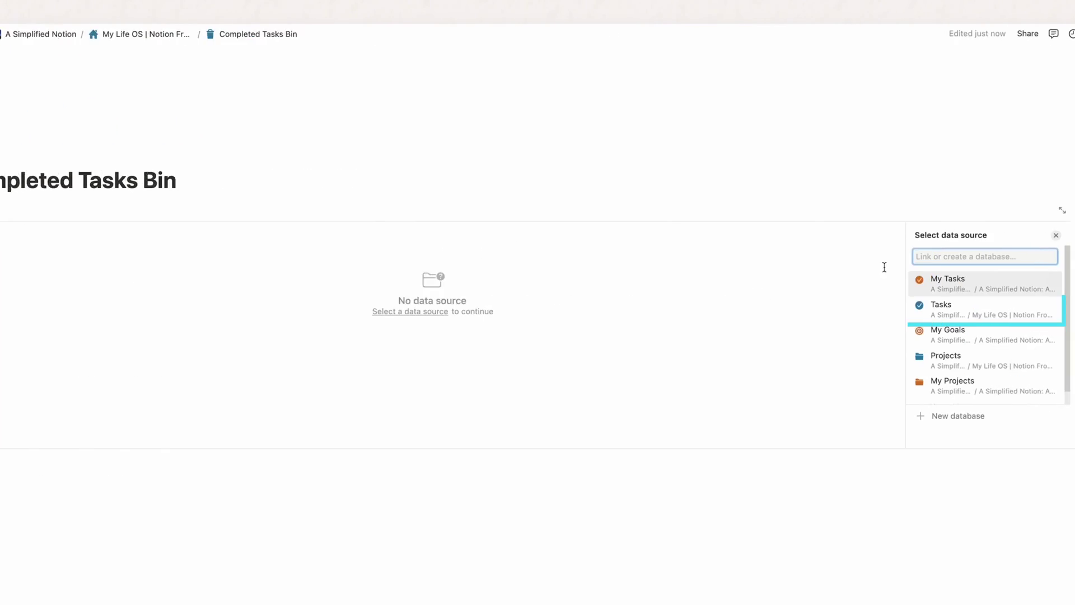
{"action": "left_click", "coordinate": [948, 307]}
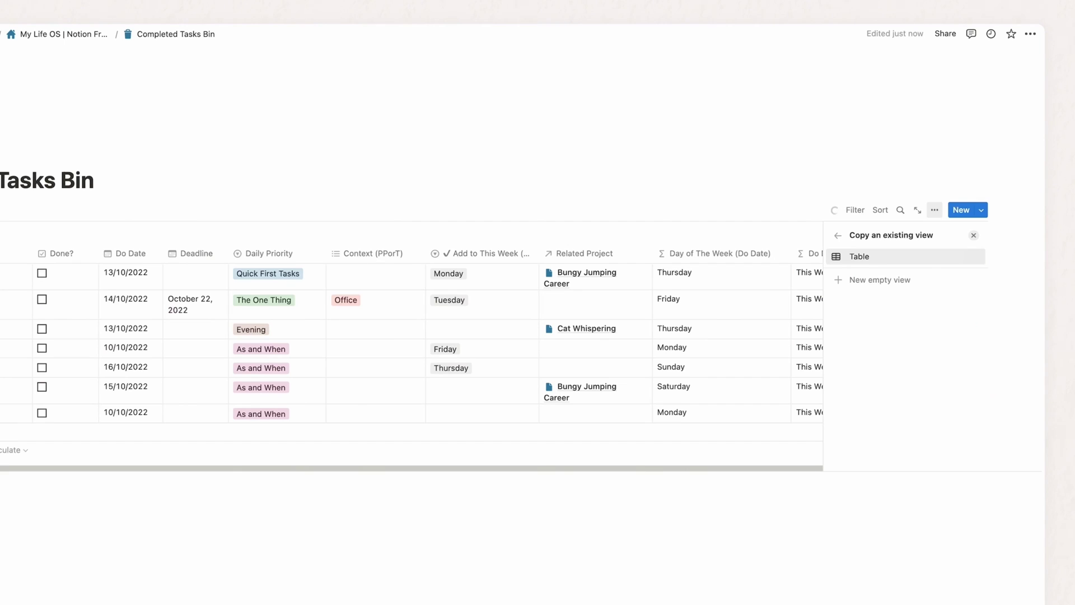
{"action": "key", "text": "Escape"}
Step: Name the linked database's table view "Completed Tasks"
{"action": "left_click", "coordinate": [935, 210]}
{"action": "type", "text": "Completed Tasks"}
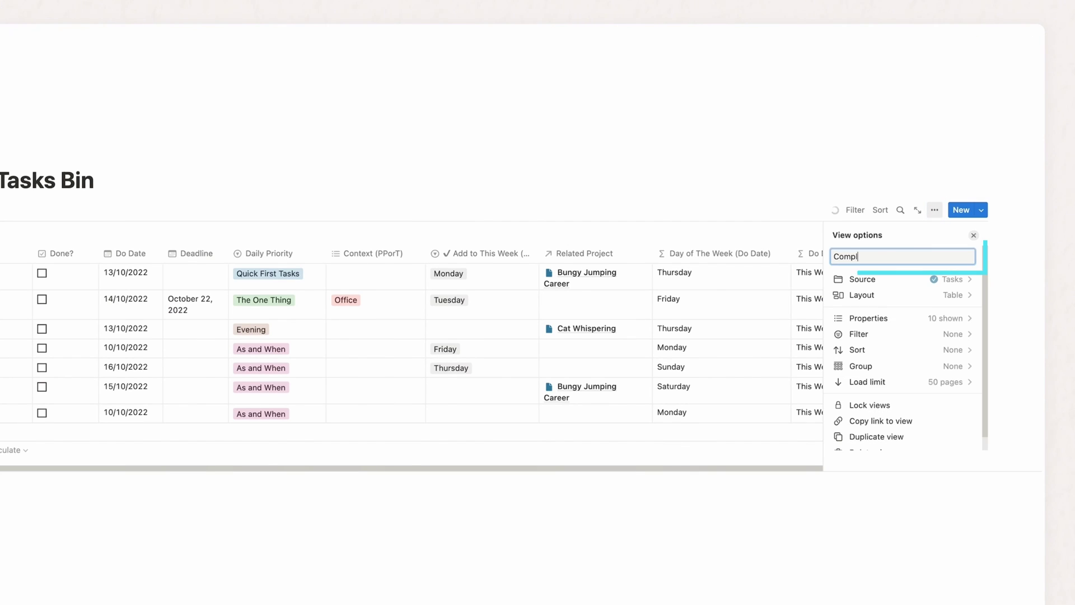
{"action": "left_click", "coordinate": [615, 229]}
Step: Sort the Completed Tasks view by Do Date in descending order
{"action": "left_click", "coordinate": [880, 210]}
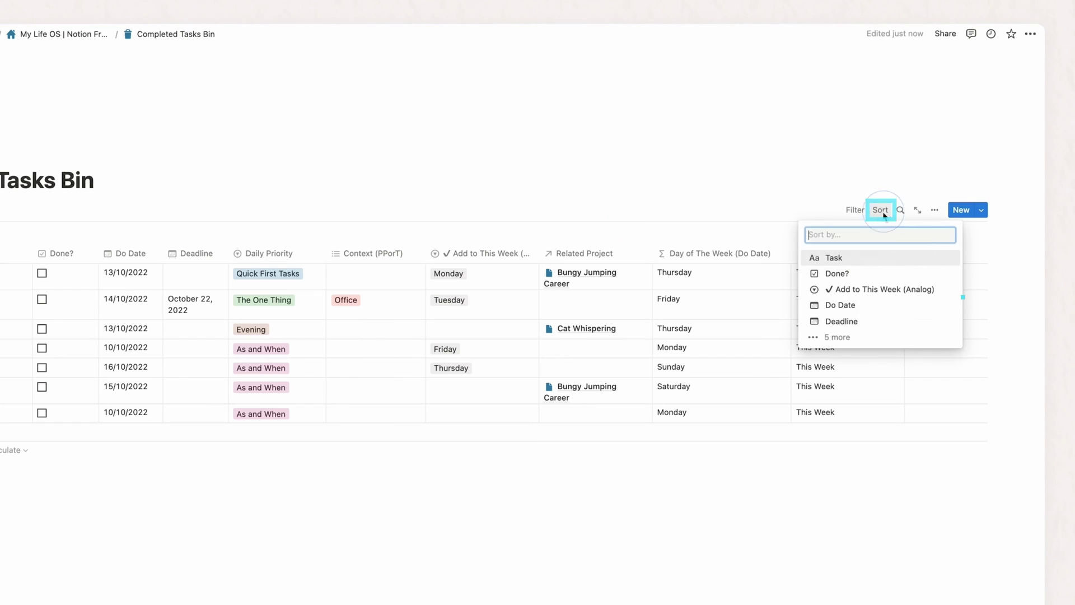
{"action": "left_click", "coordinate": [851, 309]}
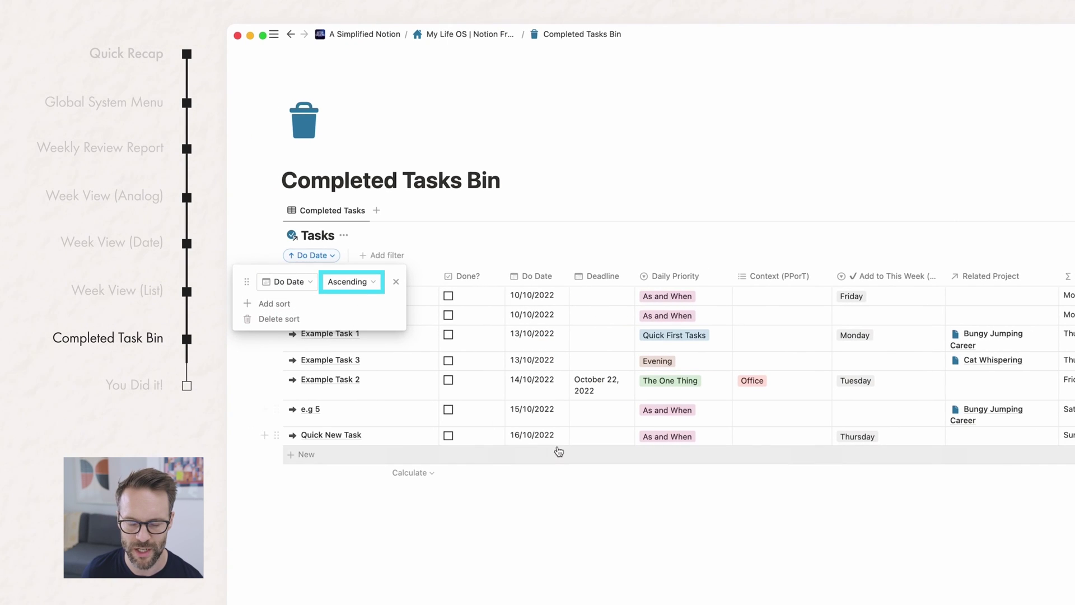
{"action": "left_click", "coordinate": [372, 287]}
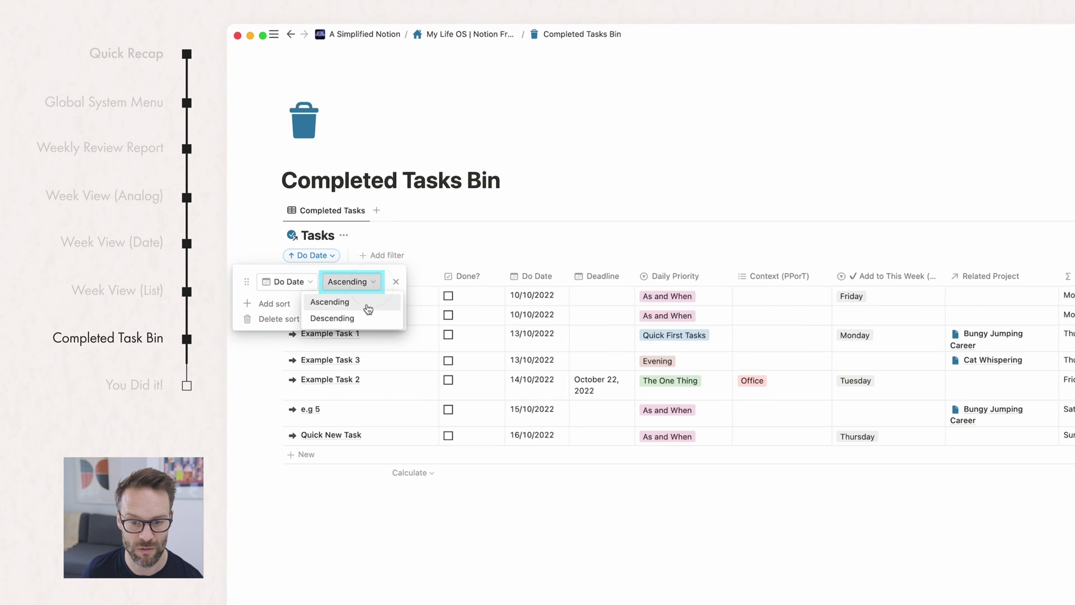
{"action": "left_click", "coordinate": [358, 315]}
{"action": "left_click", "coordinate": [1051, 582]}
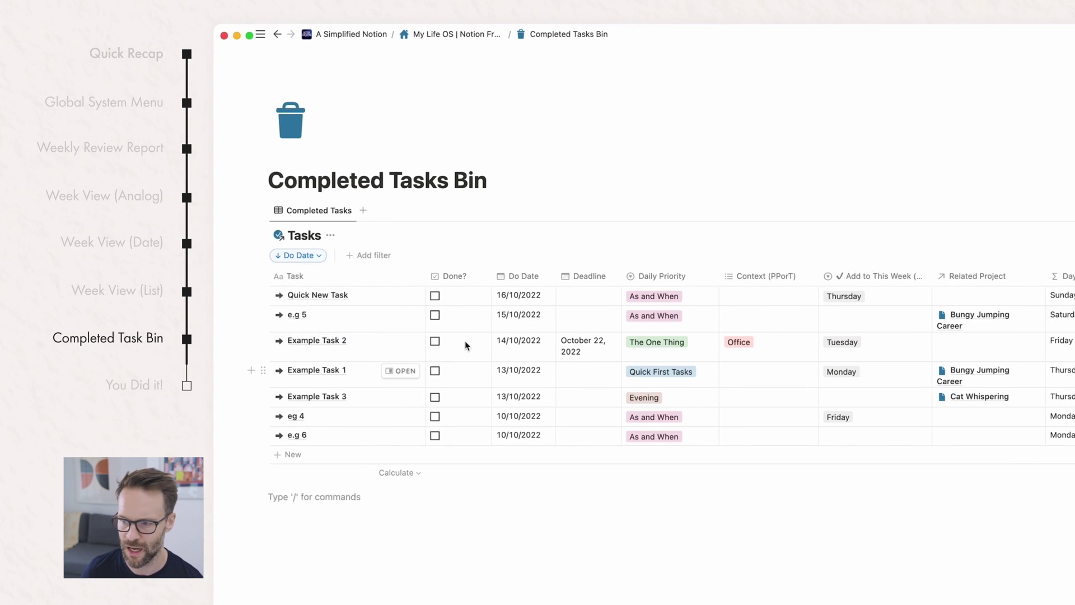
Step: Hide the two Do Date formula columns, Add to This Week (Analog), Context (PPorT) and Daily Priority in the Completed Tasks view
{"action": "left_click", "coordinate": [720, 276]}
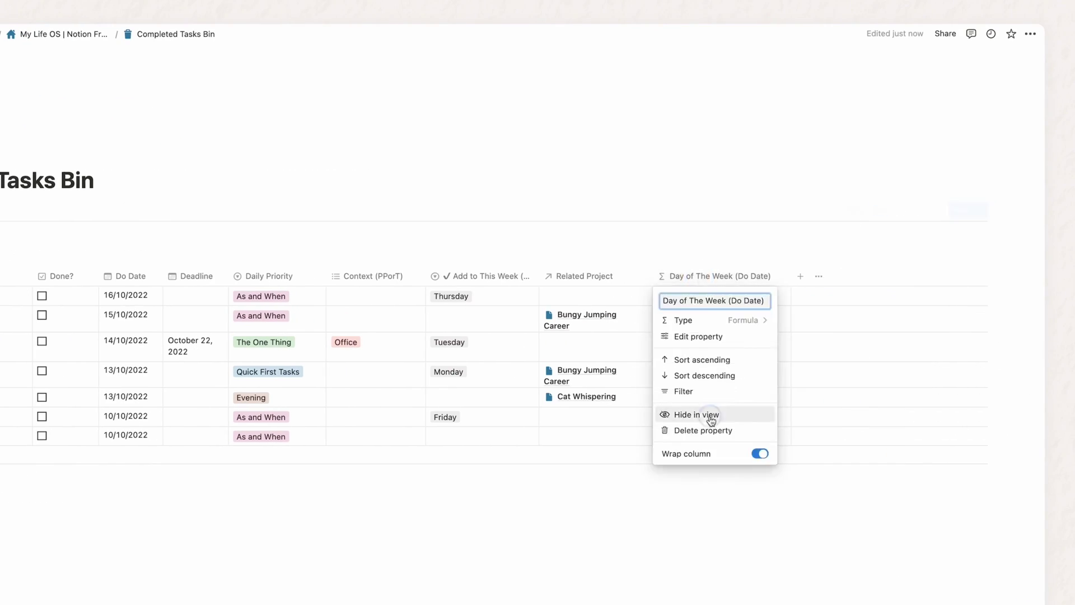
{"action": "left_click", "coordinate": [710, 414]}
{"action": "left_click", "coordinate": [481, 276]}
{"action": "left_click", "coordinate": [446, 415]}
{"action": "left_click", "coordinate": [373, 276]}
{"action": "left_click", "coordinate": [268, 276]}
{"action": "left_click", "coordinate": [247, 414]}
Step: Narrow the Done? column and move it in front of the Task column
{"action": "left_click", "coordinate": [196, 276]}
{"action": "left_click", "coordinate": [329, 276]}
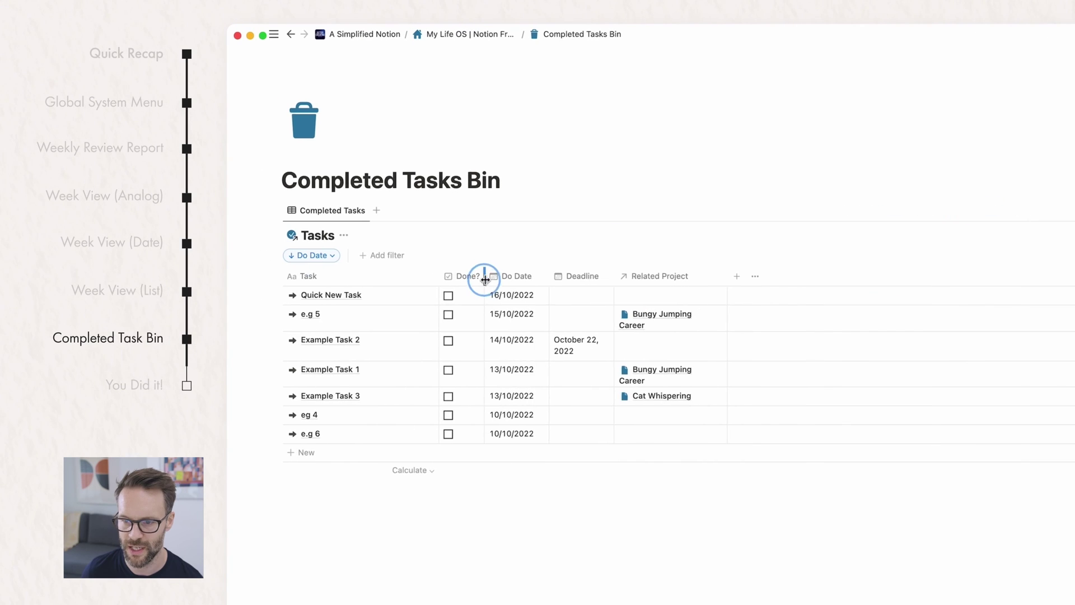
{"action": "left_click_drag", "start_coordinate": [352, 276], "coordinate": [250, 285]}
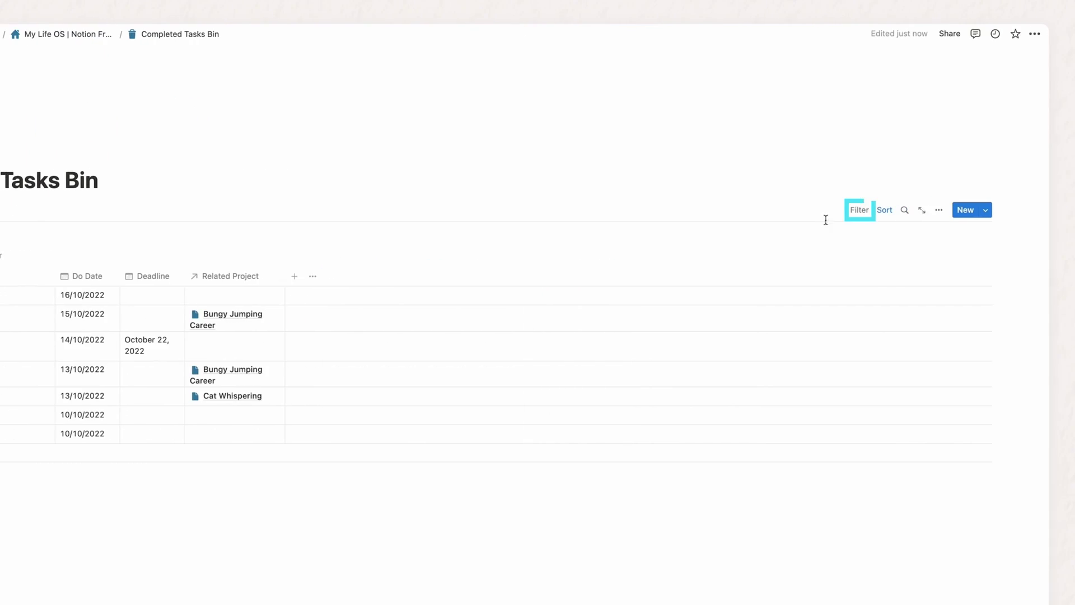
Step: Filter the Completed Tasks view to tasks whose Done? property is Checked
{"action": "left_click", "coordinate": [860, 211]}
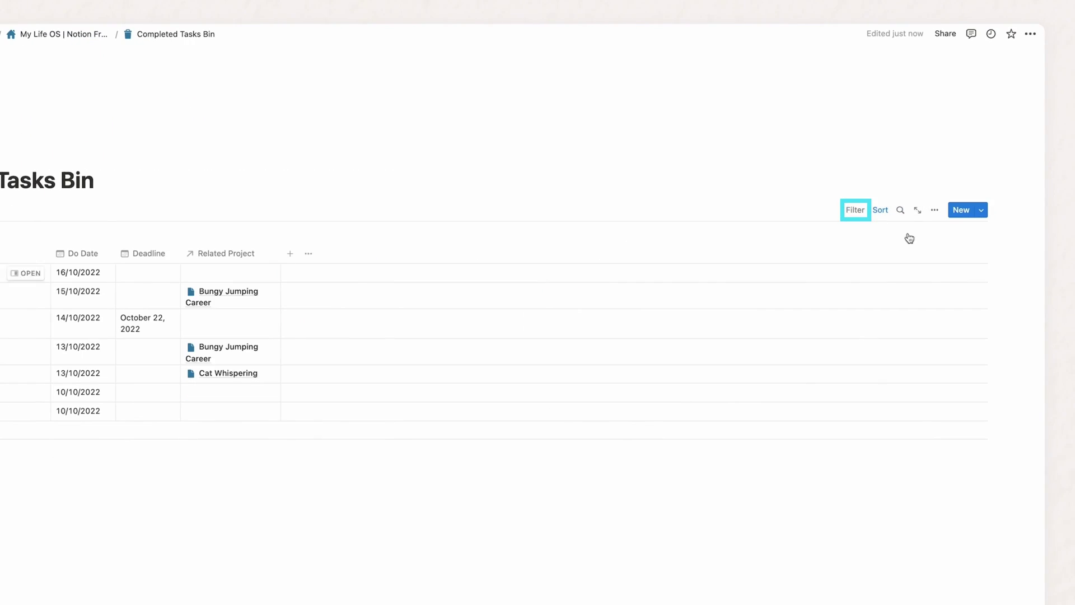
{"action": "left_click", "coordinate": [856, 212]}
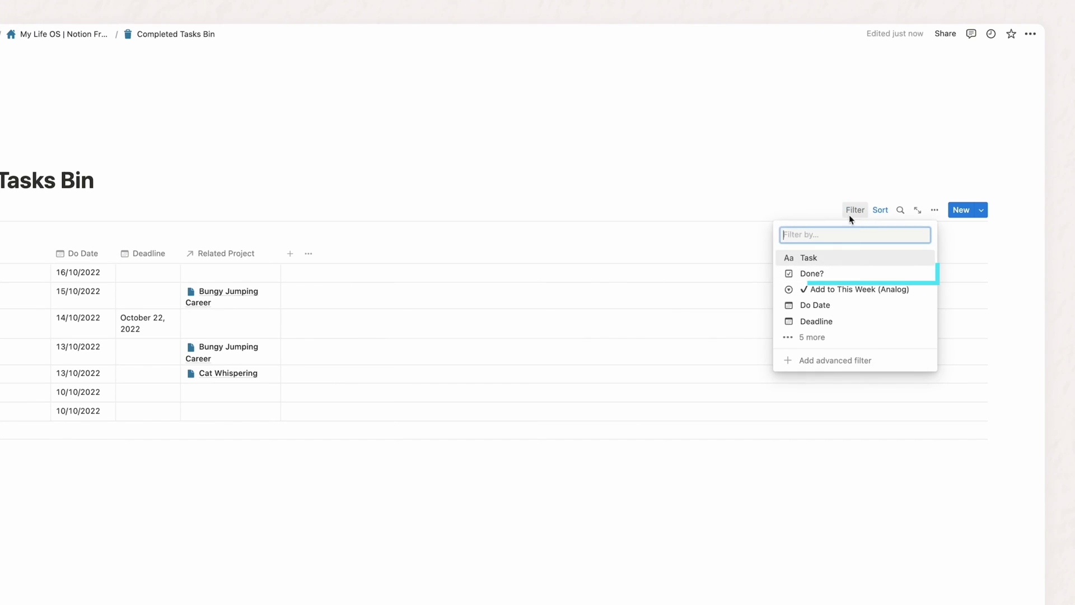
{"action": "left_click", "coordinate": [832, 277]}
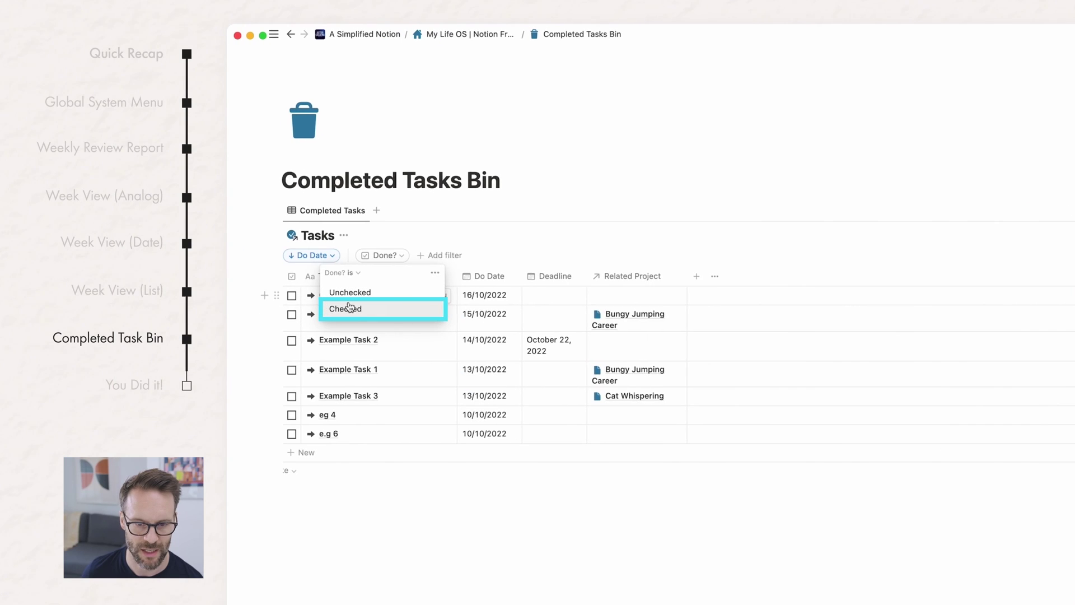
{"action": "left_click", "coordinate": [353, 313]}
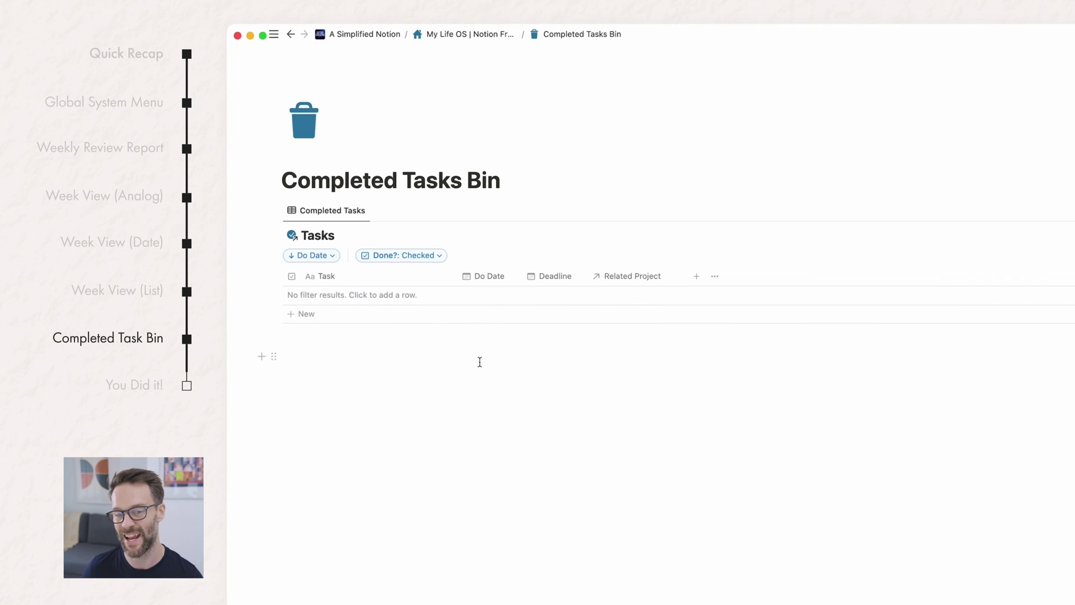
Step: Mark Example Task 1 as done in the My Life OS To Do List, then open the Completed Tasks Bin and select its row
{"action": "left_click", "coordinate": [431, 34]}
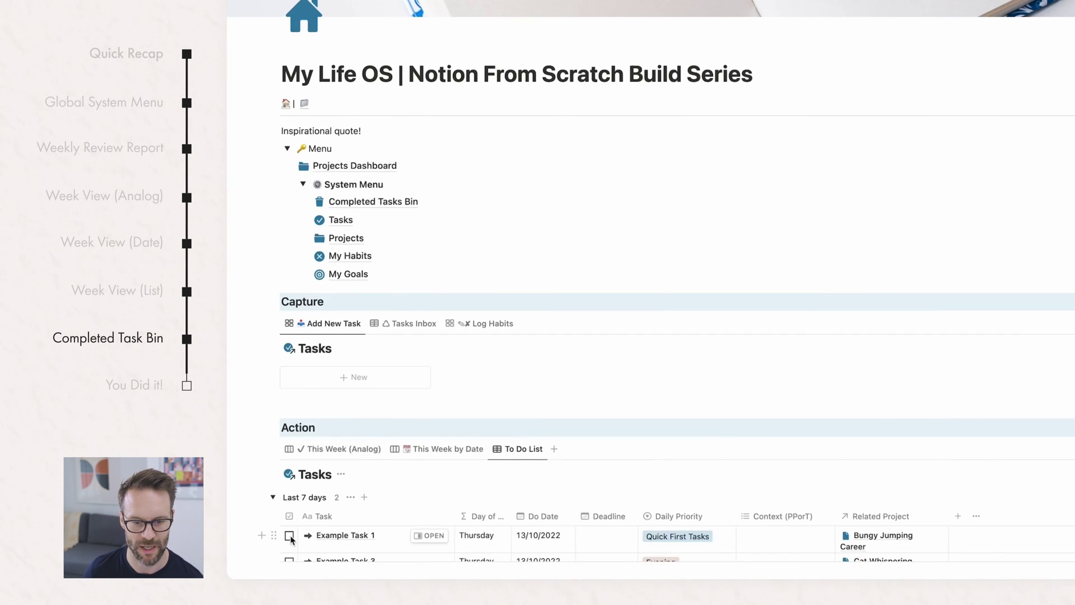
{"action": "left_click", "coordinate": [355, 201]}
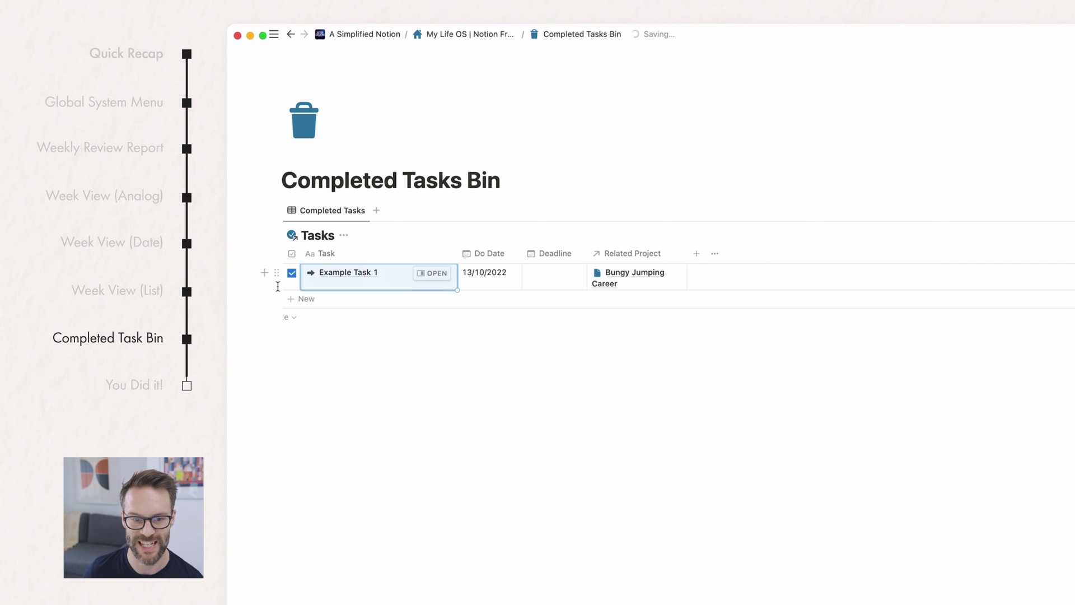
{"action": "mouse_move", "coordinate": [278, 273]}
{"action": "left_mouse_down"}
{"action": "mouse_move", "coordinate": [413, 403]}
{"action": "mouse_move", "coordinate": [307, 295]}
{"action": "mouse_move", "coordinate": [301, 269]}
{"action": "mouse_move", "coordinate": [293, 275]}
{"action": "left_mouse_up"}
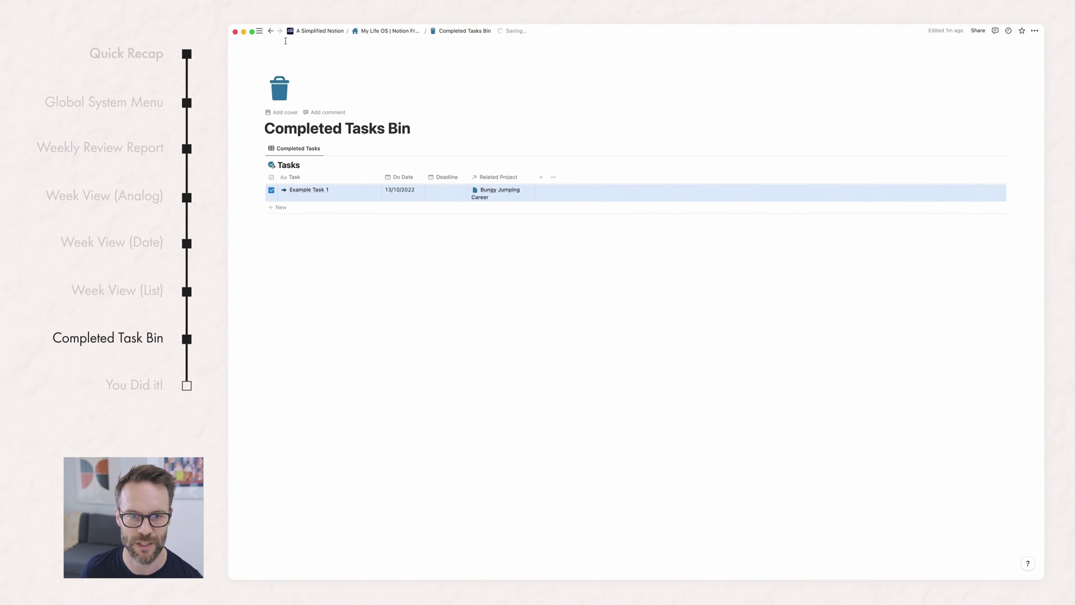
Step: Return to the My Life OS page and move the Completed Tasks Bin link down the System Menu list
{"action": "left_click", "coordinate": [270, 32]}
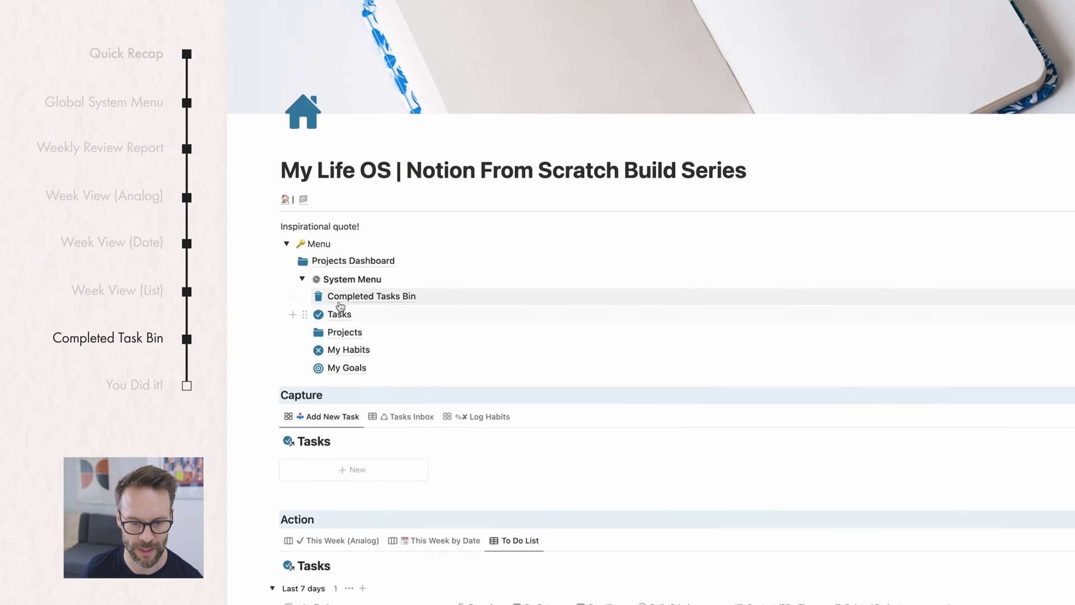
{"action": "left_click_drag", "start_coordinate": [307, 293], "coordinate": [288, 370]}
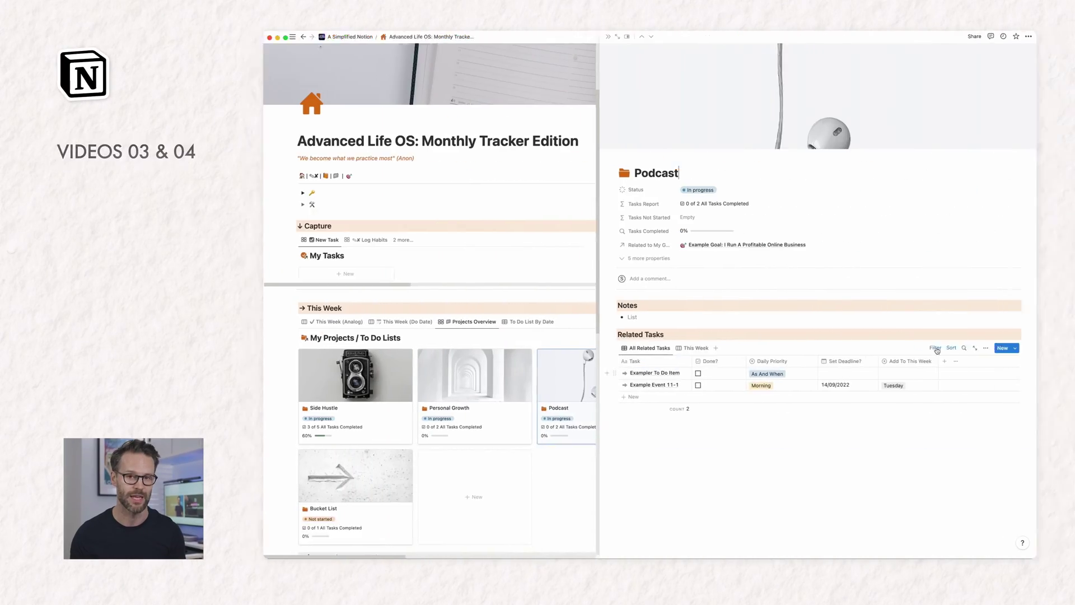
Step: Open the Side Hustle project from Projects Overview in the Advanced Life OS to view its related tasks
{"action": "left_click", "coordinate": [1015, 347]}
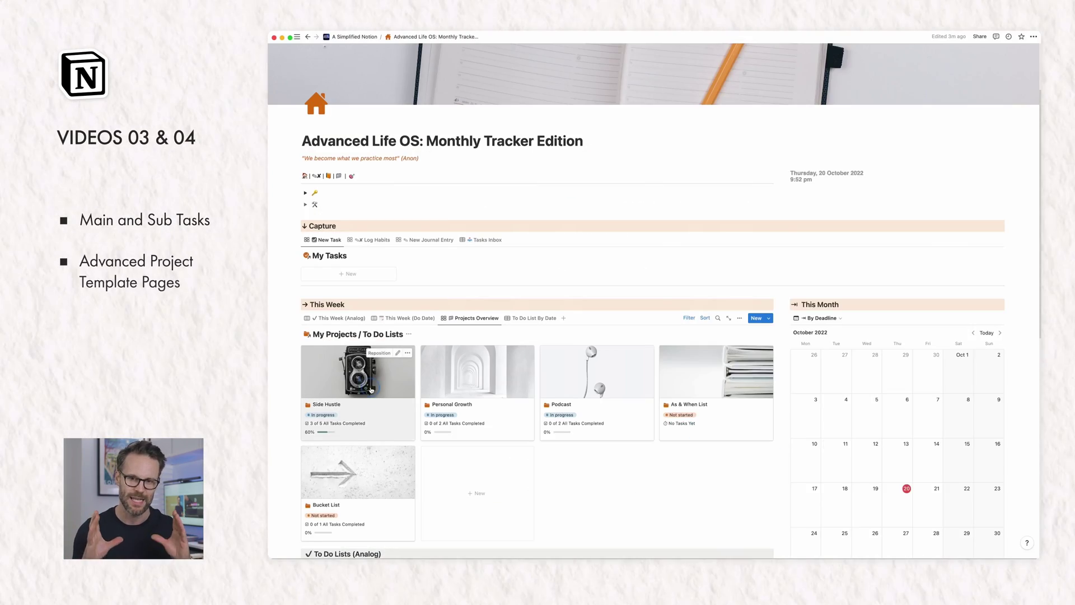
{"action": "left_click", "coordinate": [371, 390]}
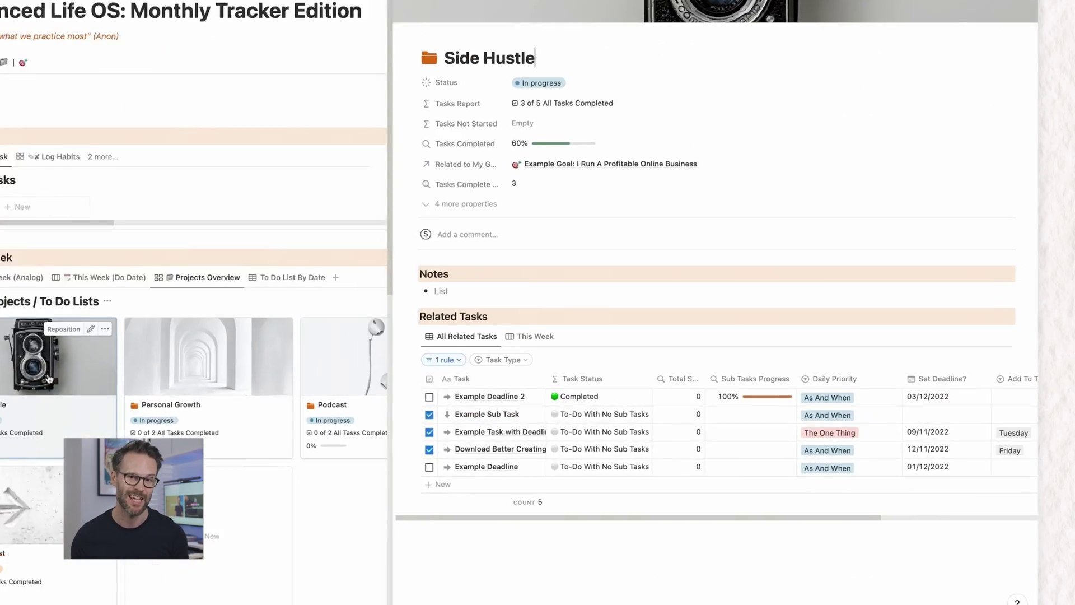